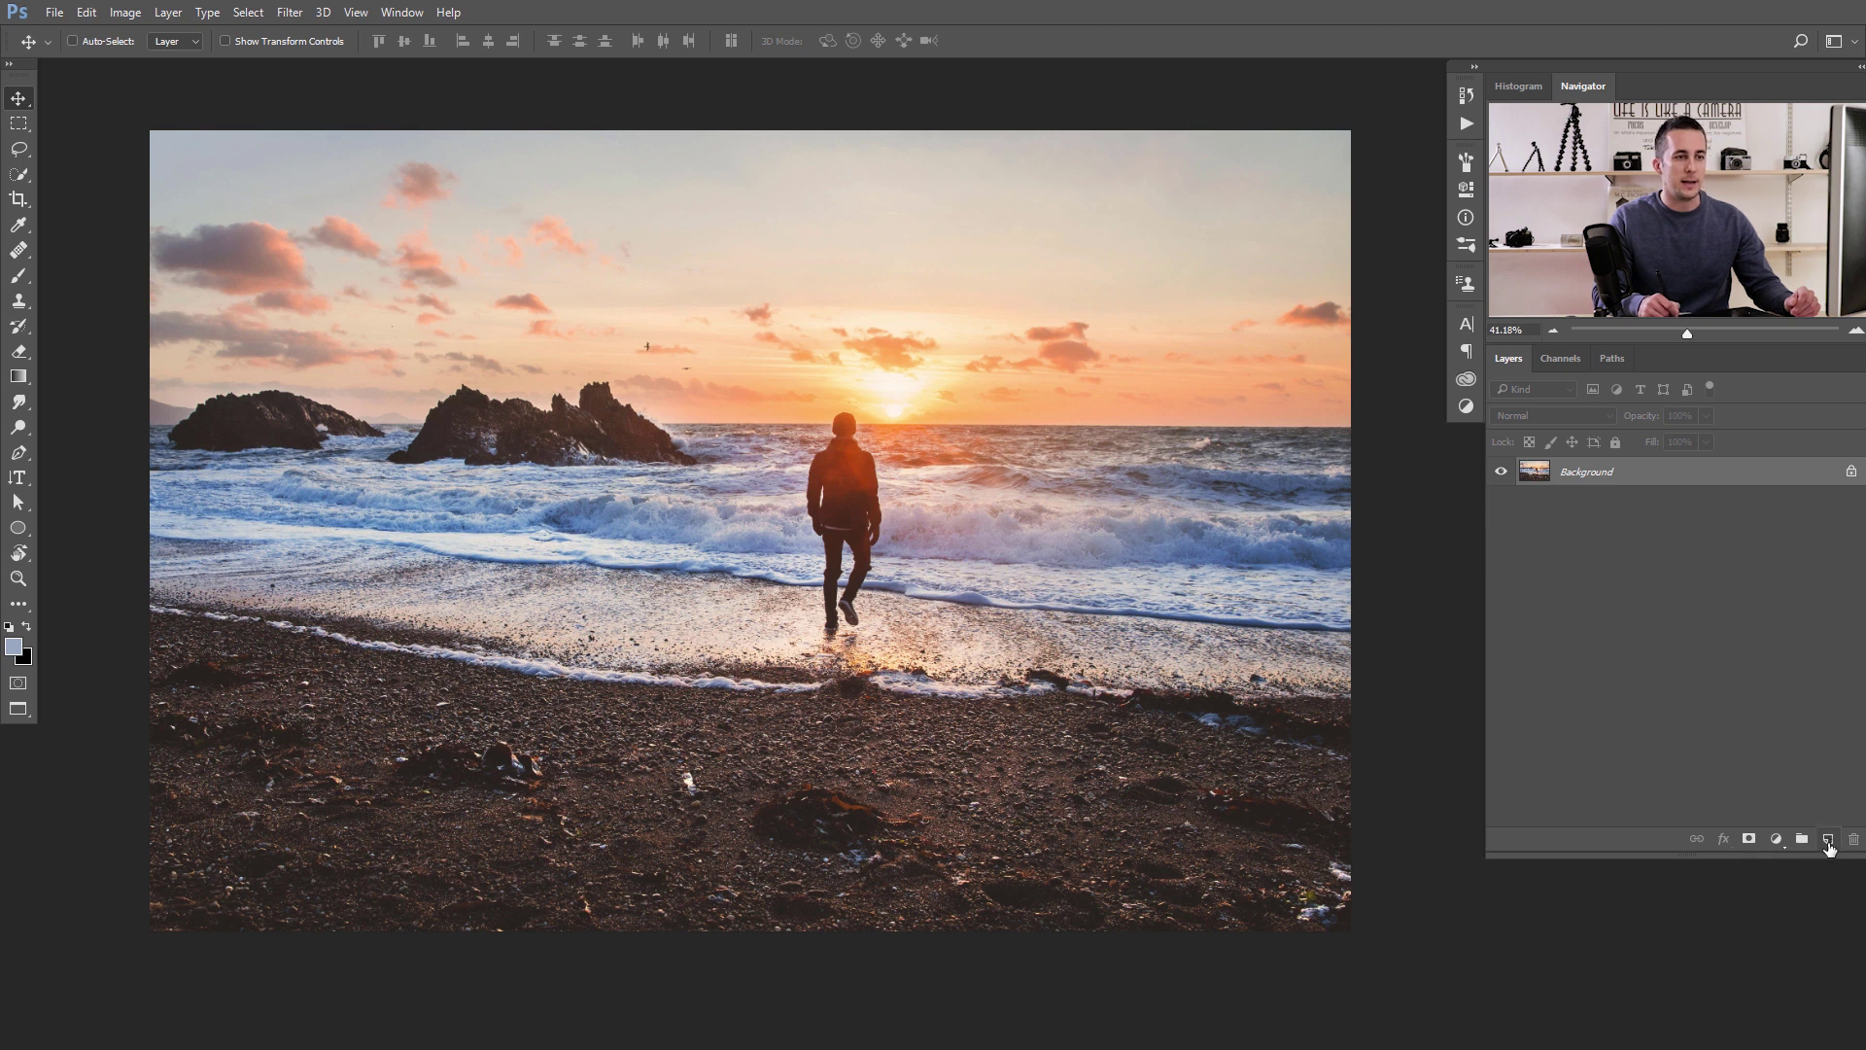
Add a new layer above the photo, fill it with black, and give it a white layer mask.
click(1829, 842)
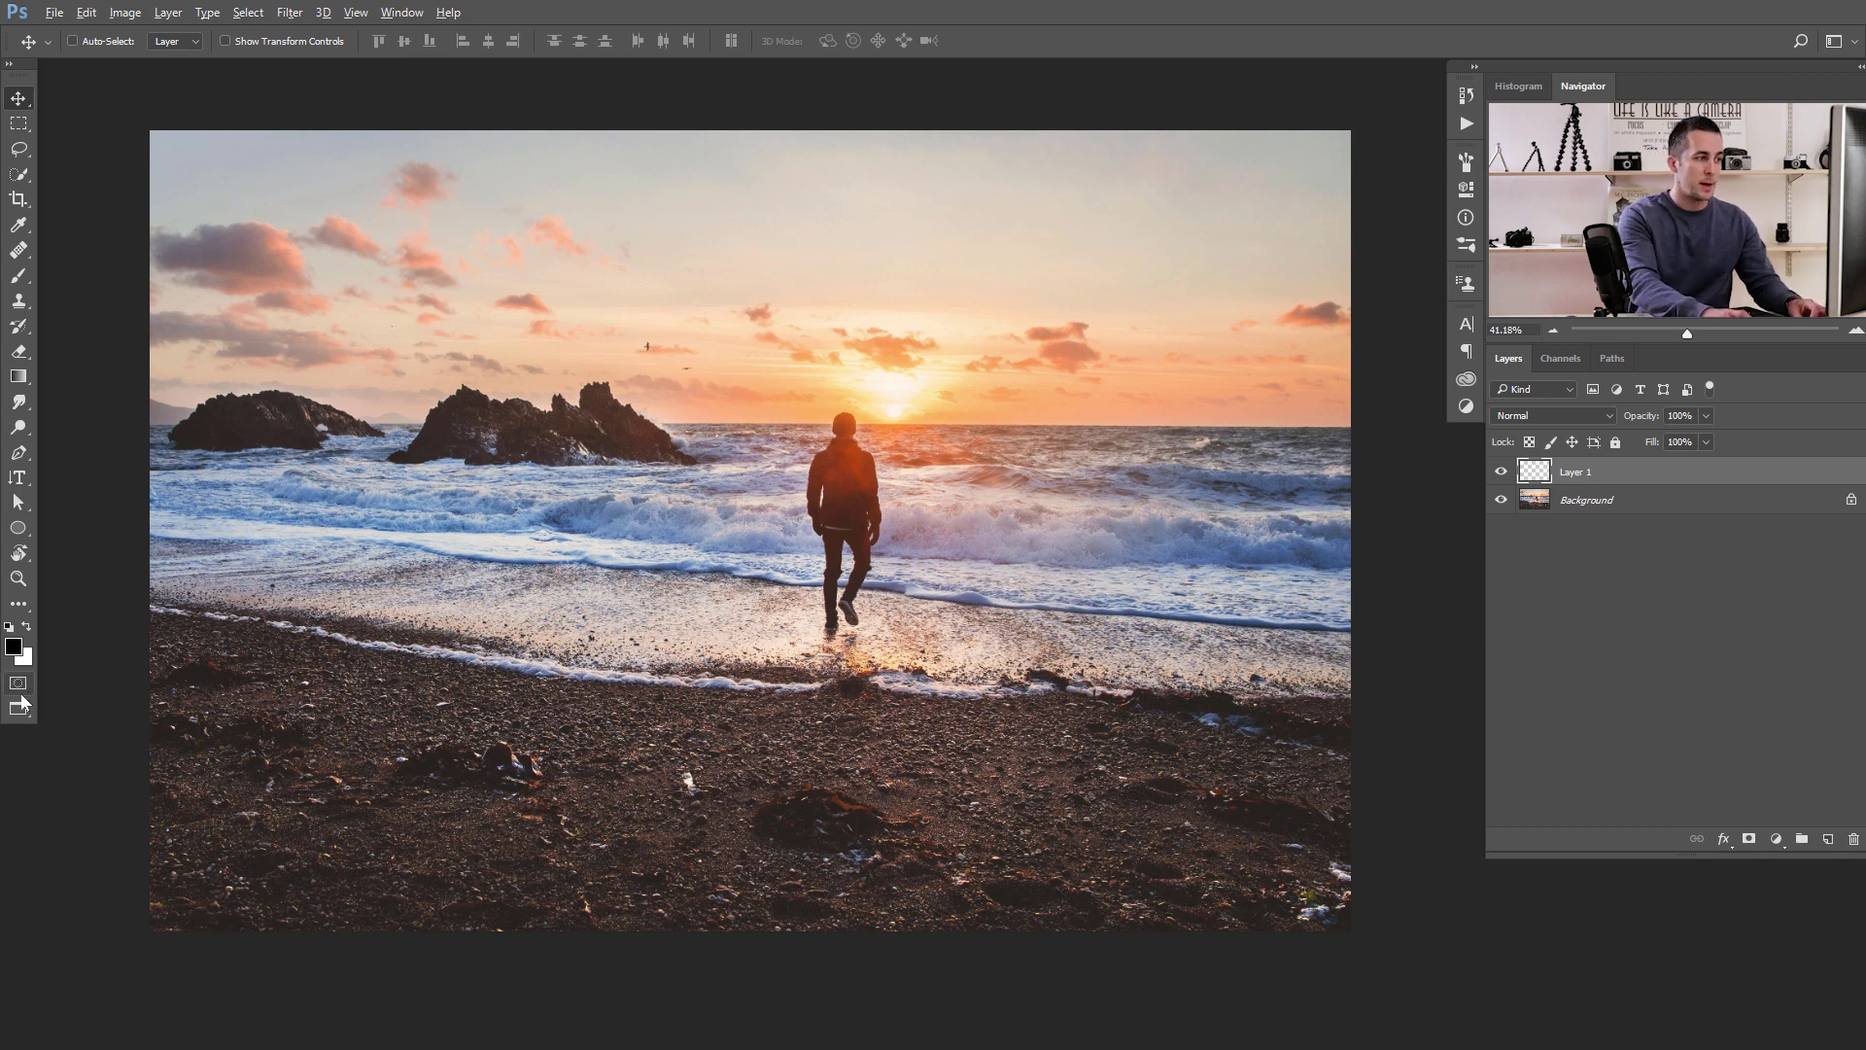
key(alt+BackSpace)
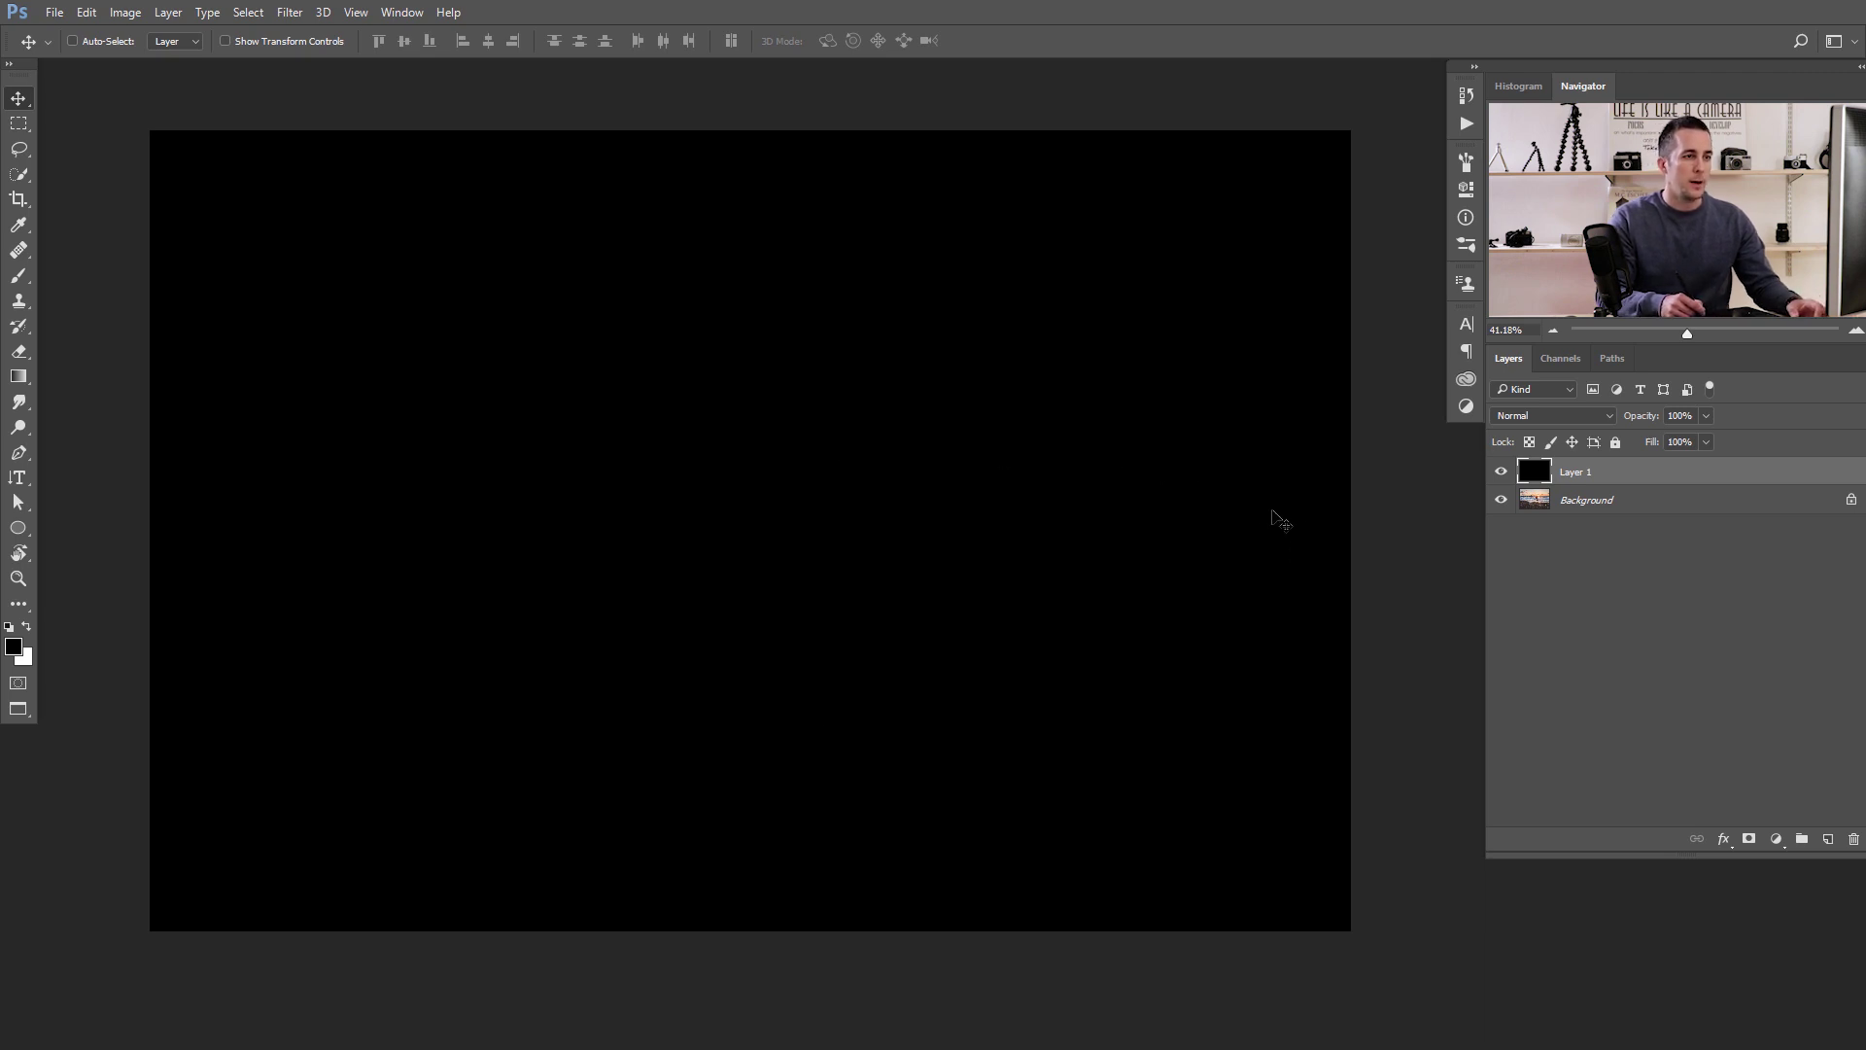
click(1749, 840)
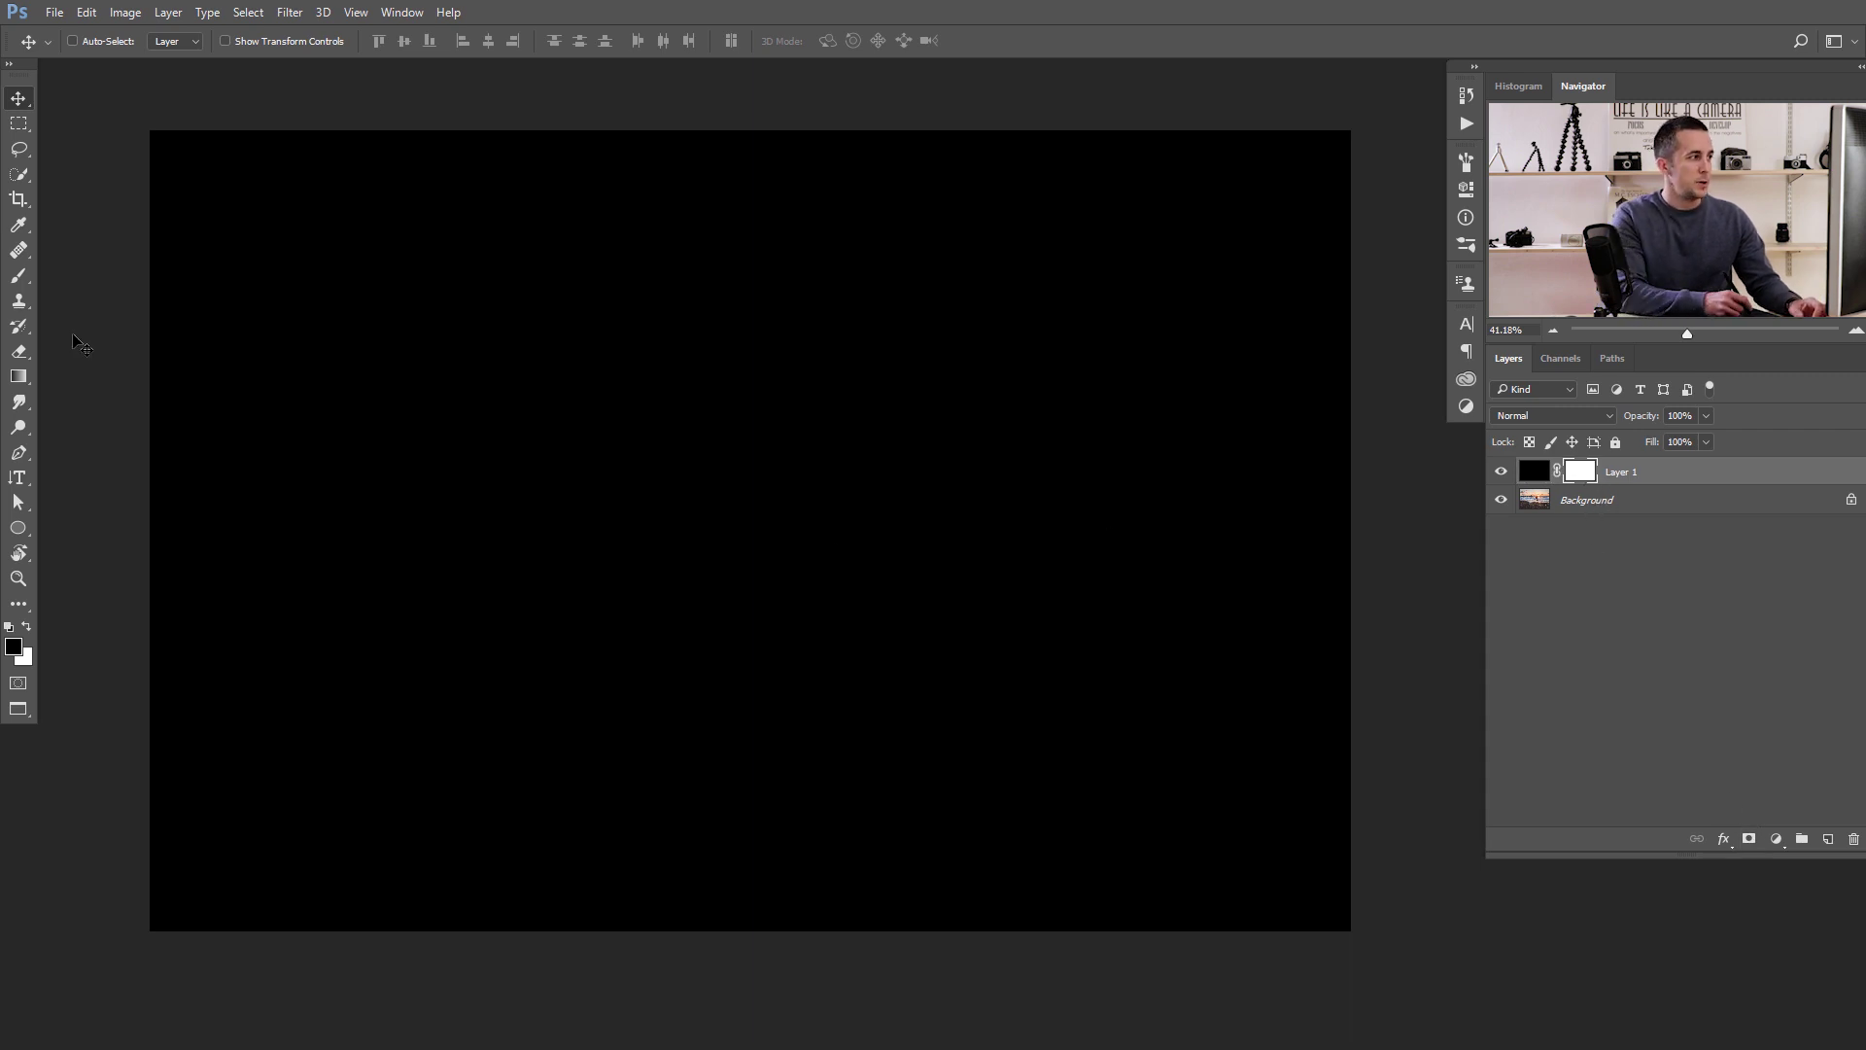
Paint black over the middle of the black layer's mask with a soft 1457 px brush at 0% hardness and 50% opacity.
click(20, 275)
right_click(612, 442)
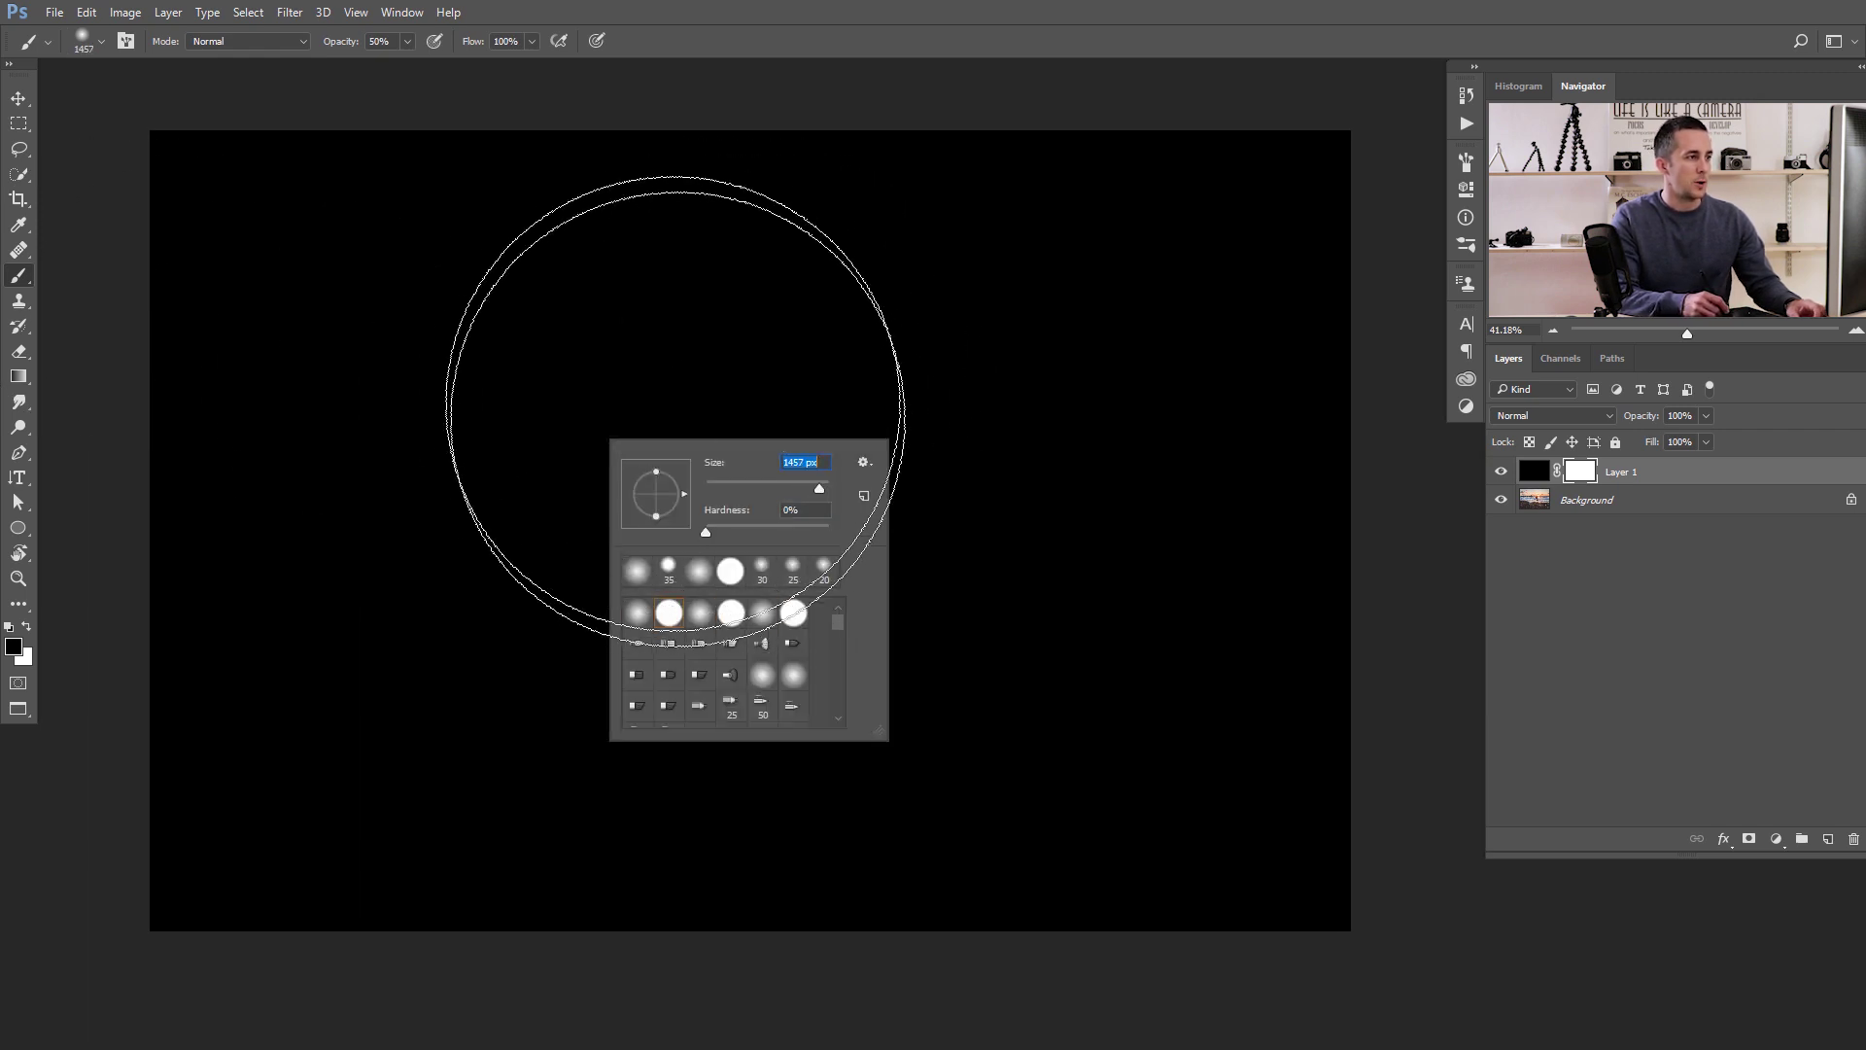
click(659, 409)
key(ctrl+z)
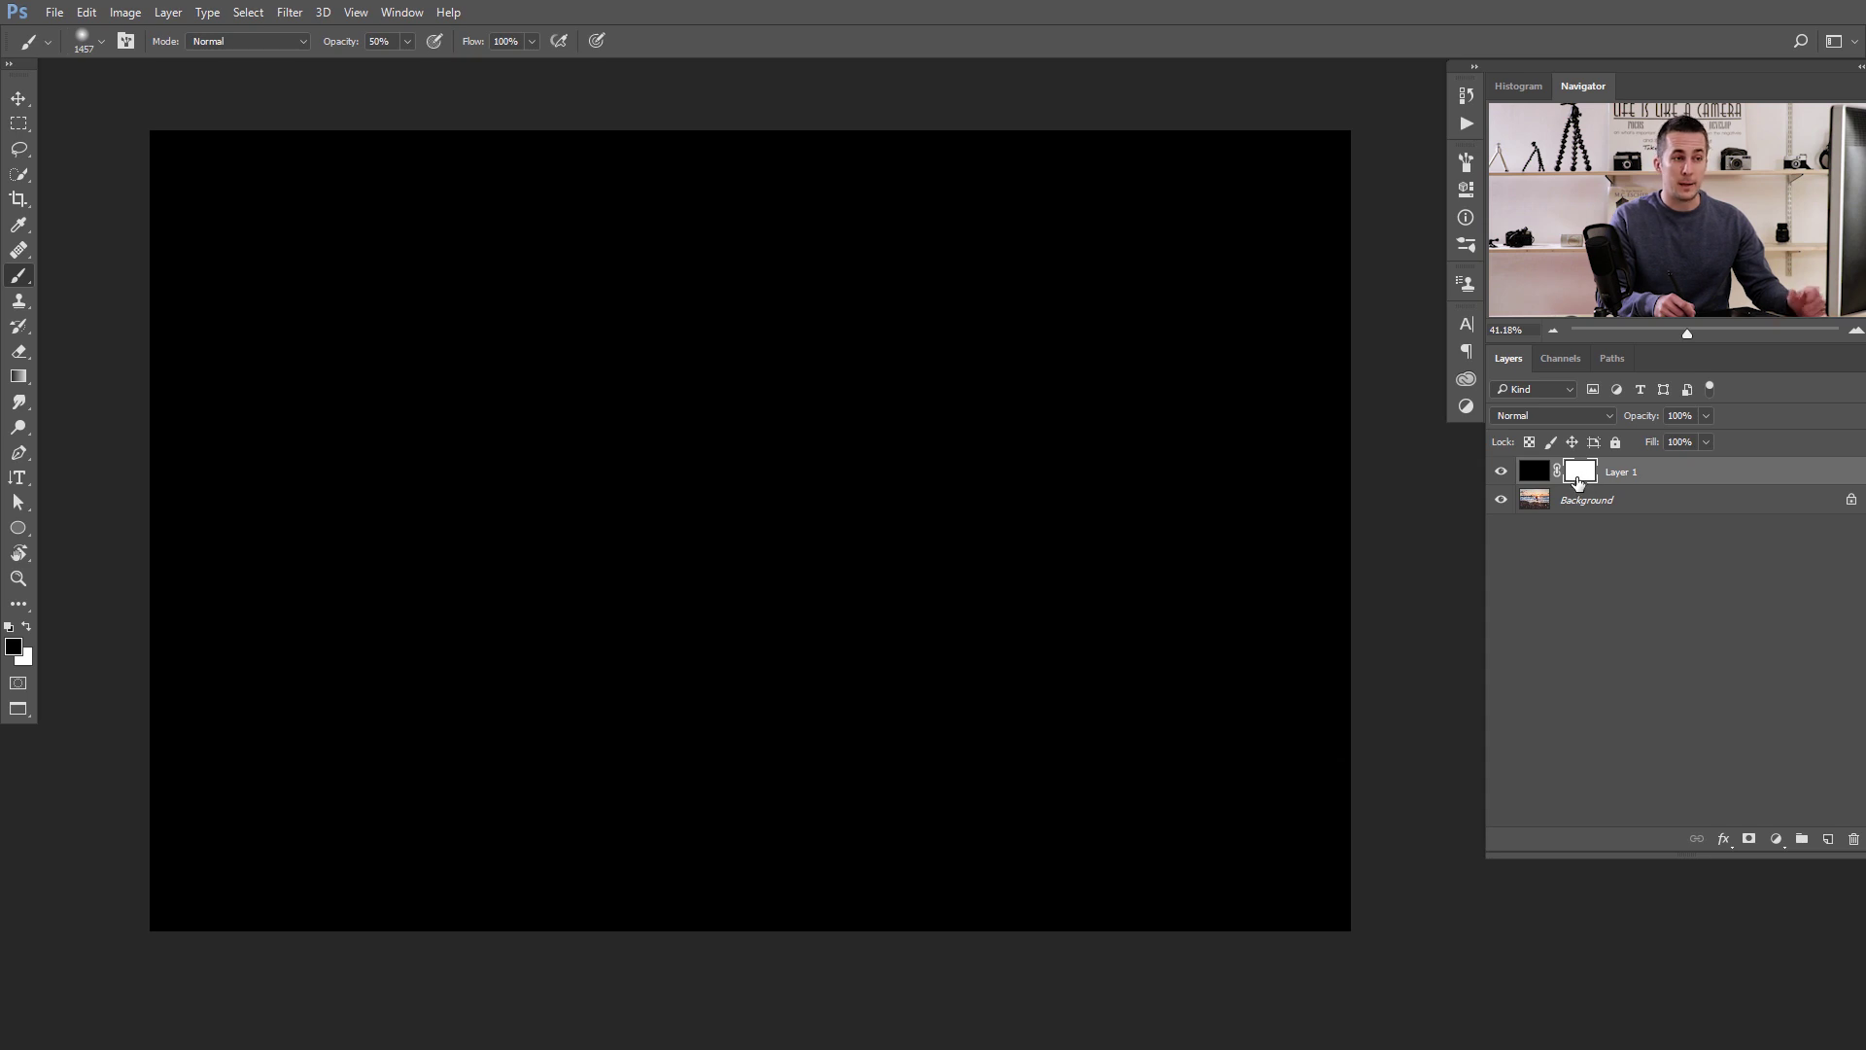
mouse_move(699, 491)
mouse_down()
mouse_move(749, 472)
mouse_move(774, 533)
mouse_move(725, 554)
mouse_move(618, 526)
mouse_move(632, 564)
mouse_move(875, 479)
mouse_move(1021, 521)
mouse_move(691, 609)
mouse_move(749, 541)
mouse_move(1070, 551)
mouse_up()
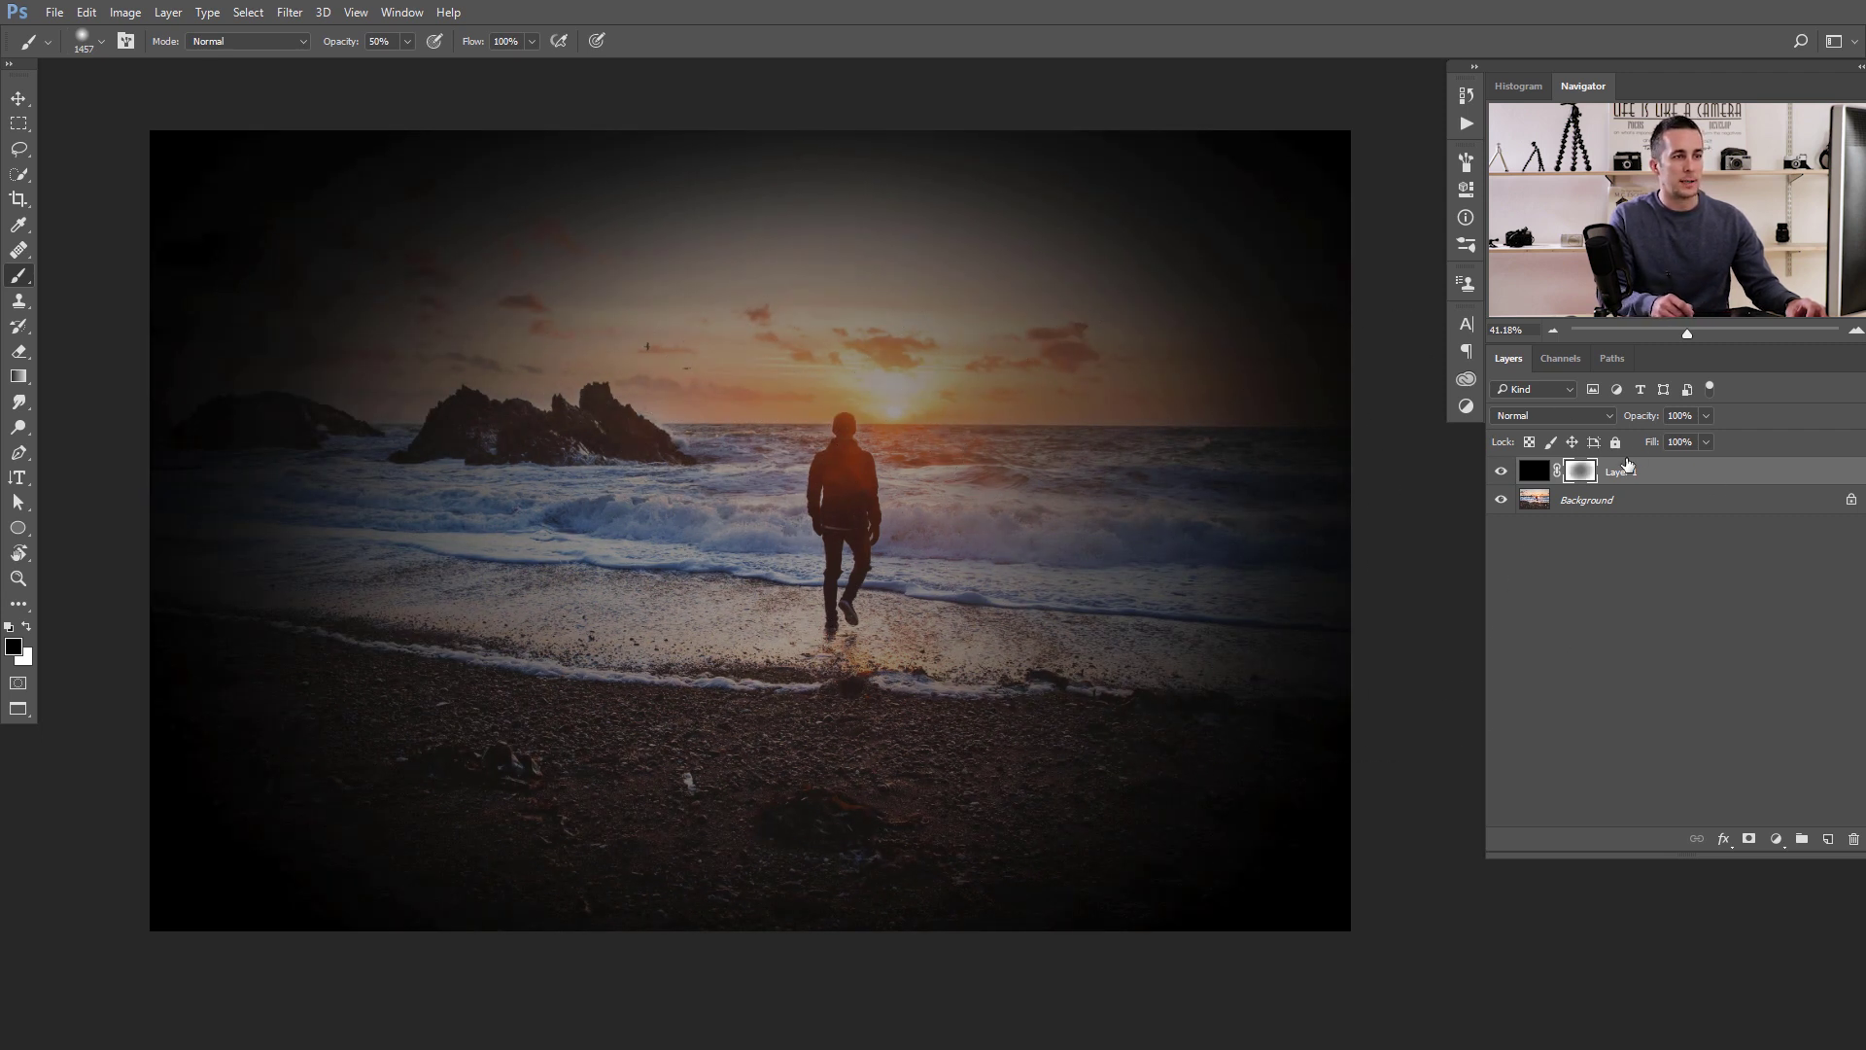
Lower the black layer's opacity to 41% and paint away more of it around the man on its mask.
drag(1632, 421, 1589, 428)
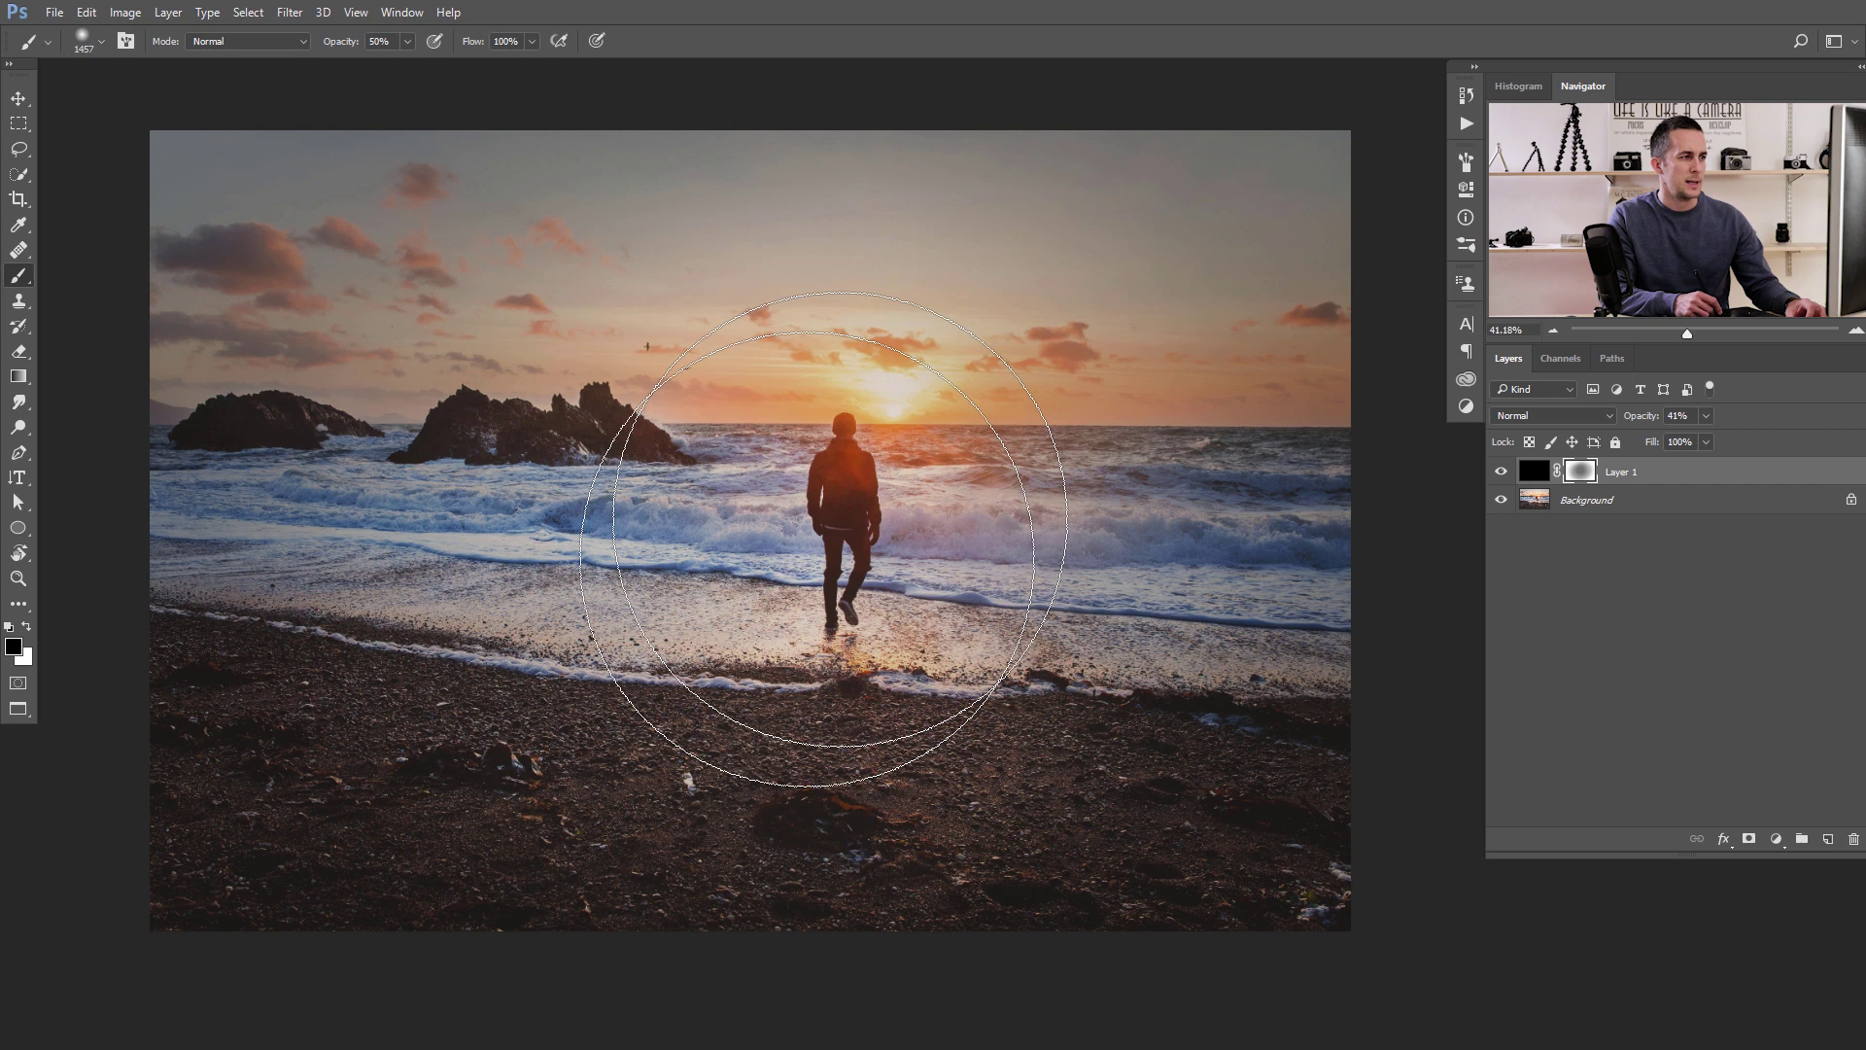
mouse_move(749, 542)
mouse_down()
mouse_move(771, 521)
mouse_move(721, 532)
mouse_up()
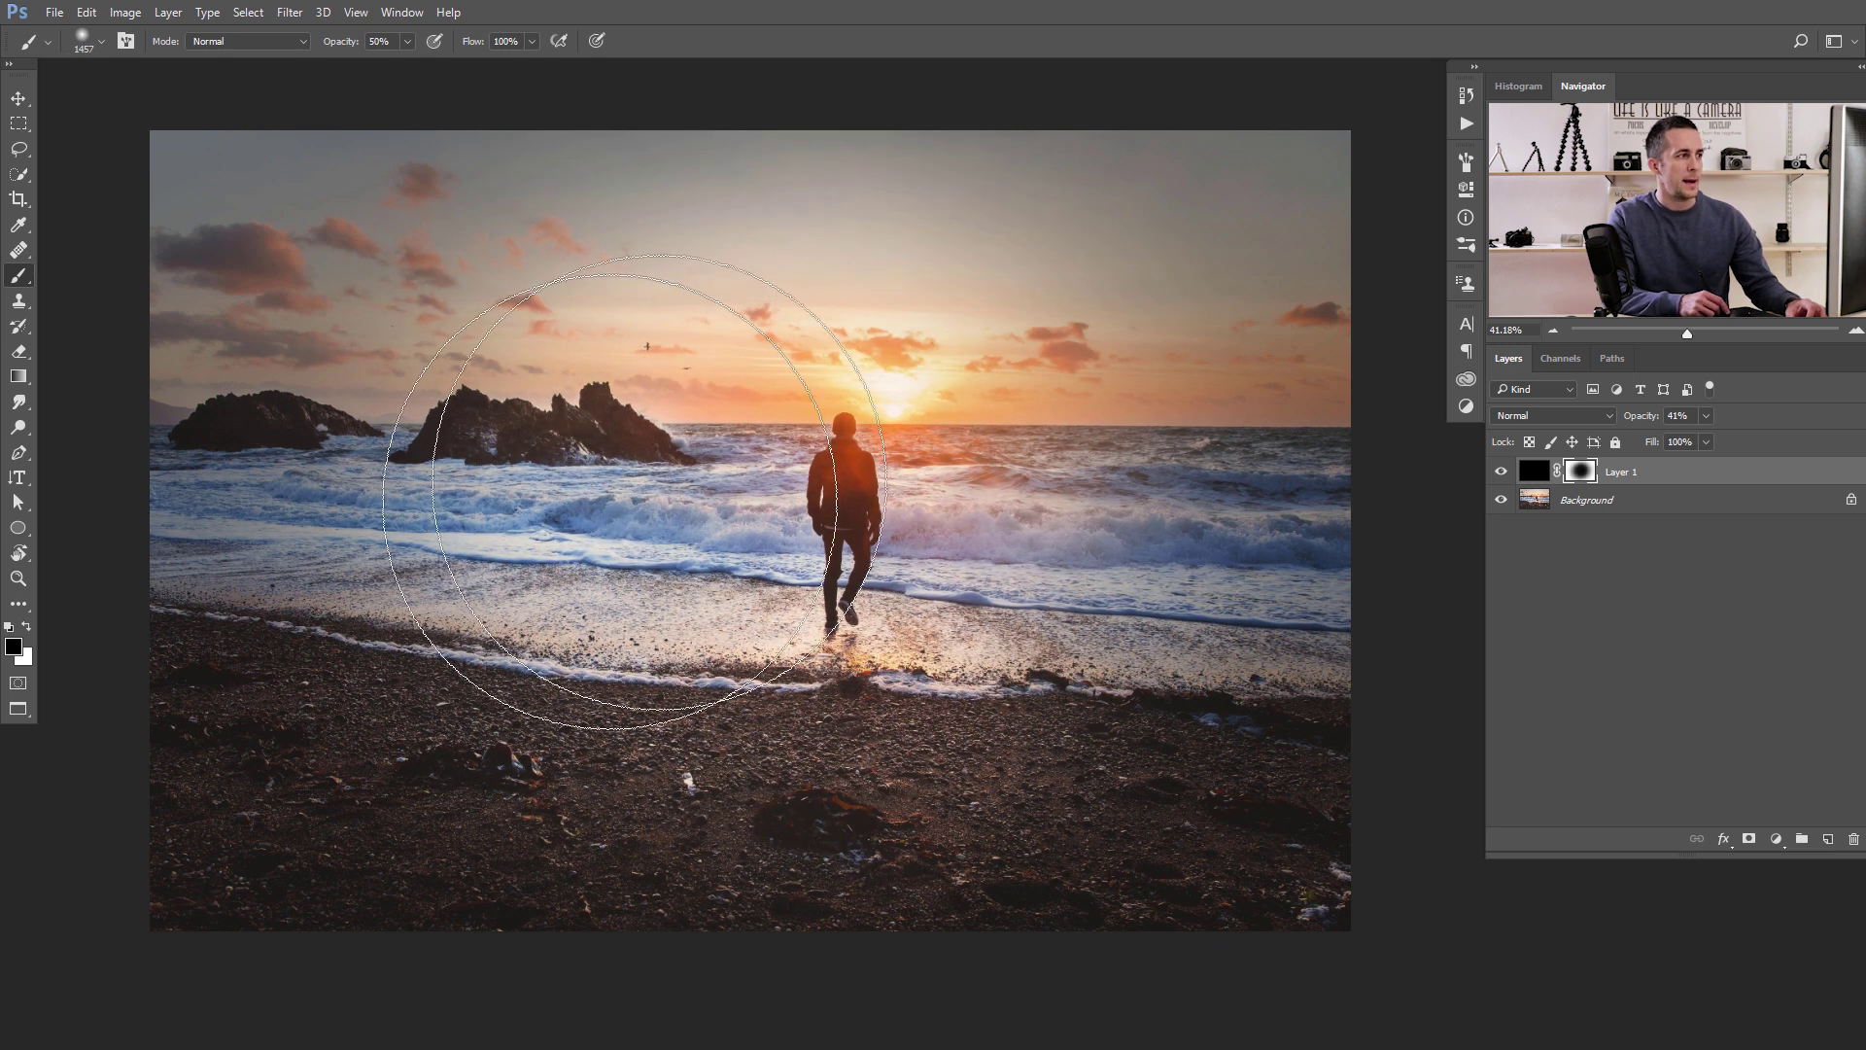
Compare the photo with and without the black vignette layer by toggling the layer's visibility.
click(1502, 473)
click(1502, 473)
click(1500, 473)
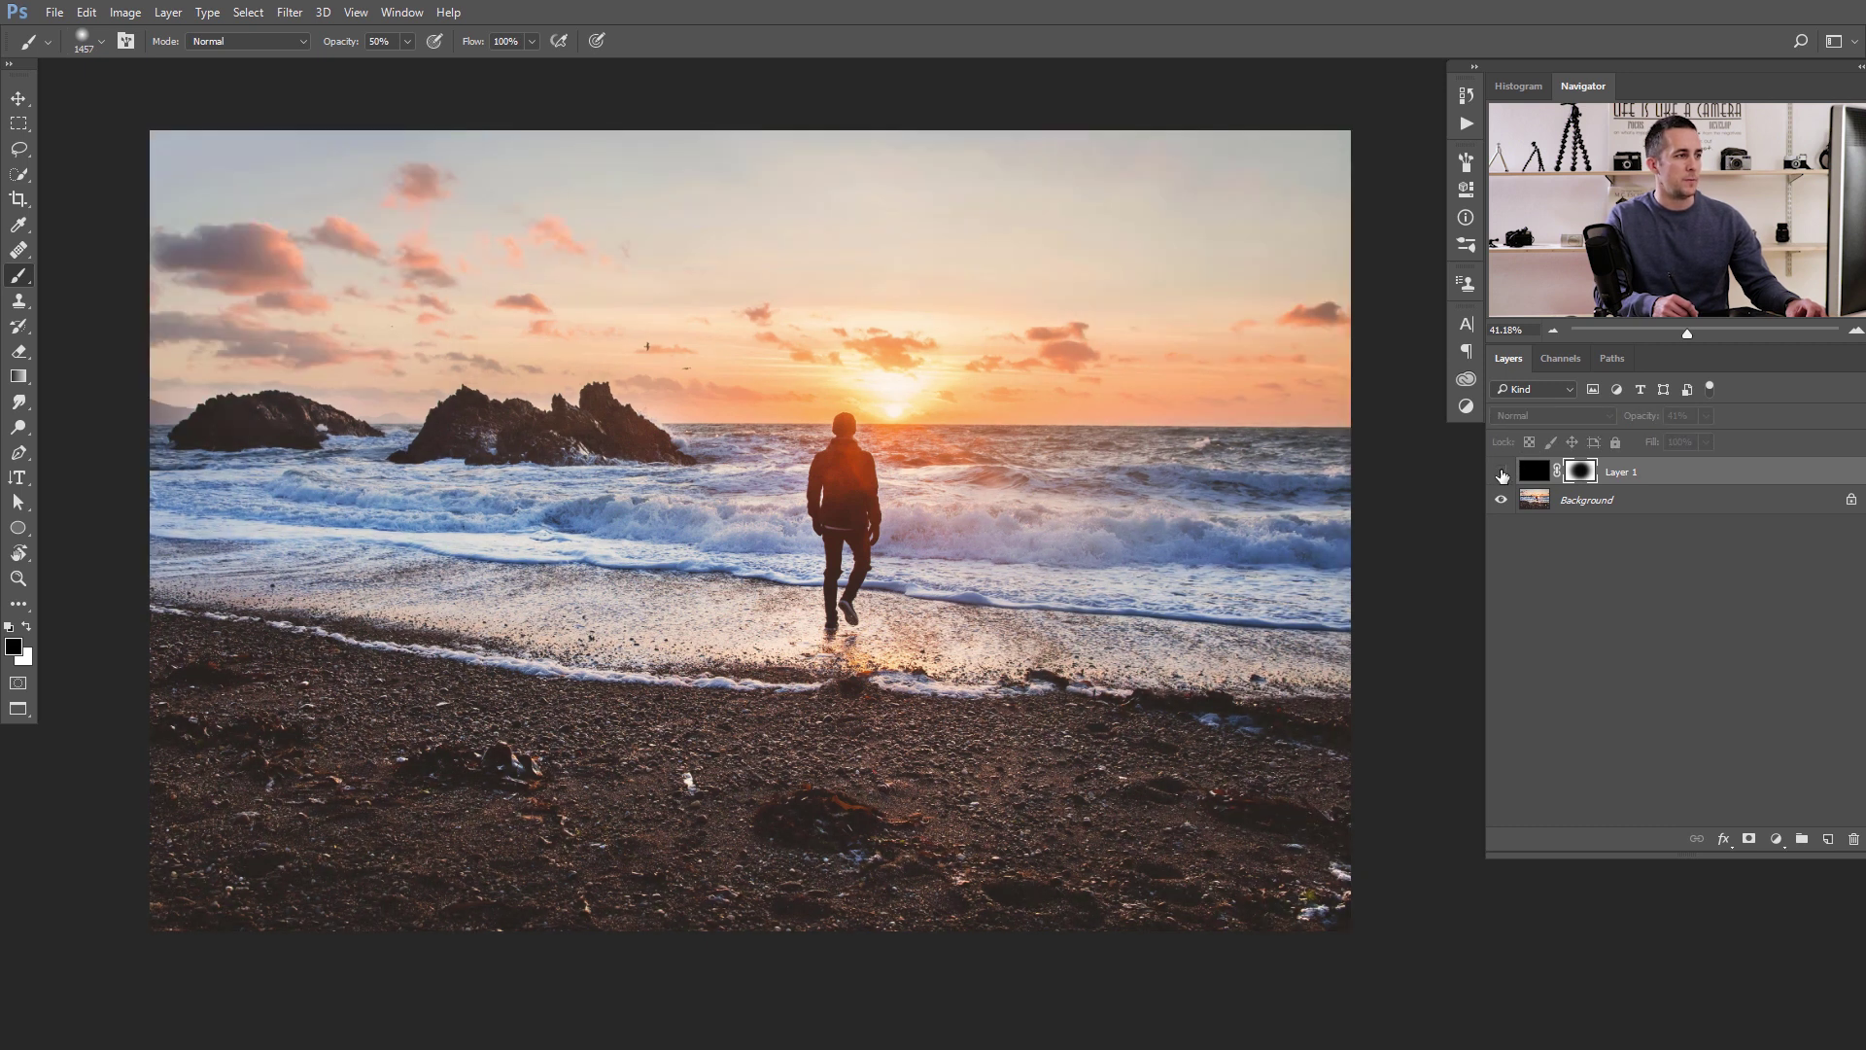
click(1500, 473)
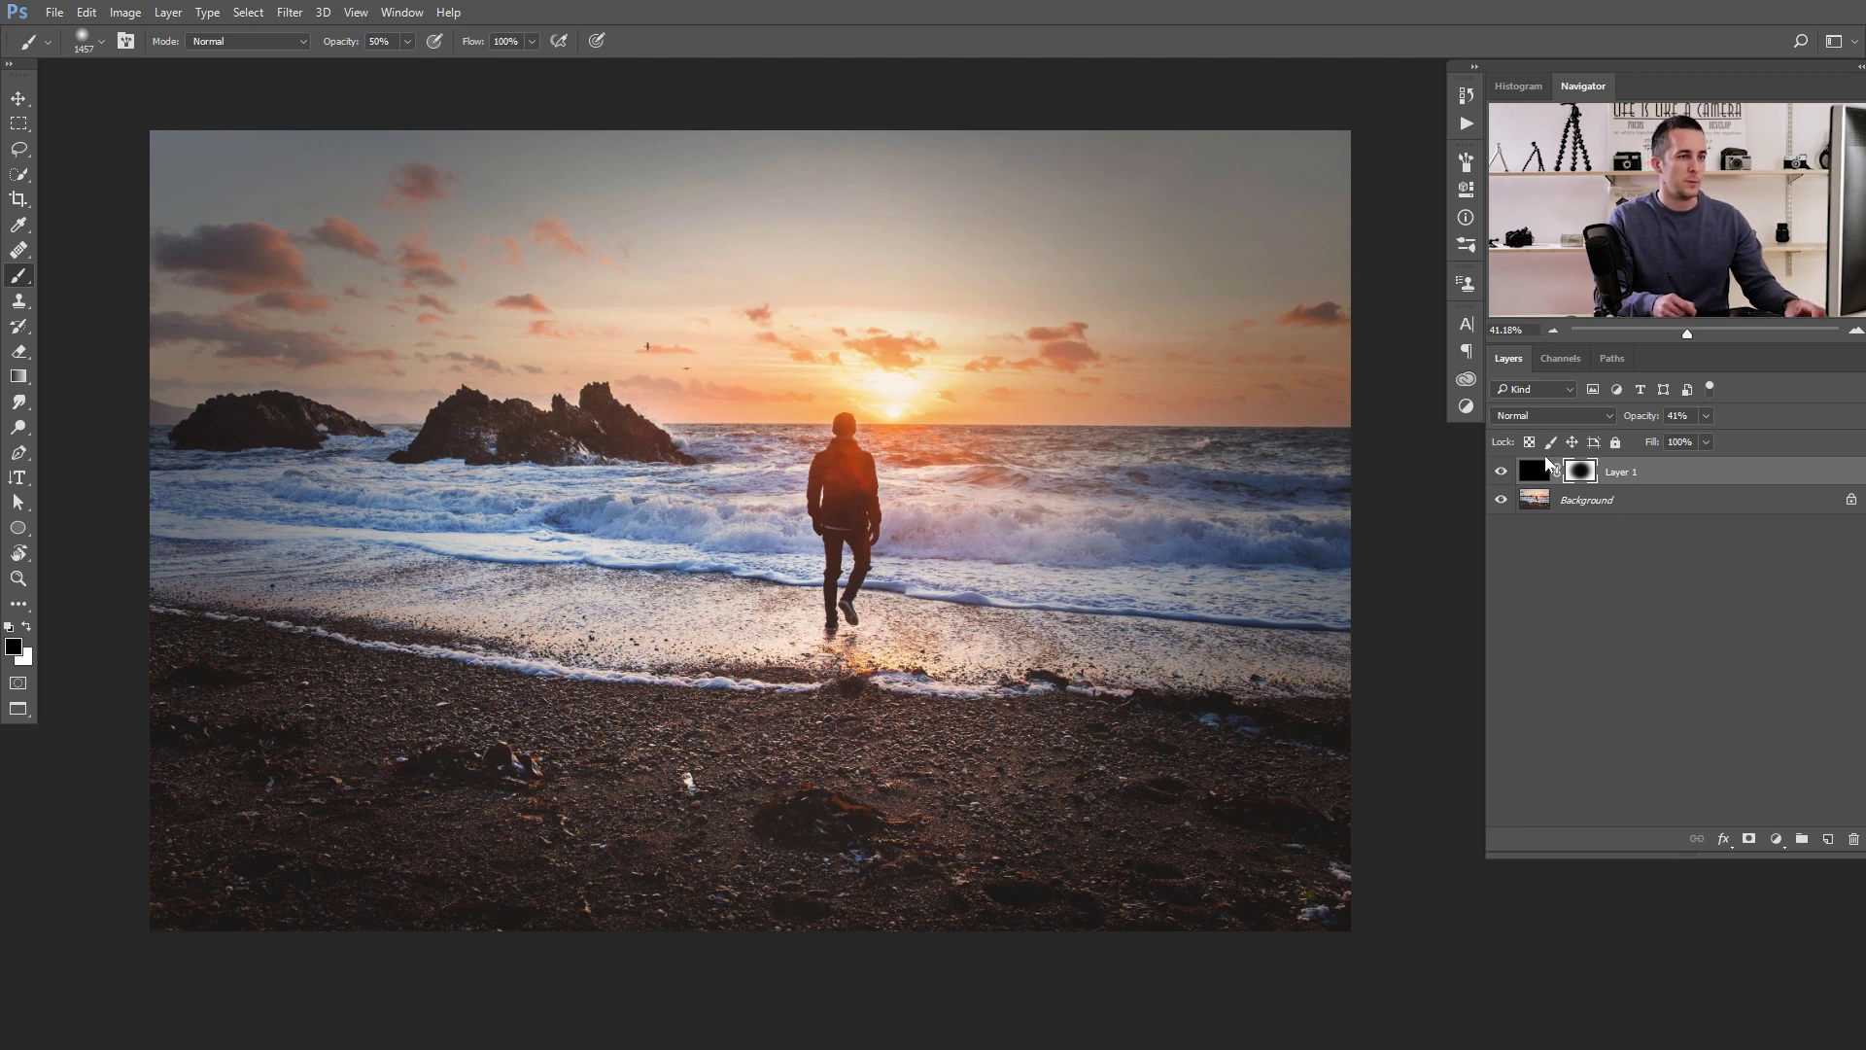
click(1502, 474)
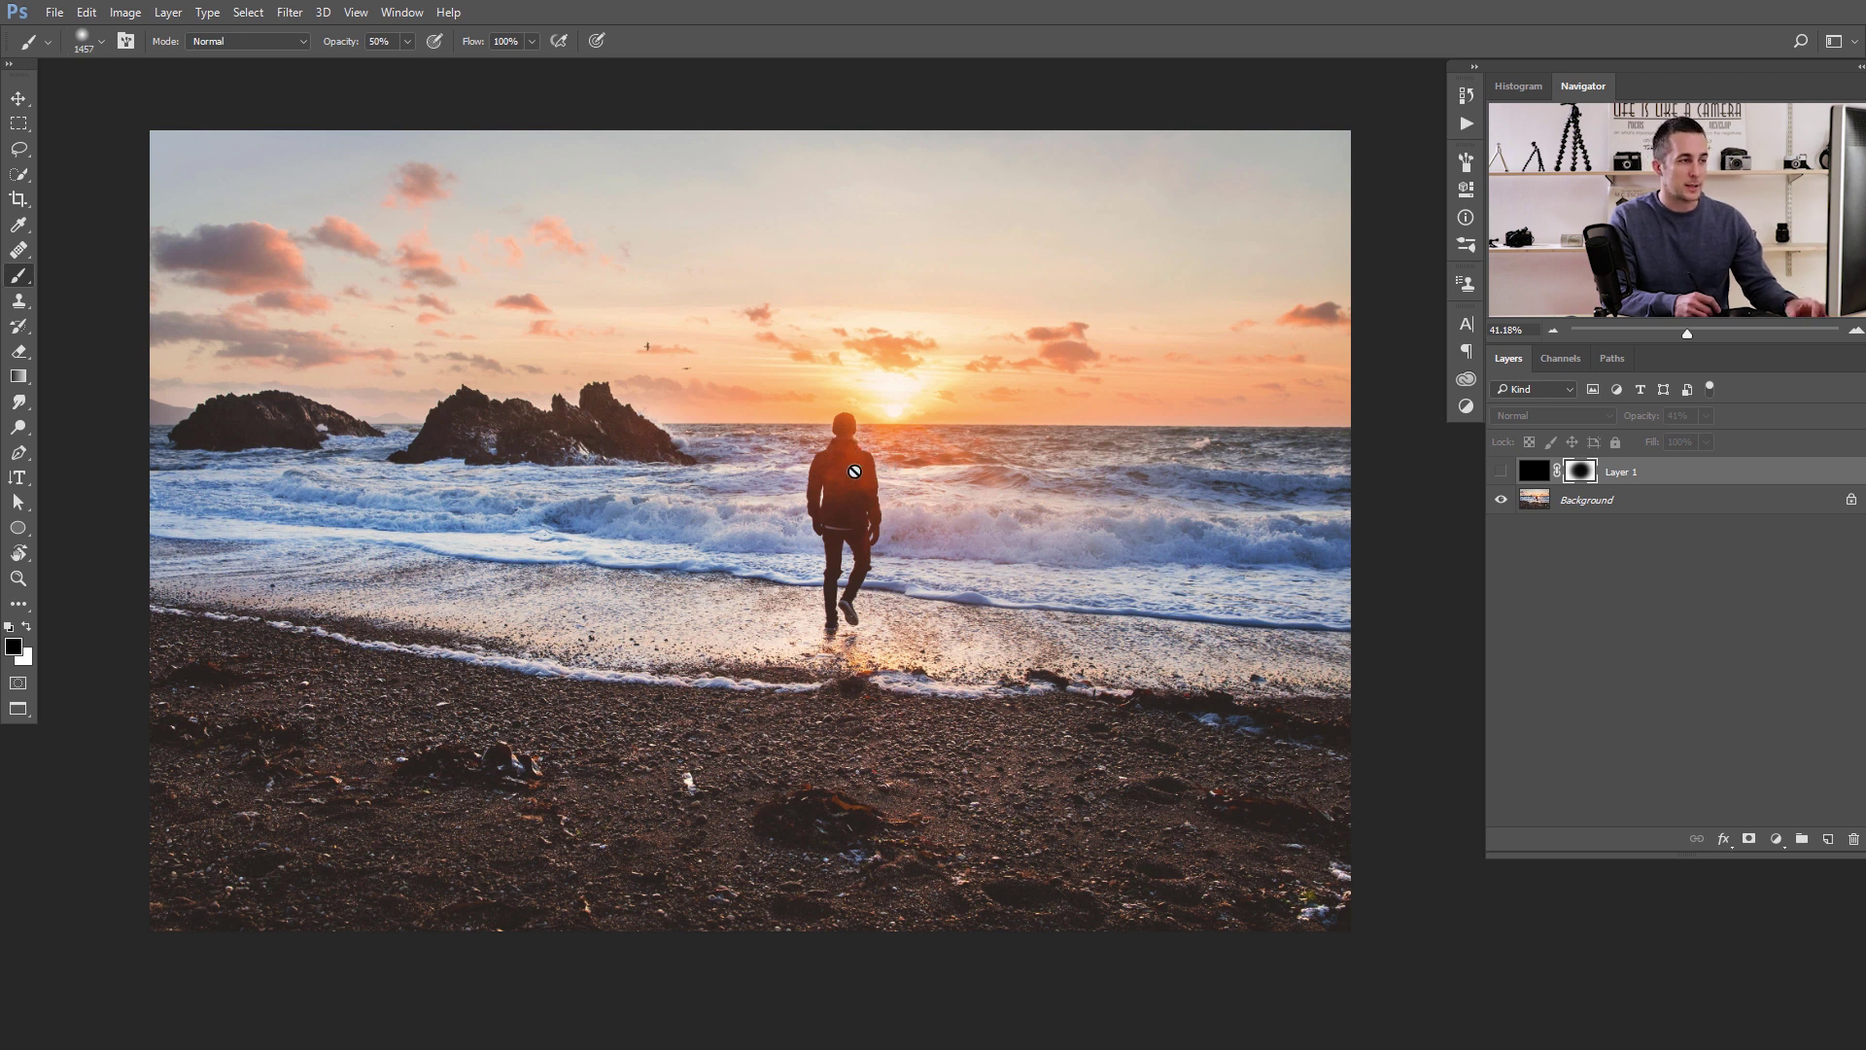
click(1502, 475)
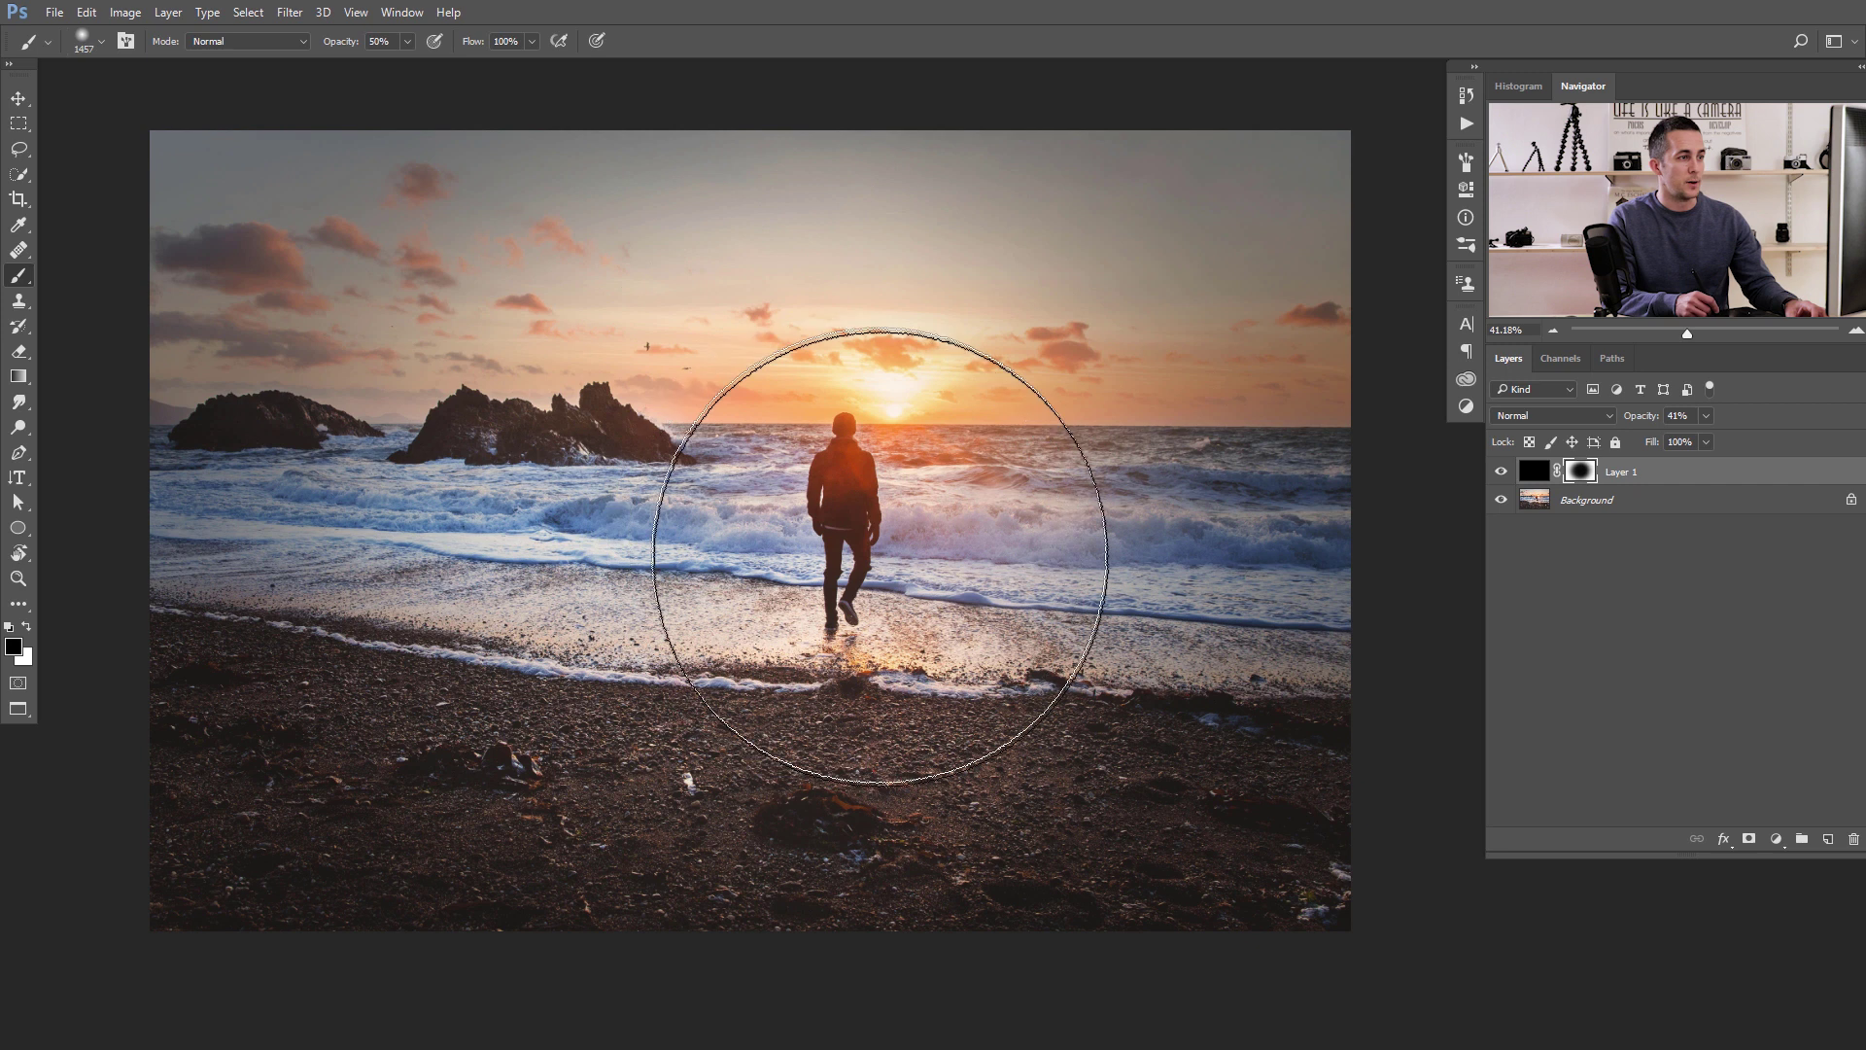
Reduce the brush size to 1000 px and check the black vignette layer against the original photo.
key(bracketleft)
key(bracketleft)
key(bracketleft)
key(bracketleft)
key(bracketleft)
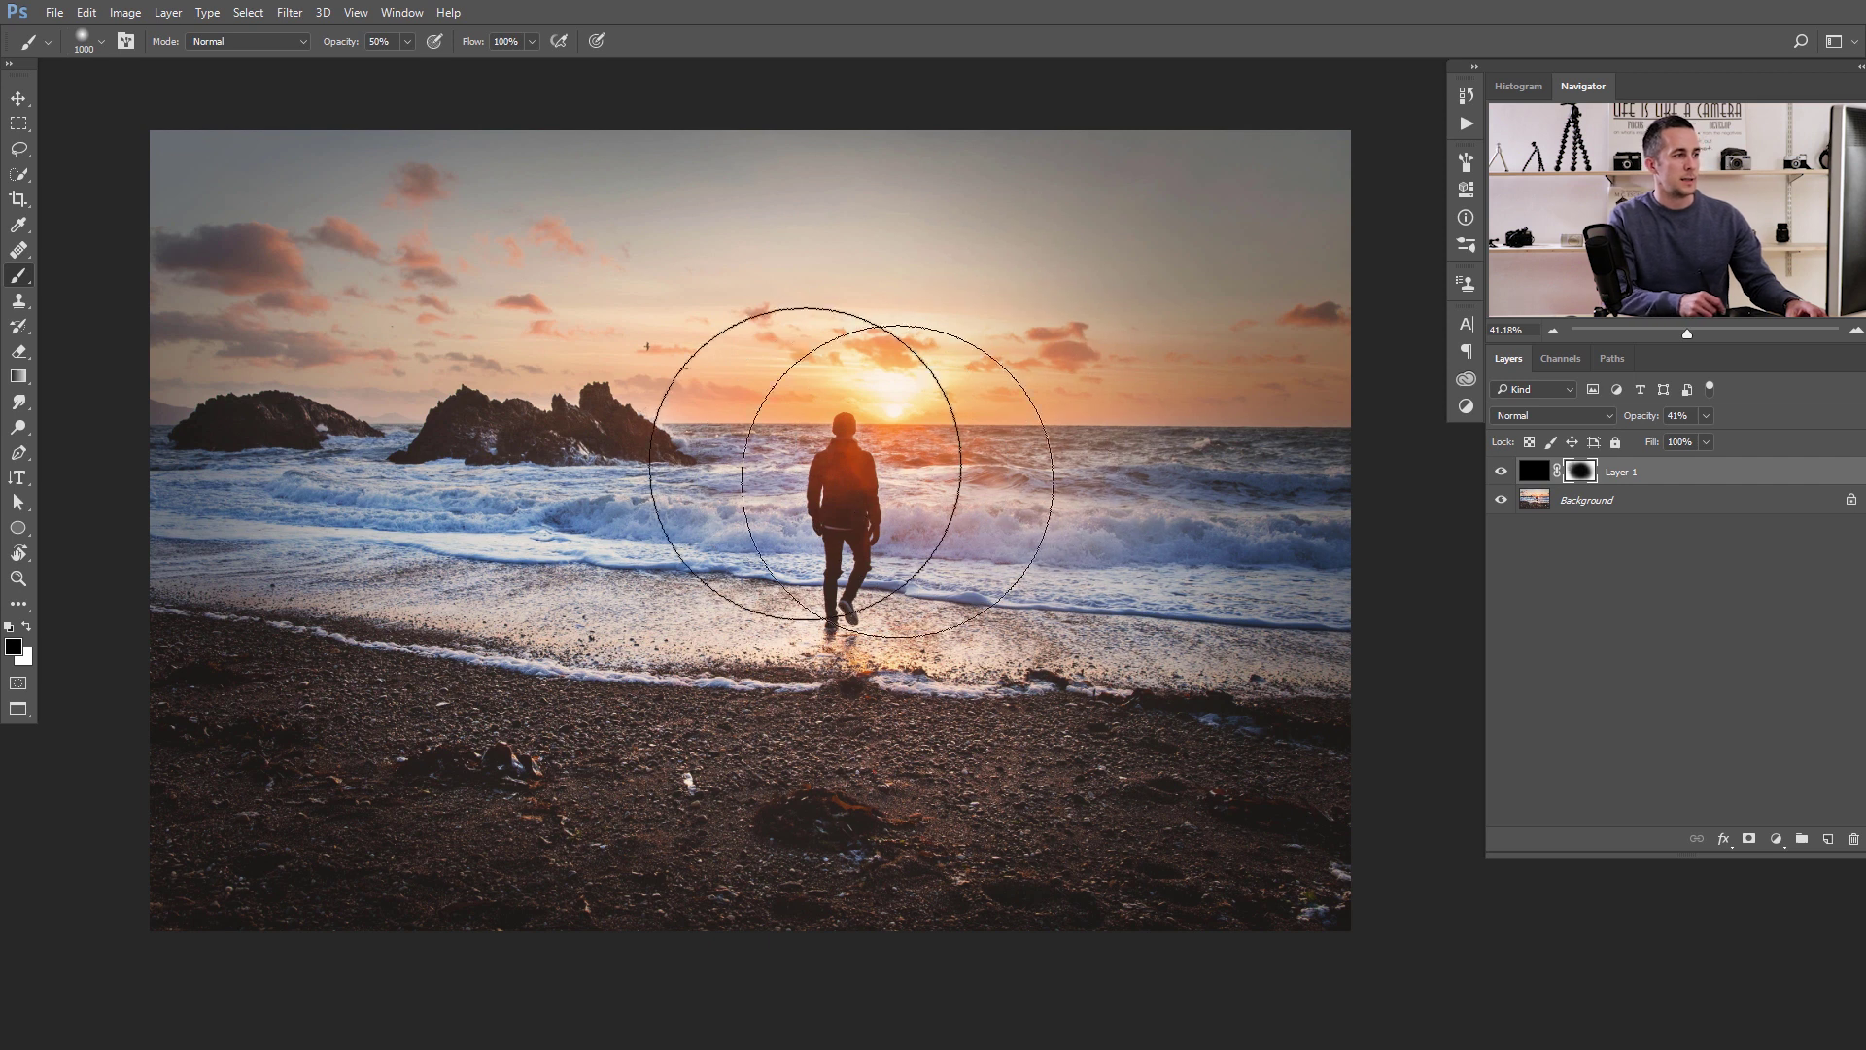
click(1502, 473)
click(1502, 474)
click(1501, 473)
click(1501, 473)
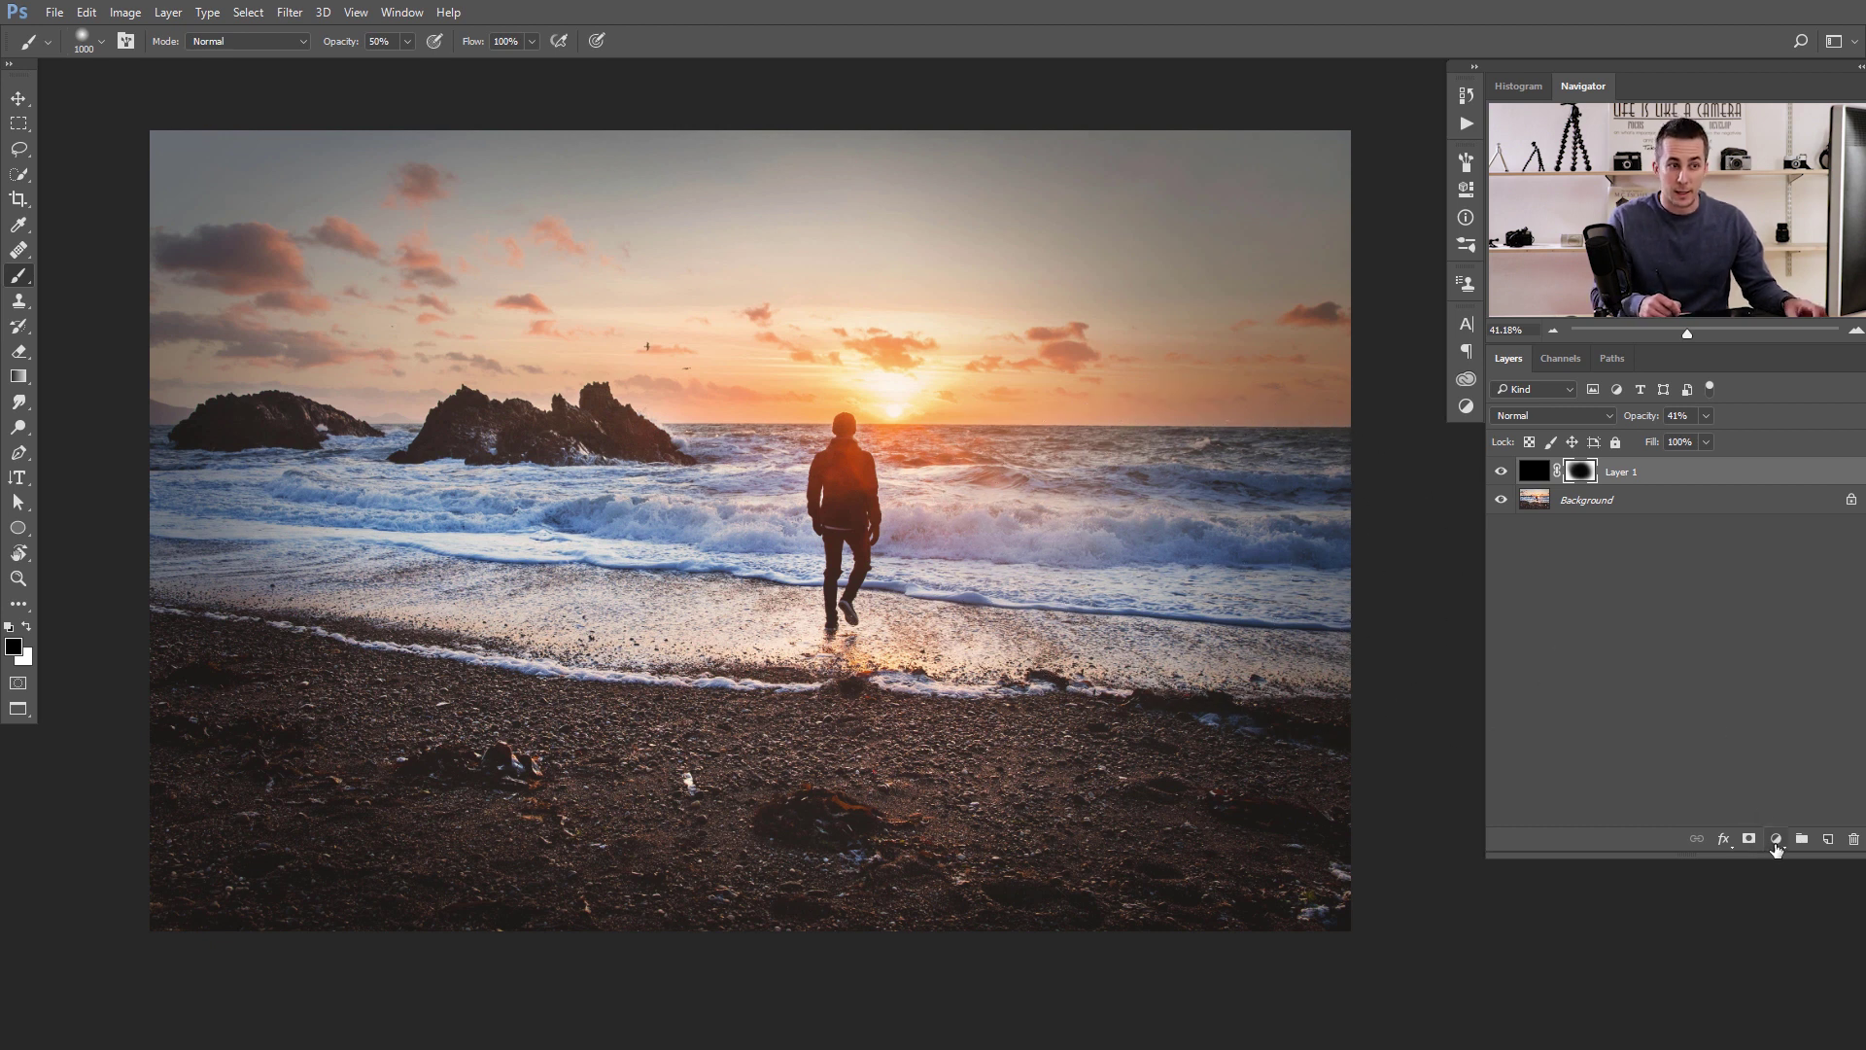
Add a Curves adjustment layer, hide Layer 1, and darken the photo by pulling the RGB curve down to about input 151, output 93.
click(1776, 838)
click(1740, 535)
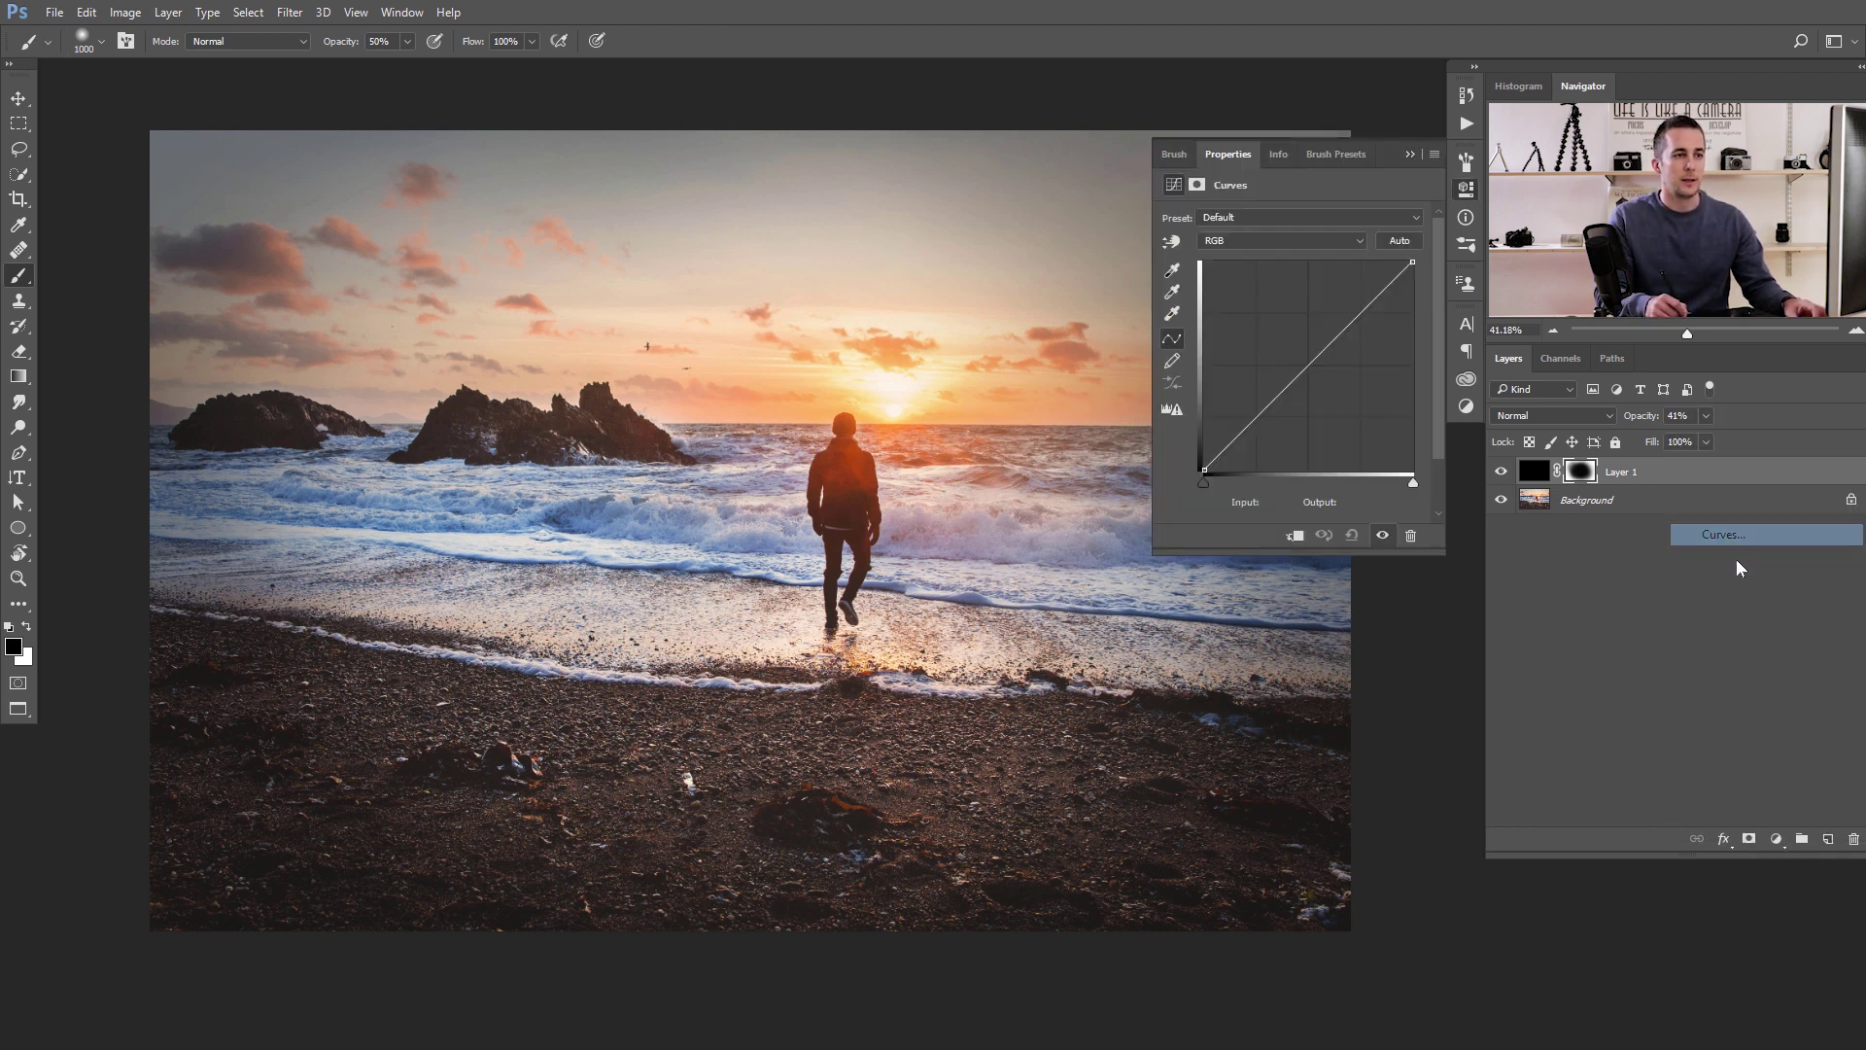
click(1504, 525)
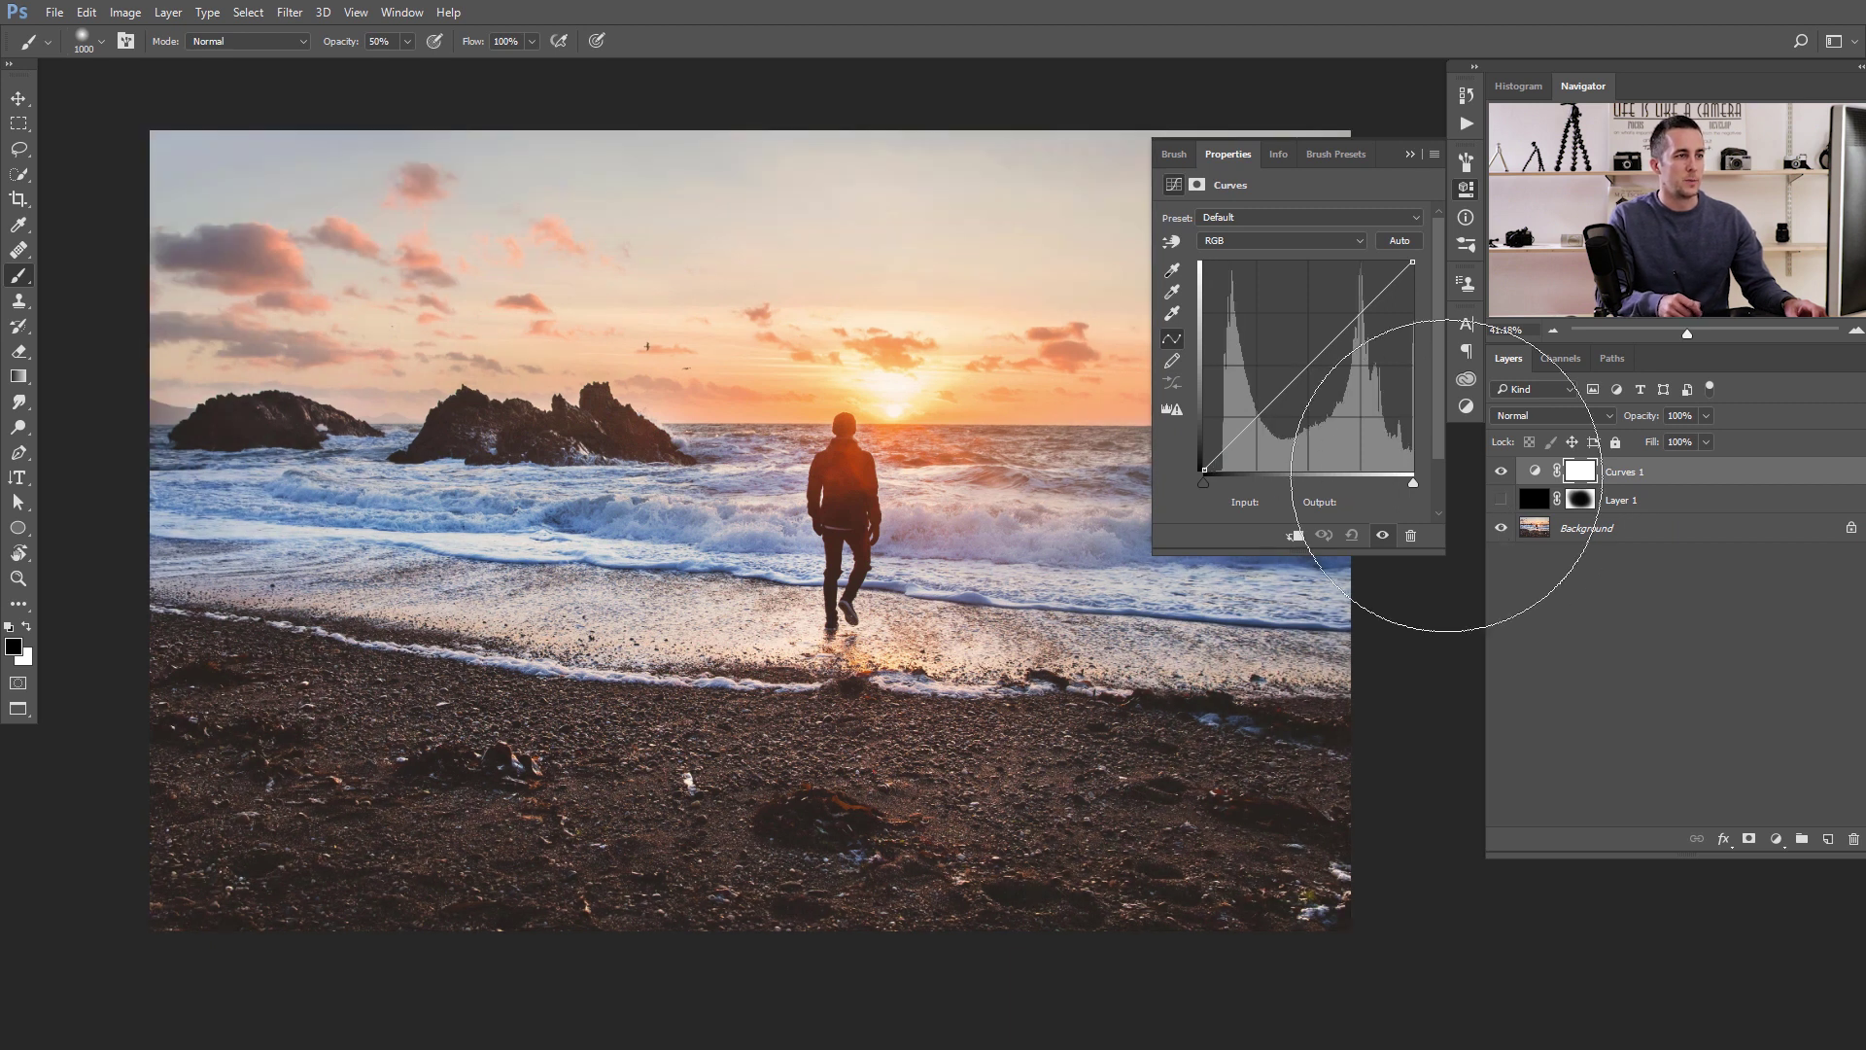
mouse_move(1307, 369)
mouse_down()
mouse_move(1314, 384)
mouse_move(1324, 362)
mouse_move(1329, 385)
mouse_up()
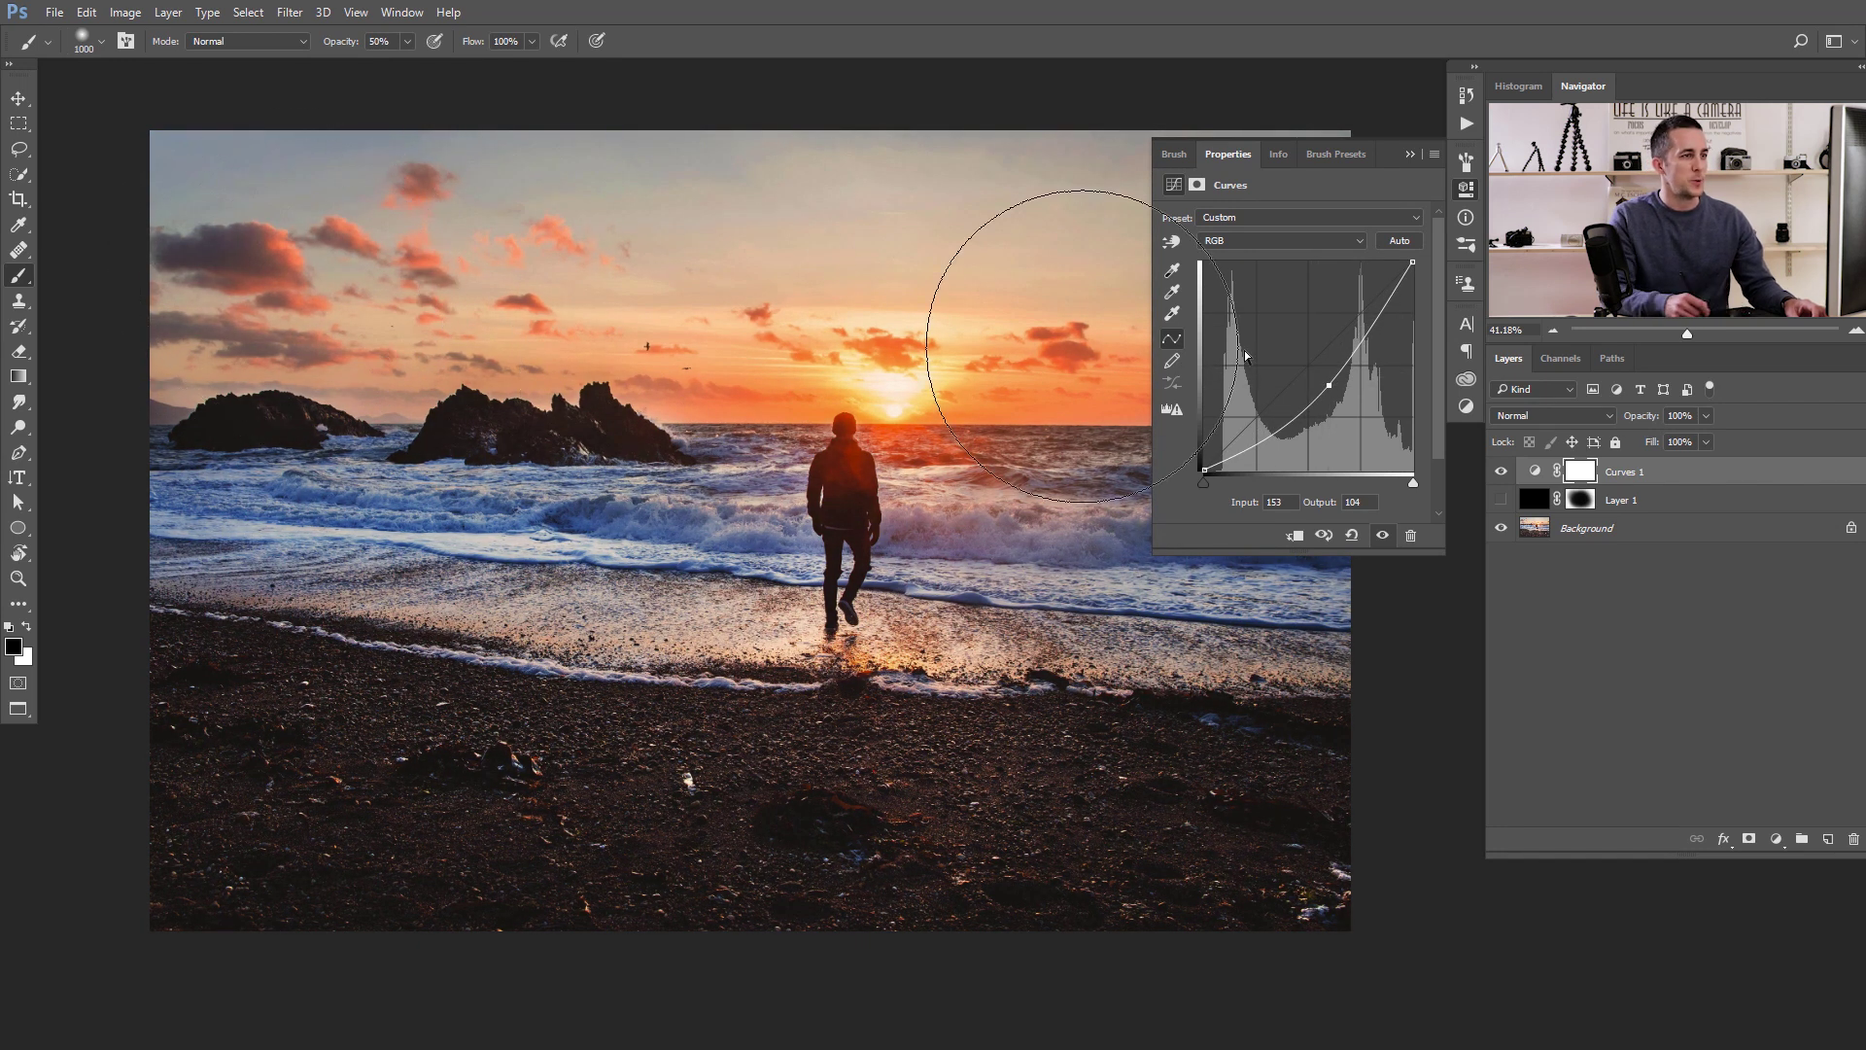
drag(1329, 385, 1327, 390)
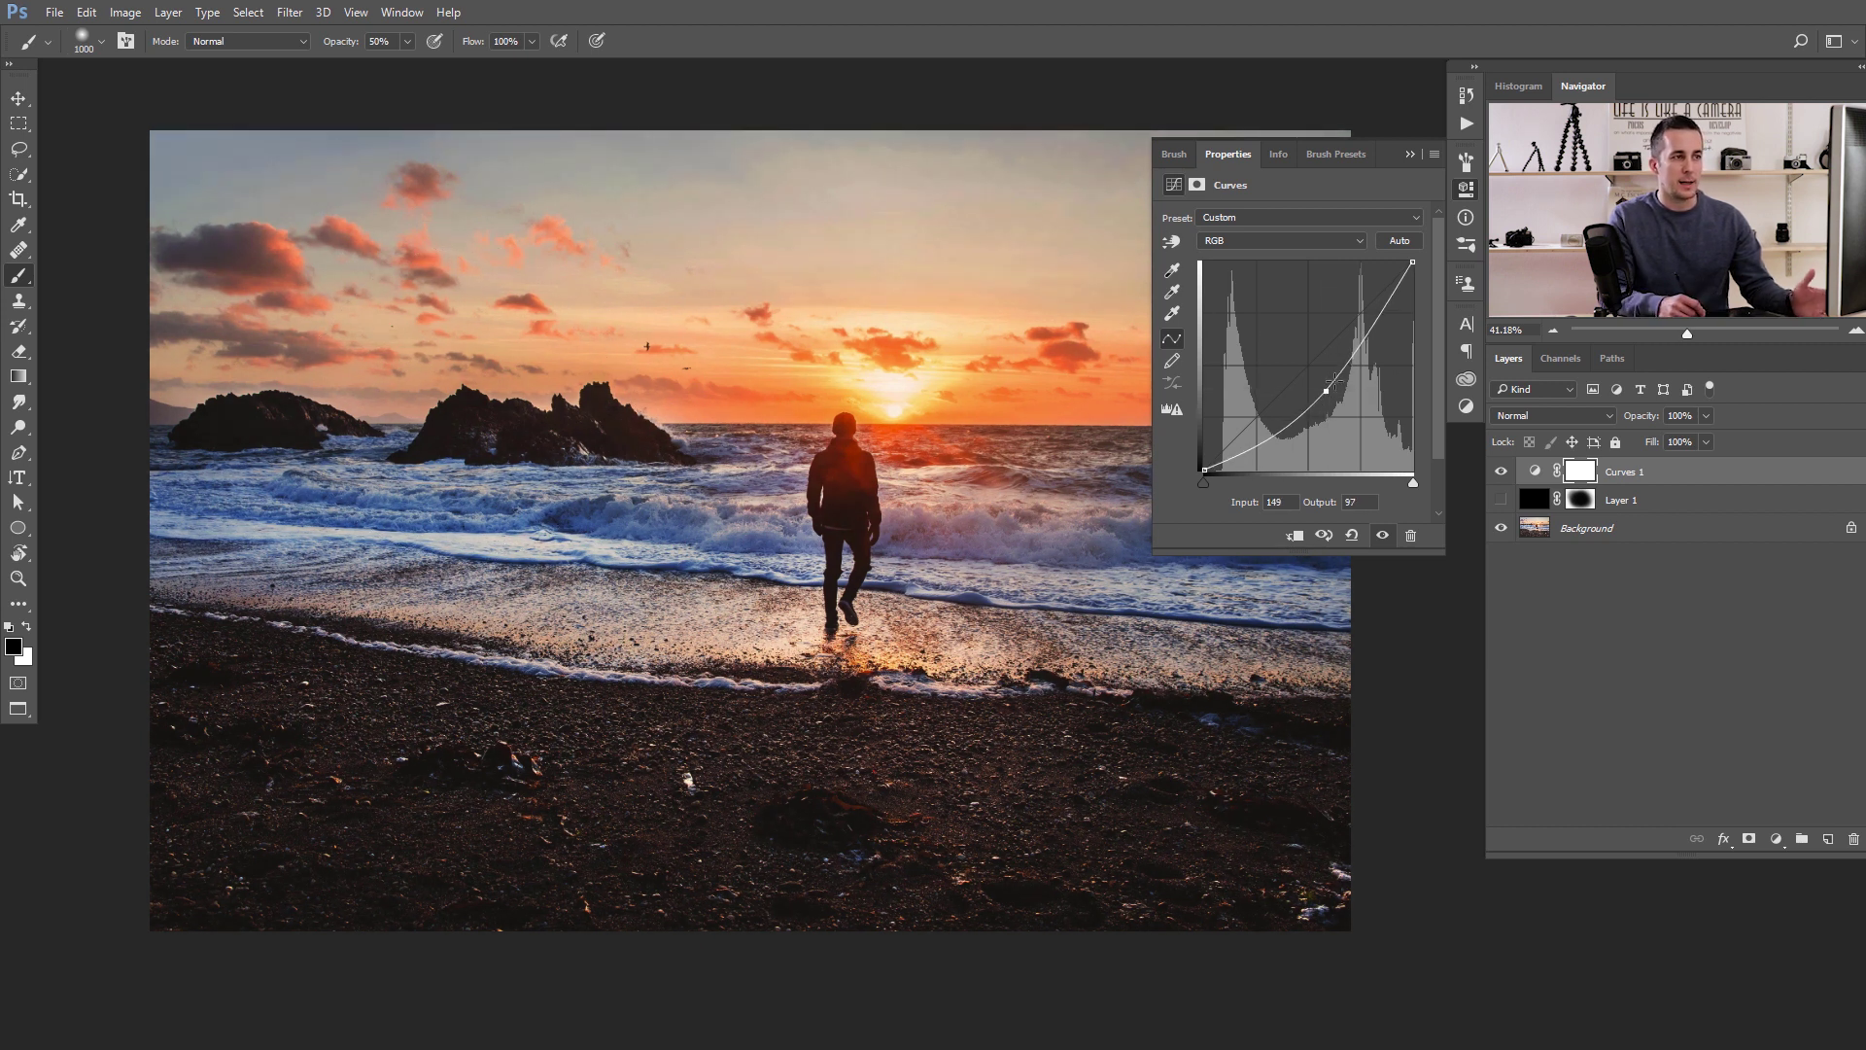
drag(1325, 392, 1323, 394)
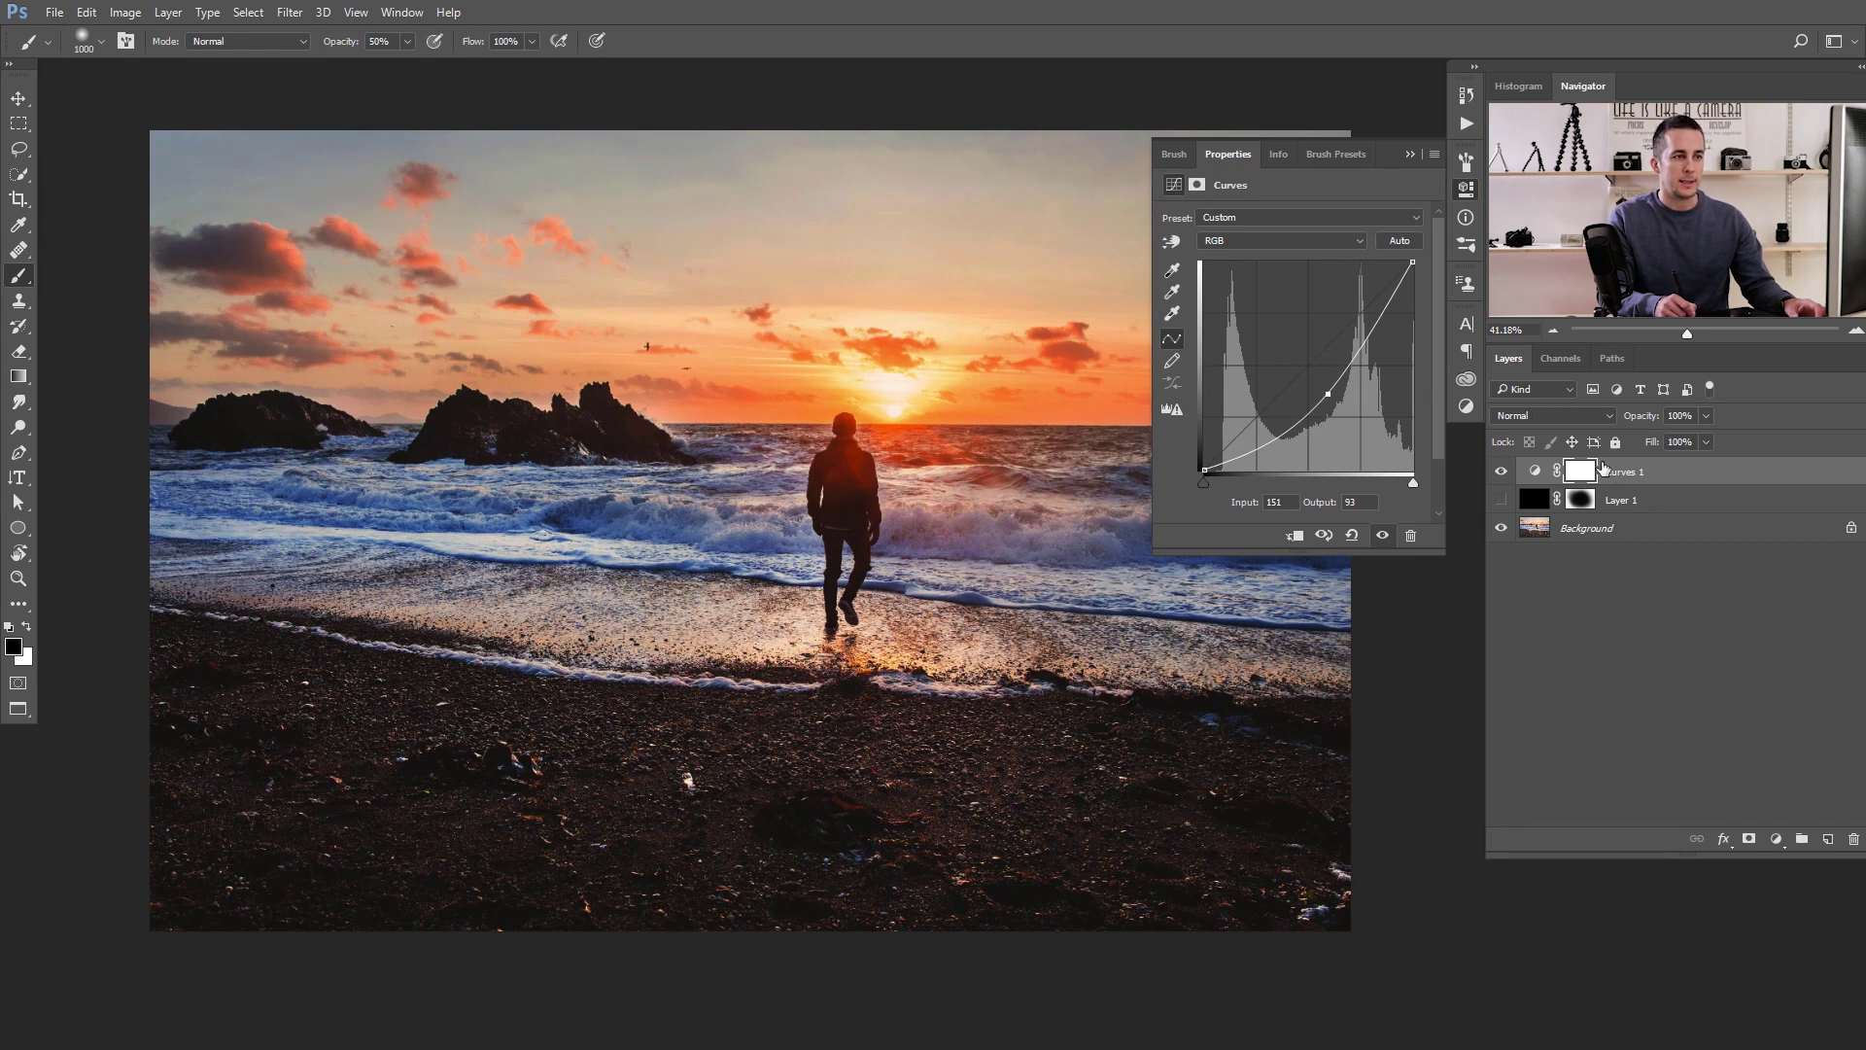
Try the Luminosity blend mode on the Curves layer, return it to Normal, and leave the curve point at about input 157, output 92.
click(1565, 417)
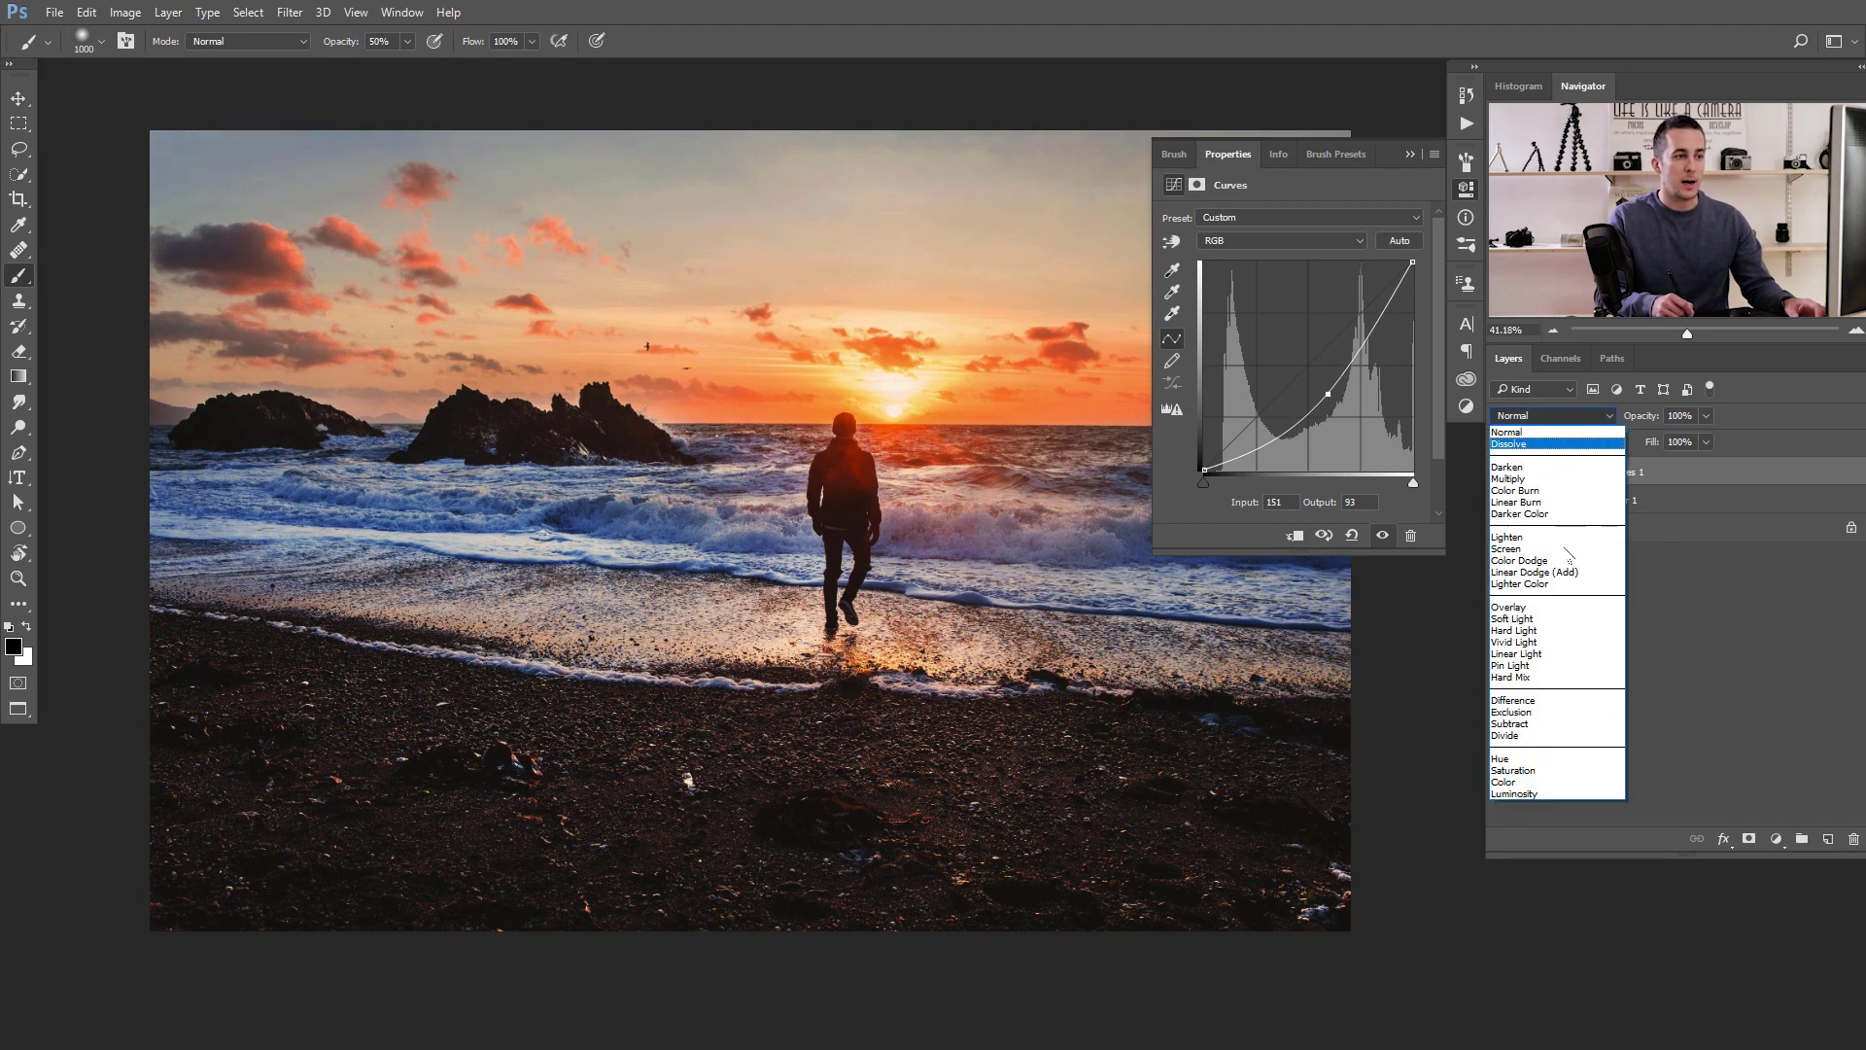
click(1543, 793)
mouse_move(1333, 401)
mouse_down()
mouse_move(1315, 377)
mouse_move(1328, 396)
mouse_up()
click(1563, 420)
click(1530, 439)
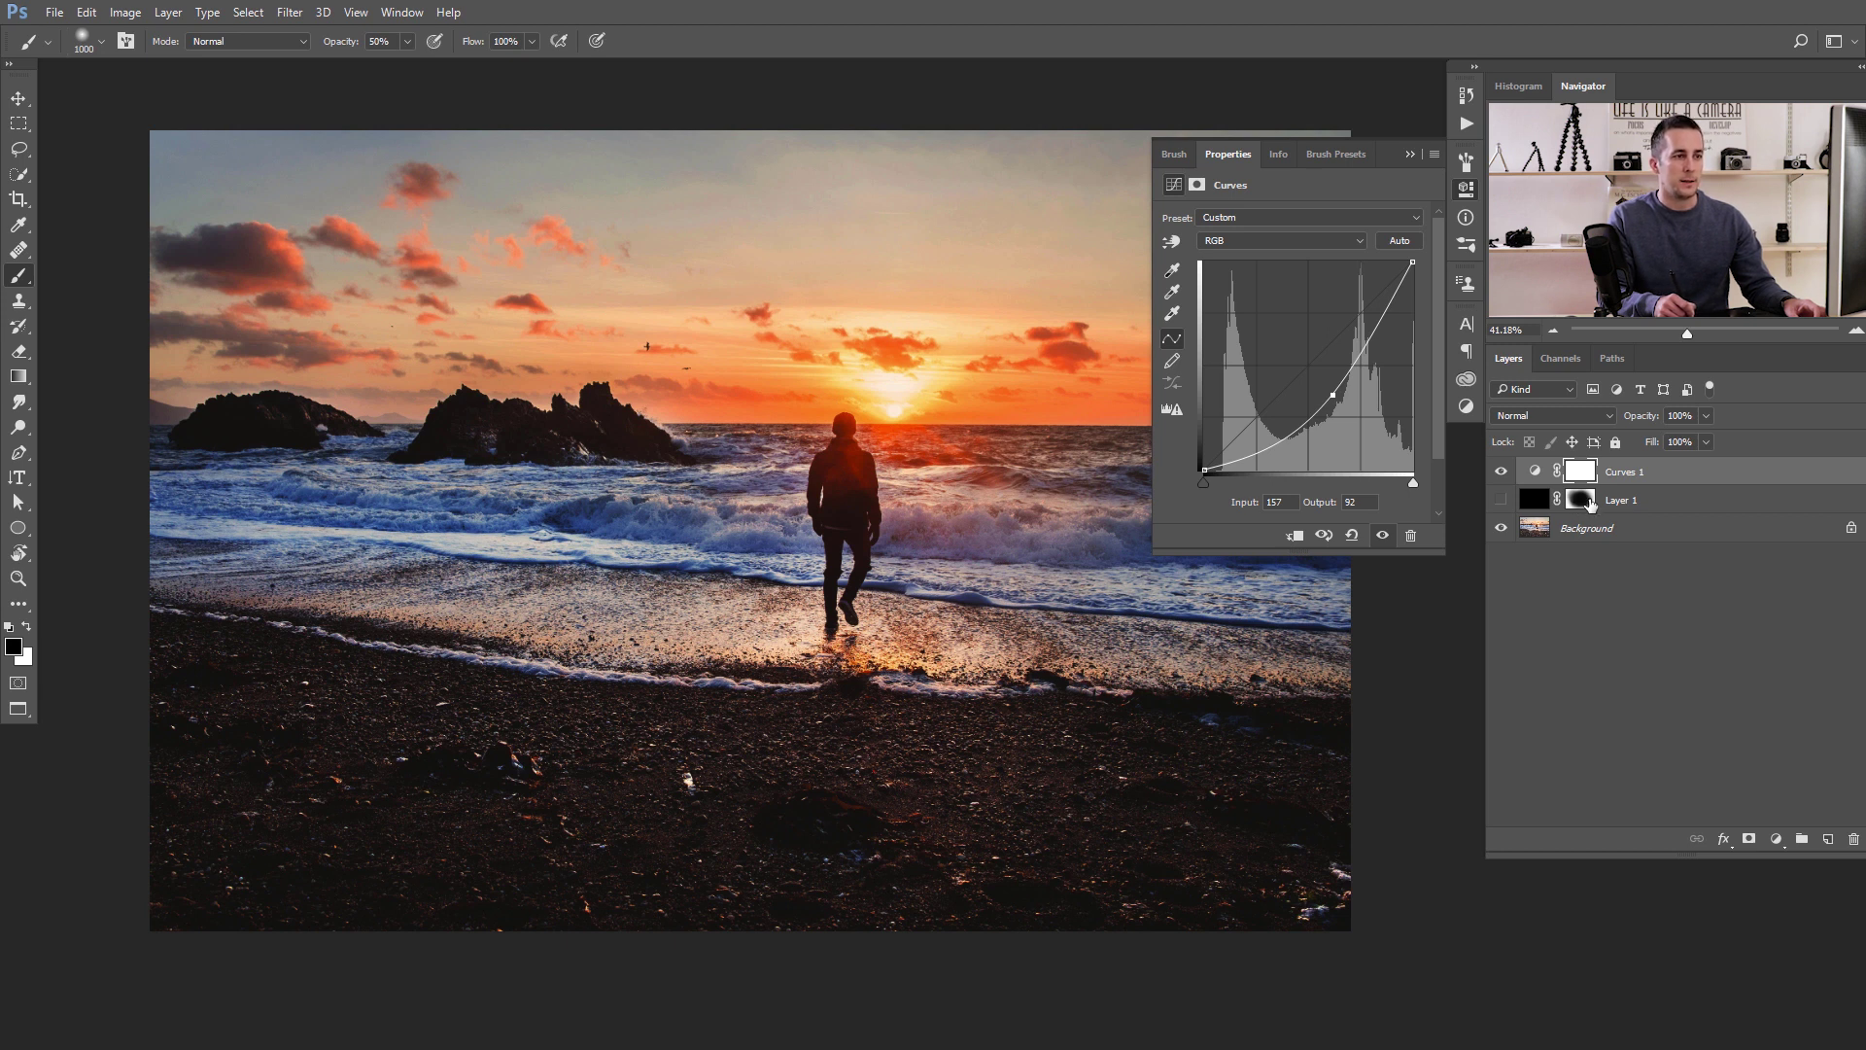
click(1410, 154)
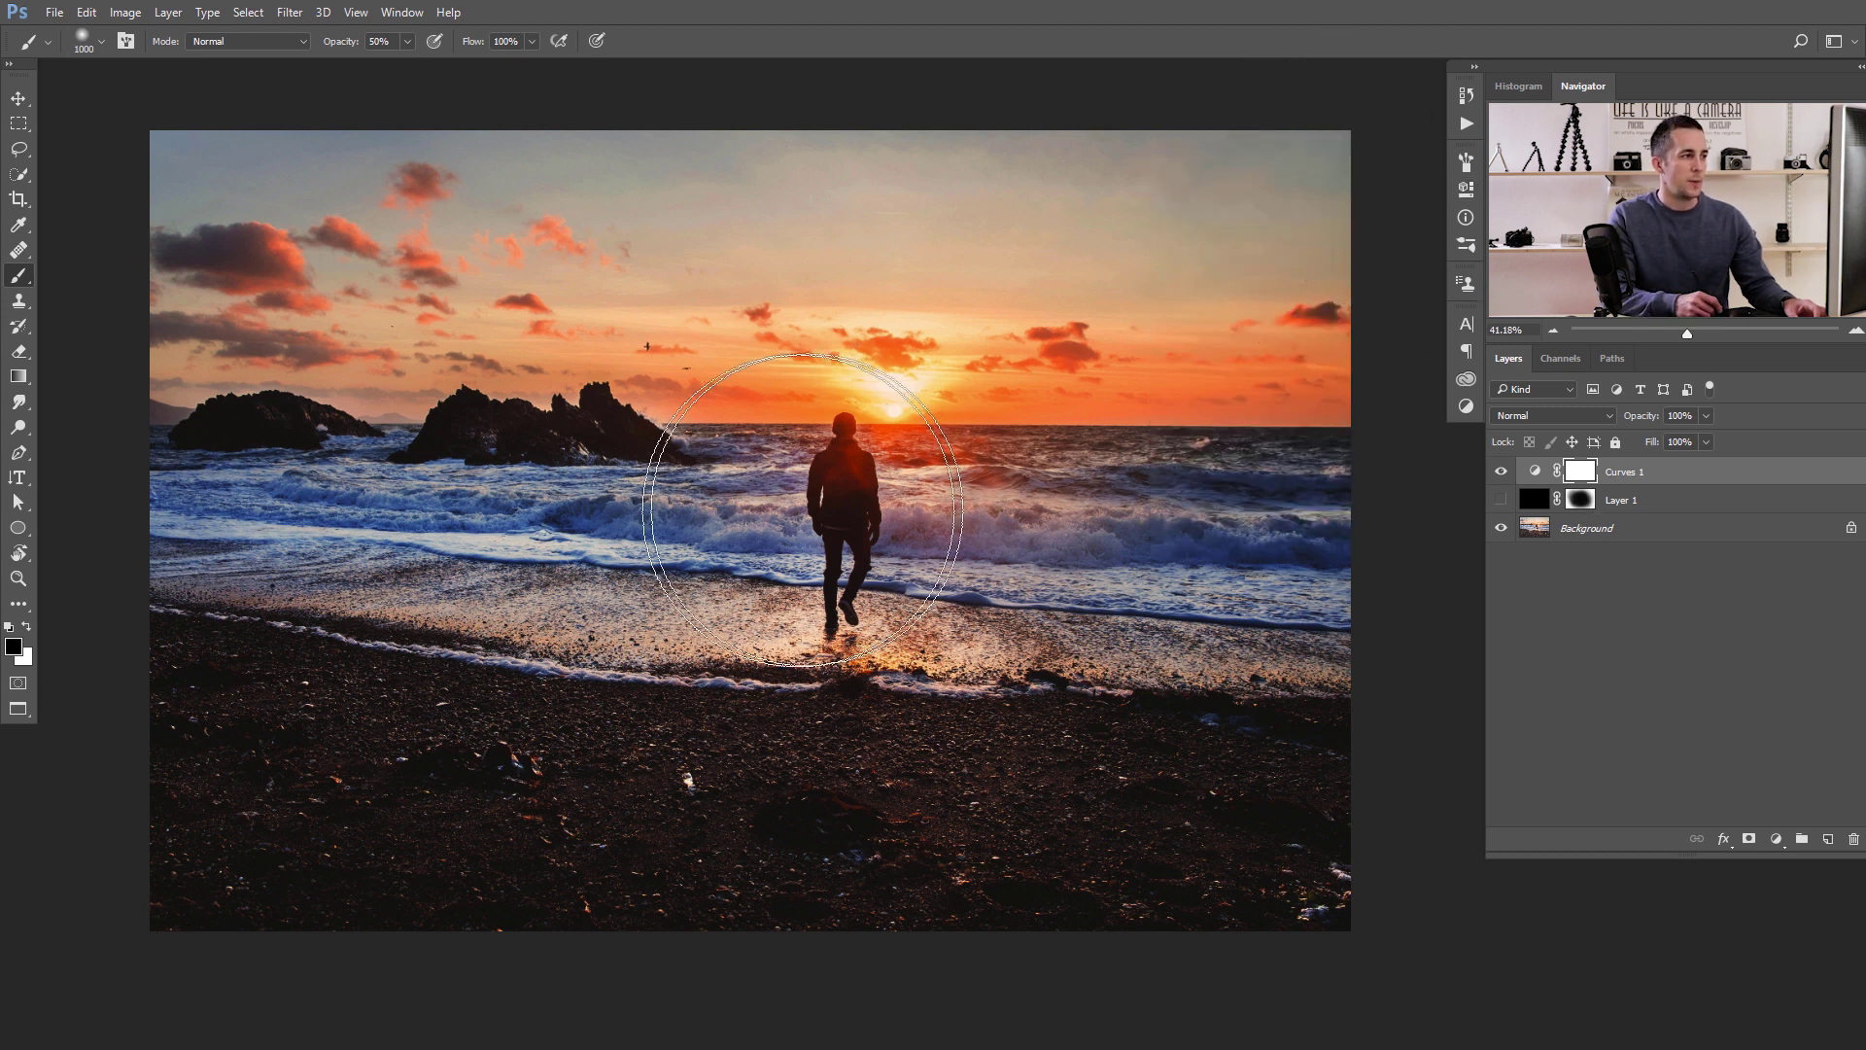
Enlarge the brush to 1600 px and paint black across the centre of the Curves mask, keeping the darkening at the photo's edges.
key(bracketright)
key(bracketright)
key(bracketright)
key(bracketright)
key(bracketright)
key(bracketright)
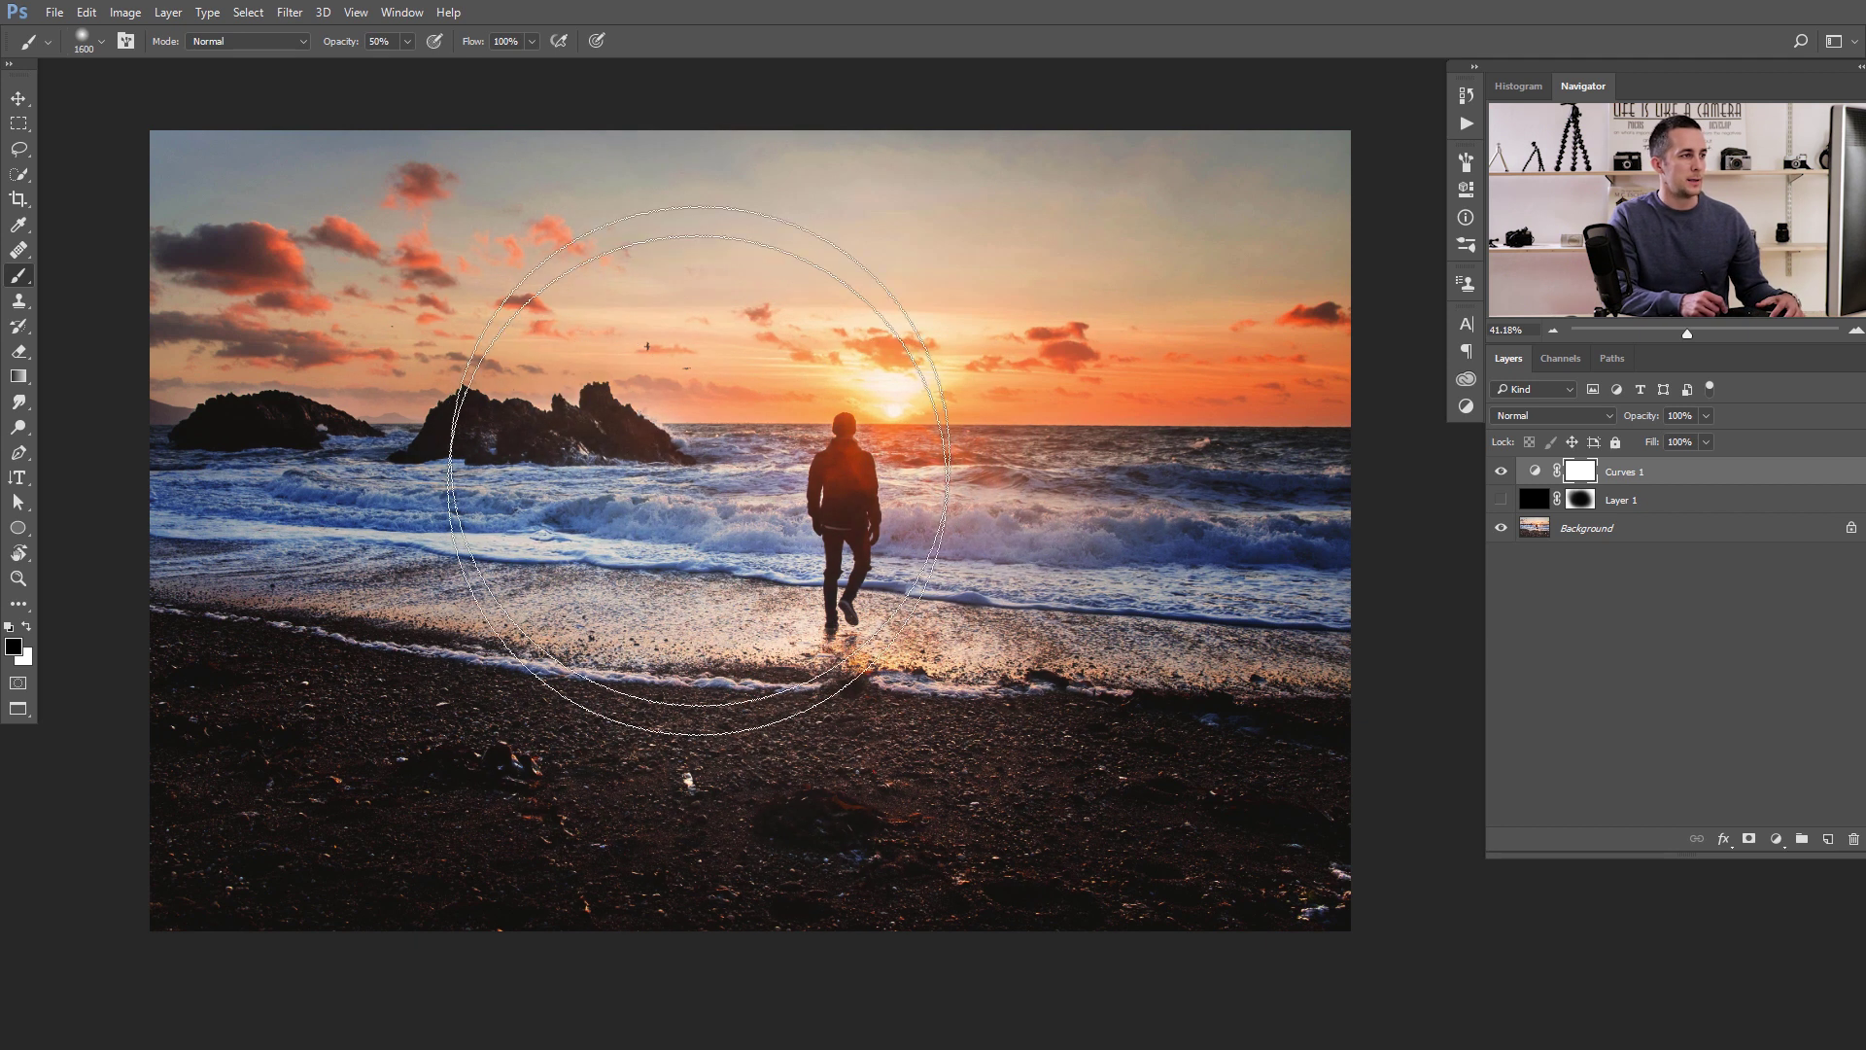
mouse_move(549, 535)
mouse_down()
mouse_move(646, 610)
mouse_move(802, 586)
mouse_move(904, 483)
mouse_move(927, 486)
mouse_move(900, 476)
mouse_move(909, 437)
mouse_up()
Reduce the brush size to 1100 px and compare the photo with and without the Curves vignette.
key(bracketleft)
key(bracketleft)
key(bracketleft)
key(bracketleft)
key(bracketleft)
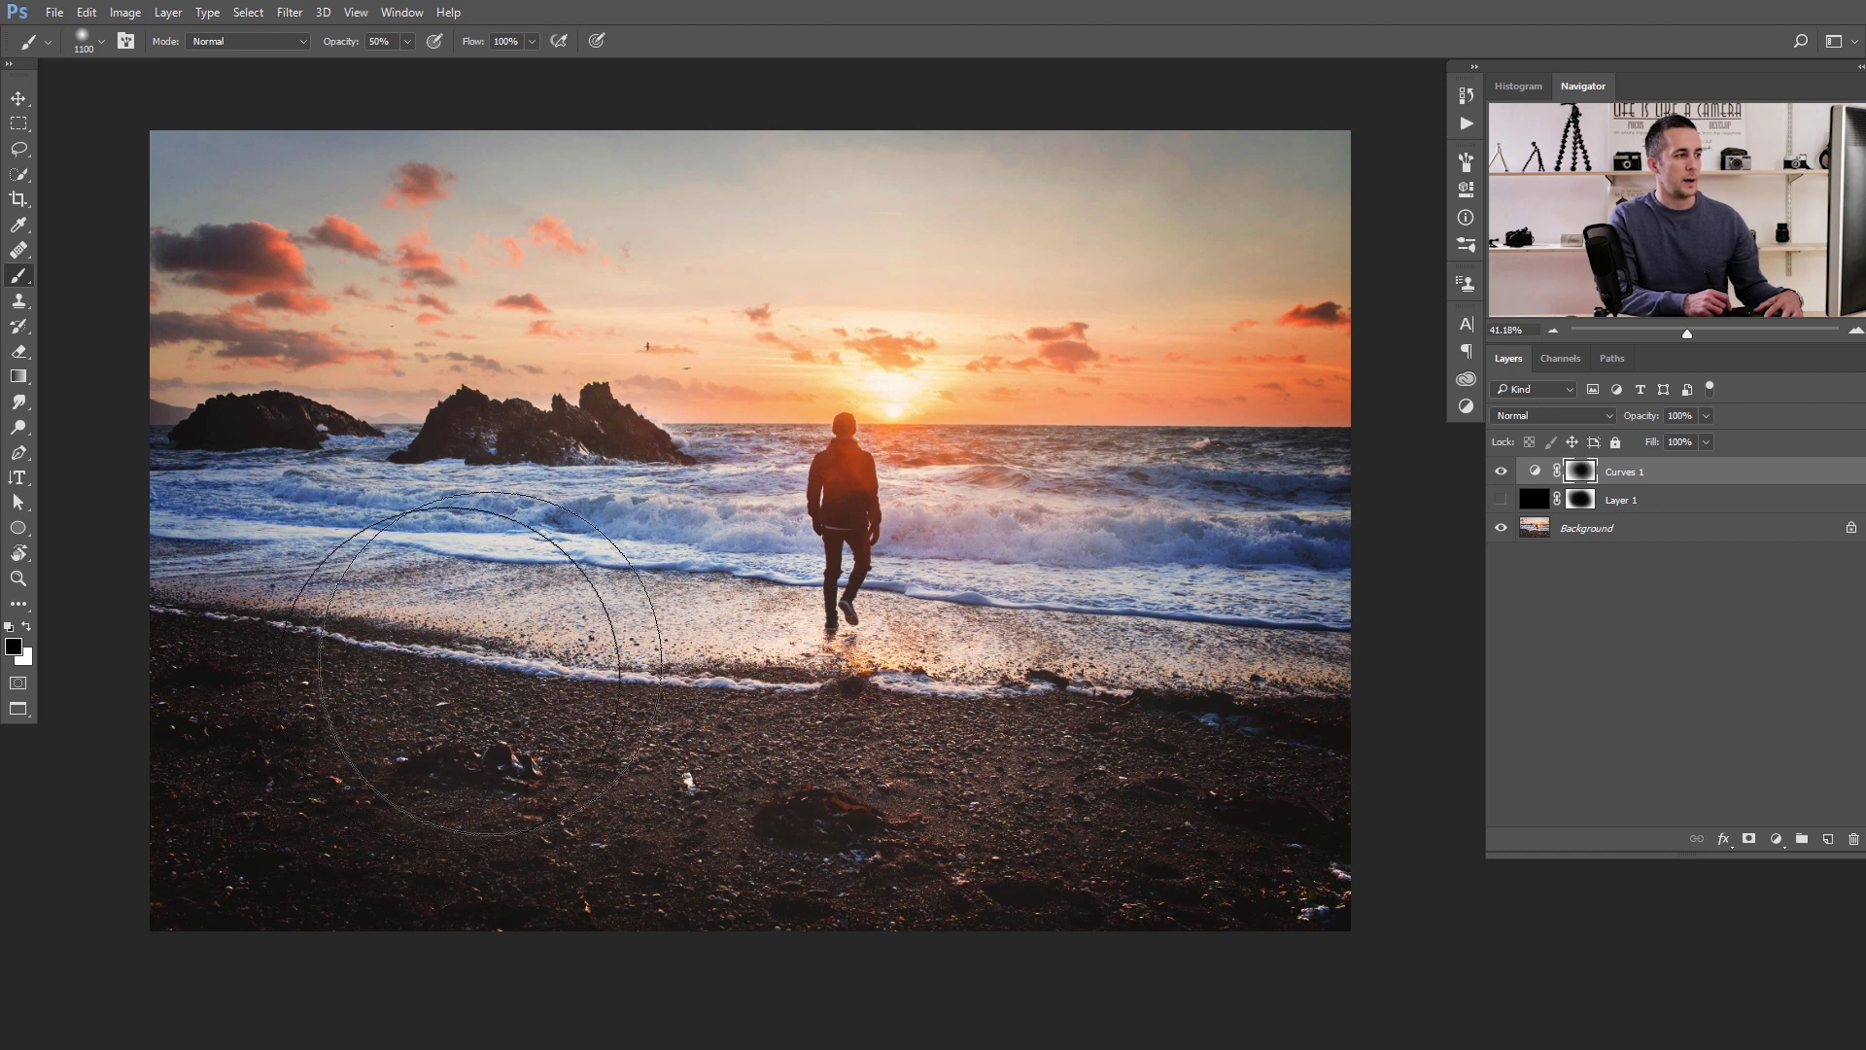
click(1502, 471)
click(1502, 472)
click(1501, 474)
click(1500, 476)
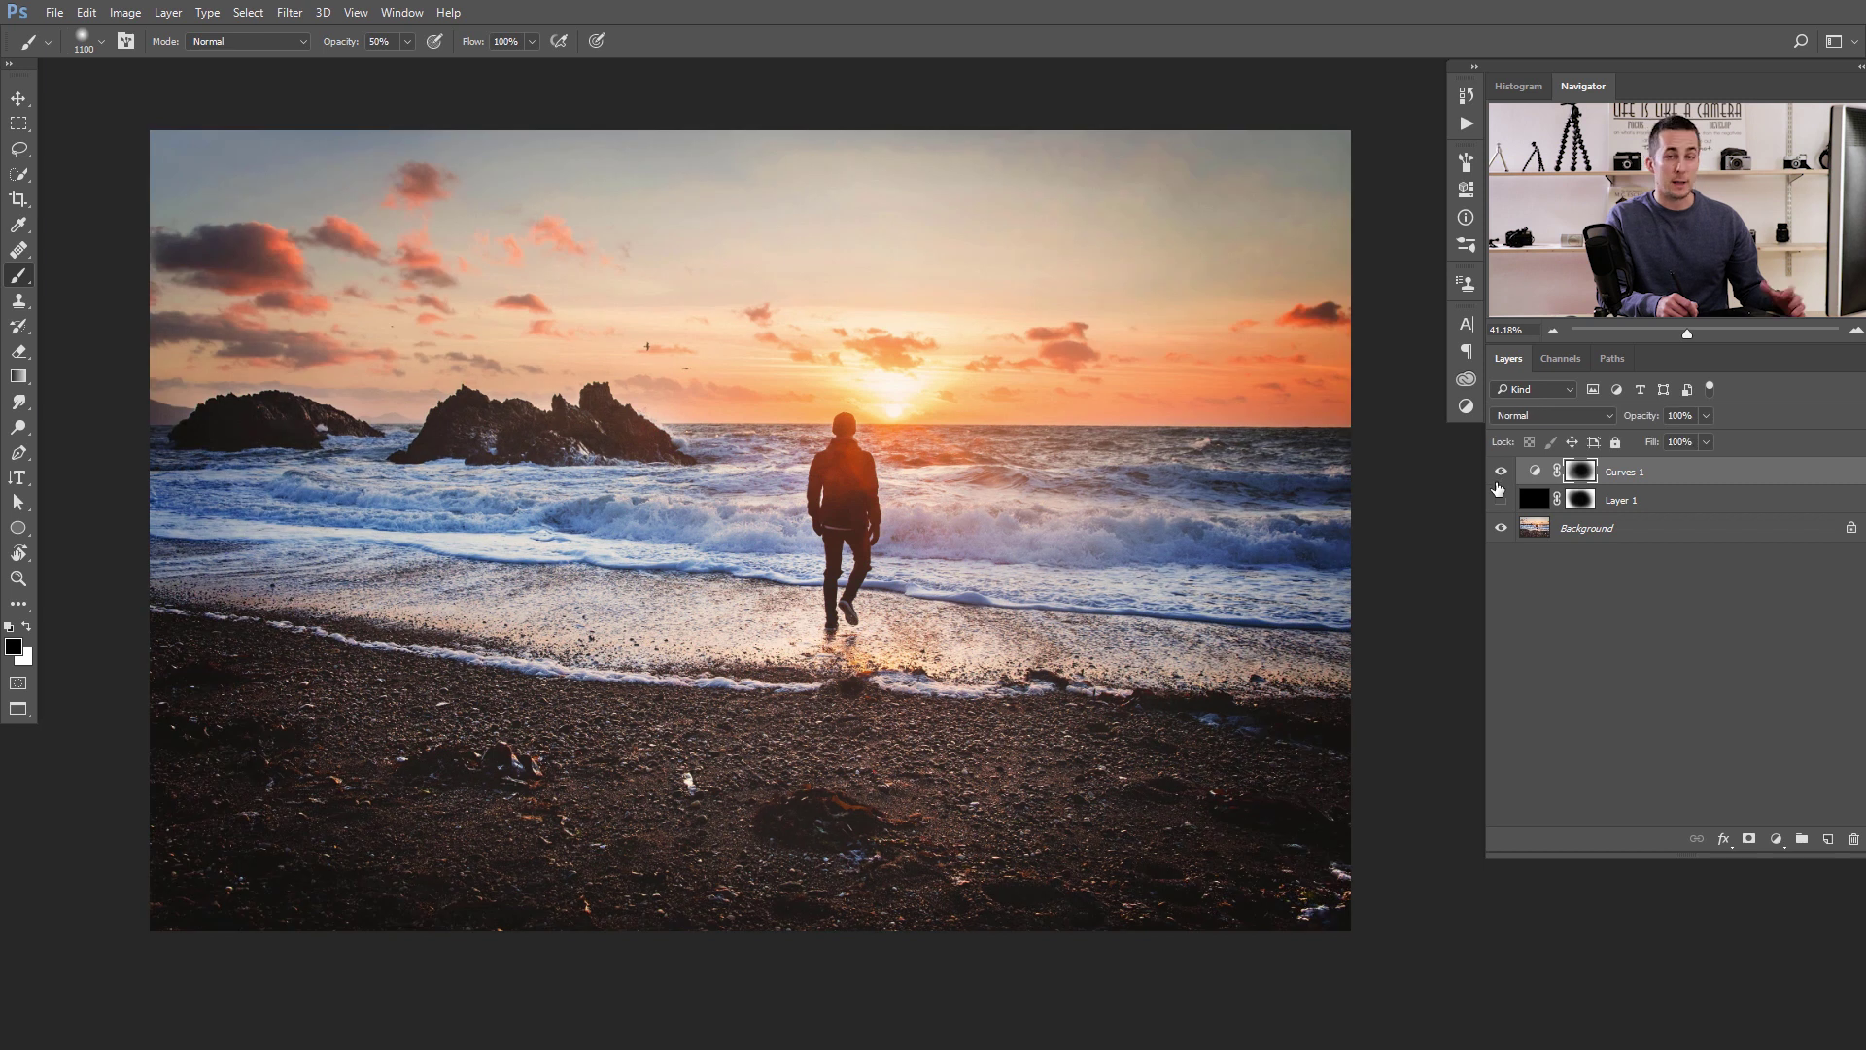
Try a stronger vignette by moving the Curves point to about input 187, output 91, and compare it with the original photo.
double_click(1536, 472)
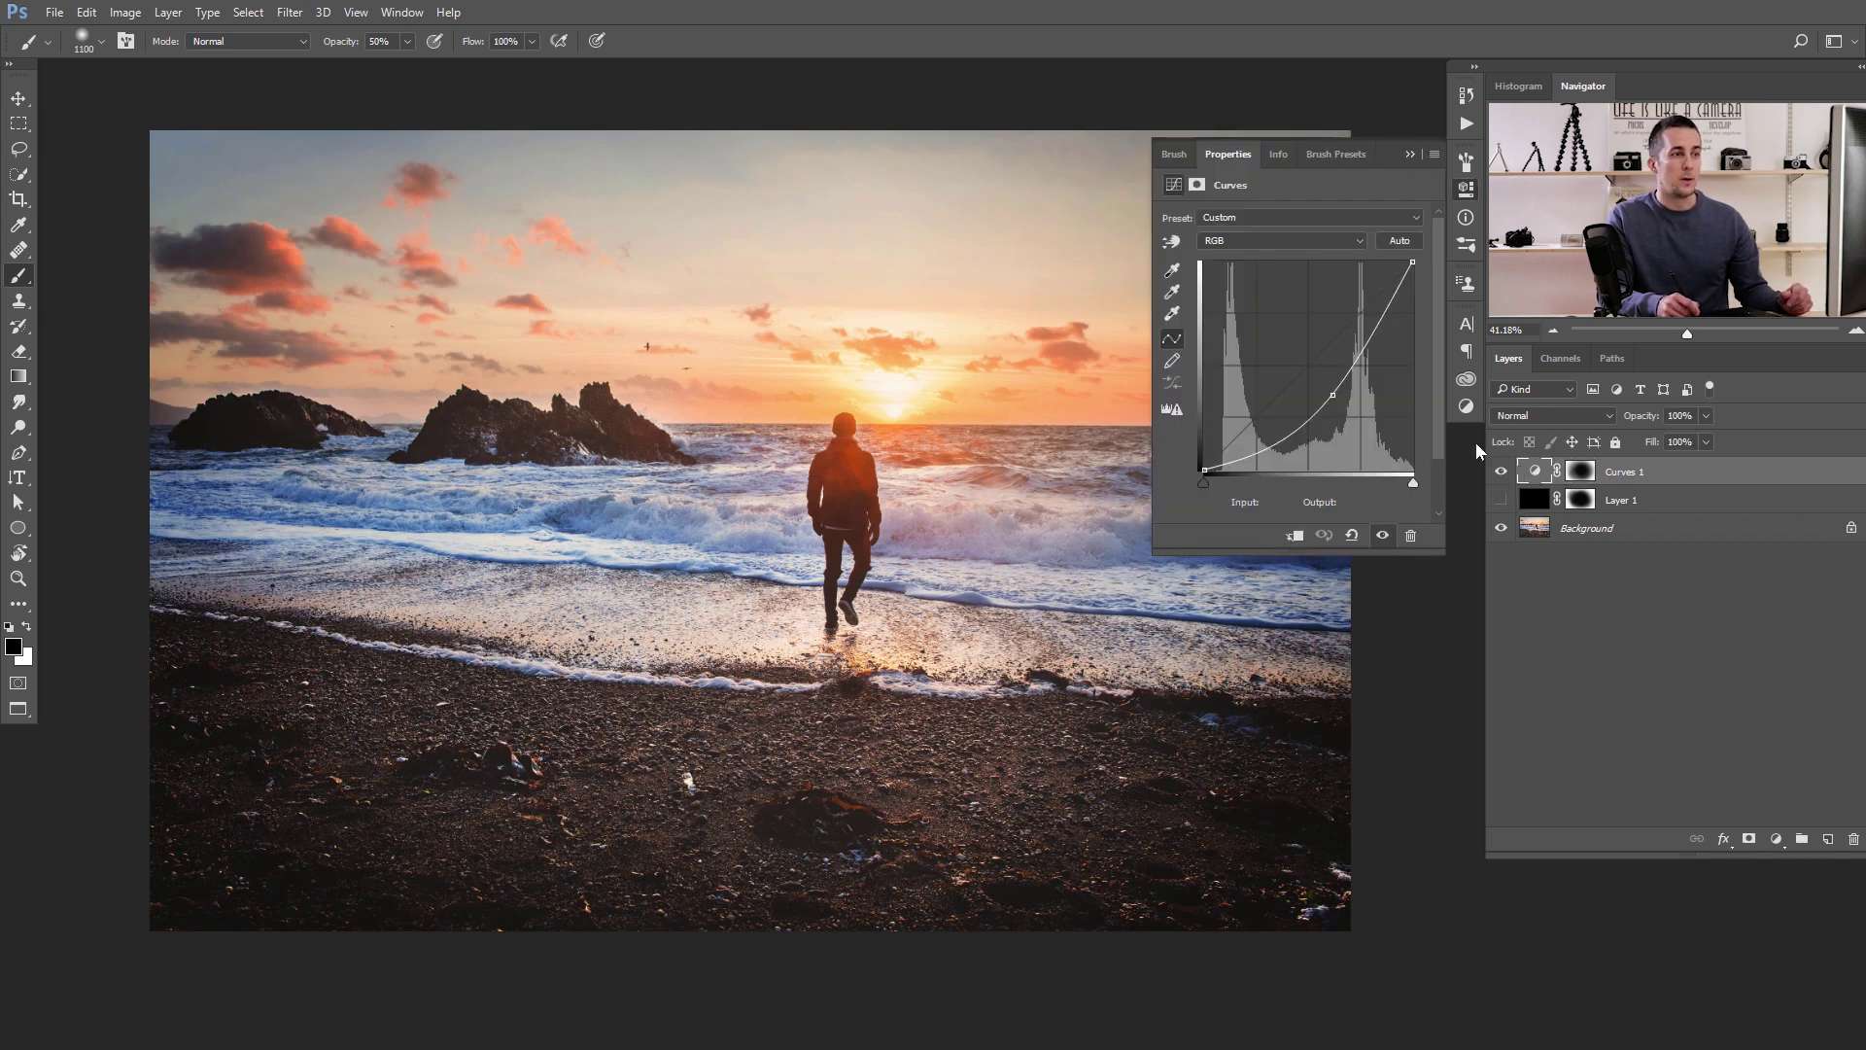
mouse_move(1332, 397)
mouse_down()
mouse_move(1350, 415)
mouse_move(1269, 330)
mouse_move(1379, 429)
mouse_move(1352, 394)
mouse_up()
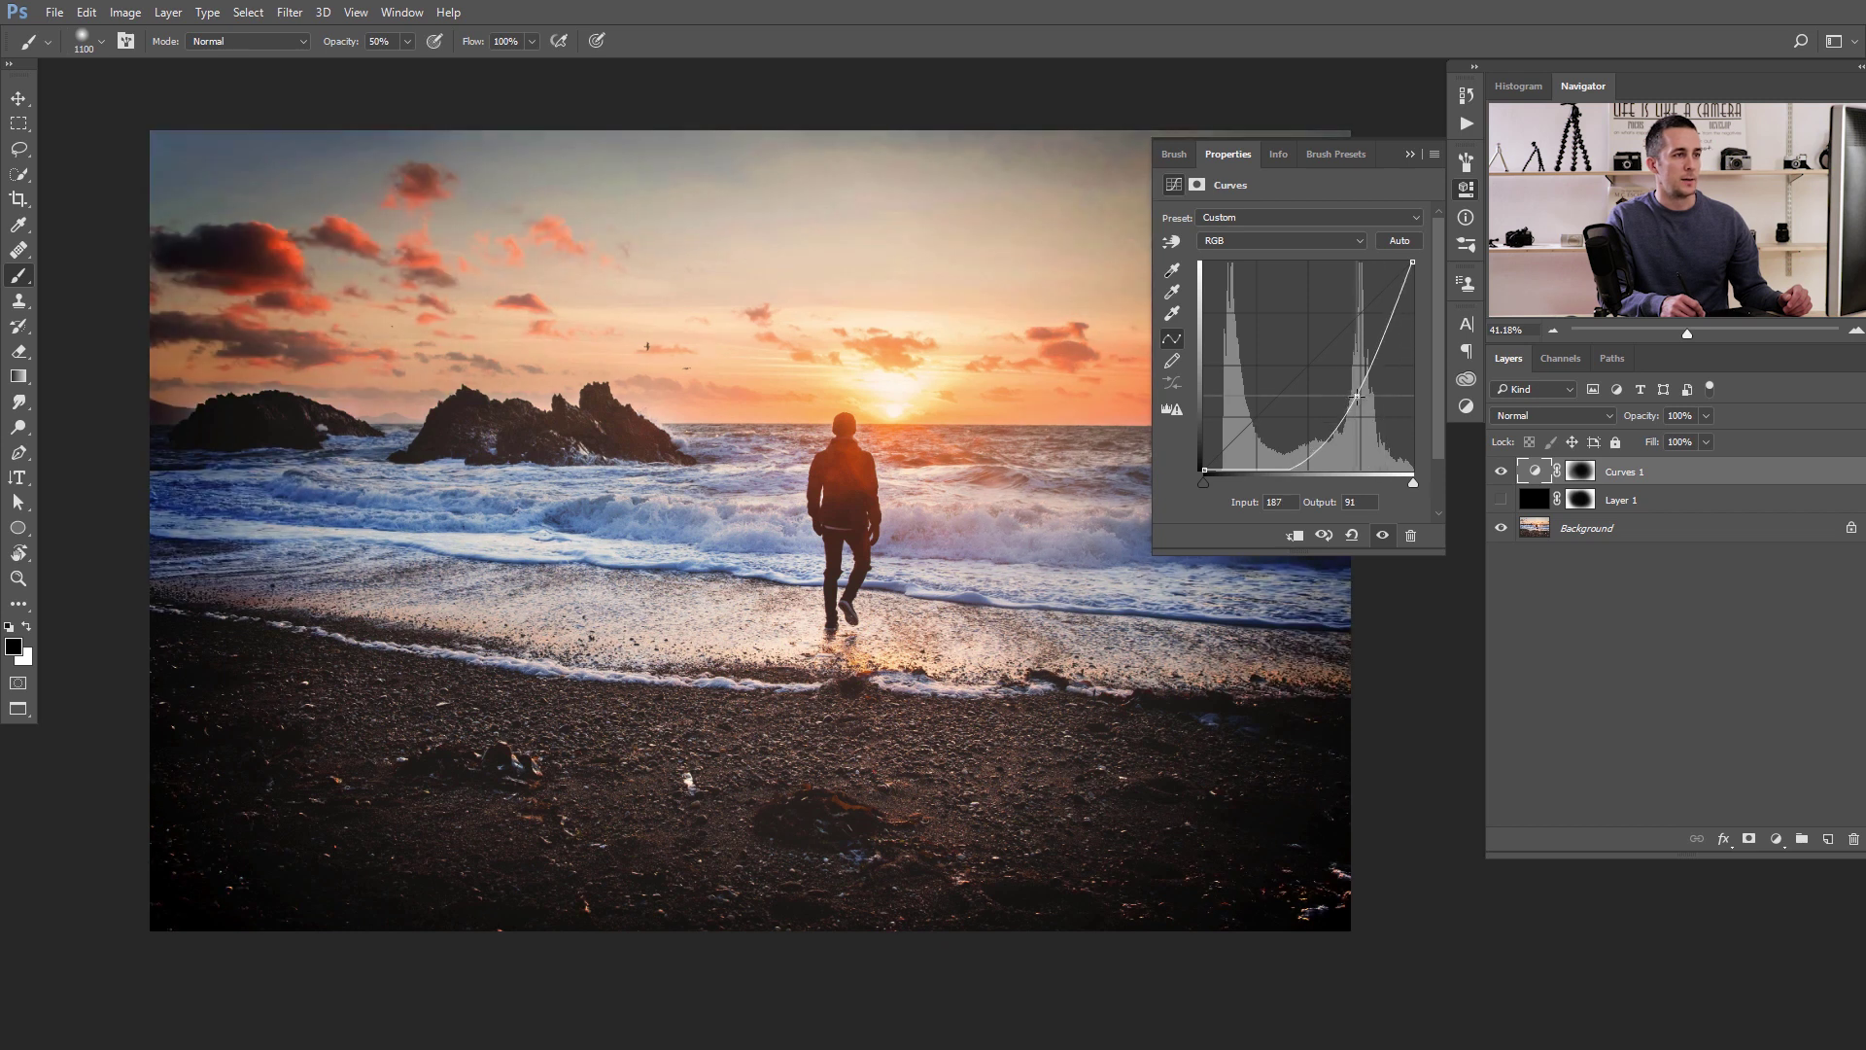
click(1410, 154)
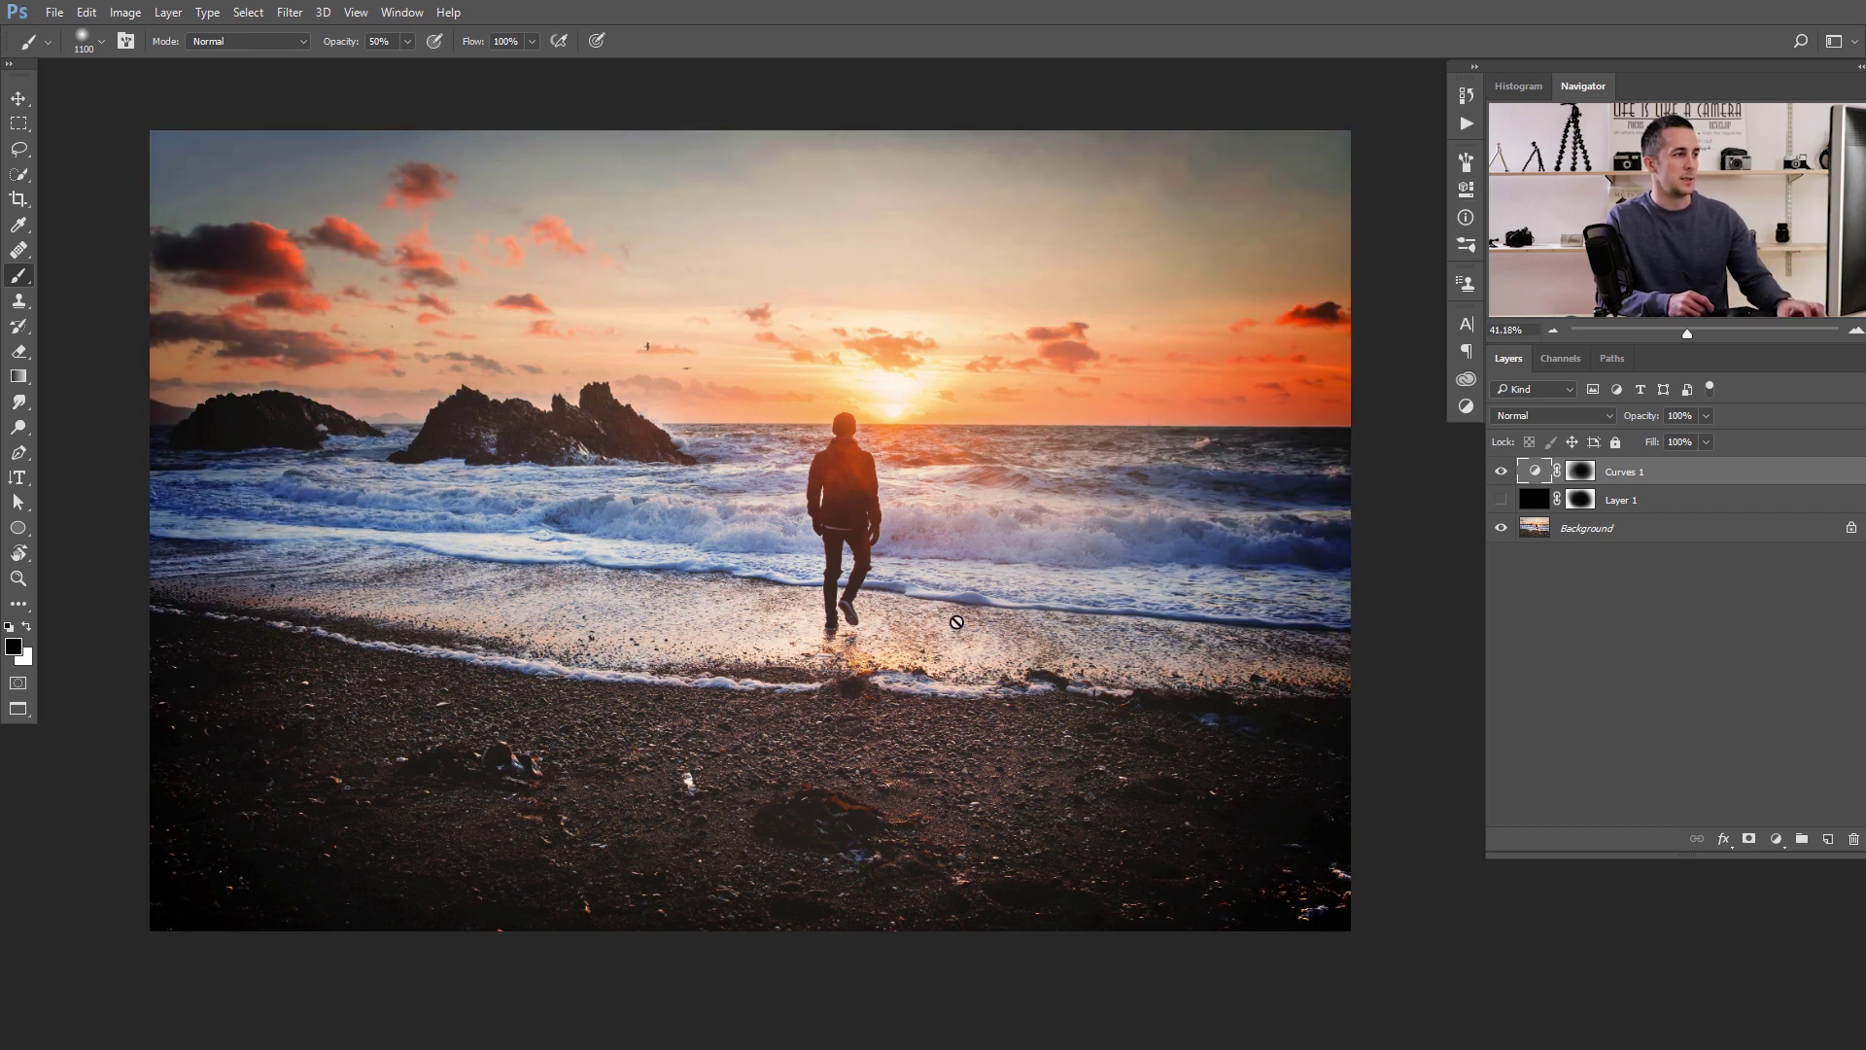
scroll(895, 525, down, 3)
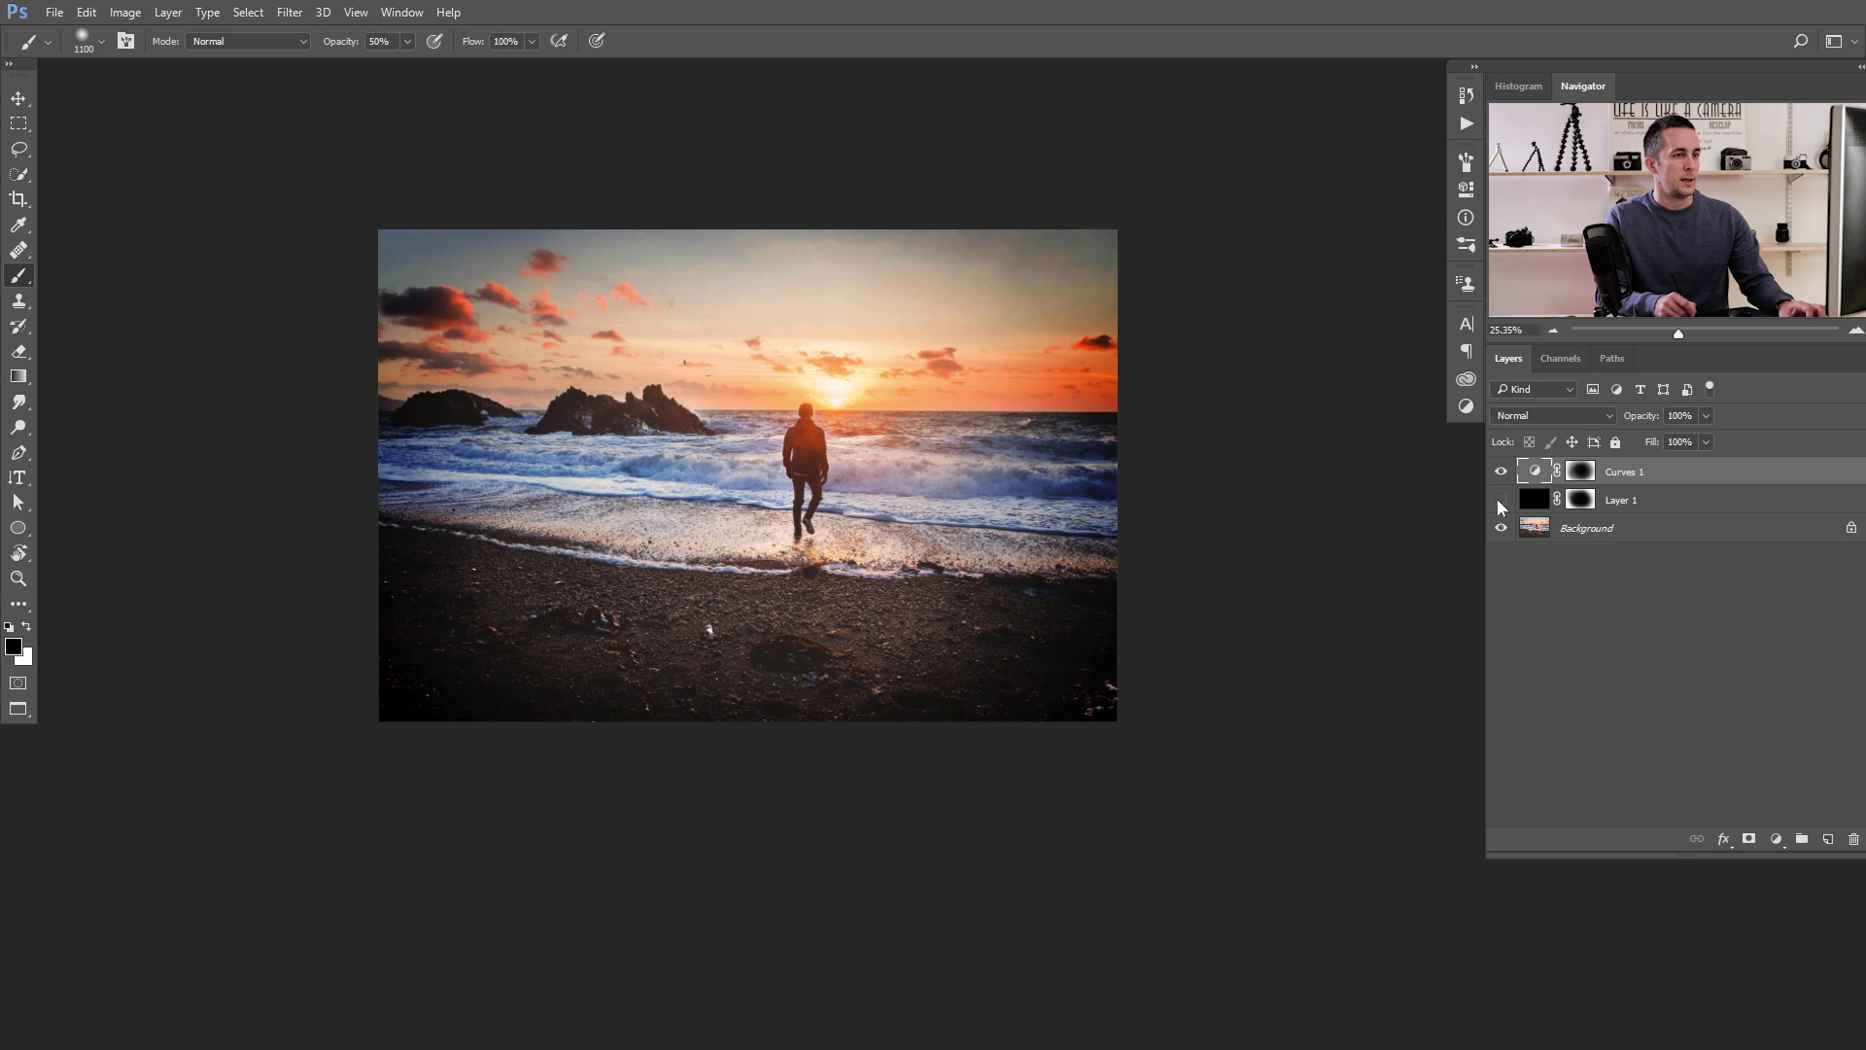
click(1503, 471)
click(1503, 471)
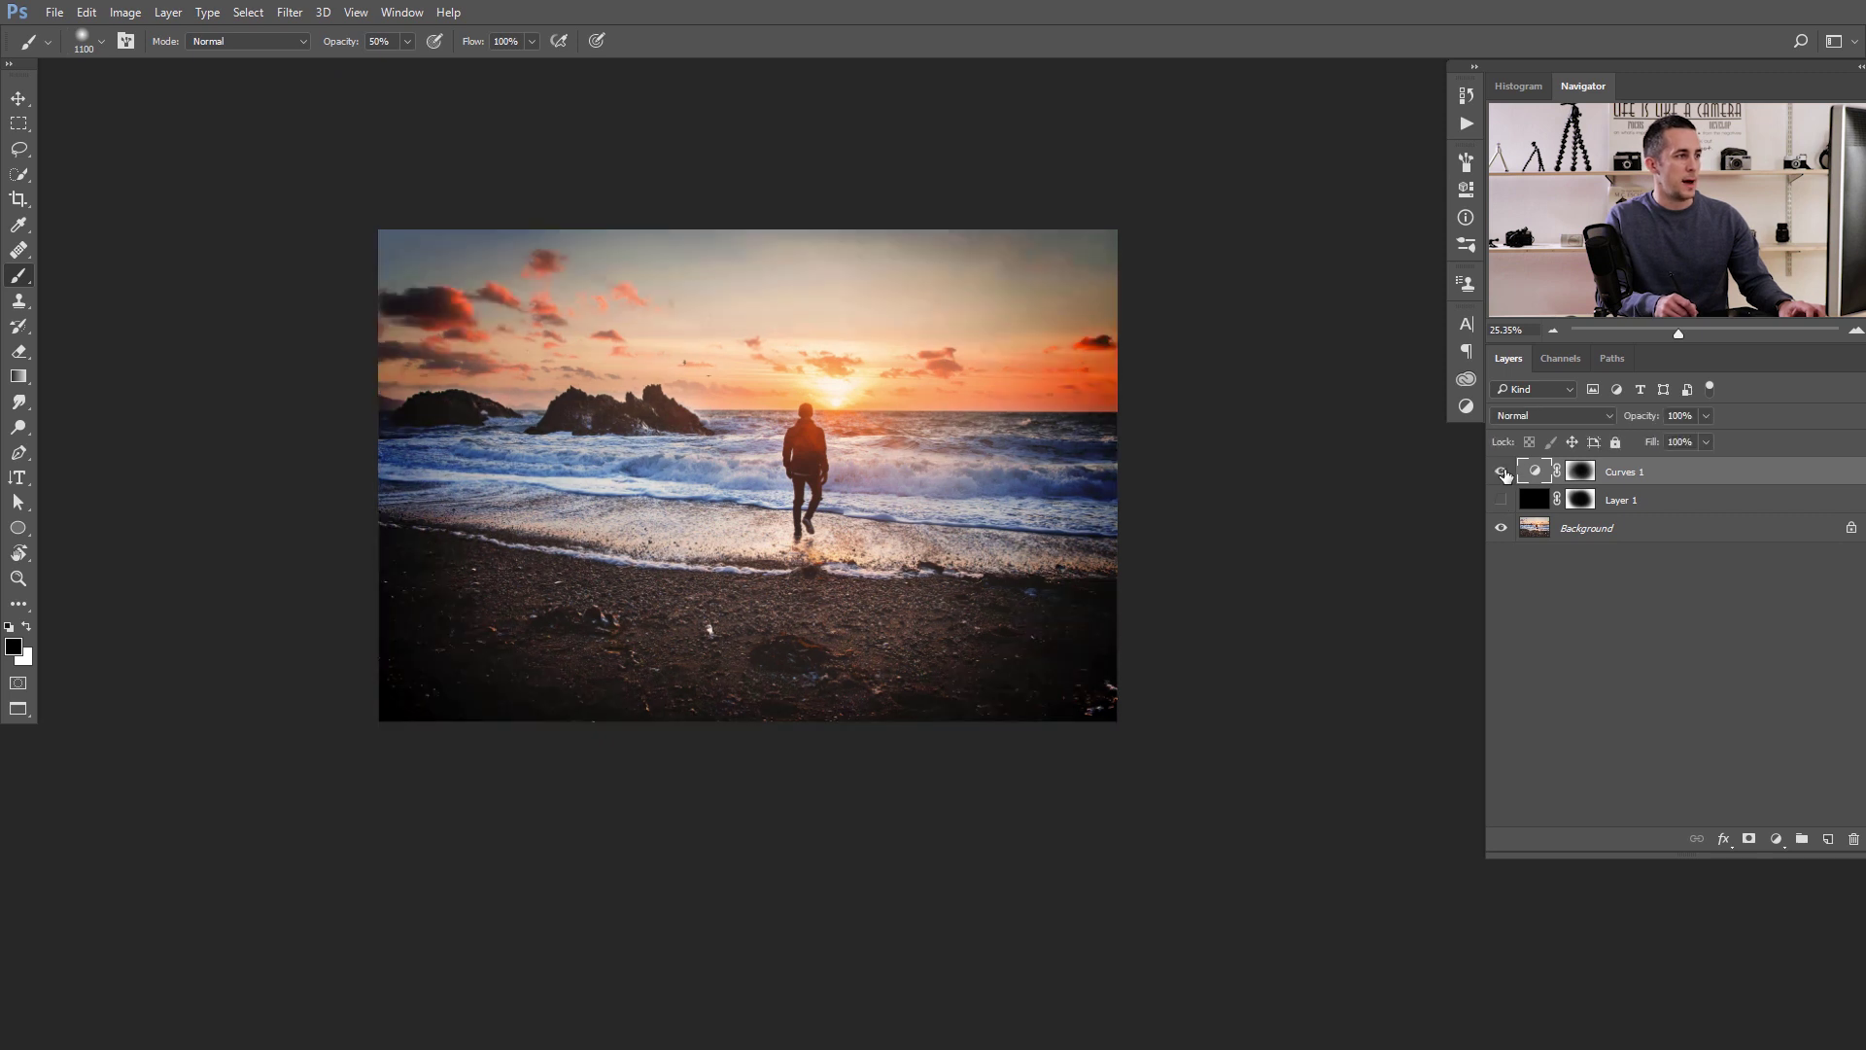
scroll(873, 541, up, 1)
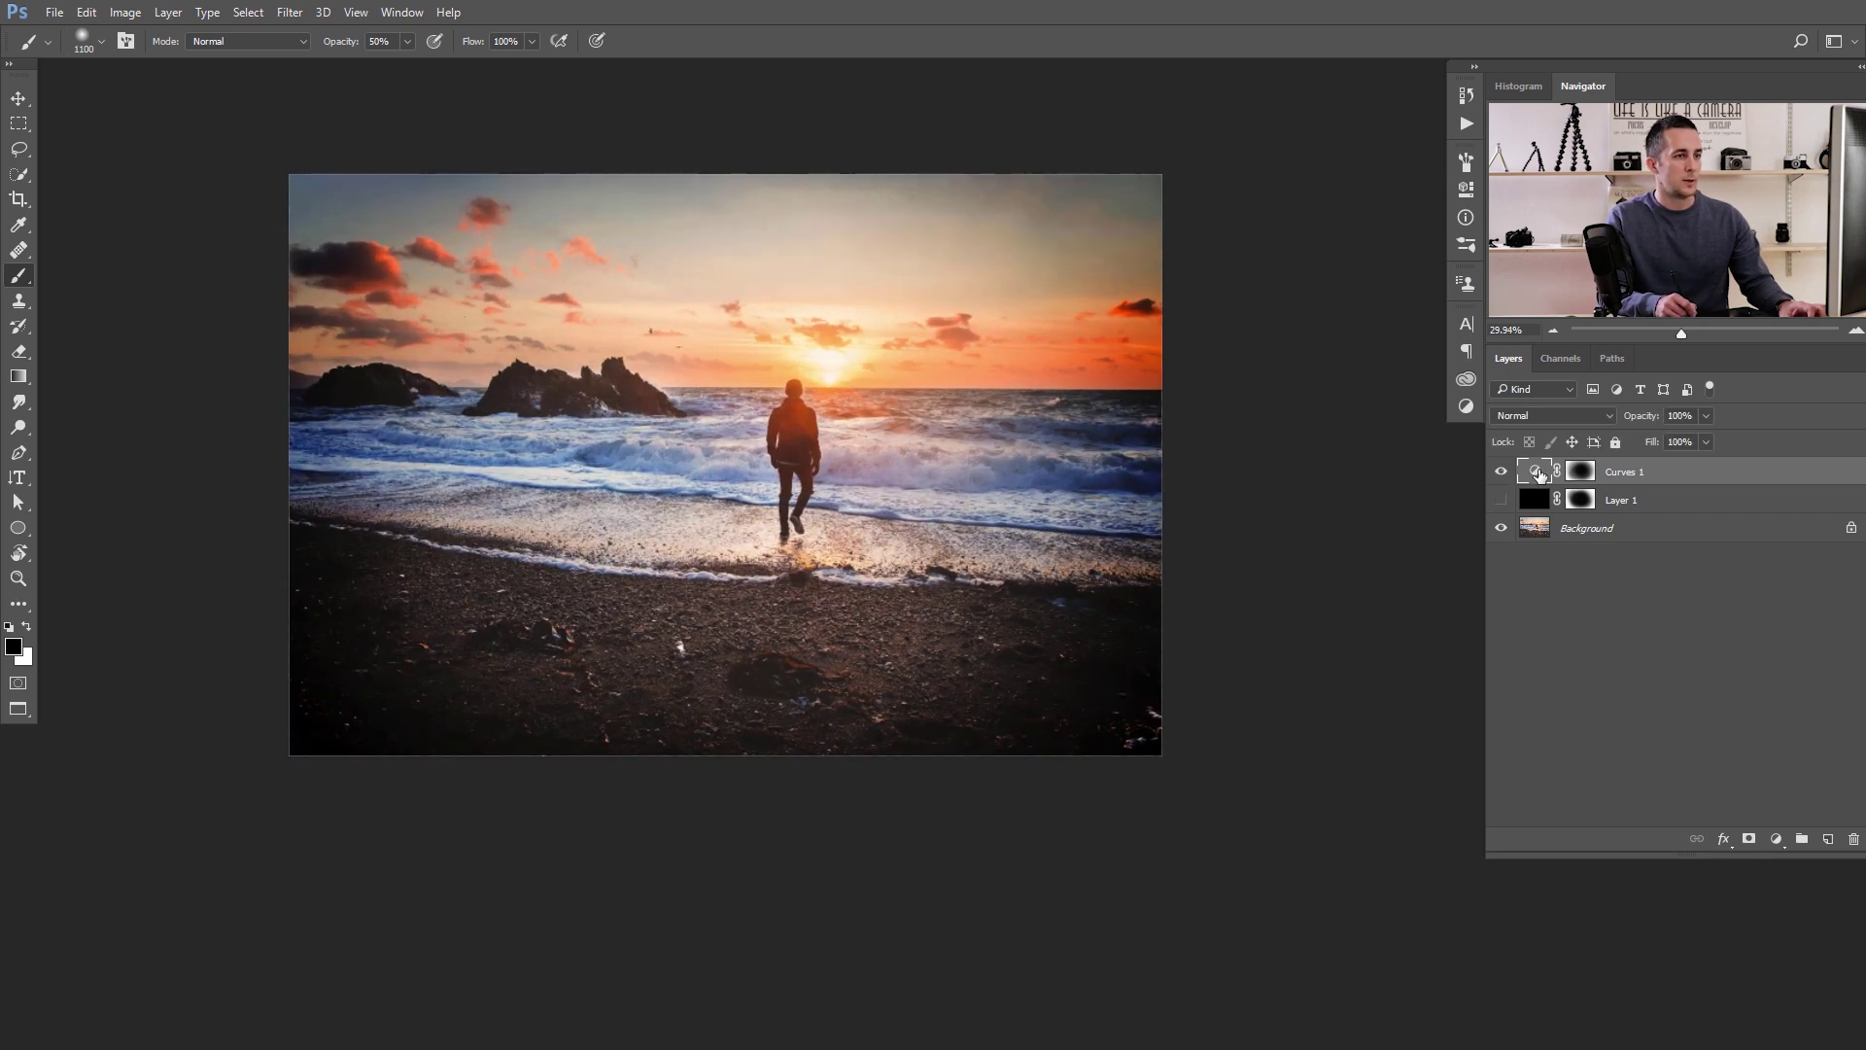
Soften the Curves vignette by moving the curve point to about input 152, output 114.
double_click(1536, 473)
drag(1357, 396, 1327, 376)
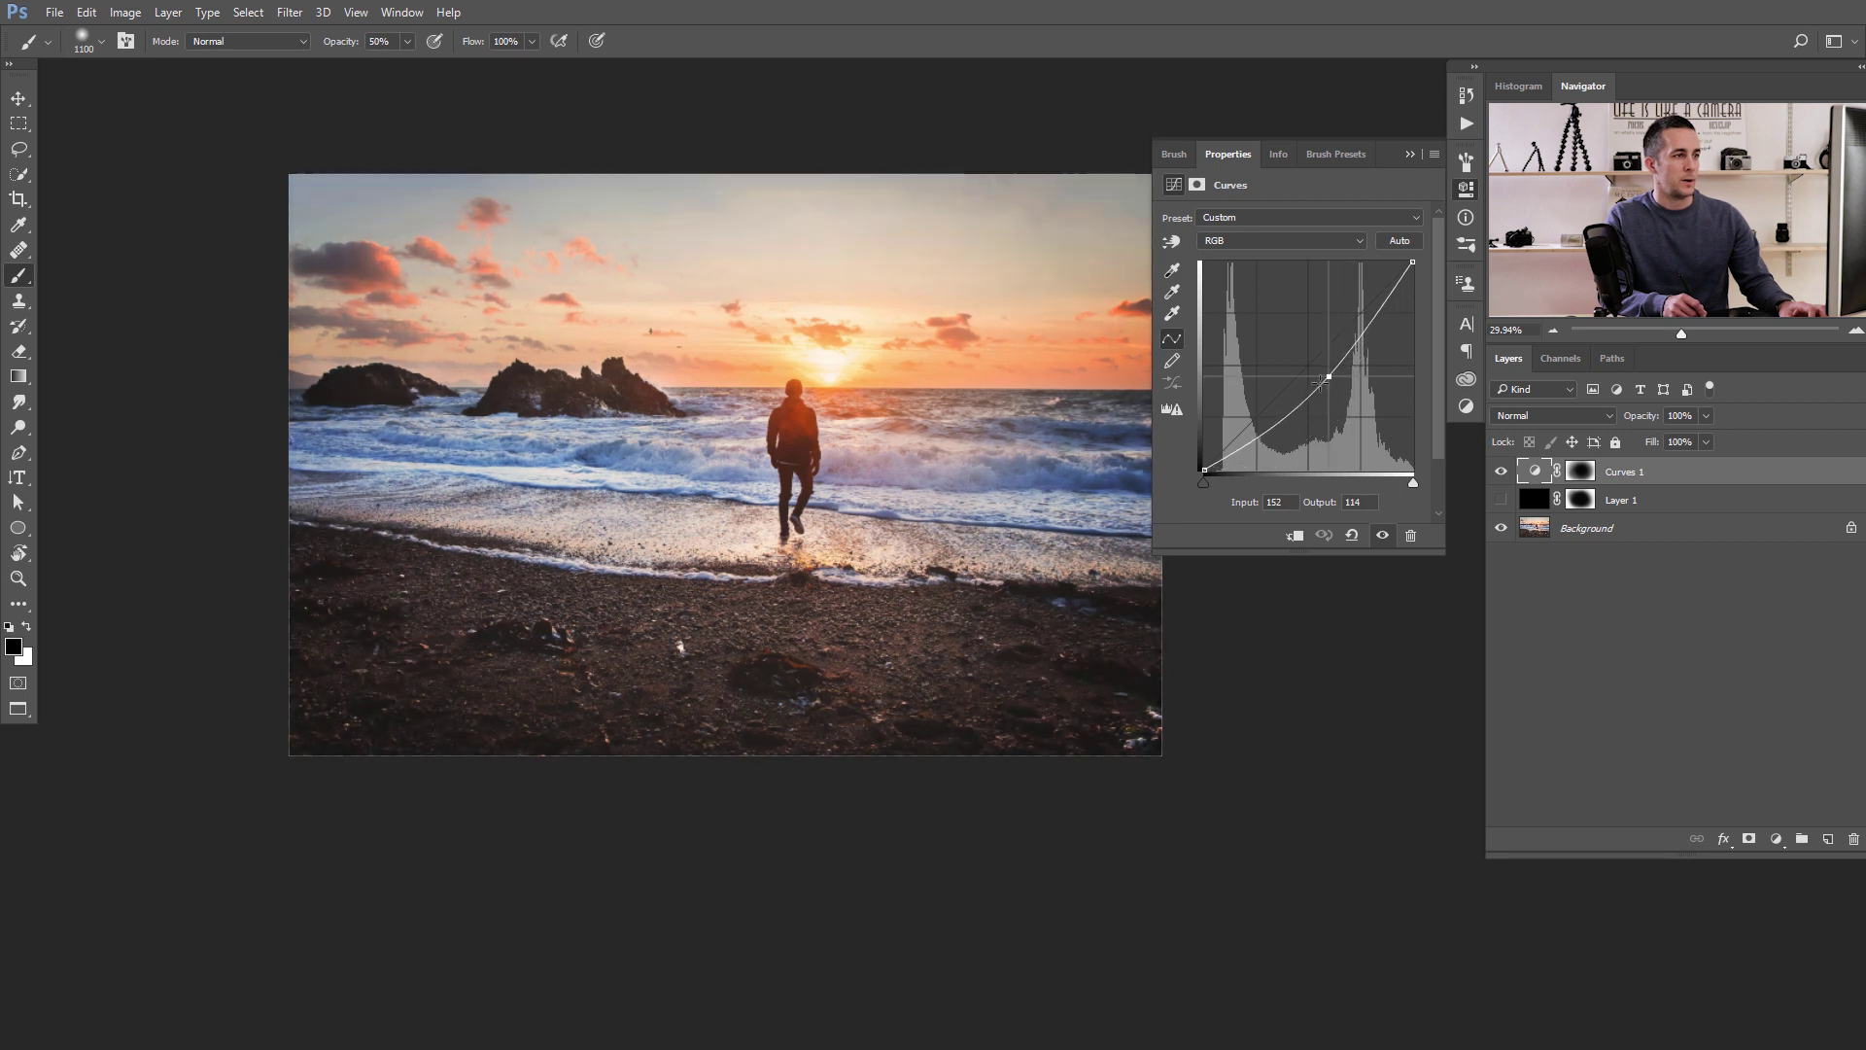
scroll(918, 539, up, 3)
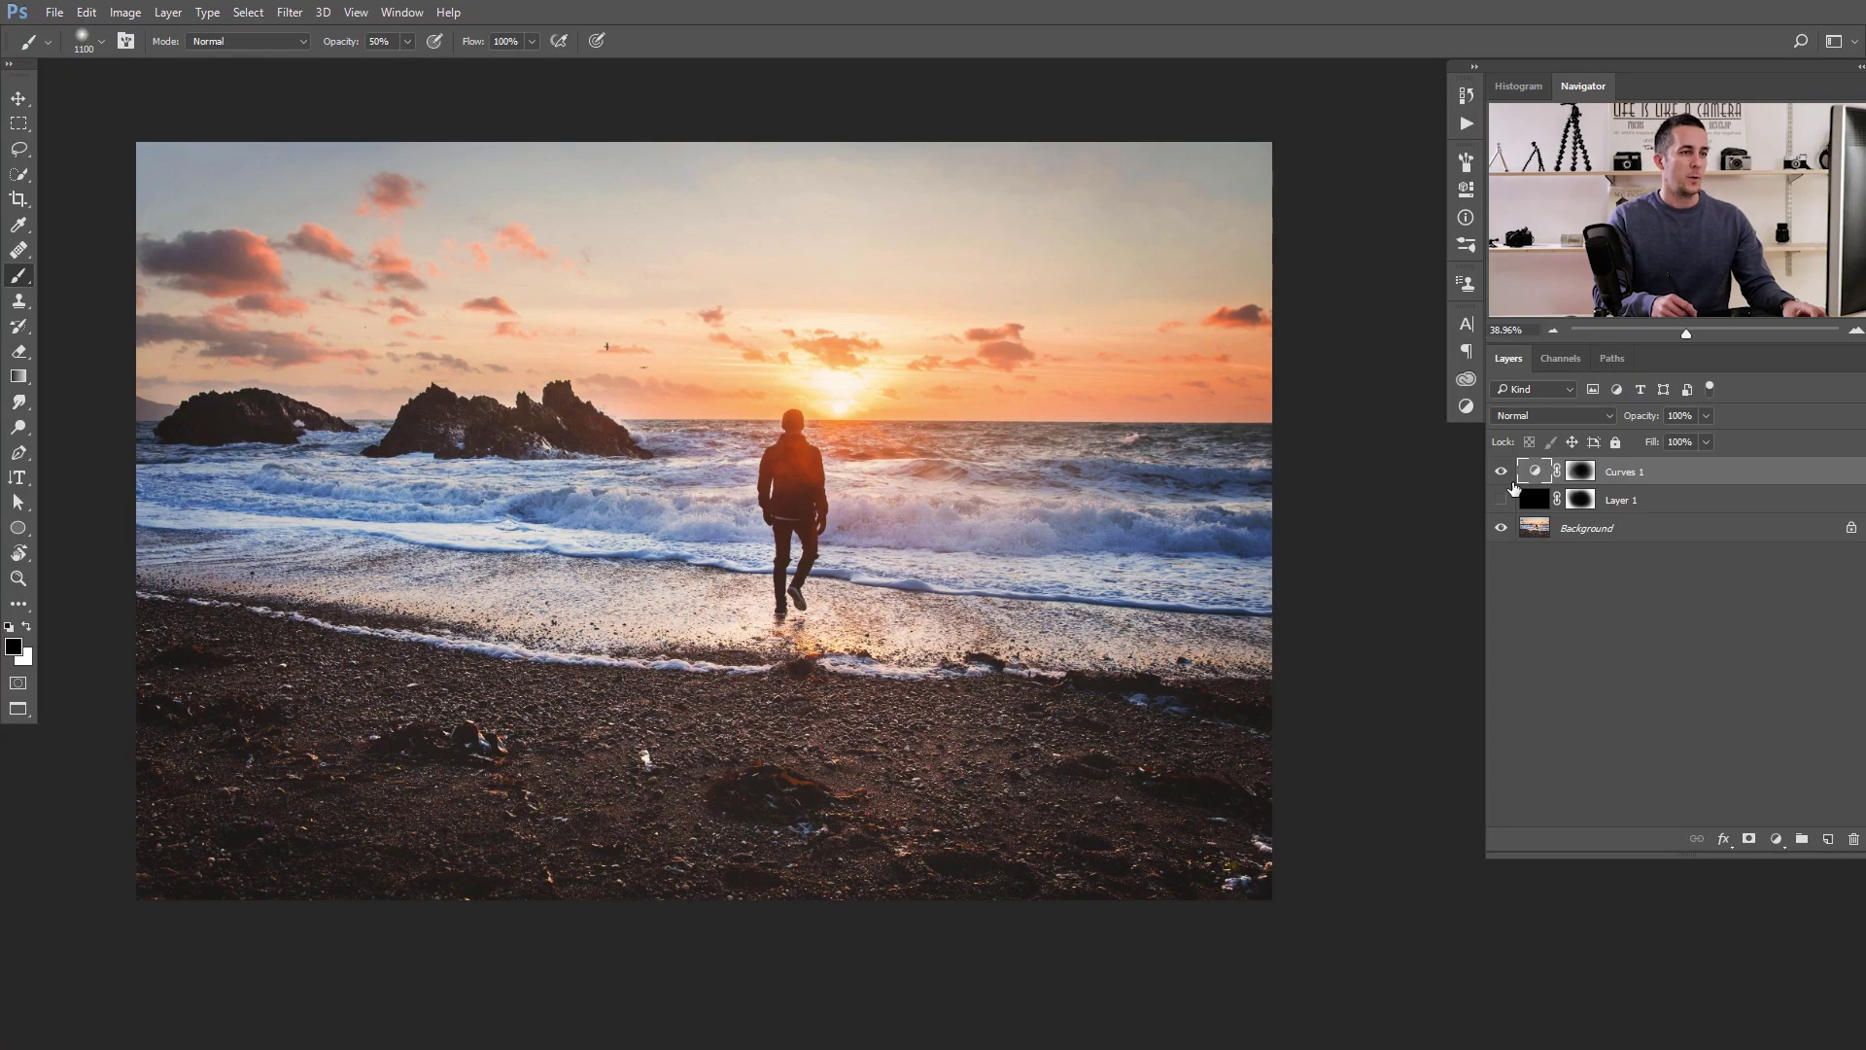
Hide the Curves 1 layer and draw a black ellipse about 2683 × 1741 px over most of the photo with the Ellipse Tool.
click(1501, 472)
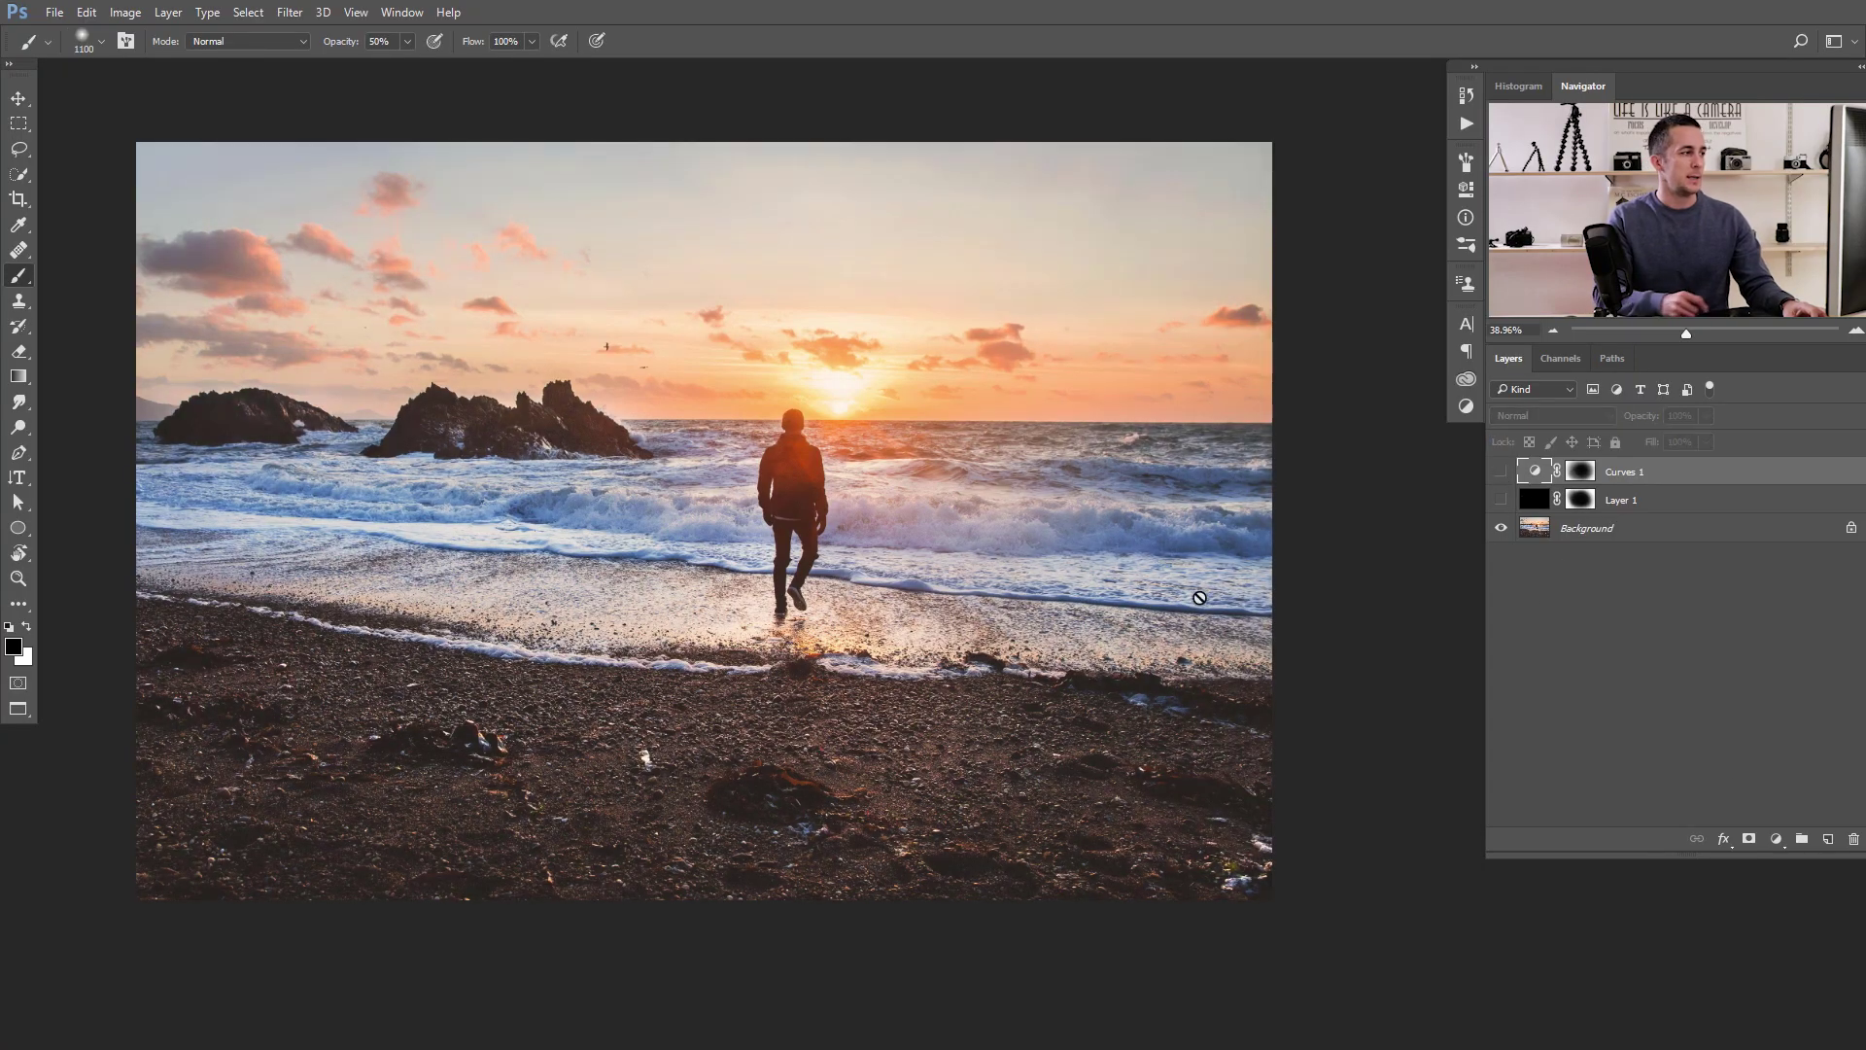
click(20, 534)
right_click(20, 530)
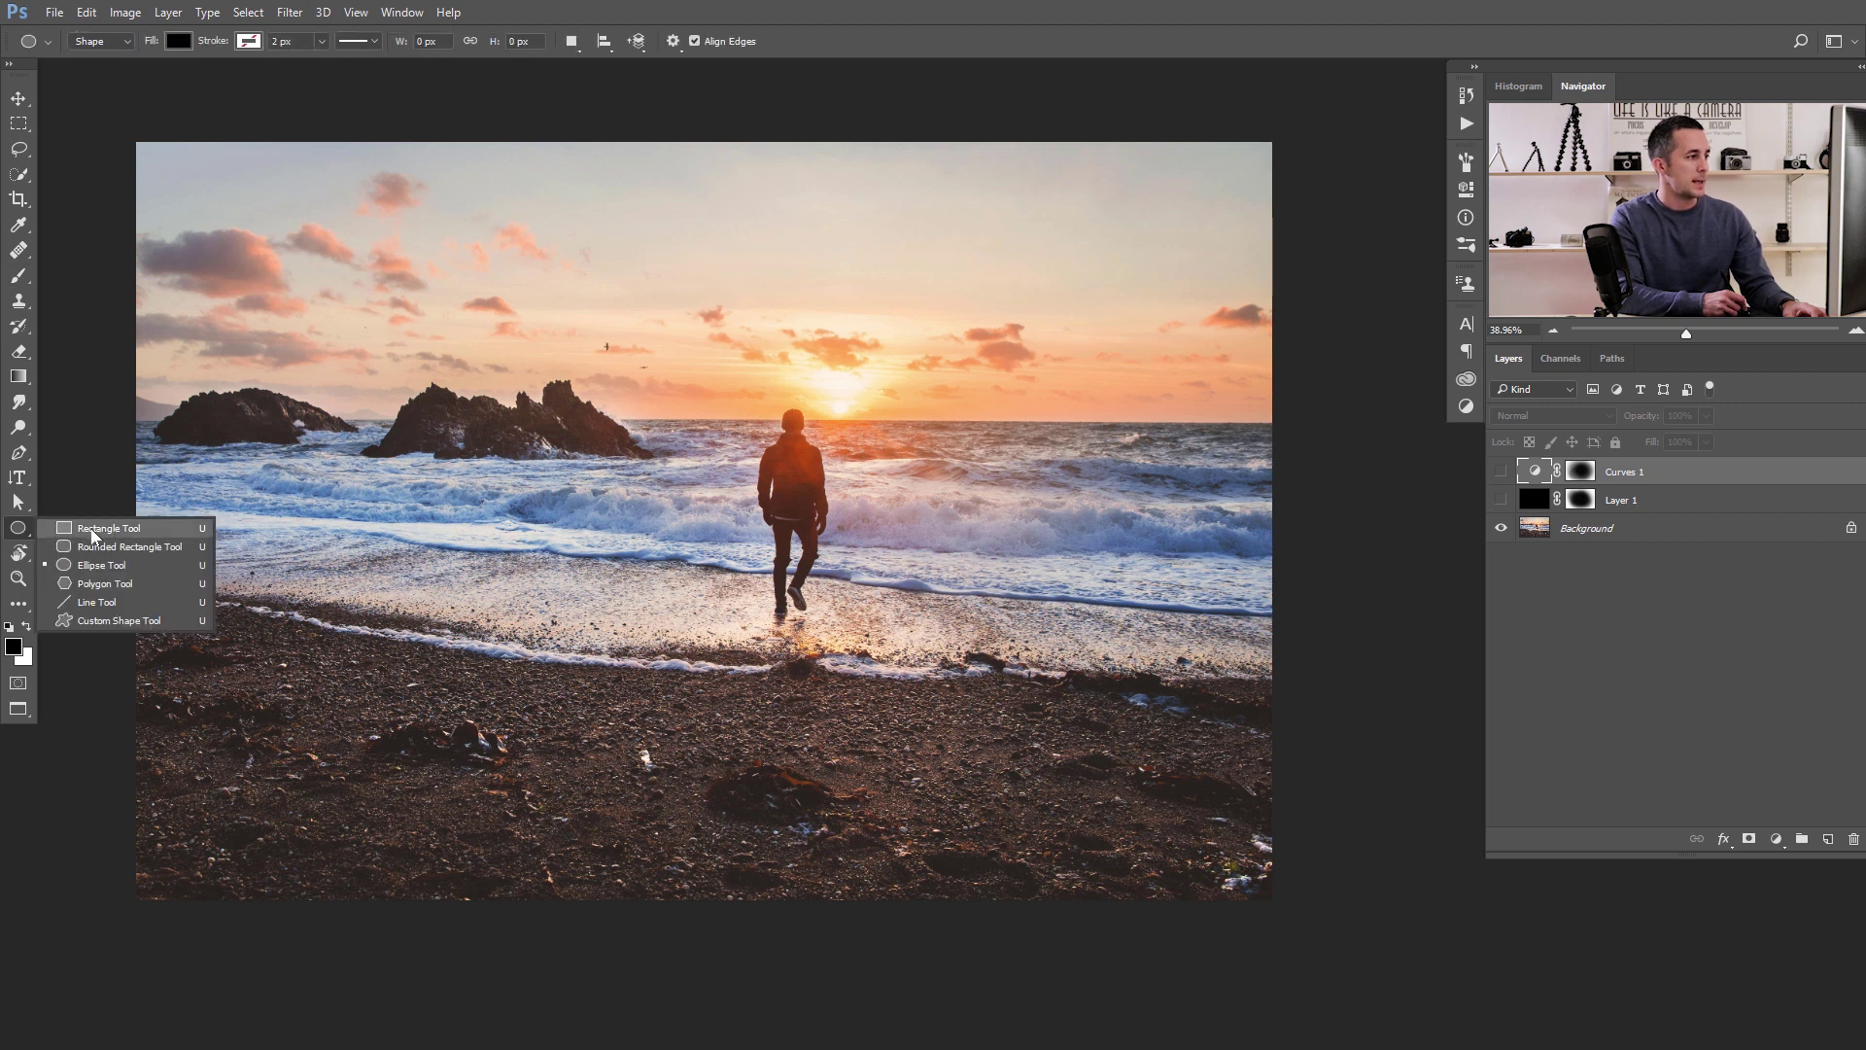
click(128, 564)
drag(595, 465, 1210, 851)
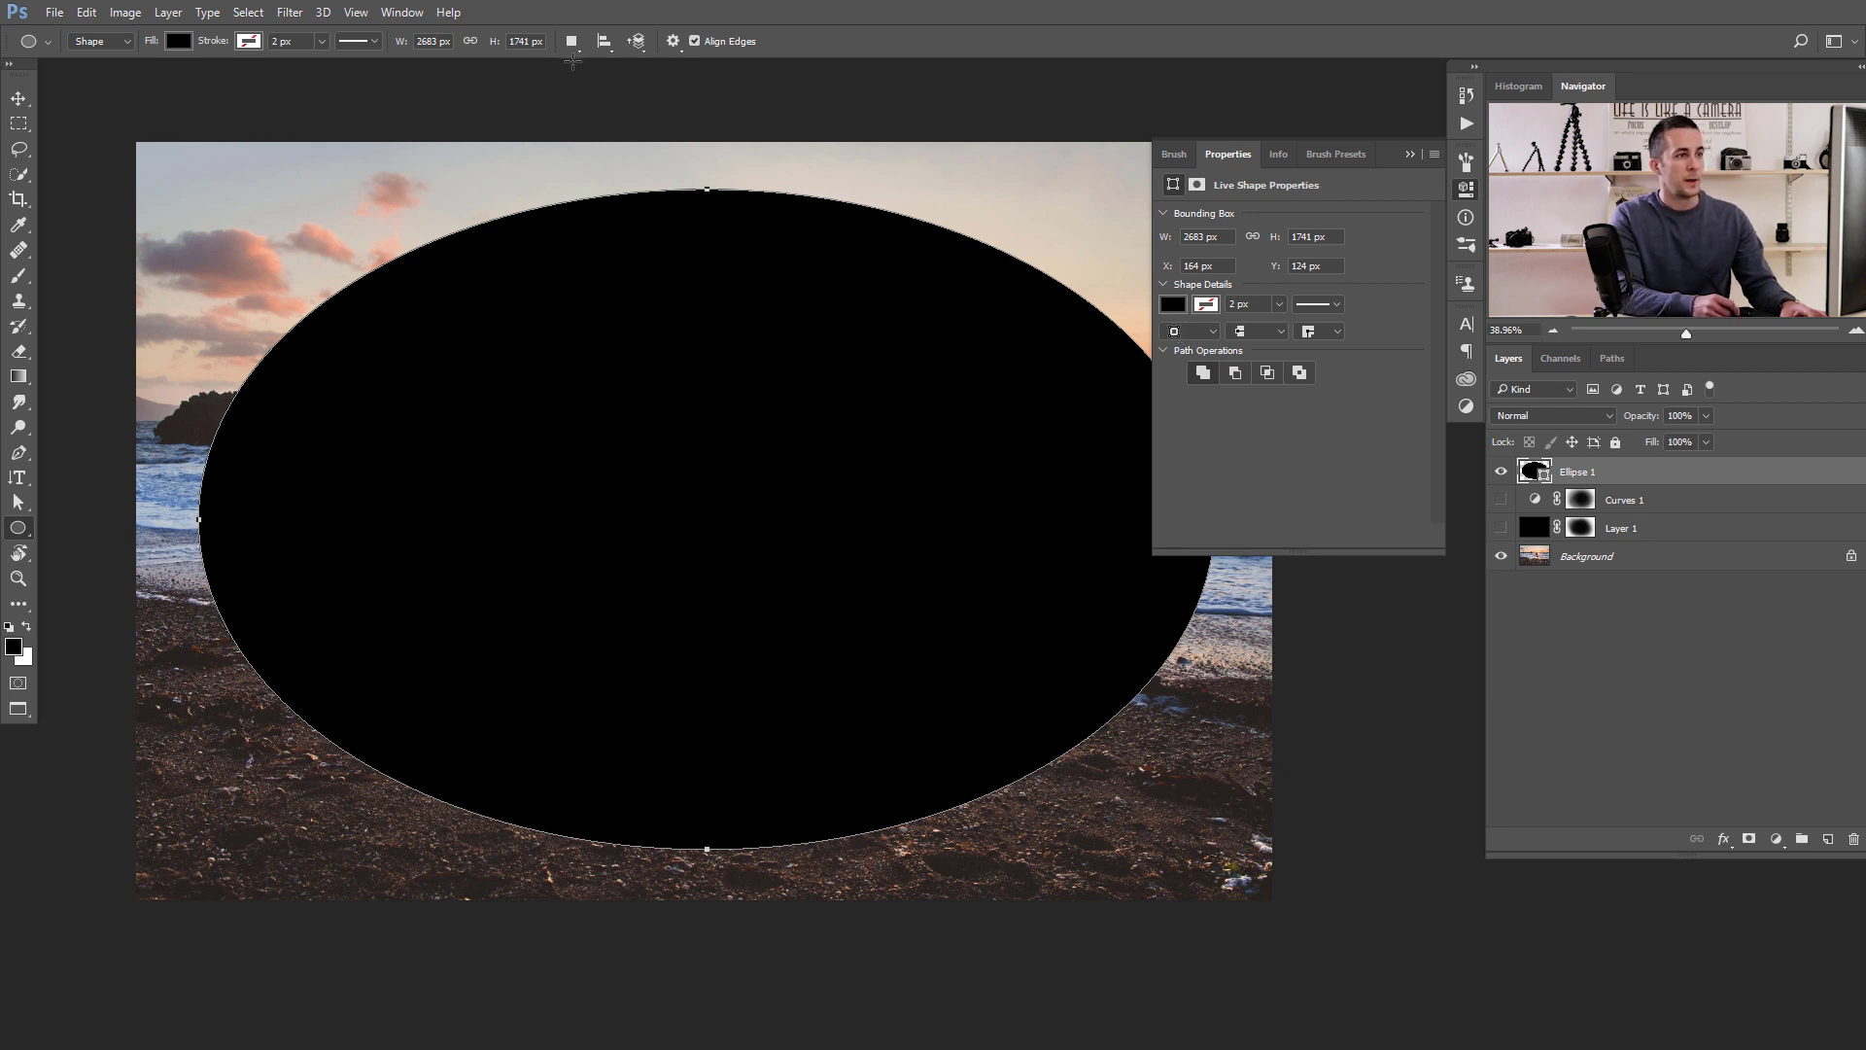
Change the ellipse's path operation to Subtract Front Shape so black covers only the area outside it.
click(573, 44)
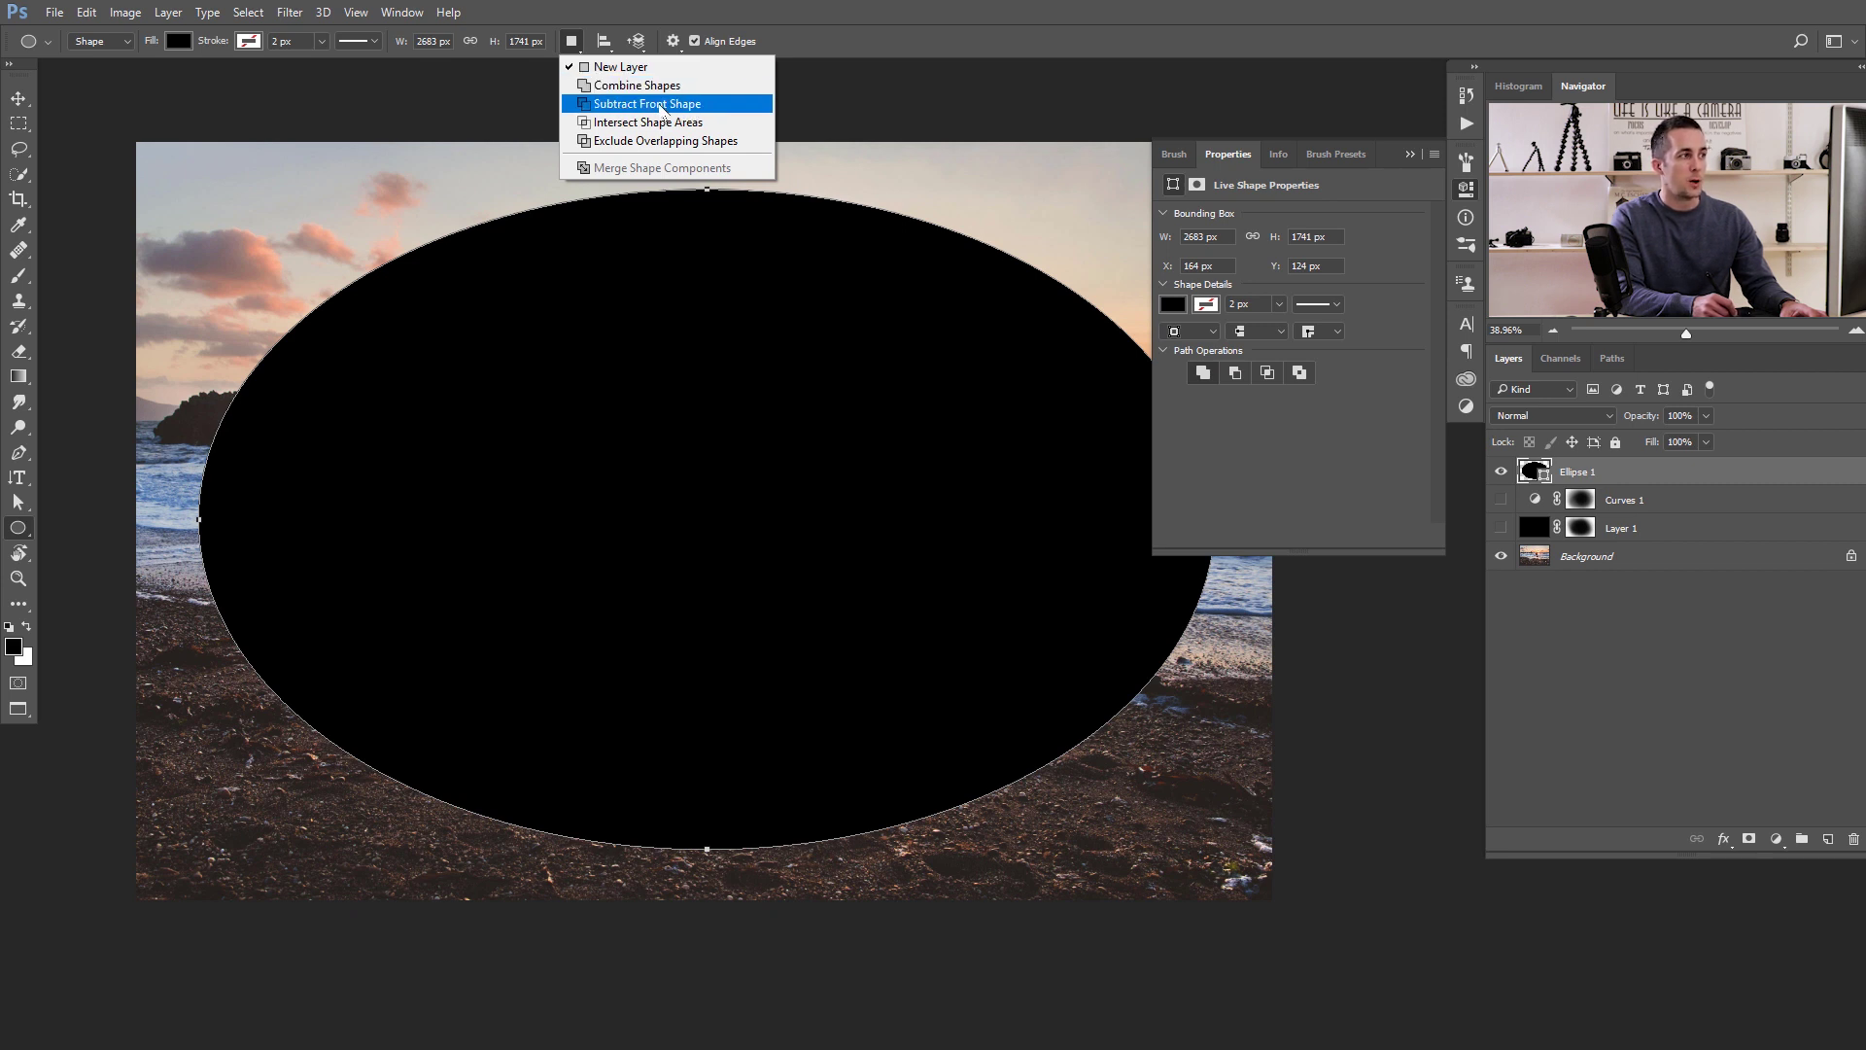
click(662, 105)
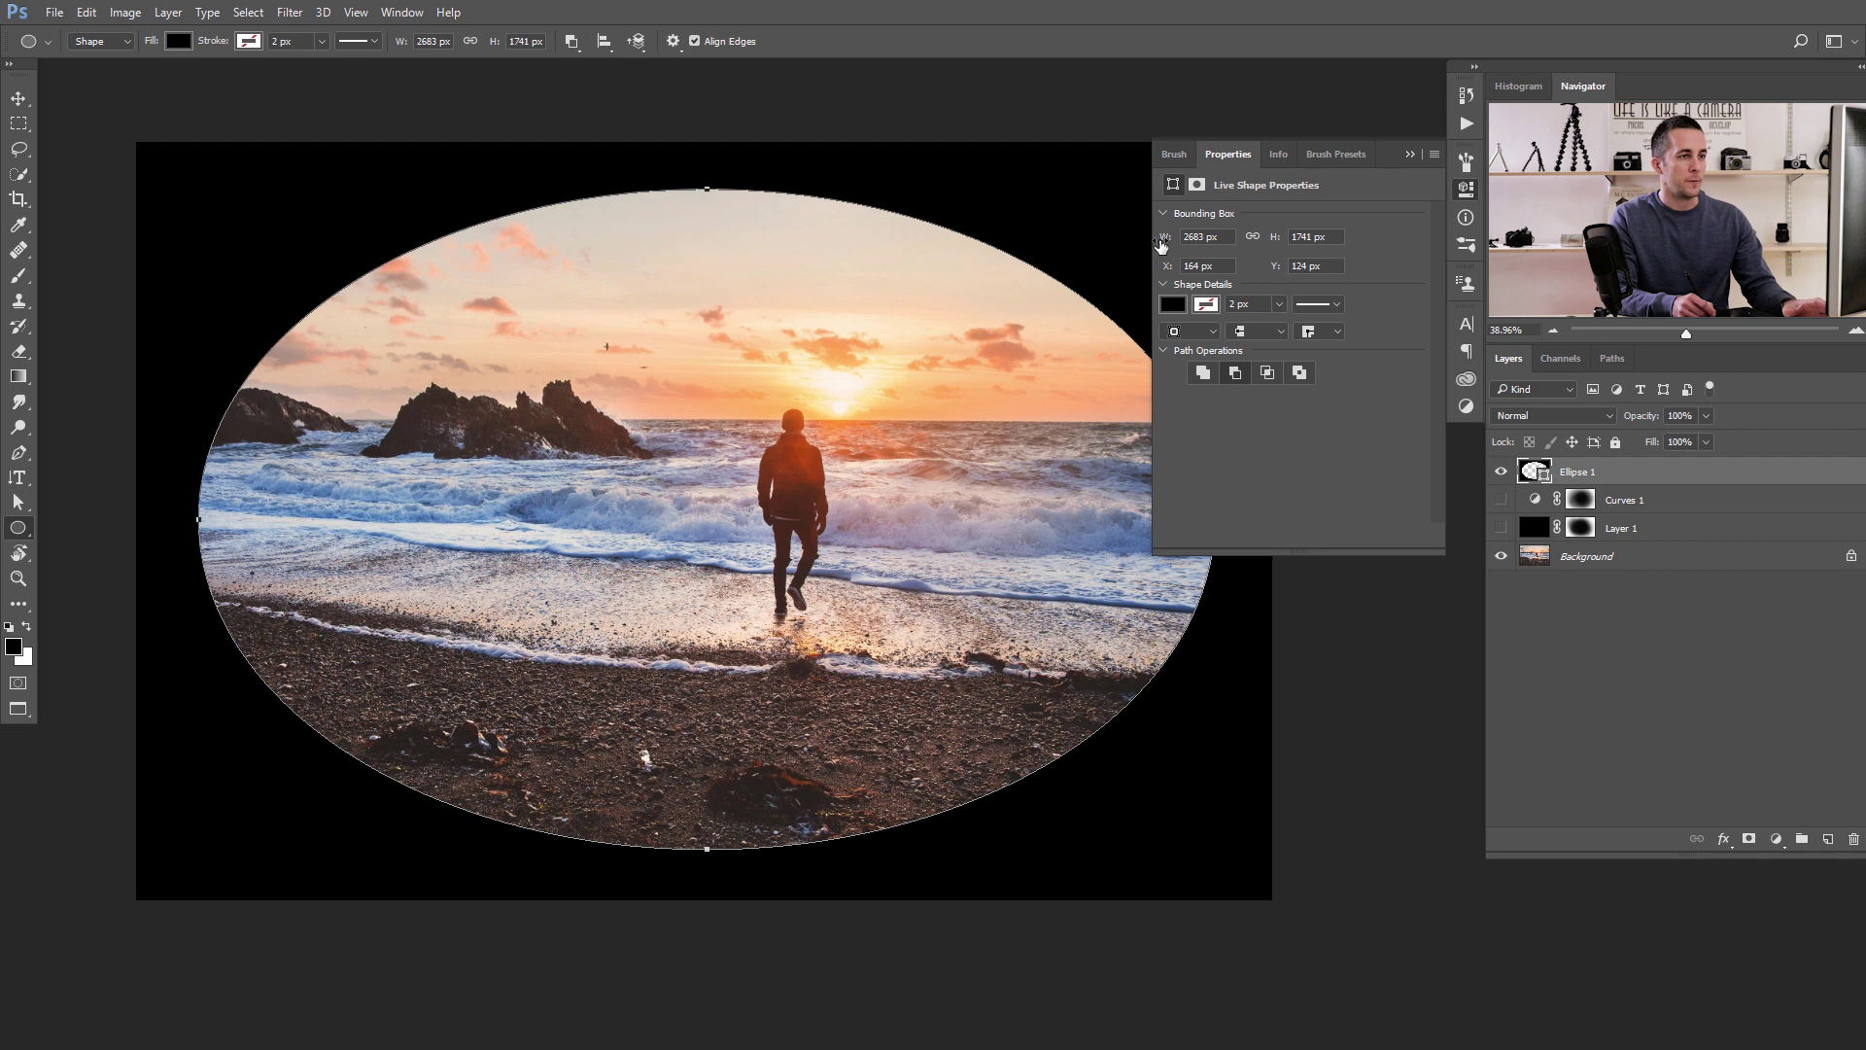
click(1220, 156)
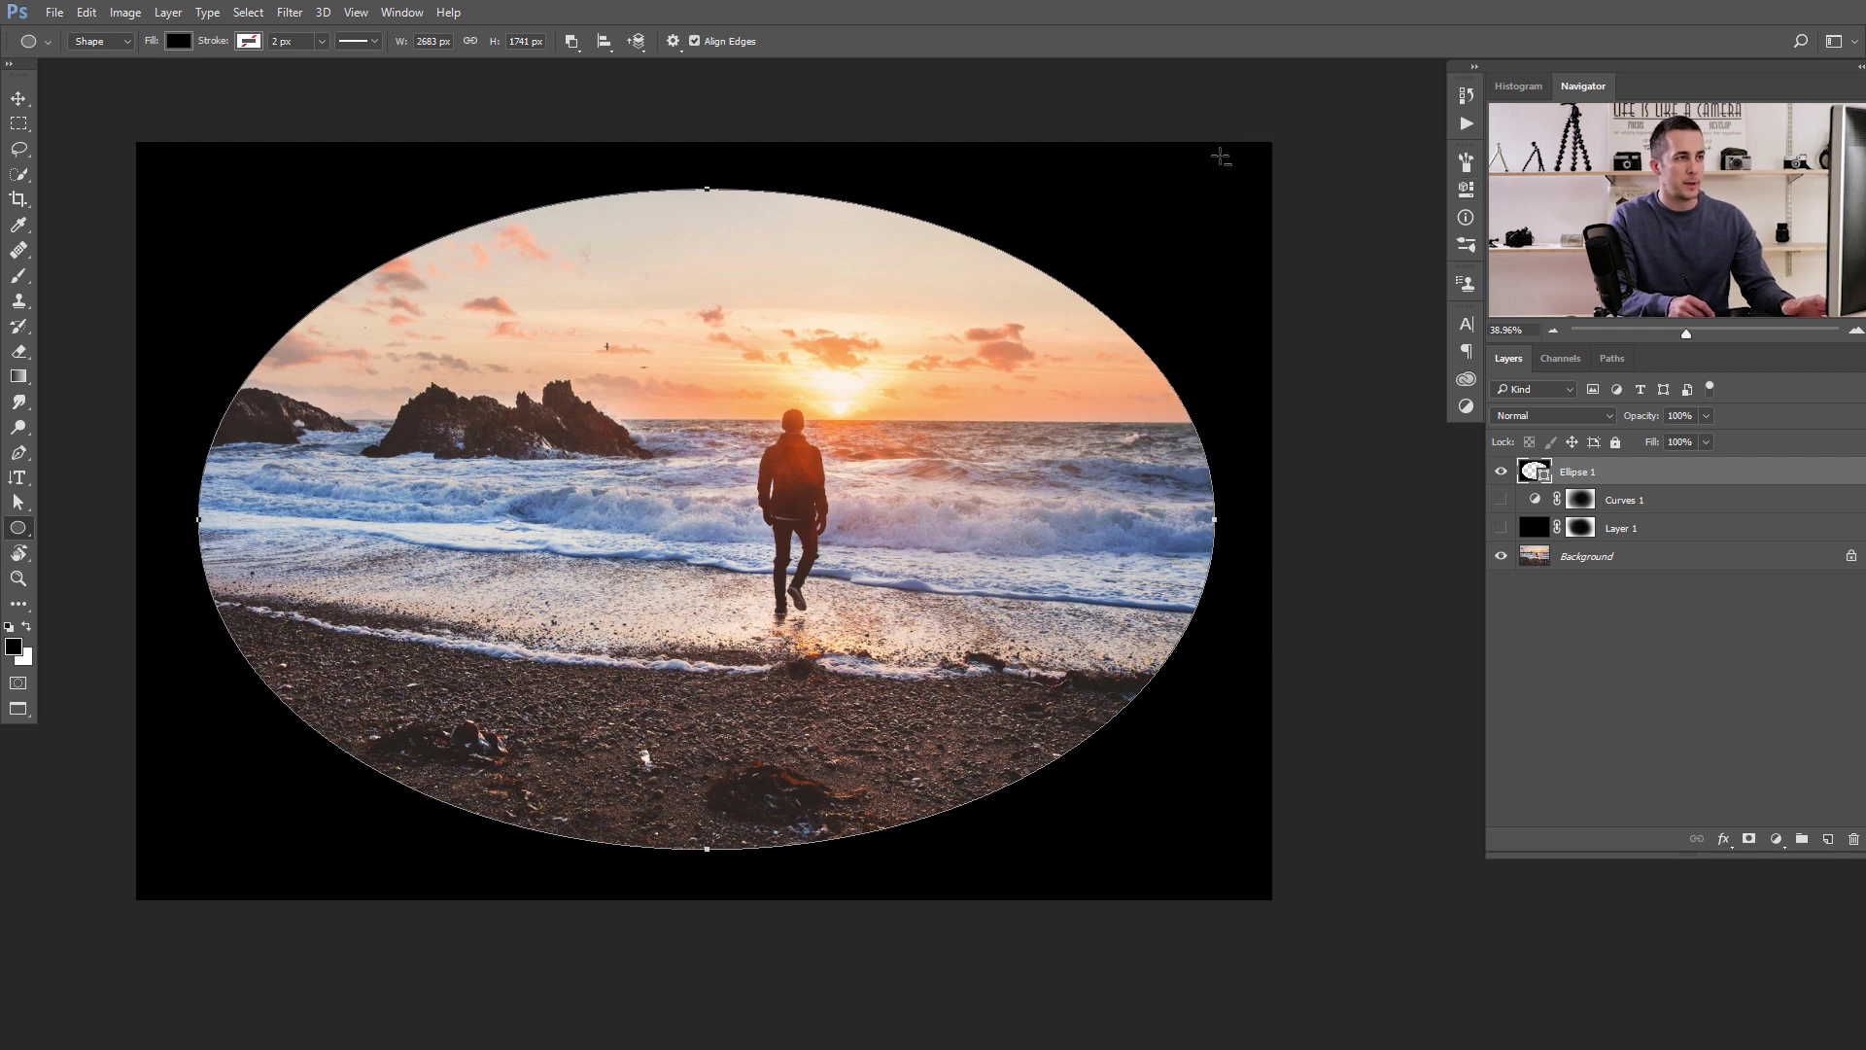
Feather the ellipse's shape mask strongly to soften the black edge into a gradual vignette.
click(1466, 220)
click(1169, 154)
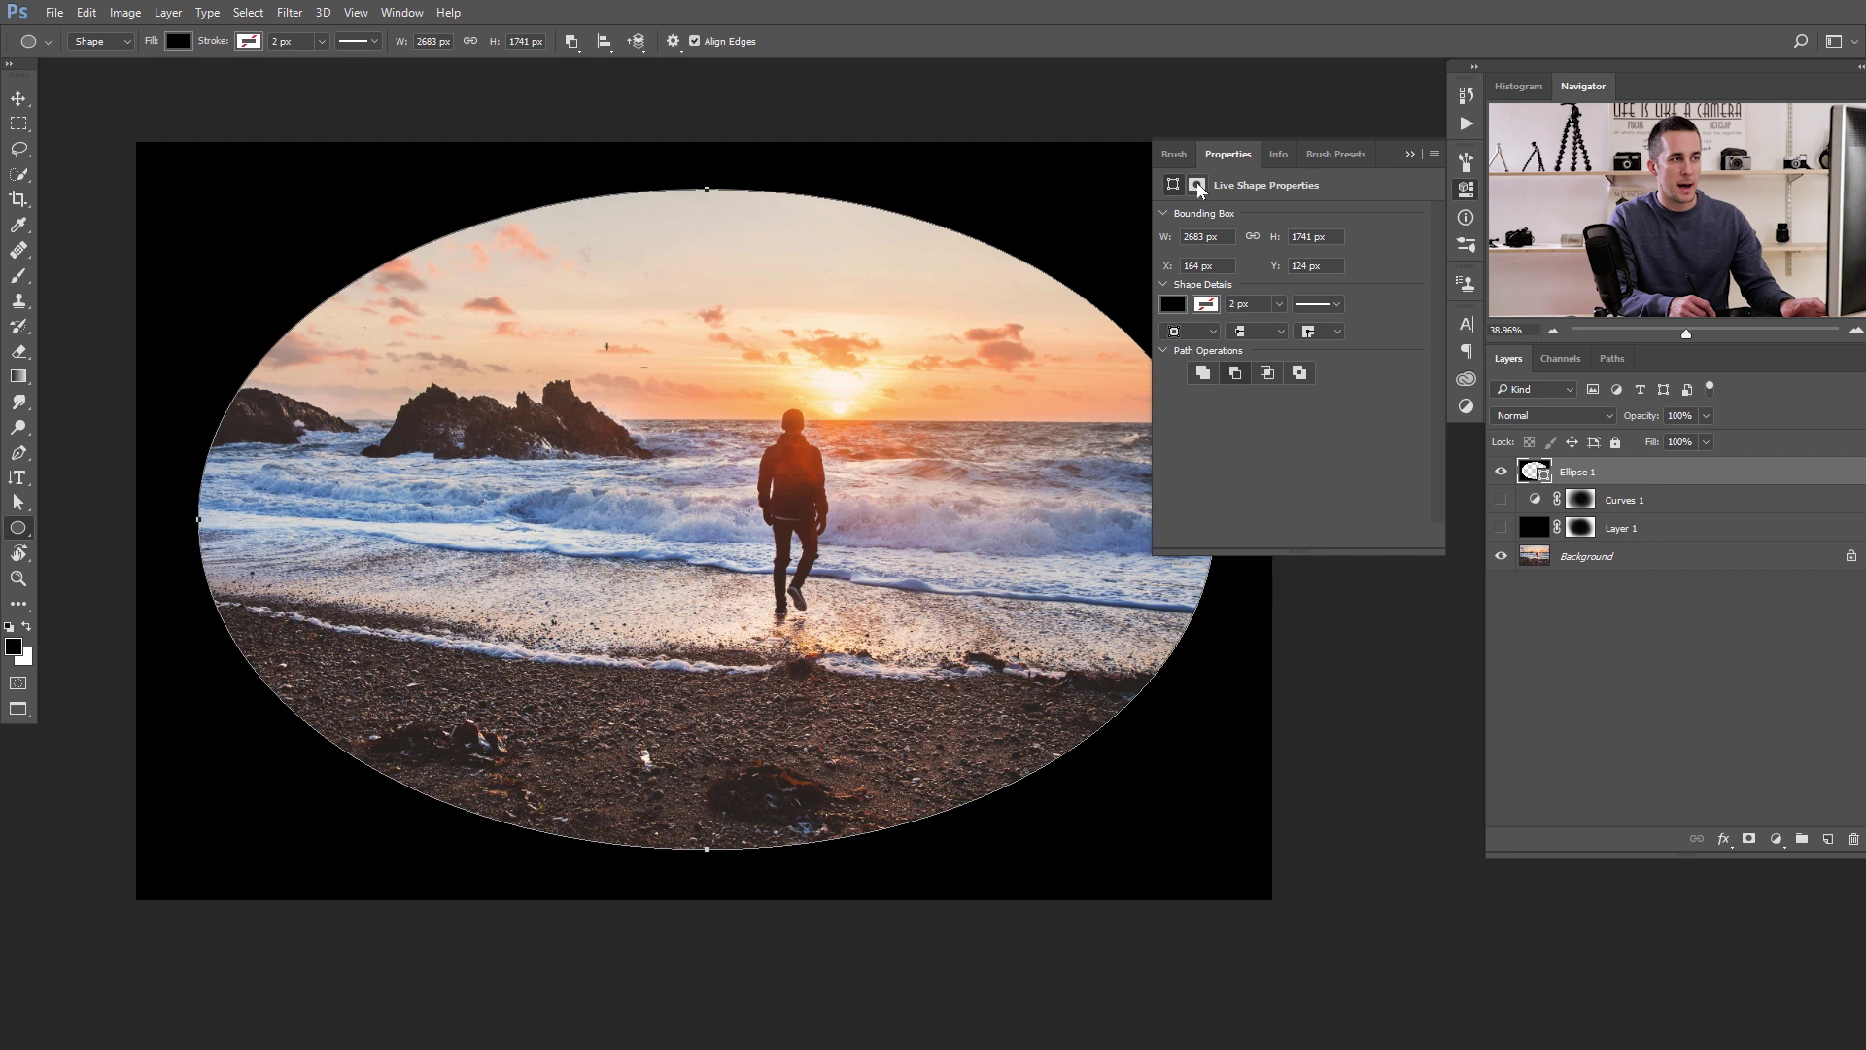
click(1198, 184)
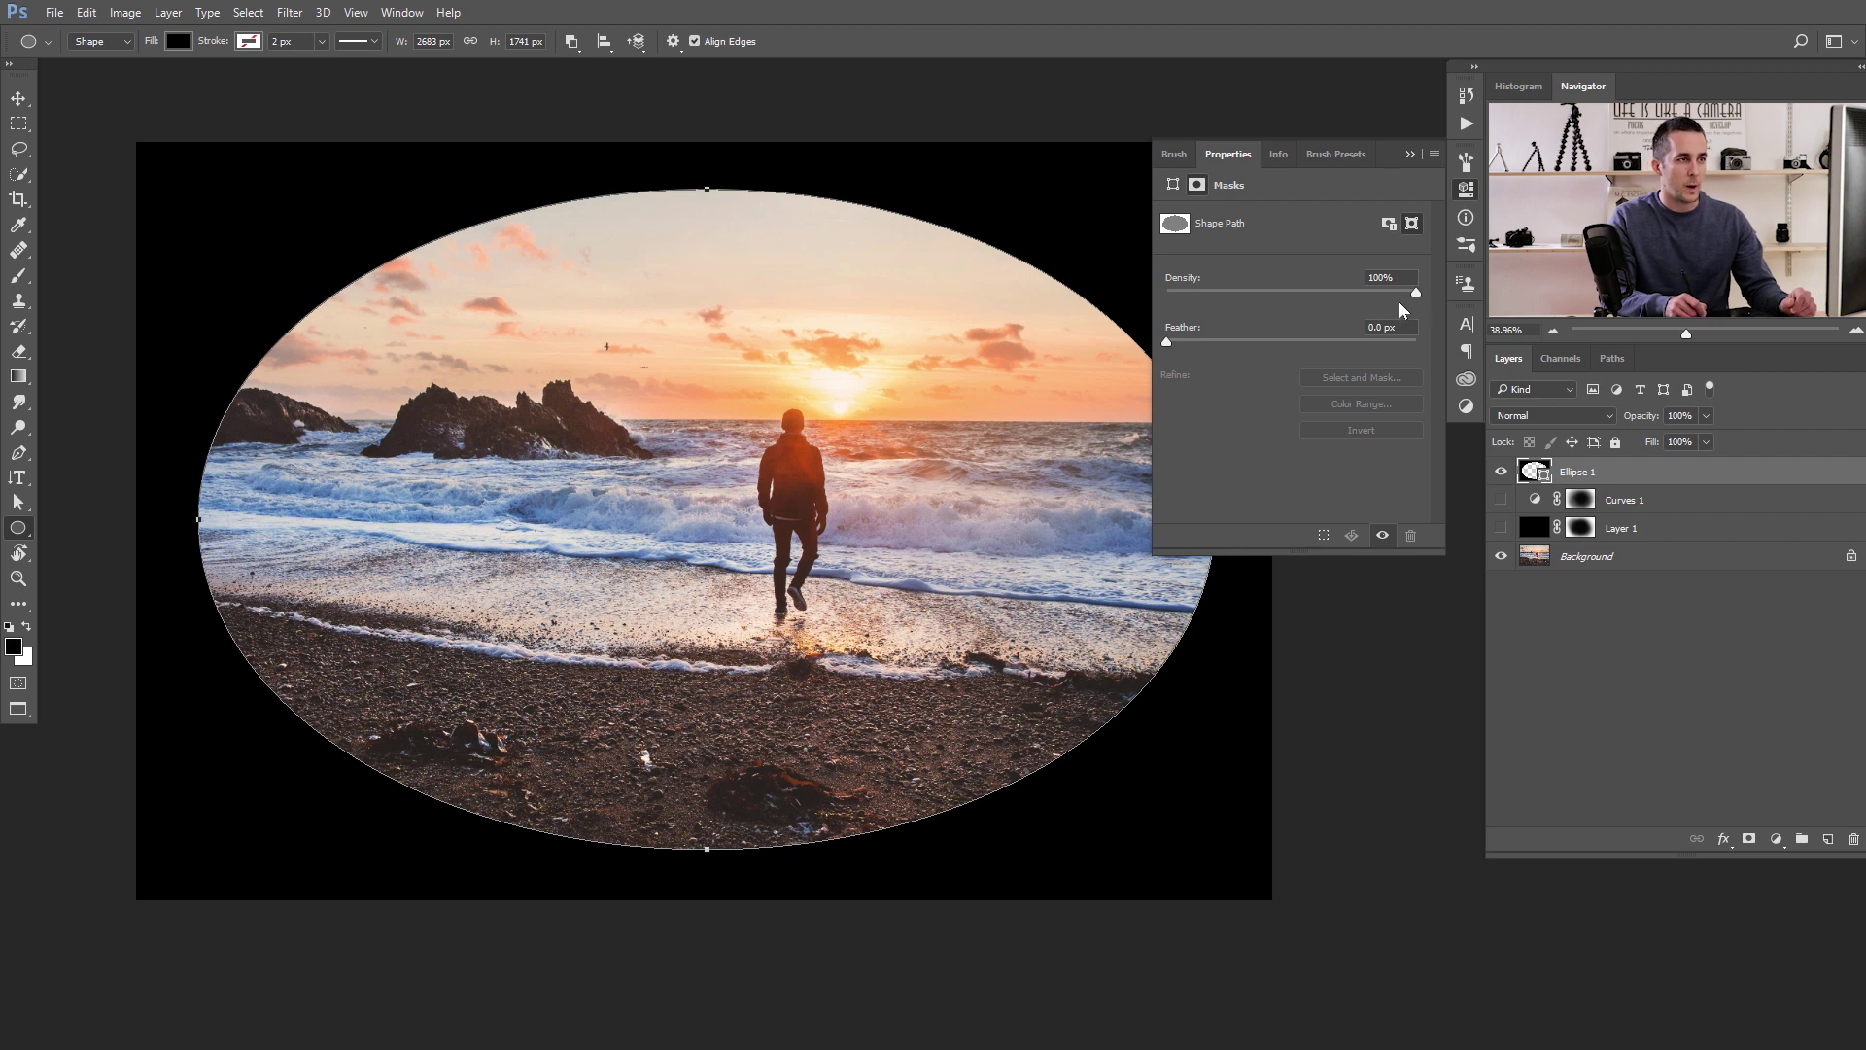
drag(1170, 343, 1371, 341)
click(1409, 153)
Lower the Ellipse 1 layer's opacity to 41% and compare the photo with and without the vignette.
drag(1636, 416, 1609, 421)
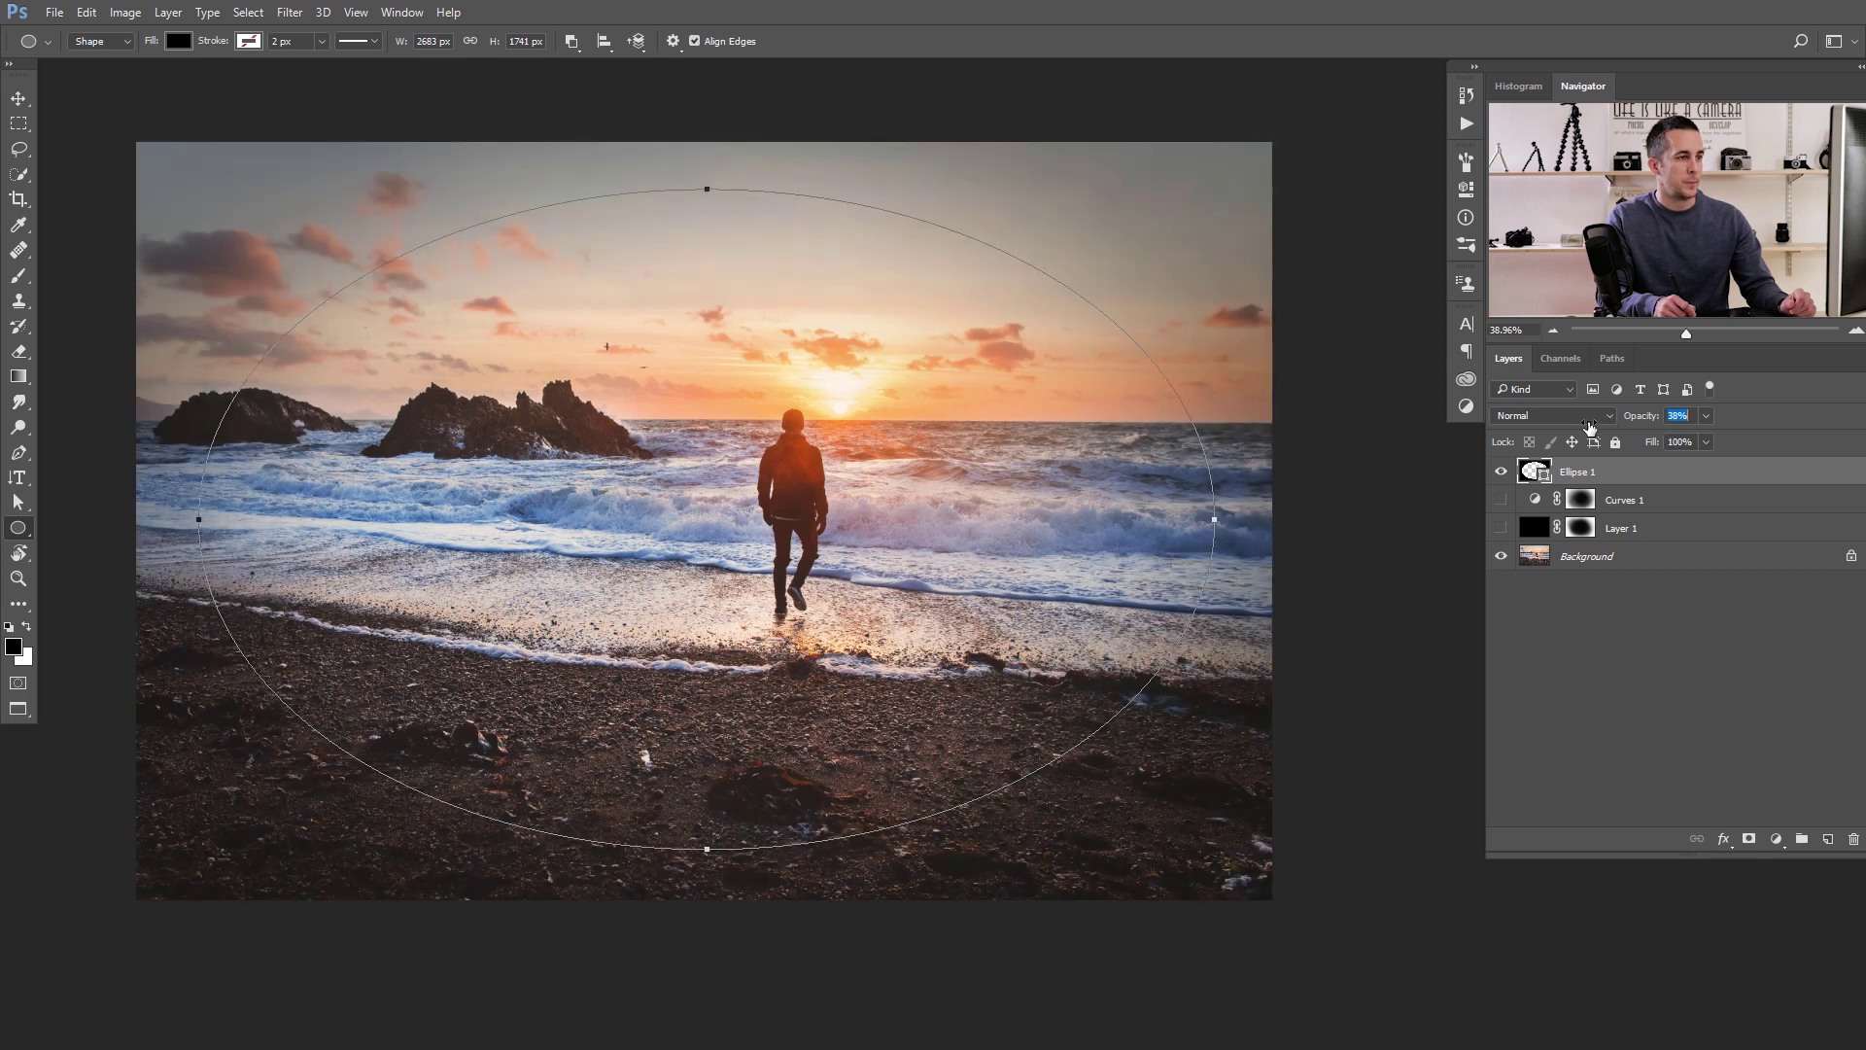
key(v)
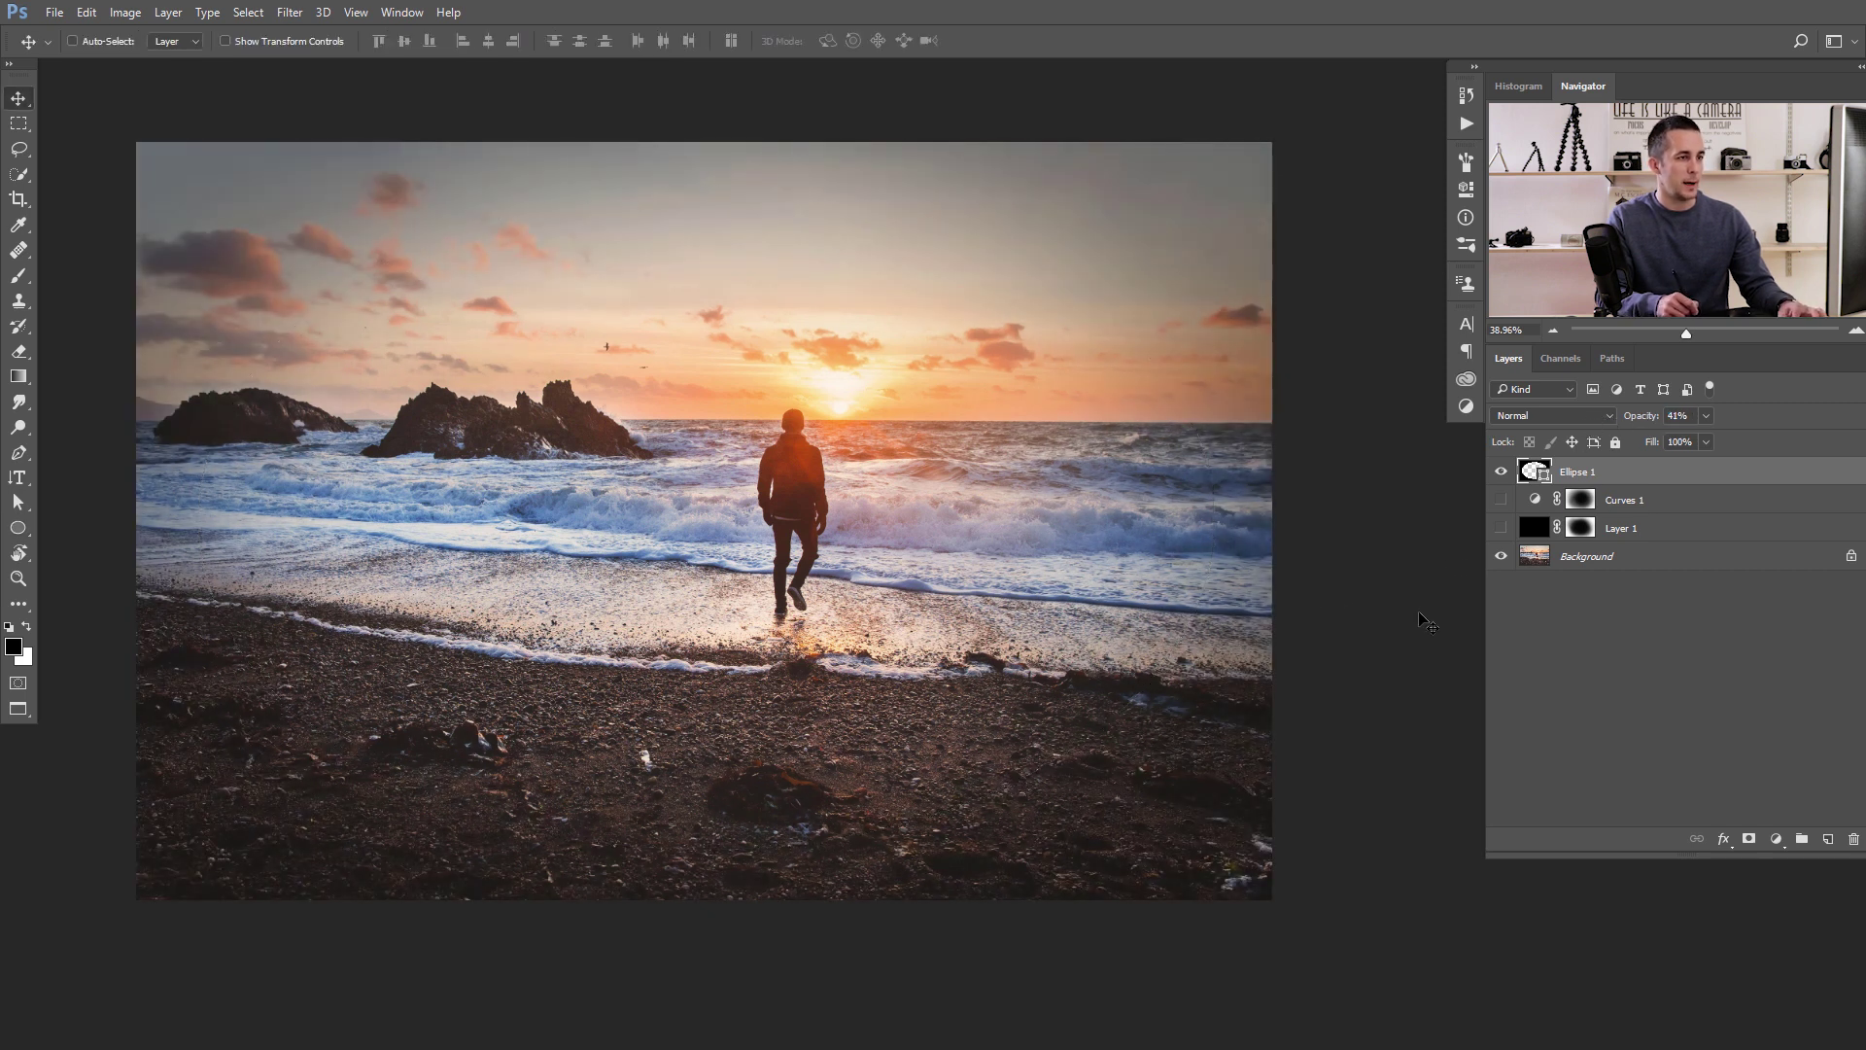
click(1501, 471)
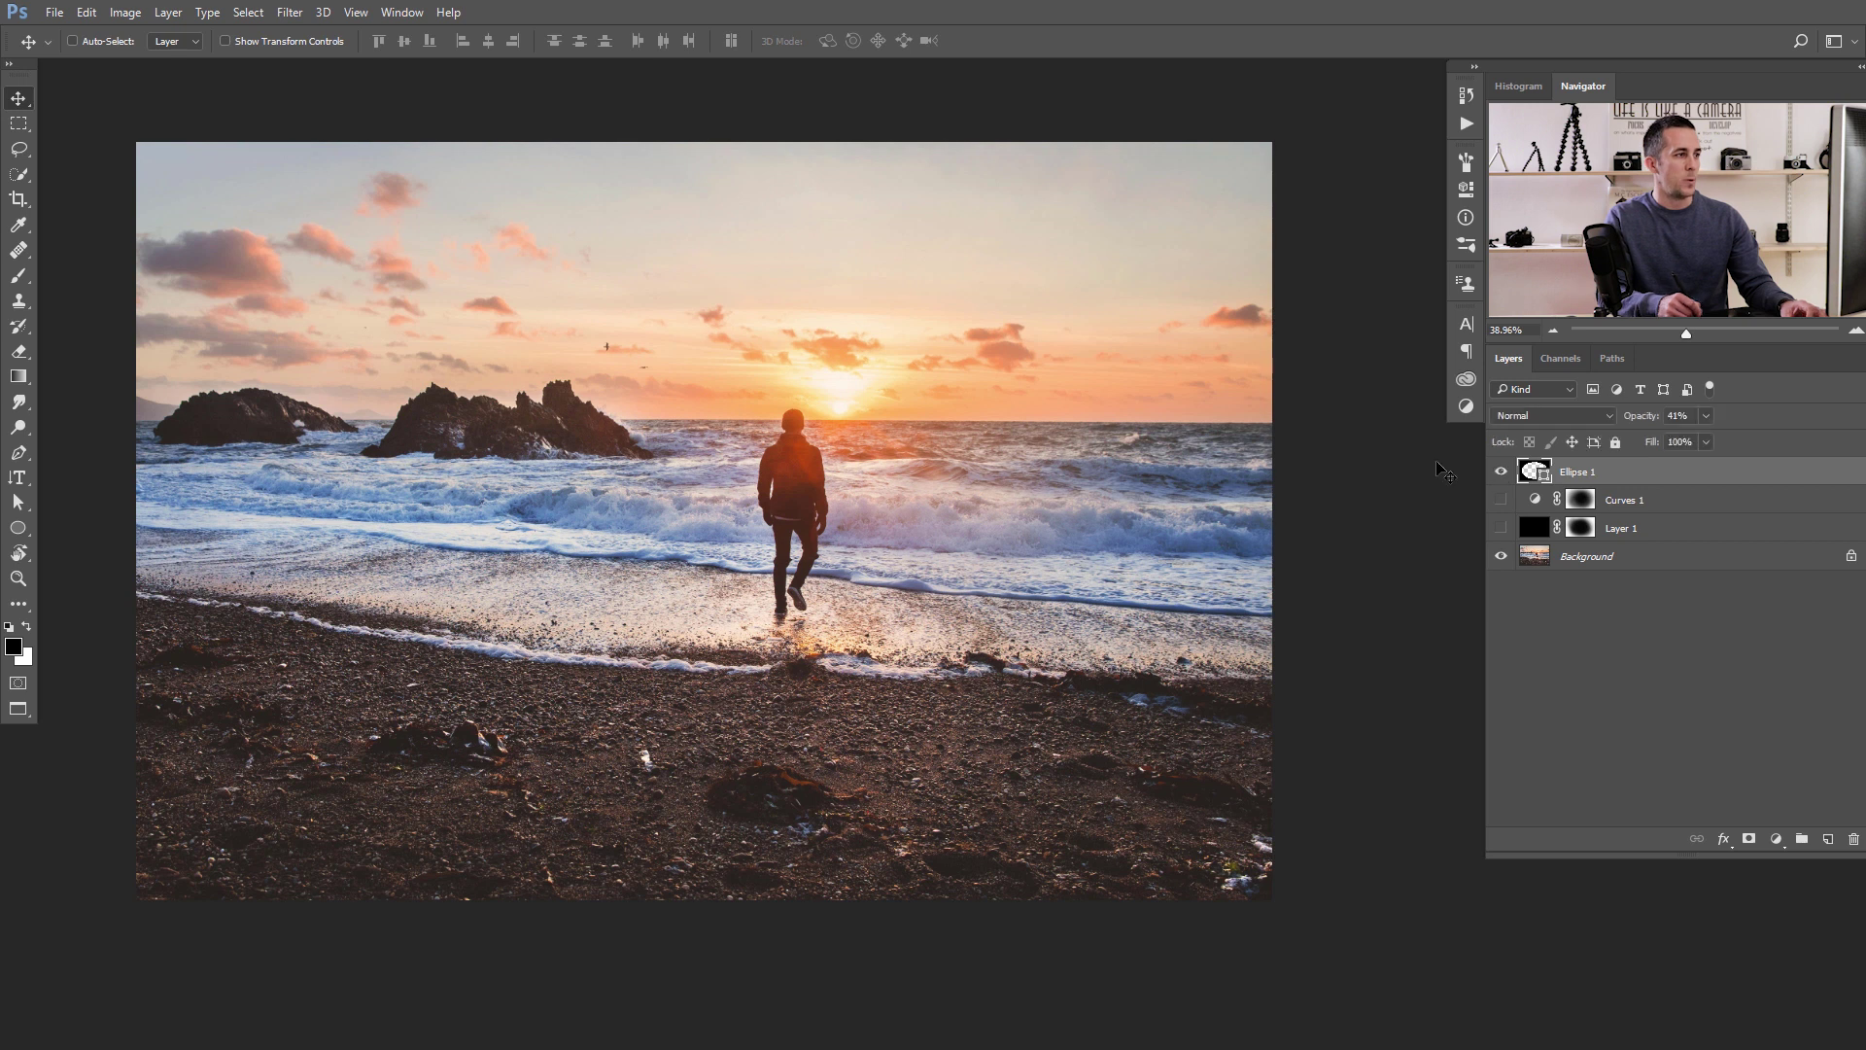
click(1501, 471)
click(1500, 471)
click(1501, 471)
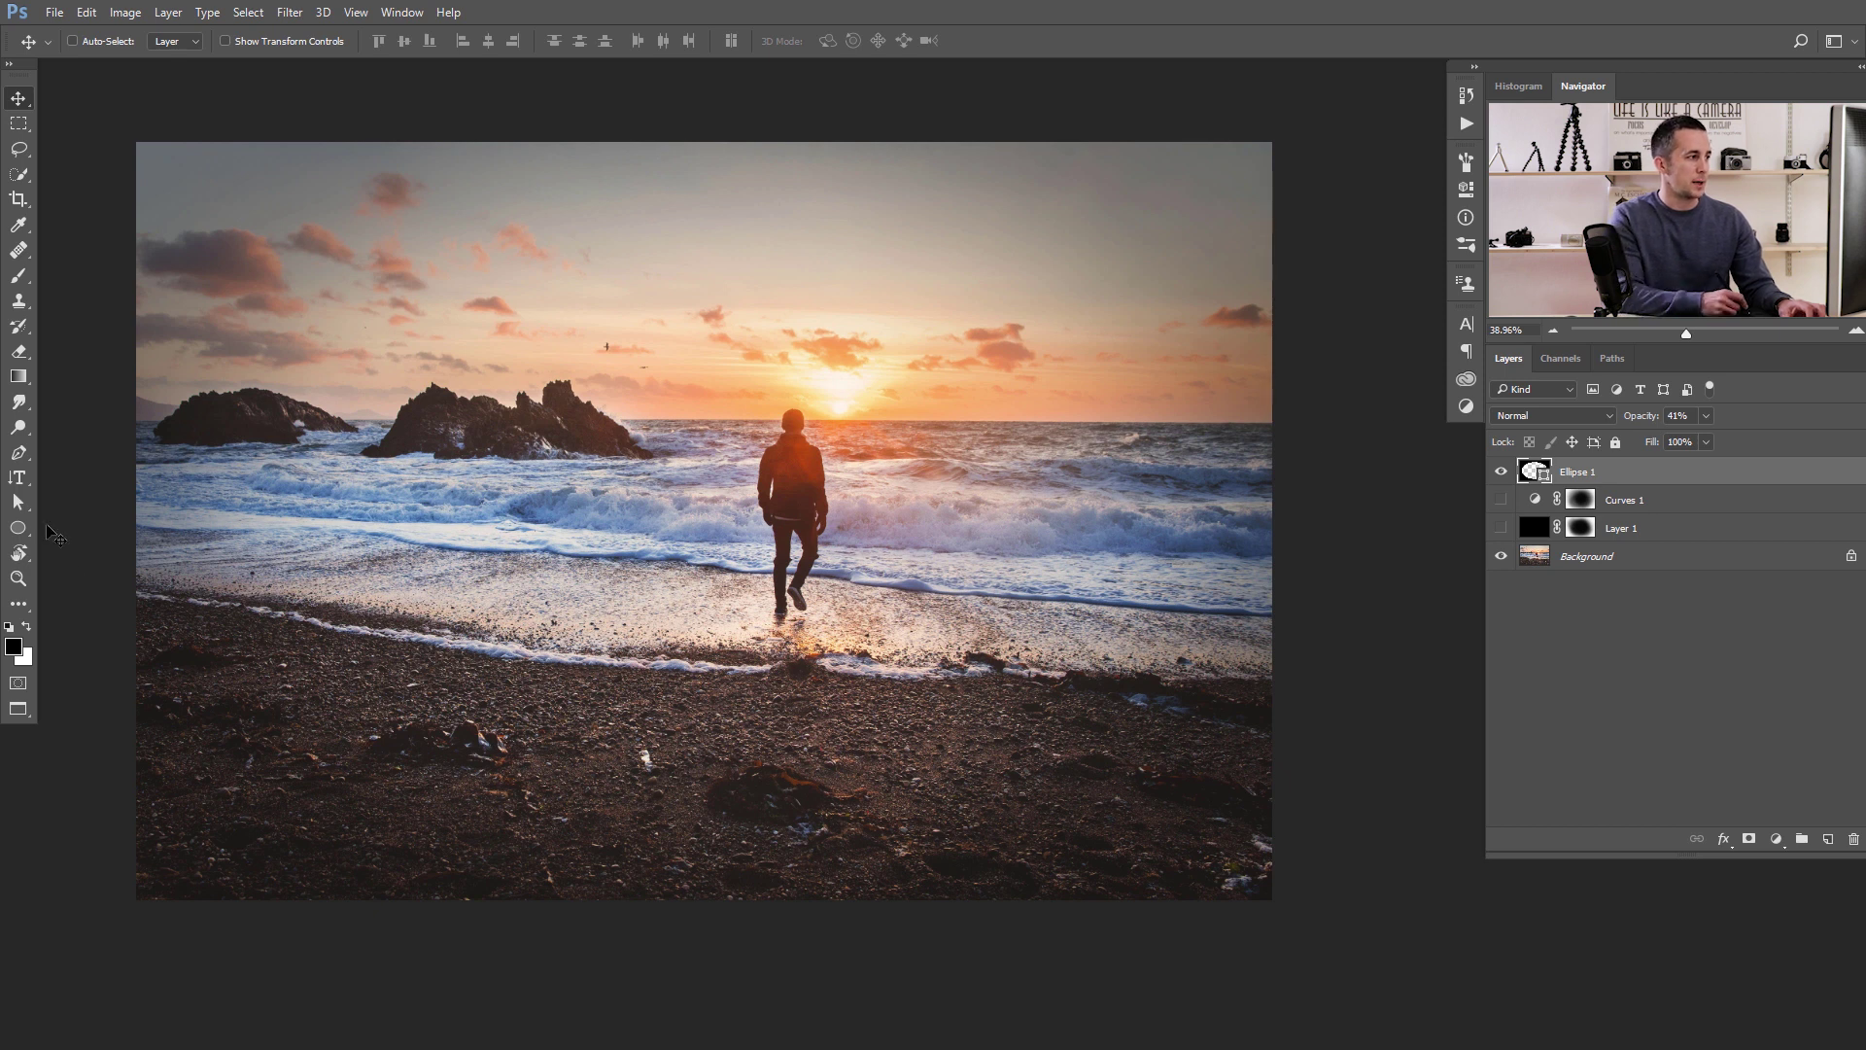
Try reshaping the ellipse by moving its left anchor point inward with the Direct Selection Tool, and return the point near its original place.
click(21, 503)
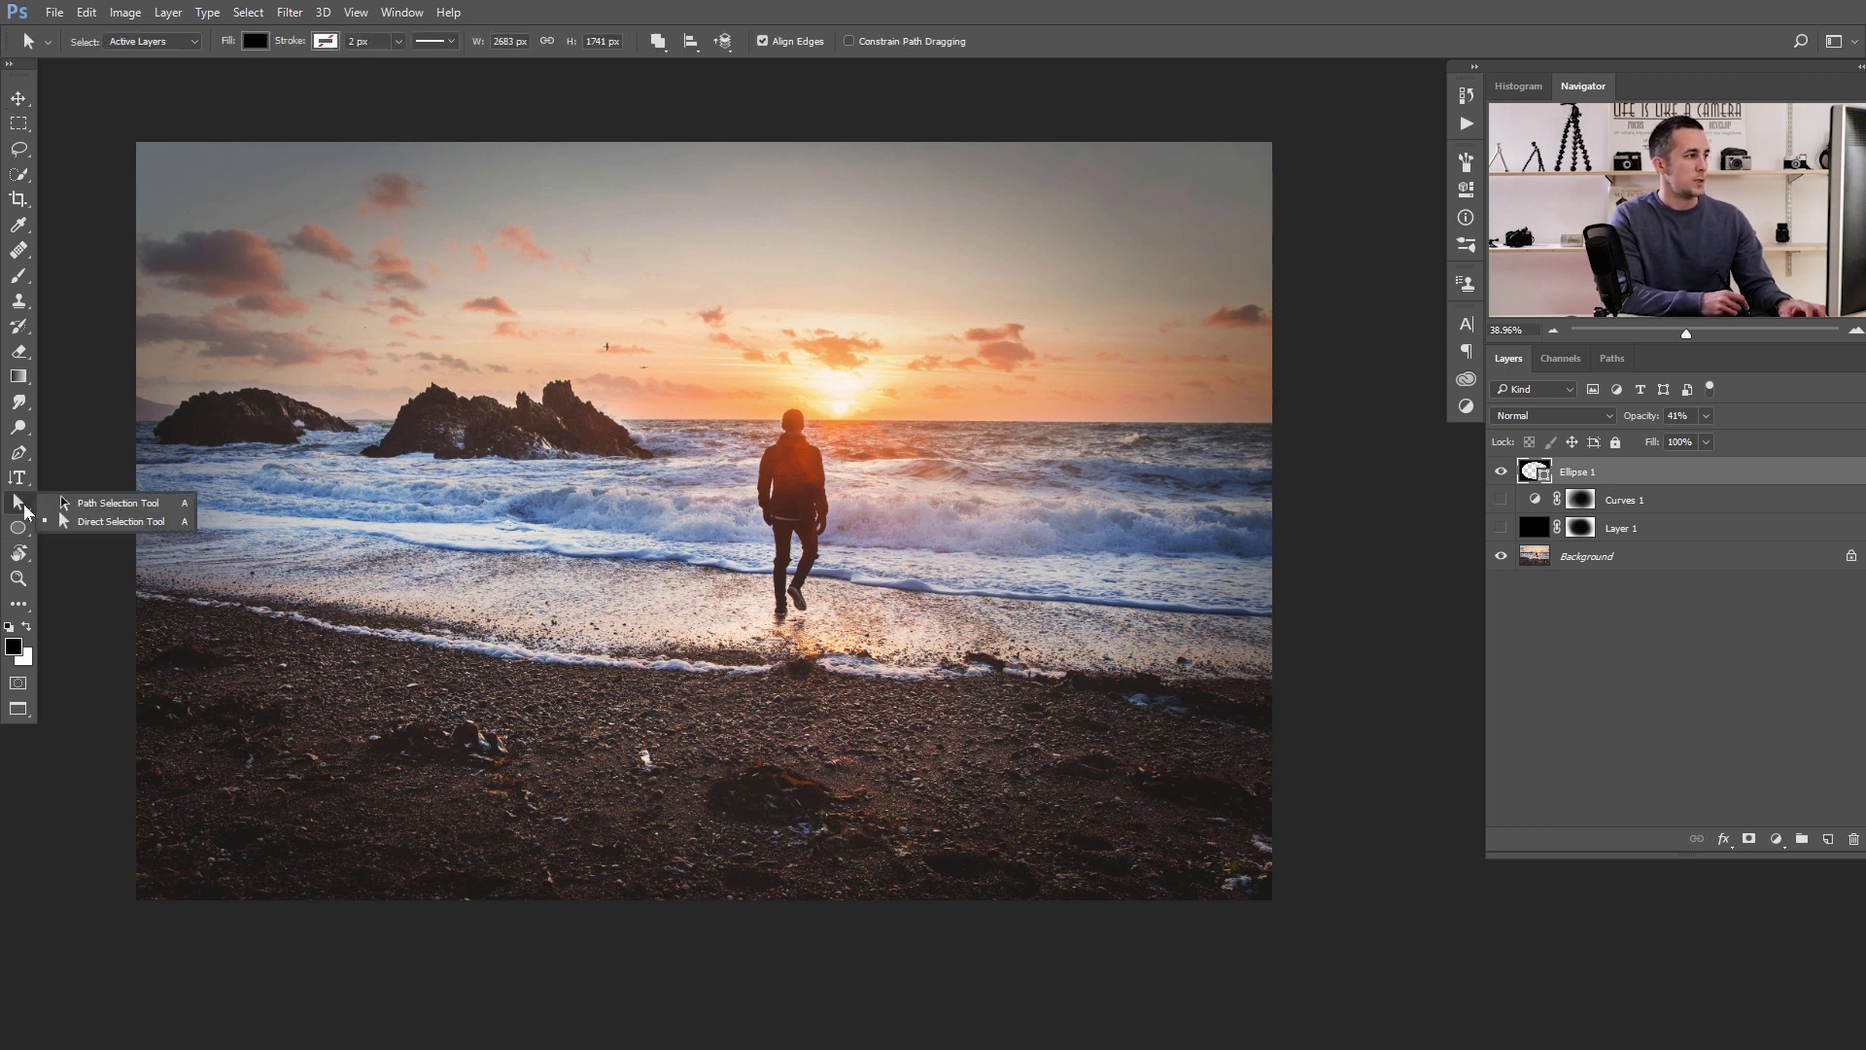
click(113, 519)
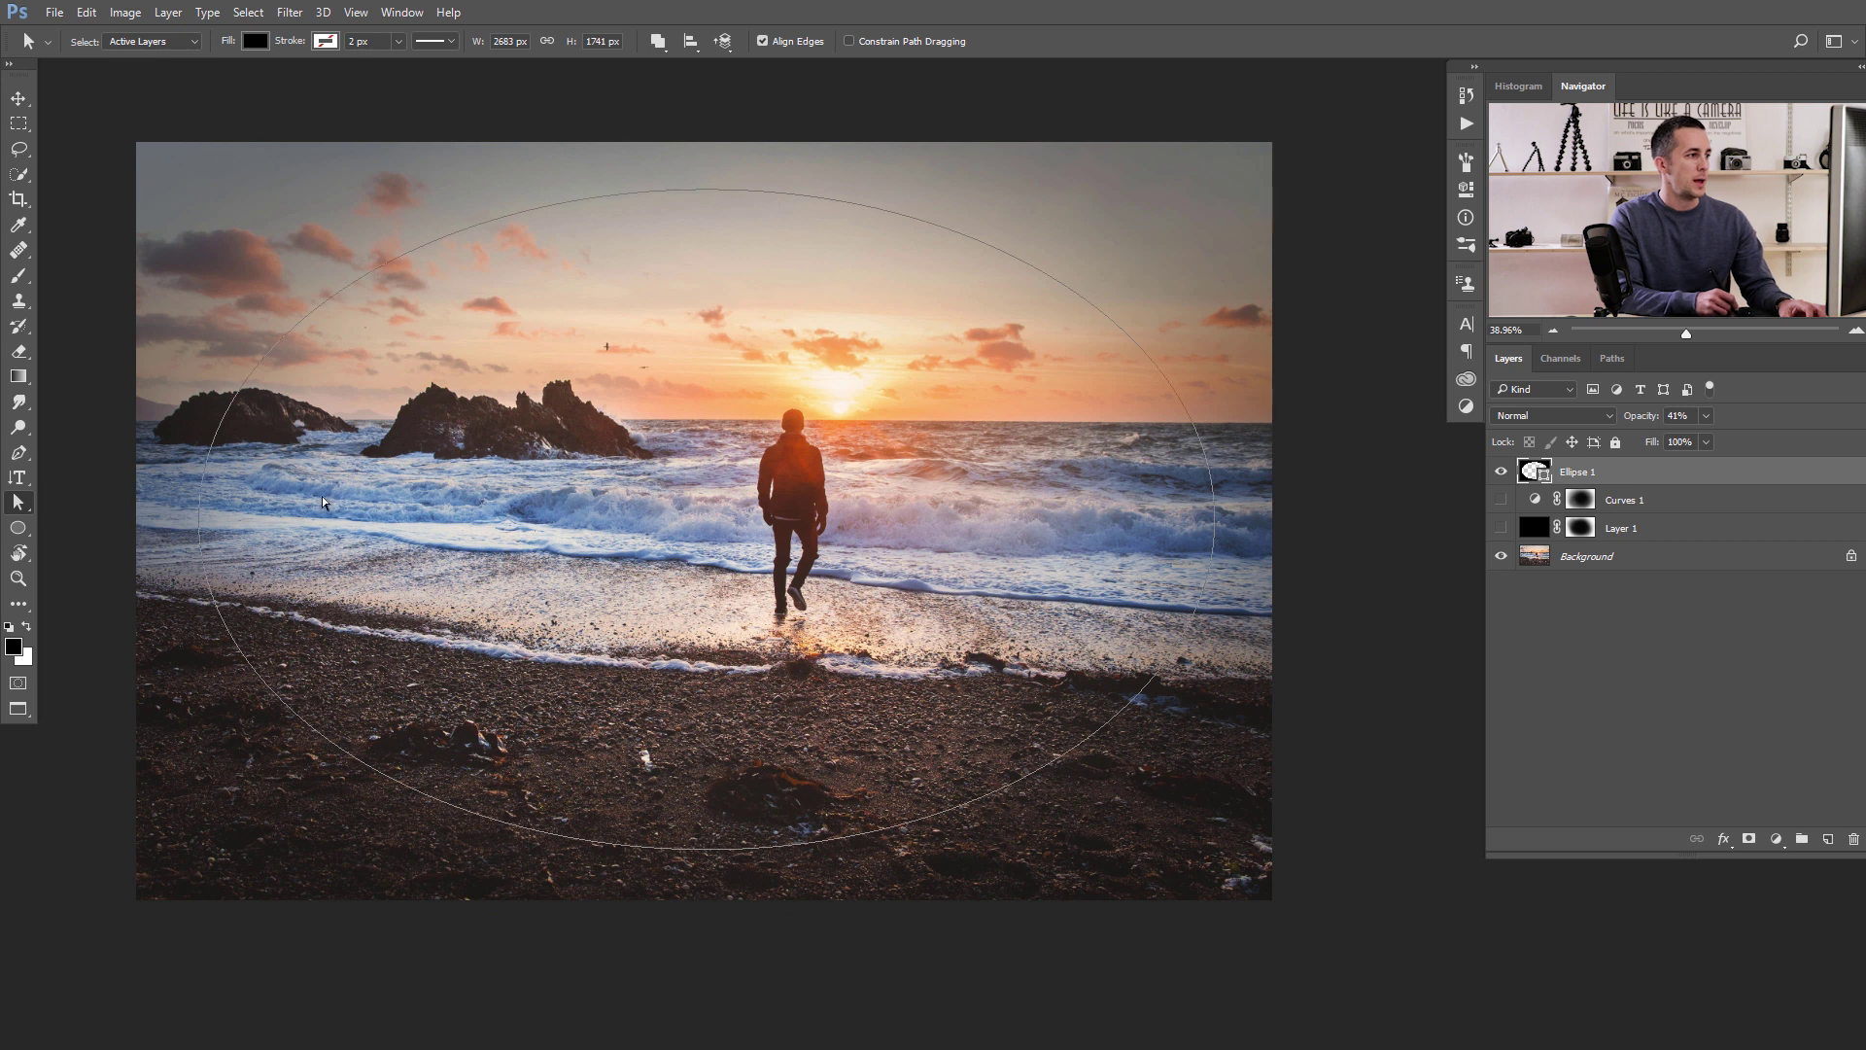
click(197, 516)
drag(198, 525, 387, 530)
click(911, 430)
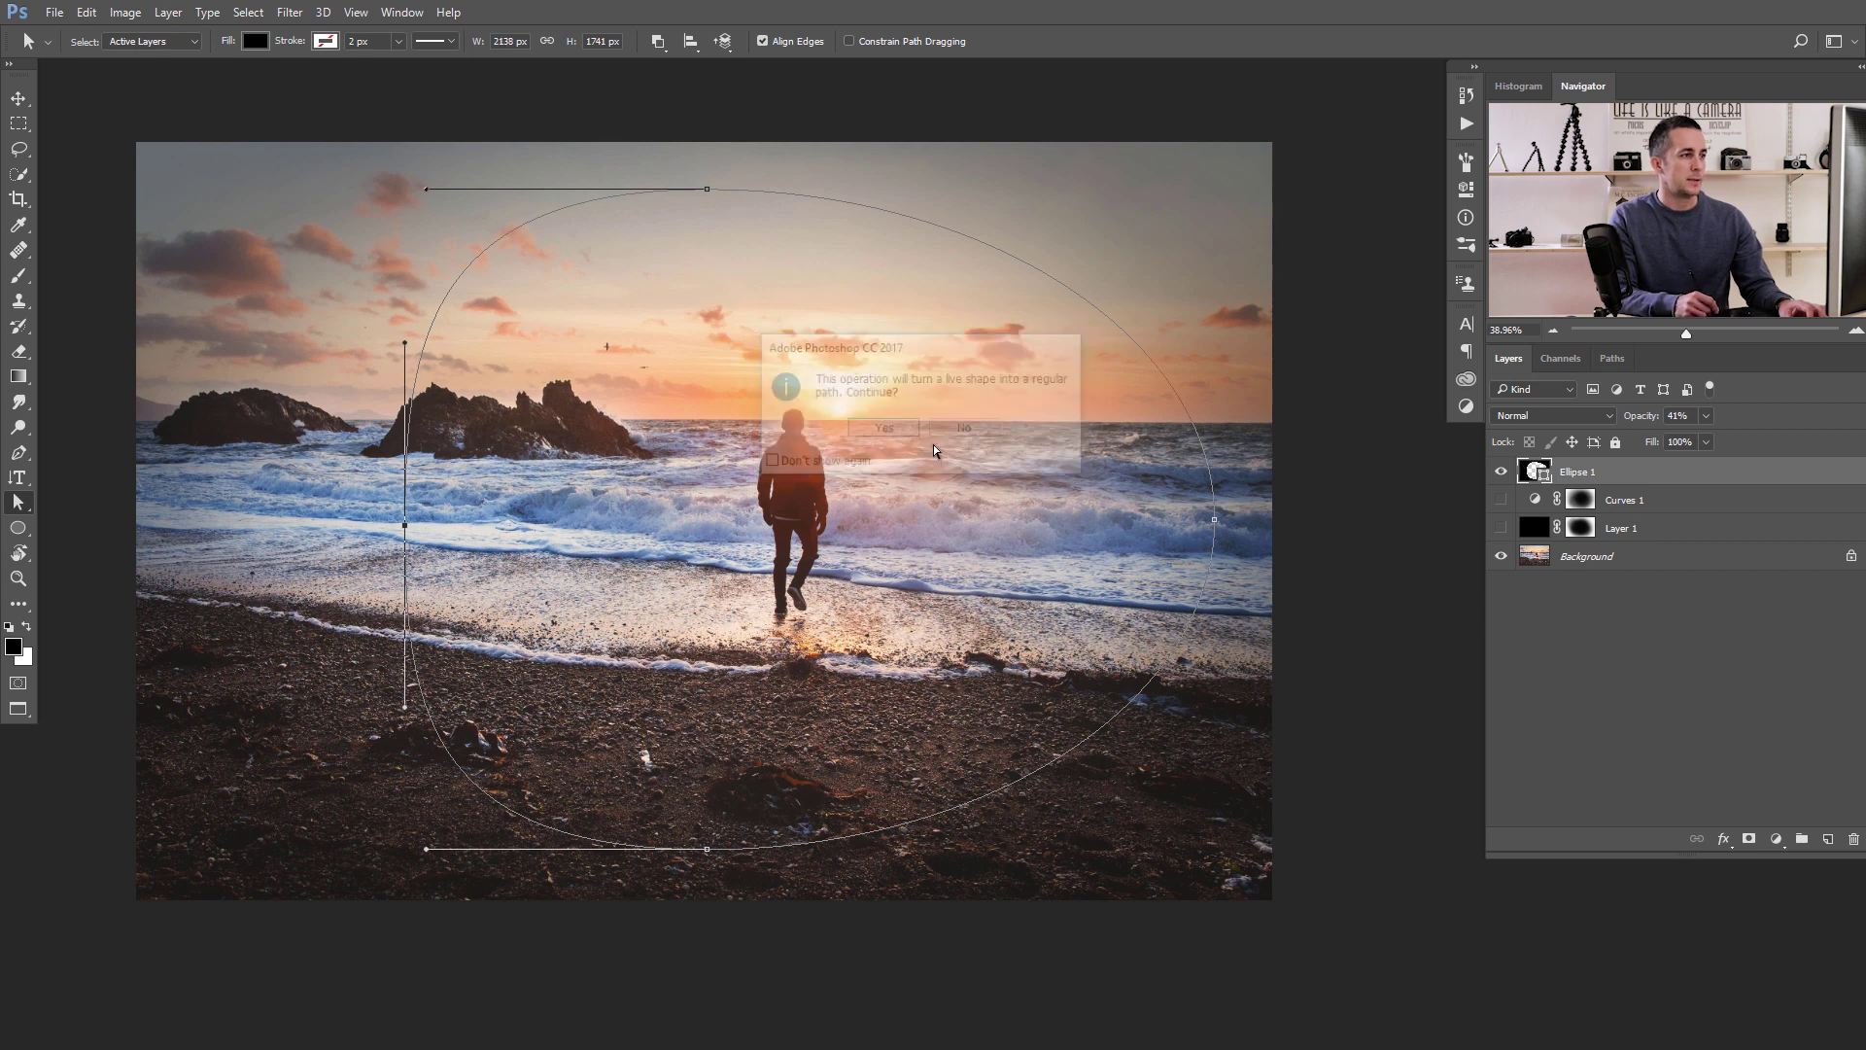
drag(401, 530, 193, 534)
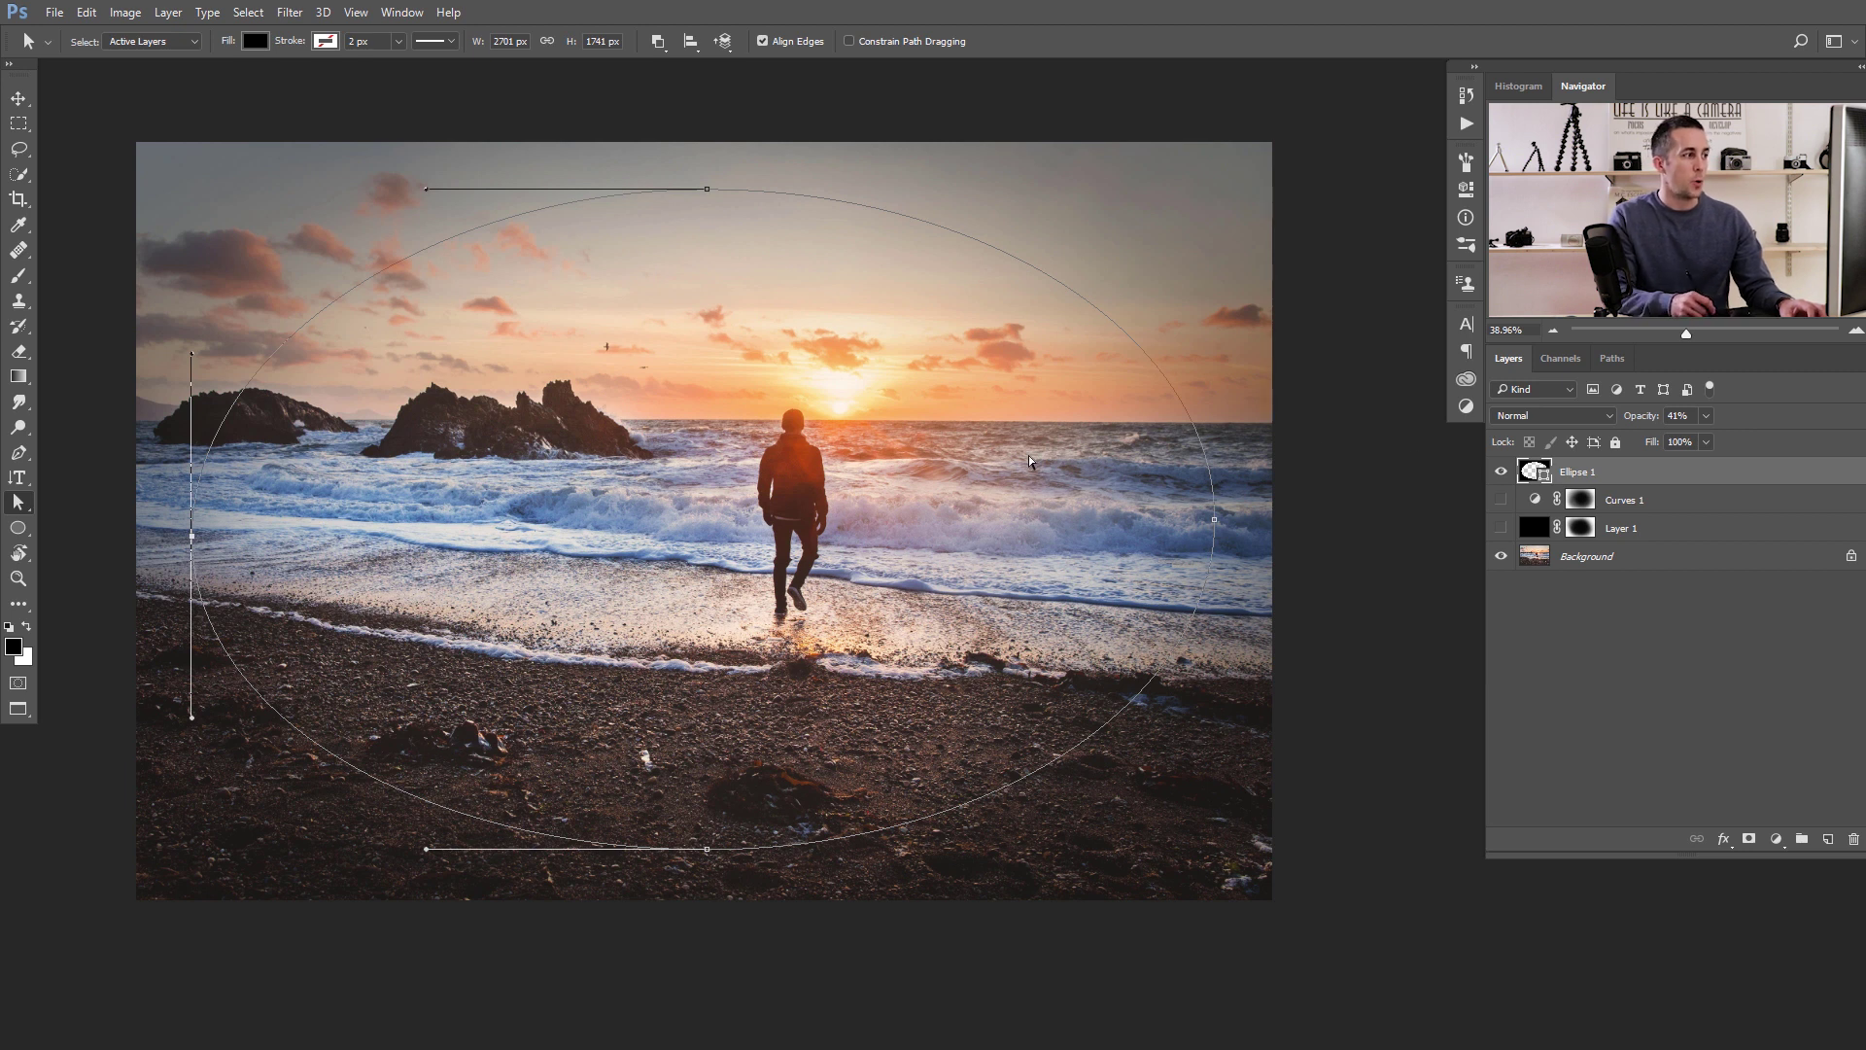
key(ctrl+t)
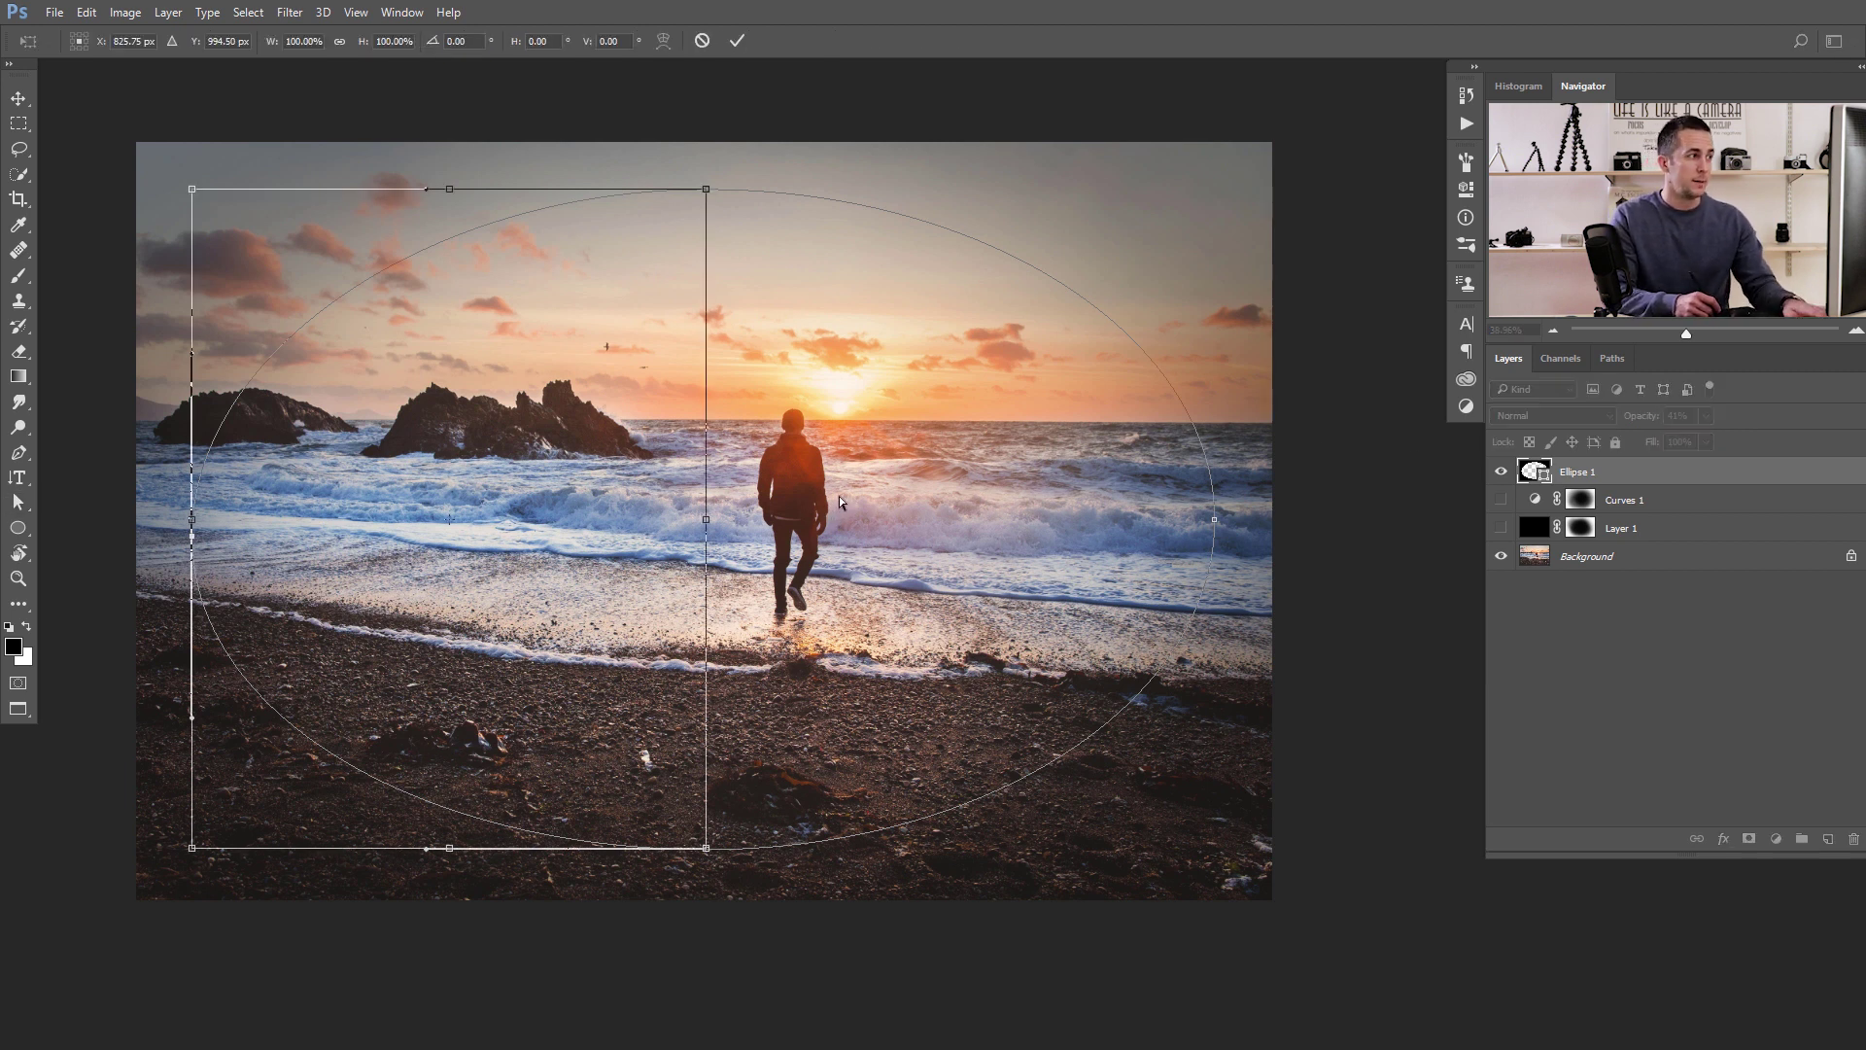
key(Return)
Scale the whole ellipse to about half its width and three-quarters of its height around the man, and compare it with the original photo.
click(18, 99)
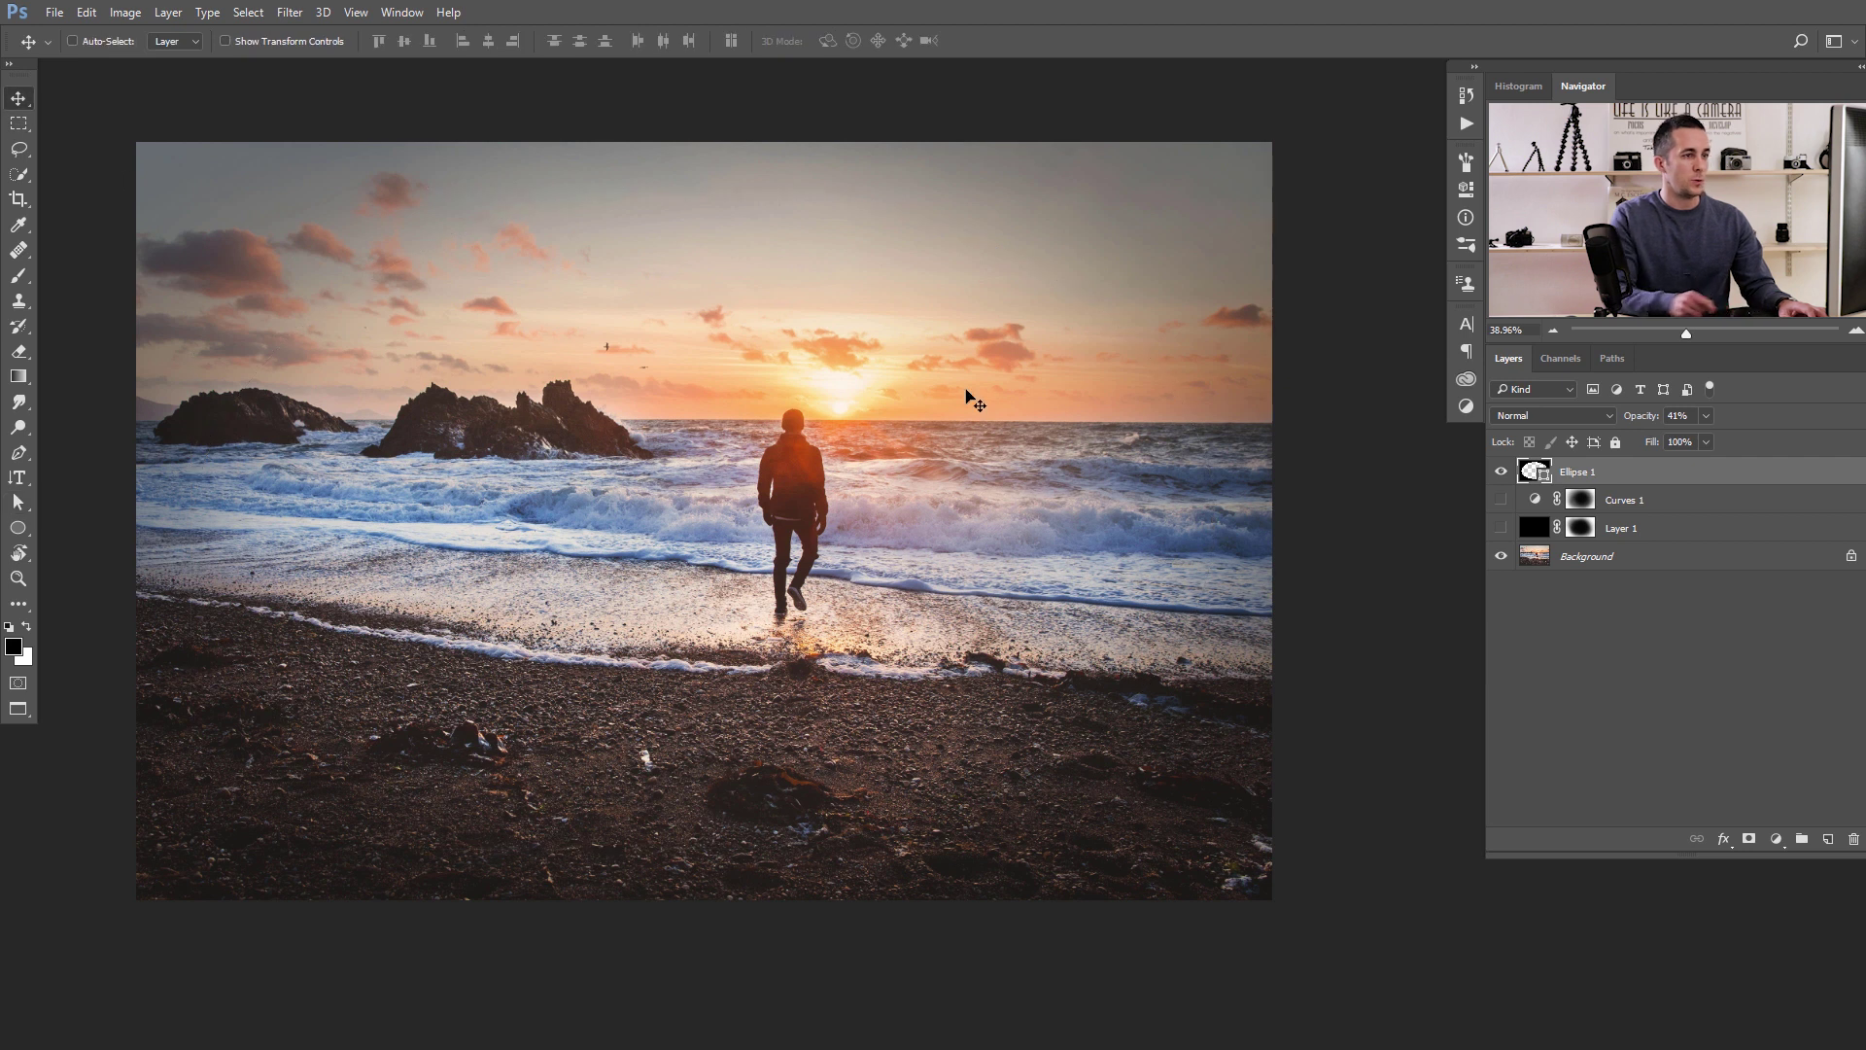
key(ctrl+t)
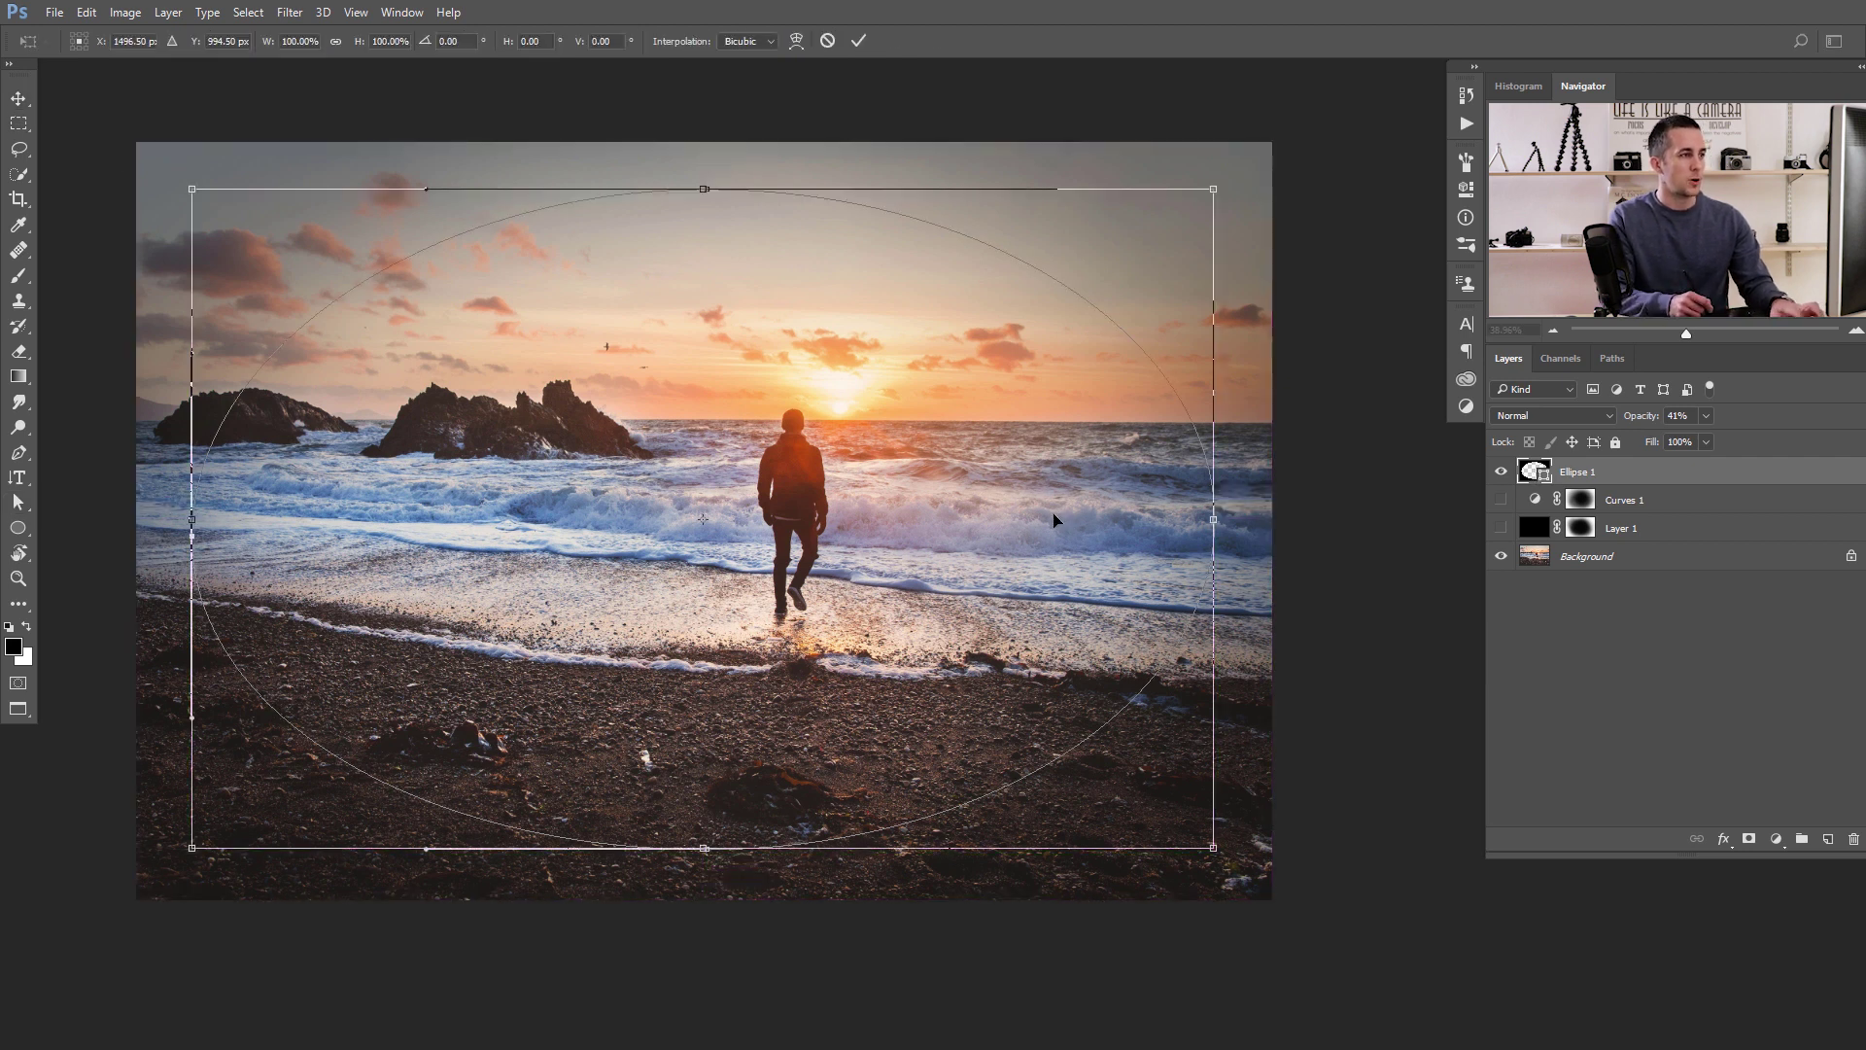
drag(1217, 187, 1012, 321)
drag(958, 509, 1073, 470)
drag(821, 261, 822, 156)
drag(981, 323, 962, 354)
drag(1106, 207, 1054, 262)
drag(976, 496, 966, 510)
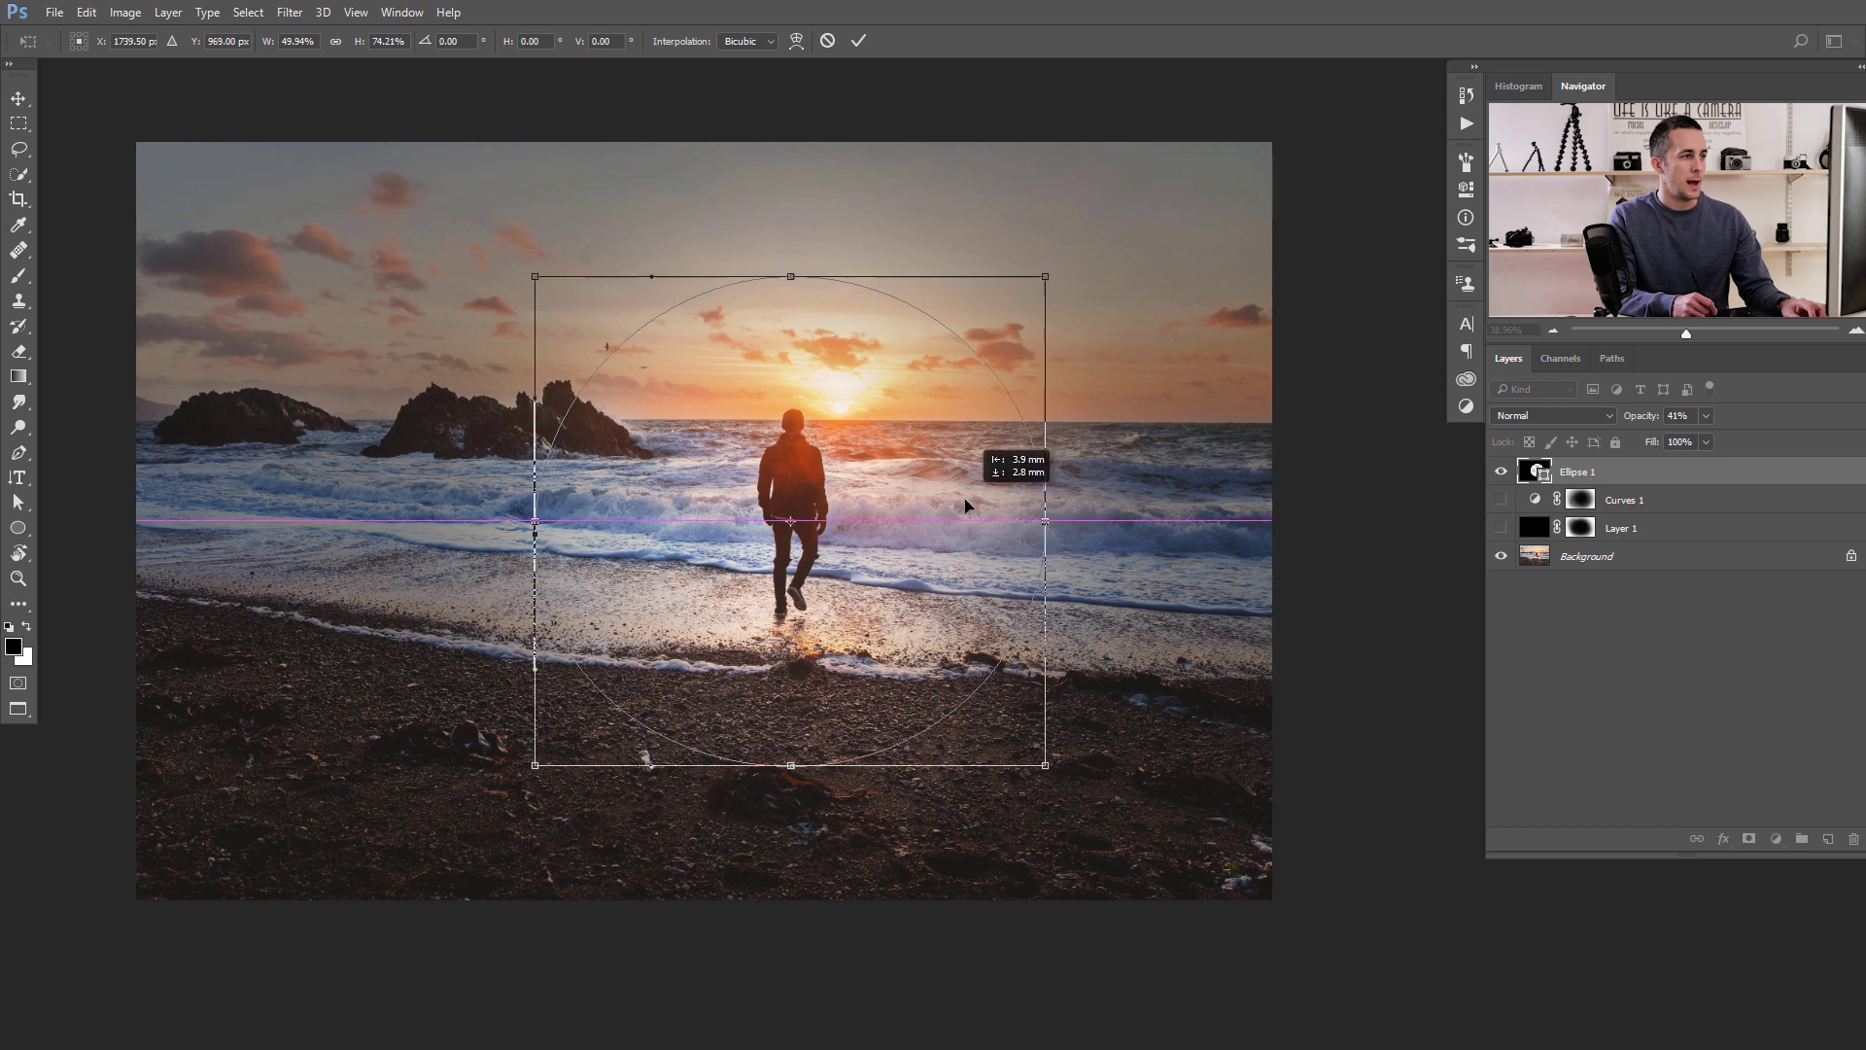
drag(1052, 276, 1059, 261)
key(Return)
click(1501, 472)
click(1501, 473)
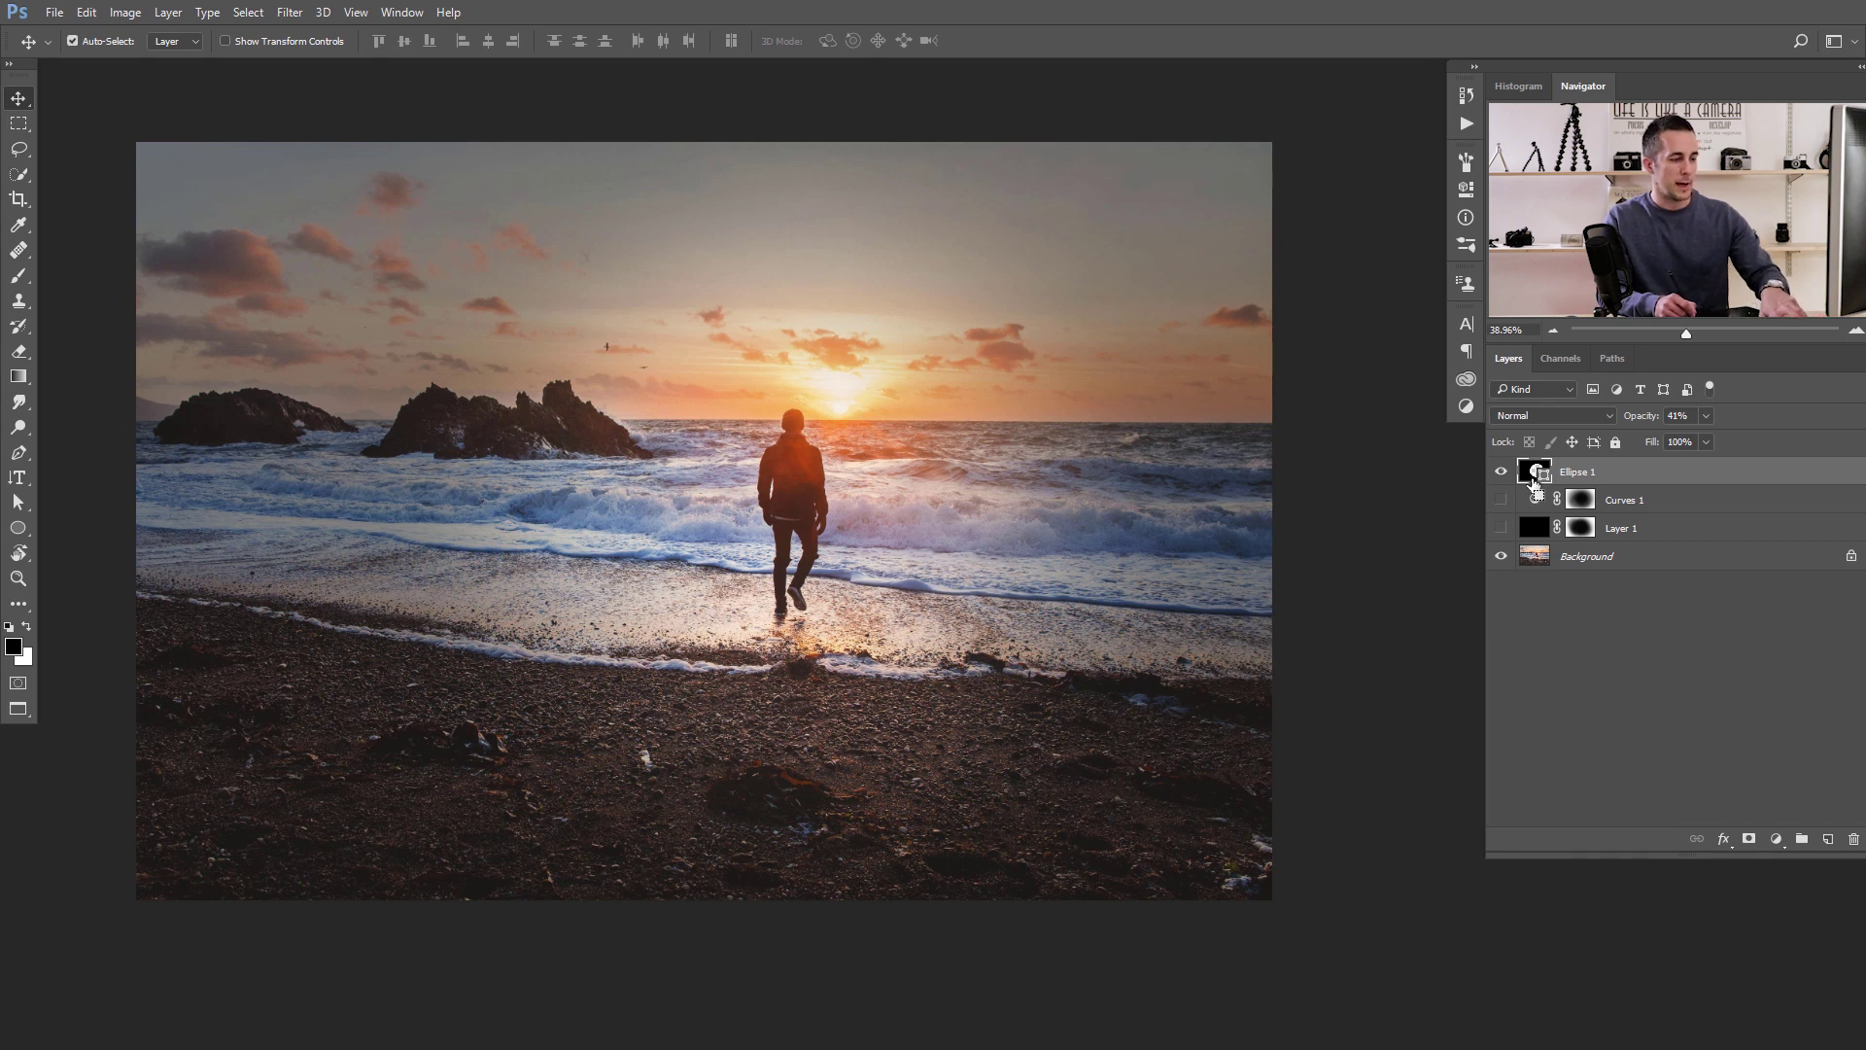
Duplicate the Ellipse 1 layer and enlarge the copy to about 211% width and 133% height, nearly filling the photo.
key(ctrl+j)
key(ctrl+t)
drag(1058, 522, 1365, 523)
drag(1018, 541, 948, 549)
drag(718, 240, 718, 149)
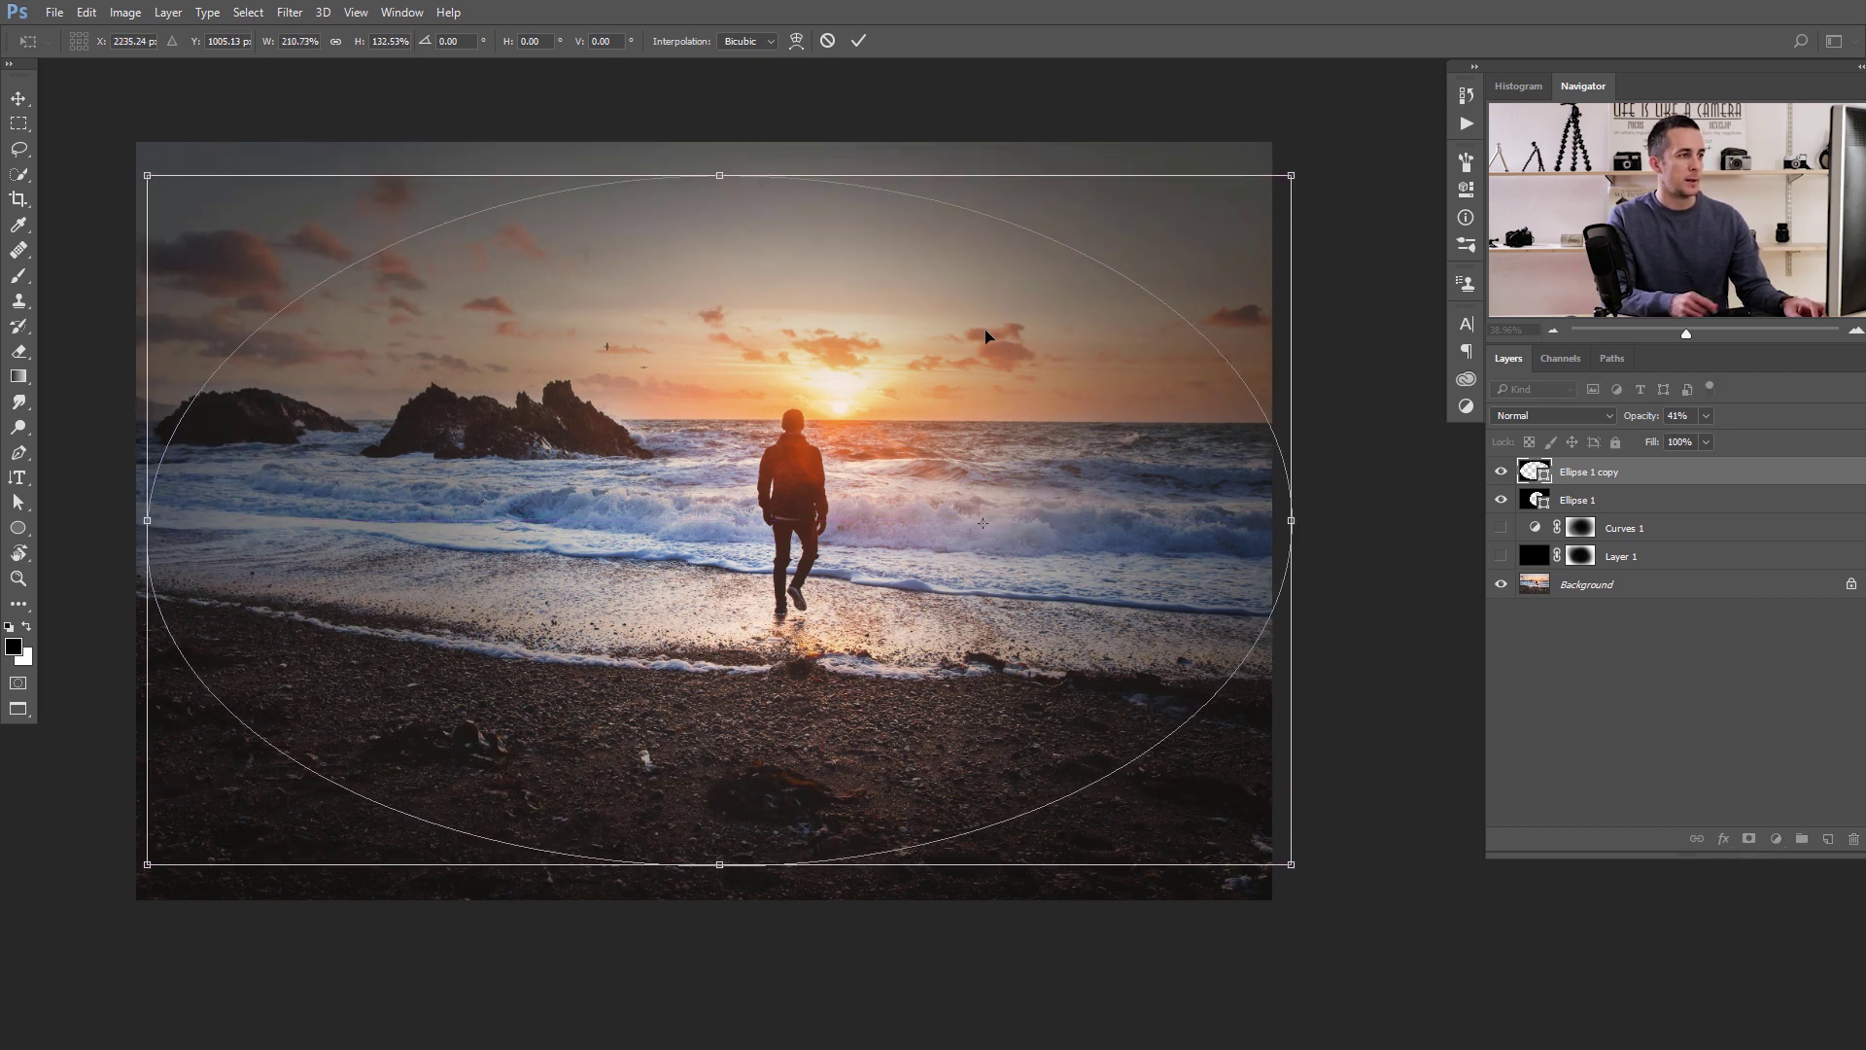
key(Return)
Adjust the Ellipse 1 layer's opacity, set the copy's opacity to 62%, and compare the effect of each ellipse layer.
click(1535, 501)
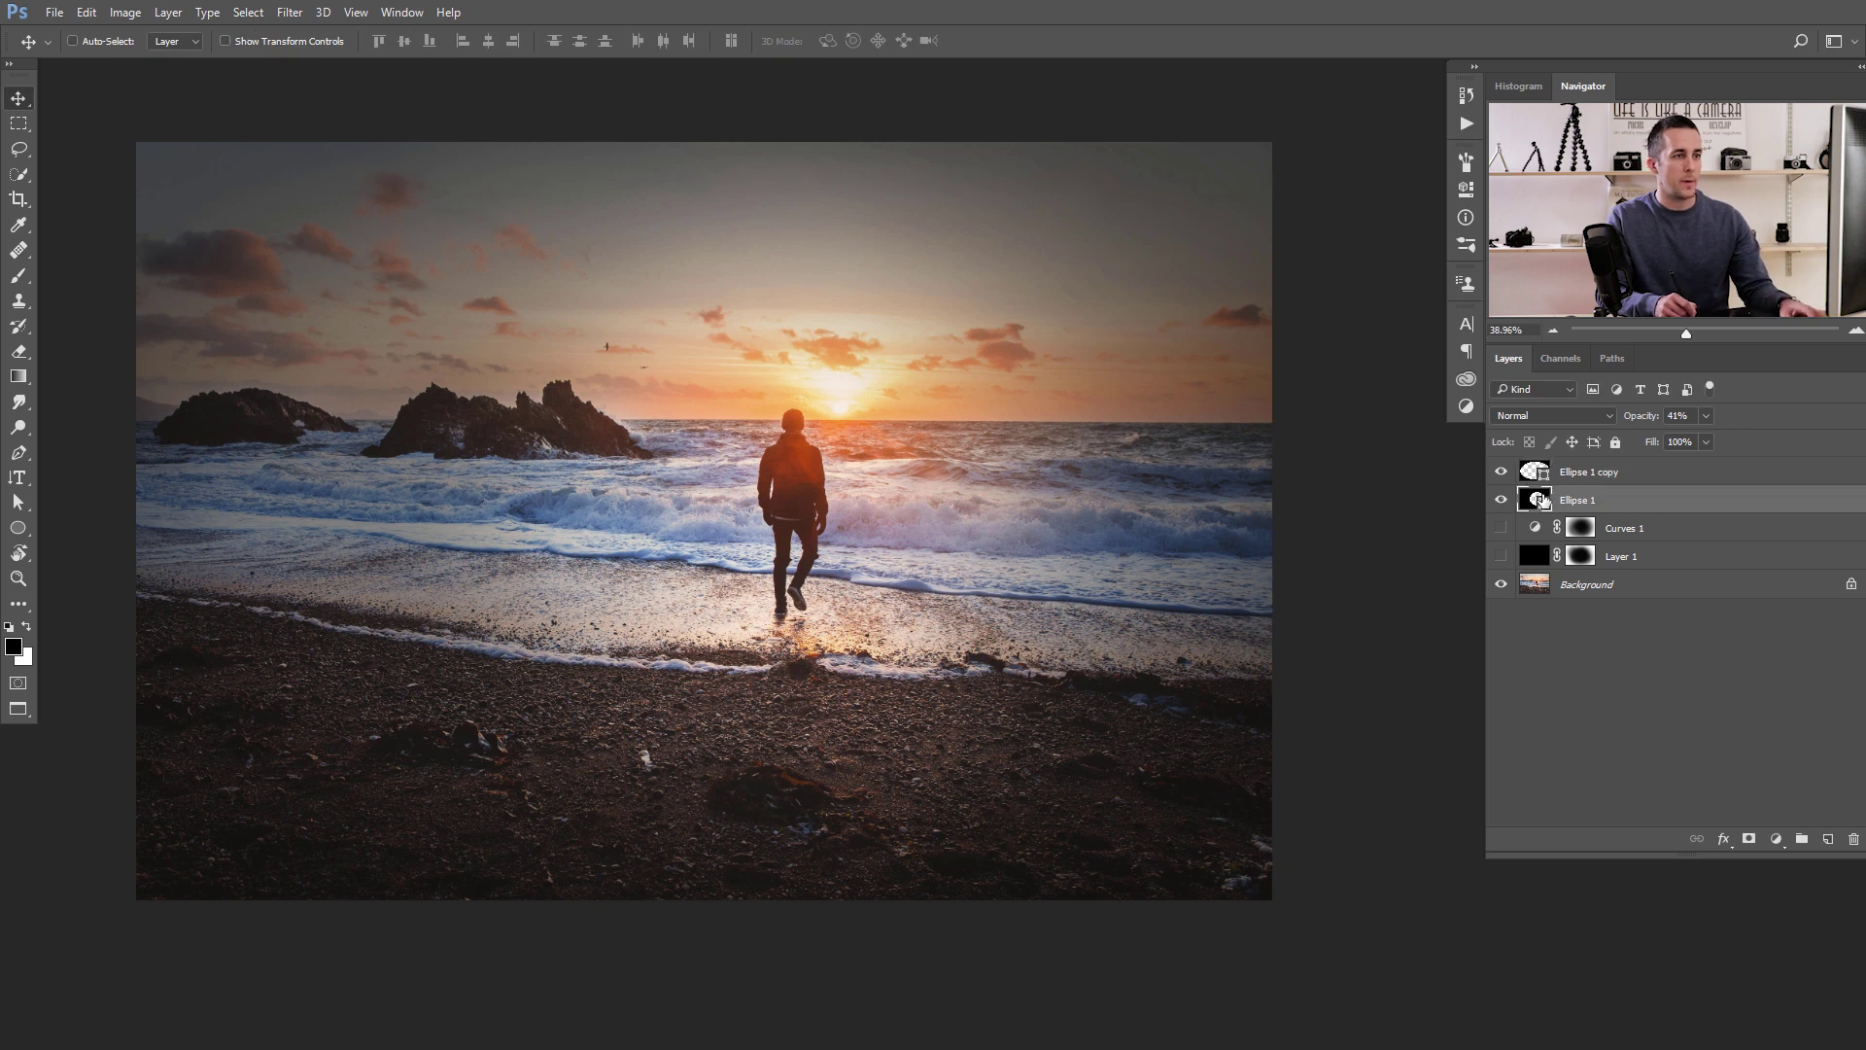
mouse_move(1641, 417)
mouse_down()
mouse_move(1615, 419)
mouse_move(1671, 418)
mouse_up()
click(1542, 474)
click(1501, 500)
click(1502, 500)
click(1502, 473)
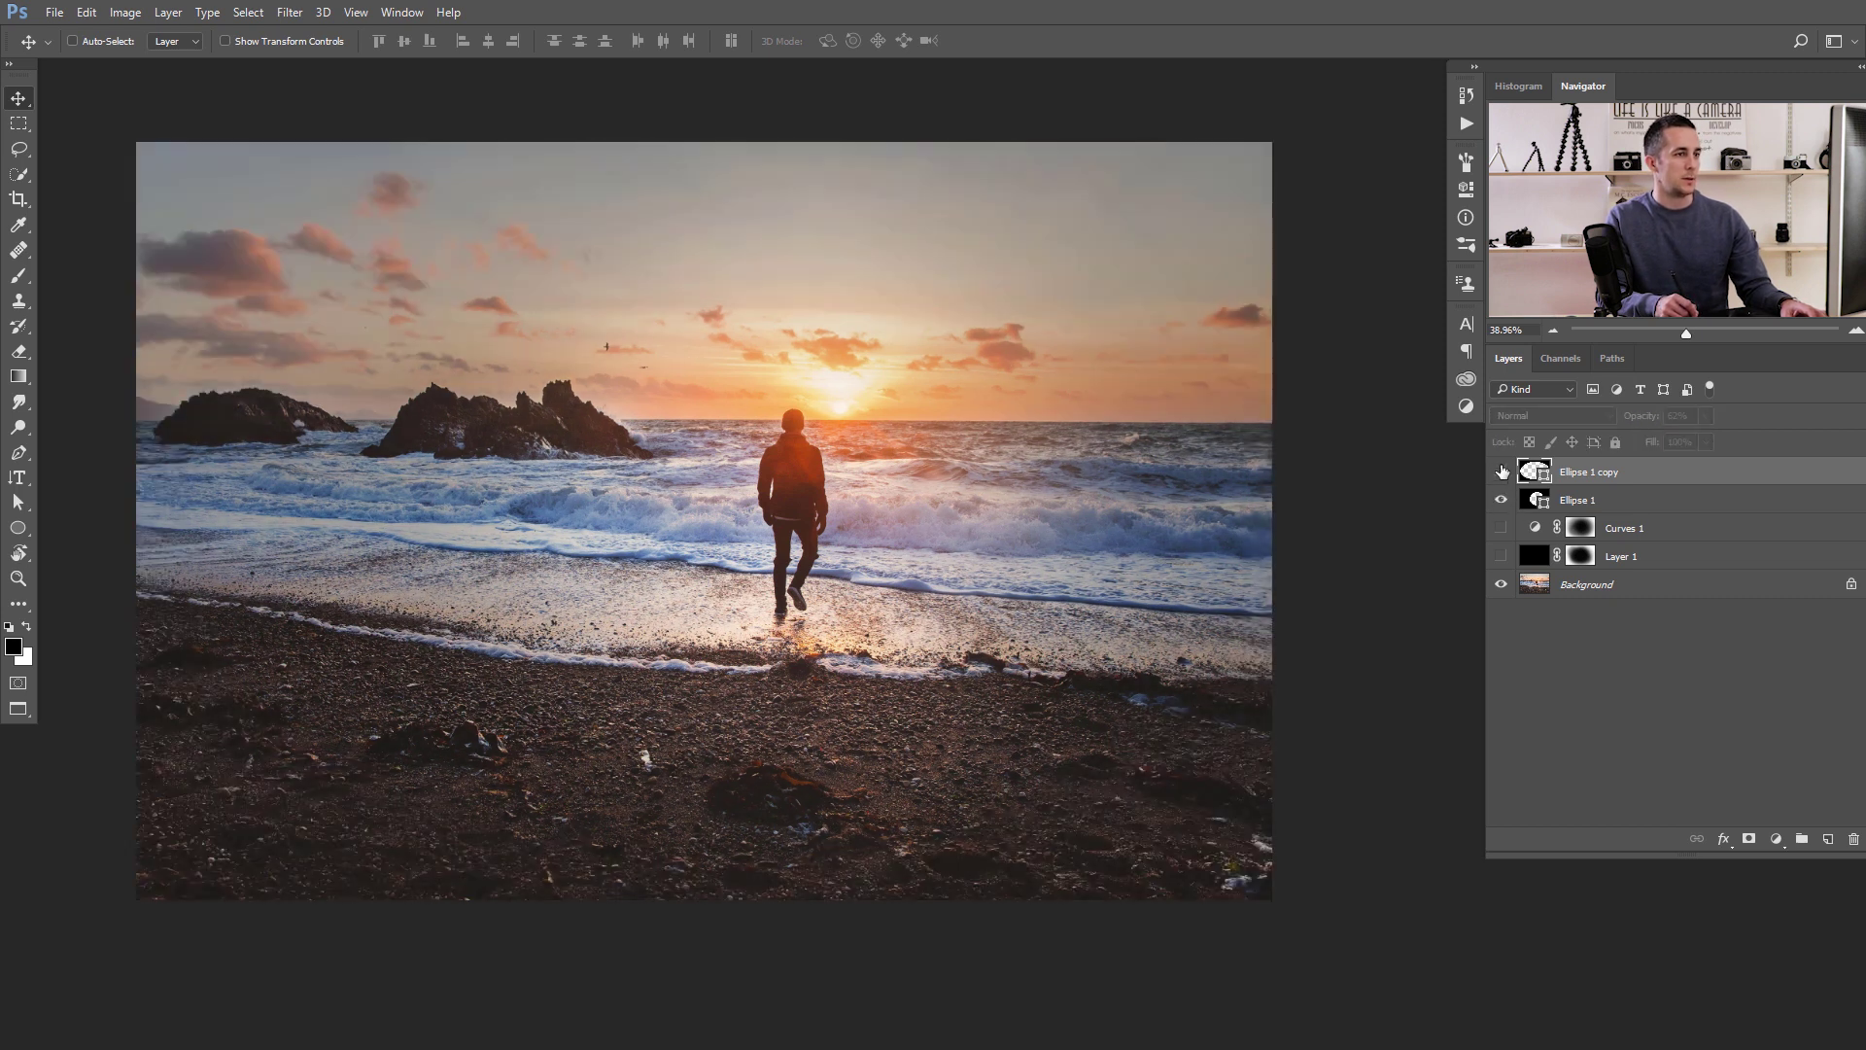
click(1501, 473)
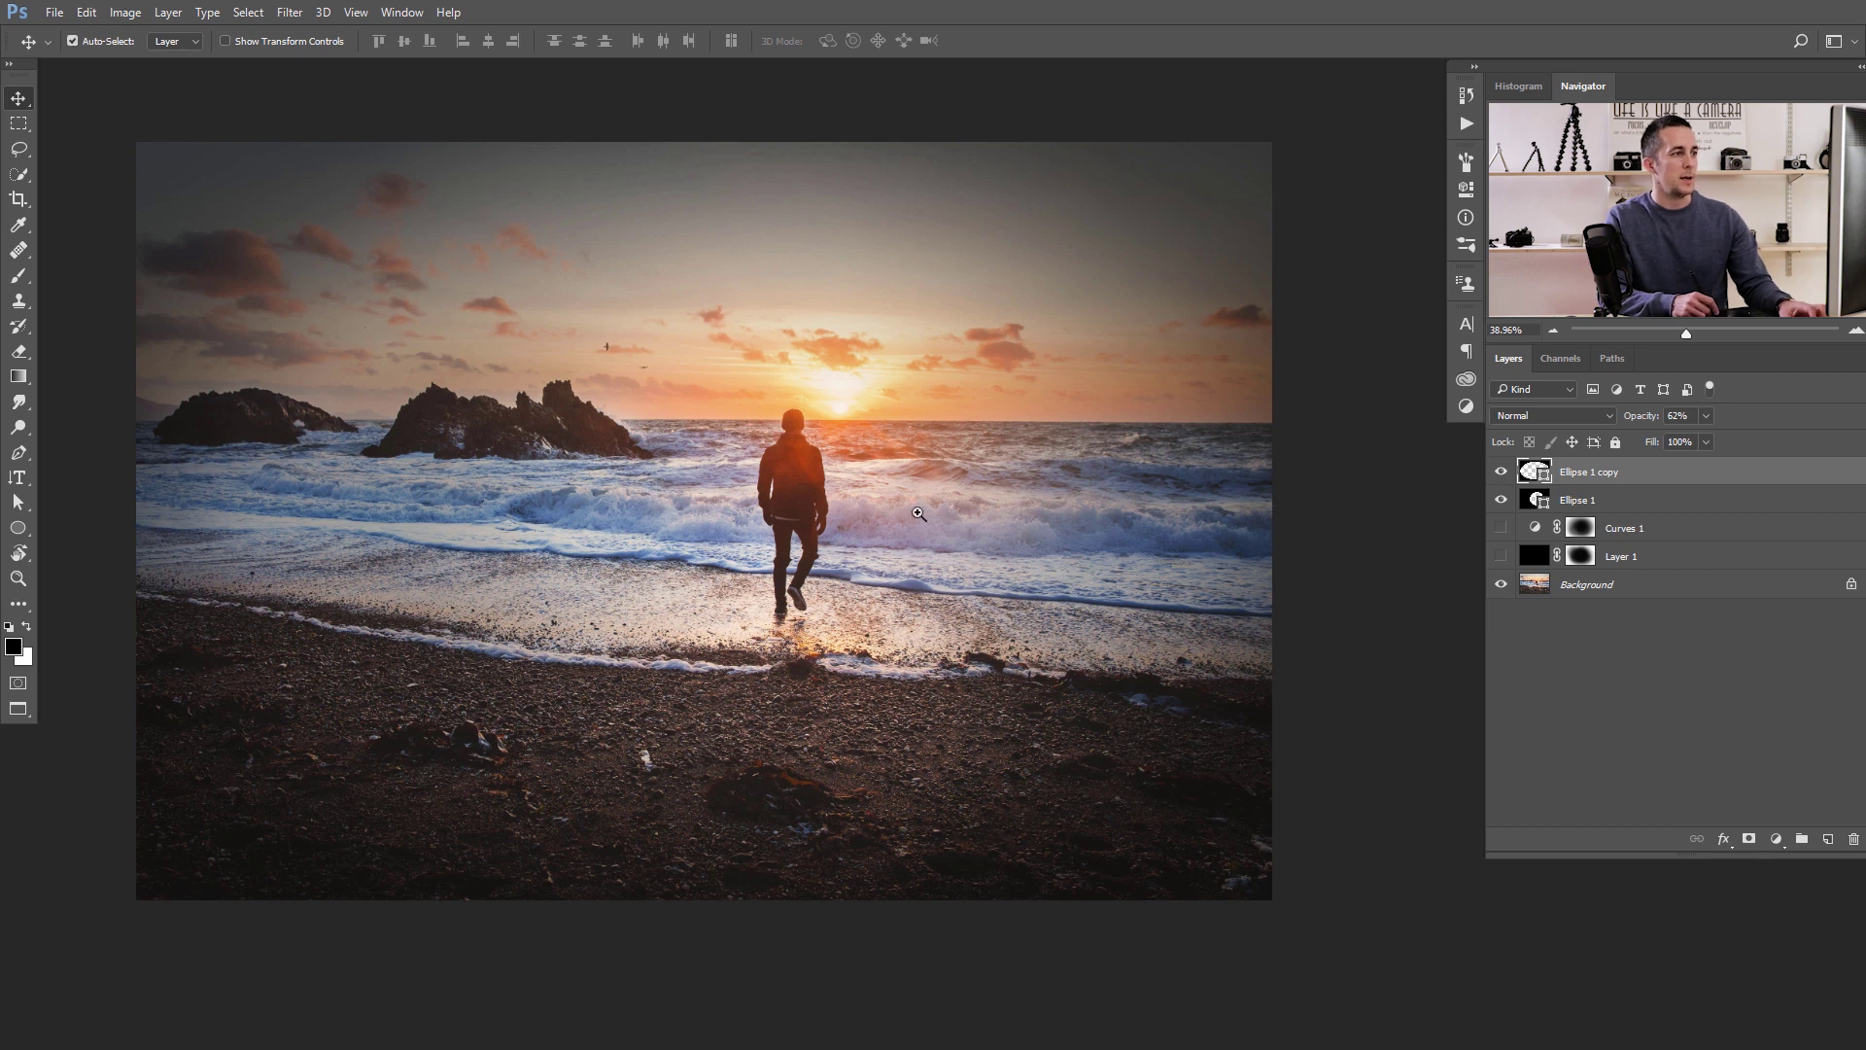
drag(919, 513, 900, 527)
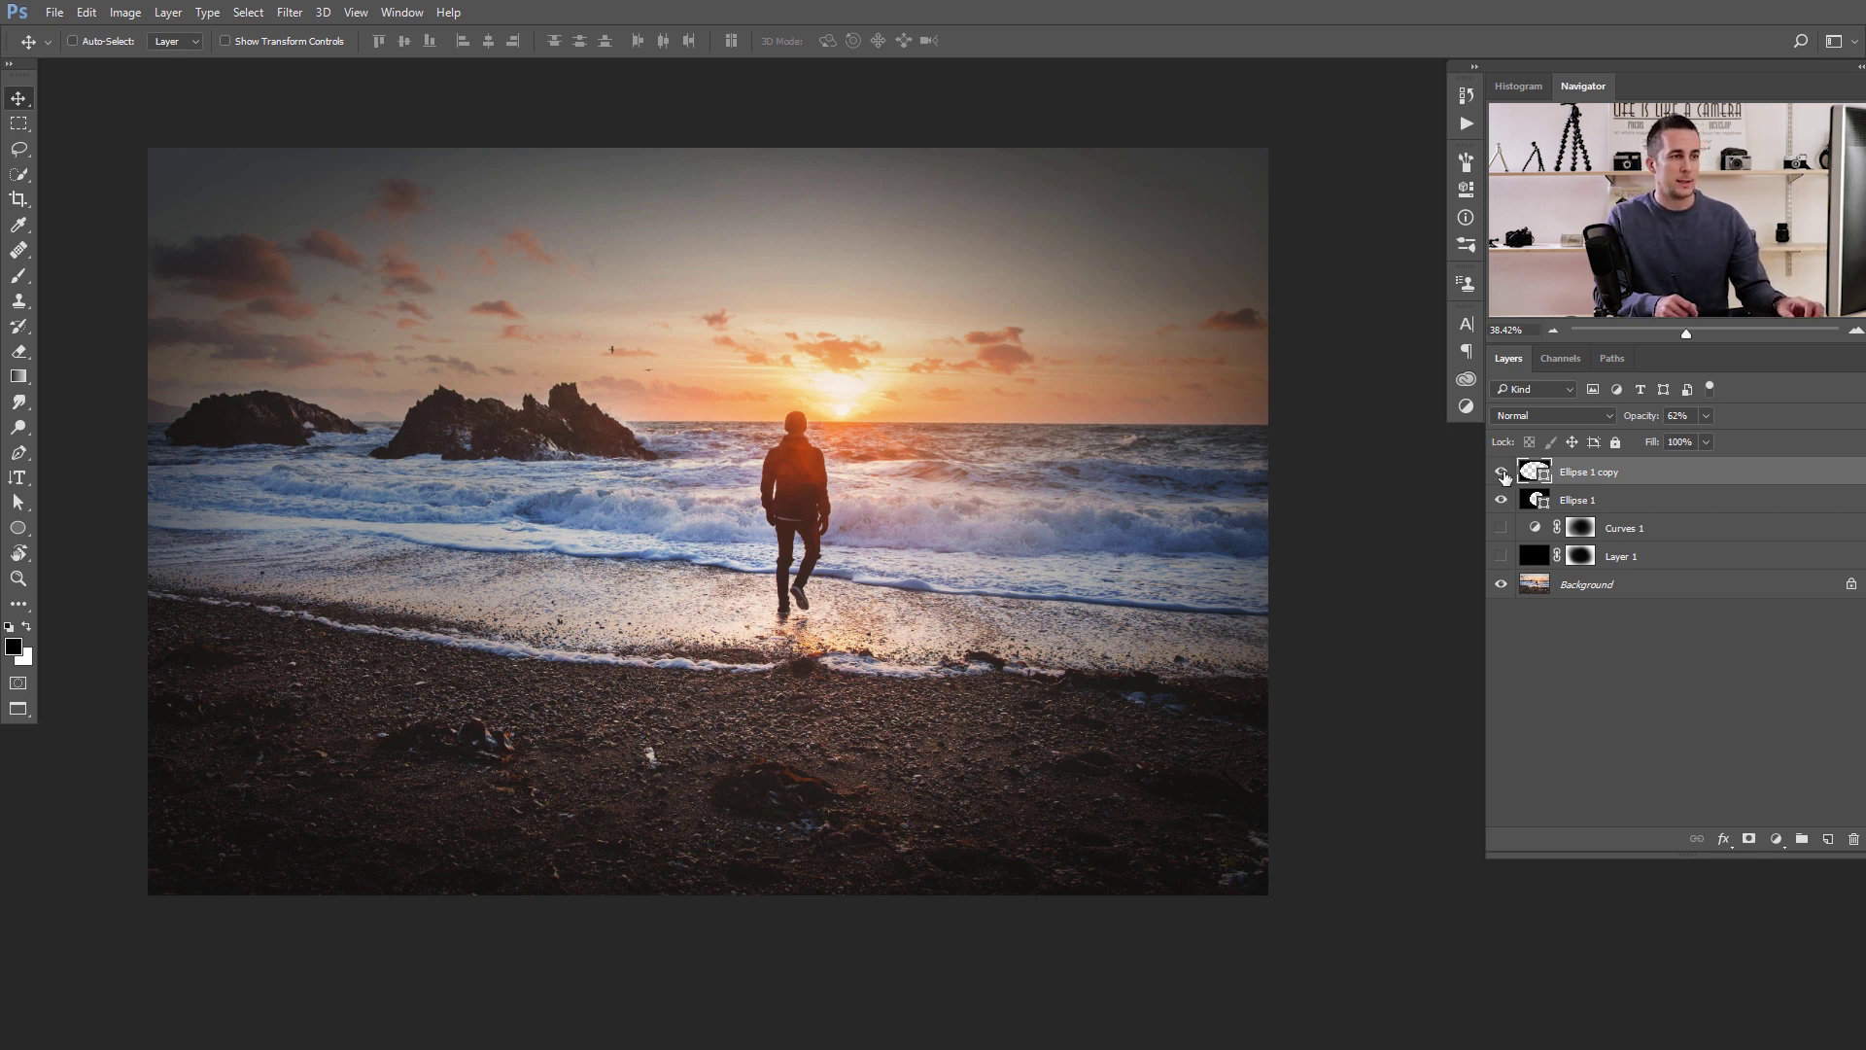
Hide both ellipse layers and duplicate the Background layer directly above the original.
drag(1504, 474, 1501, 502)
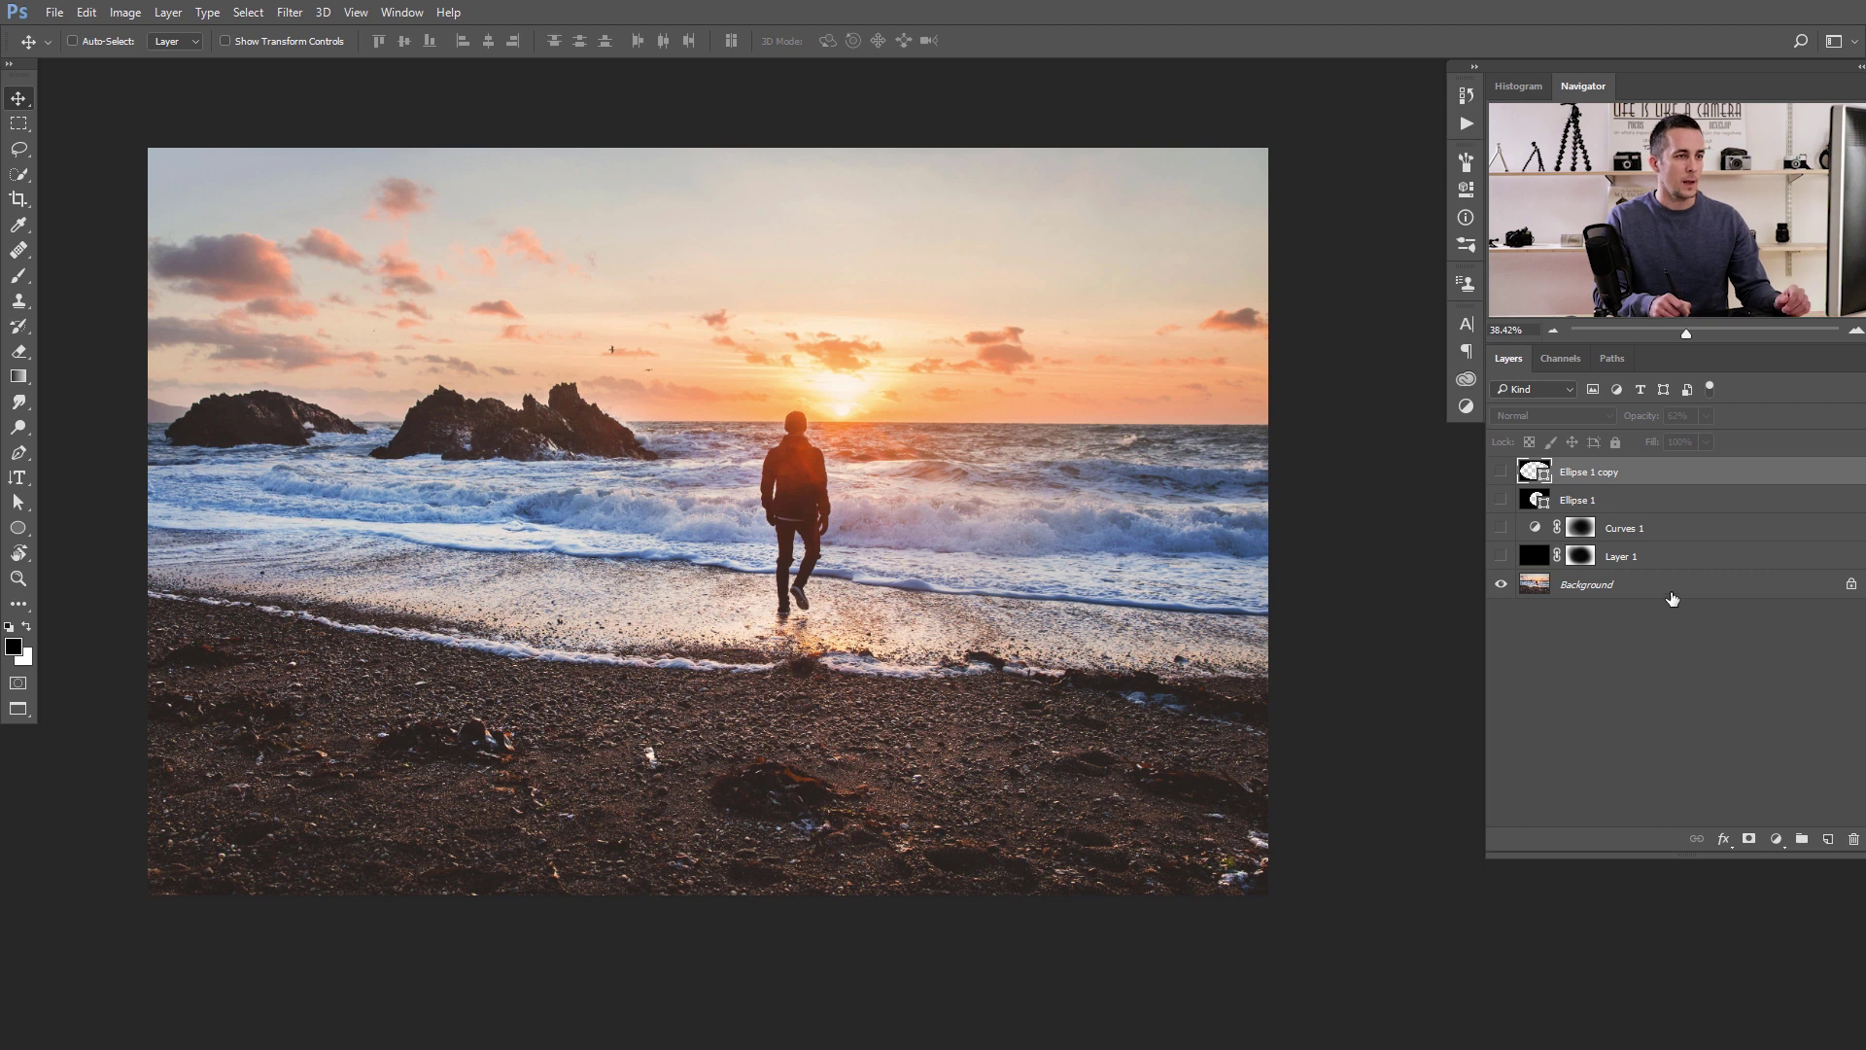
click(1662, 602)
alt+drag(1565, 590, 1566, 583)
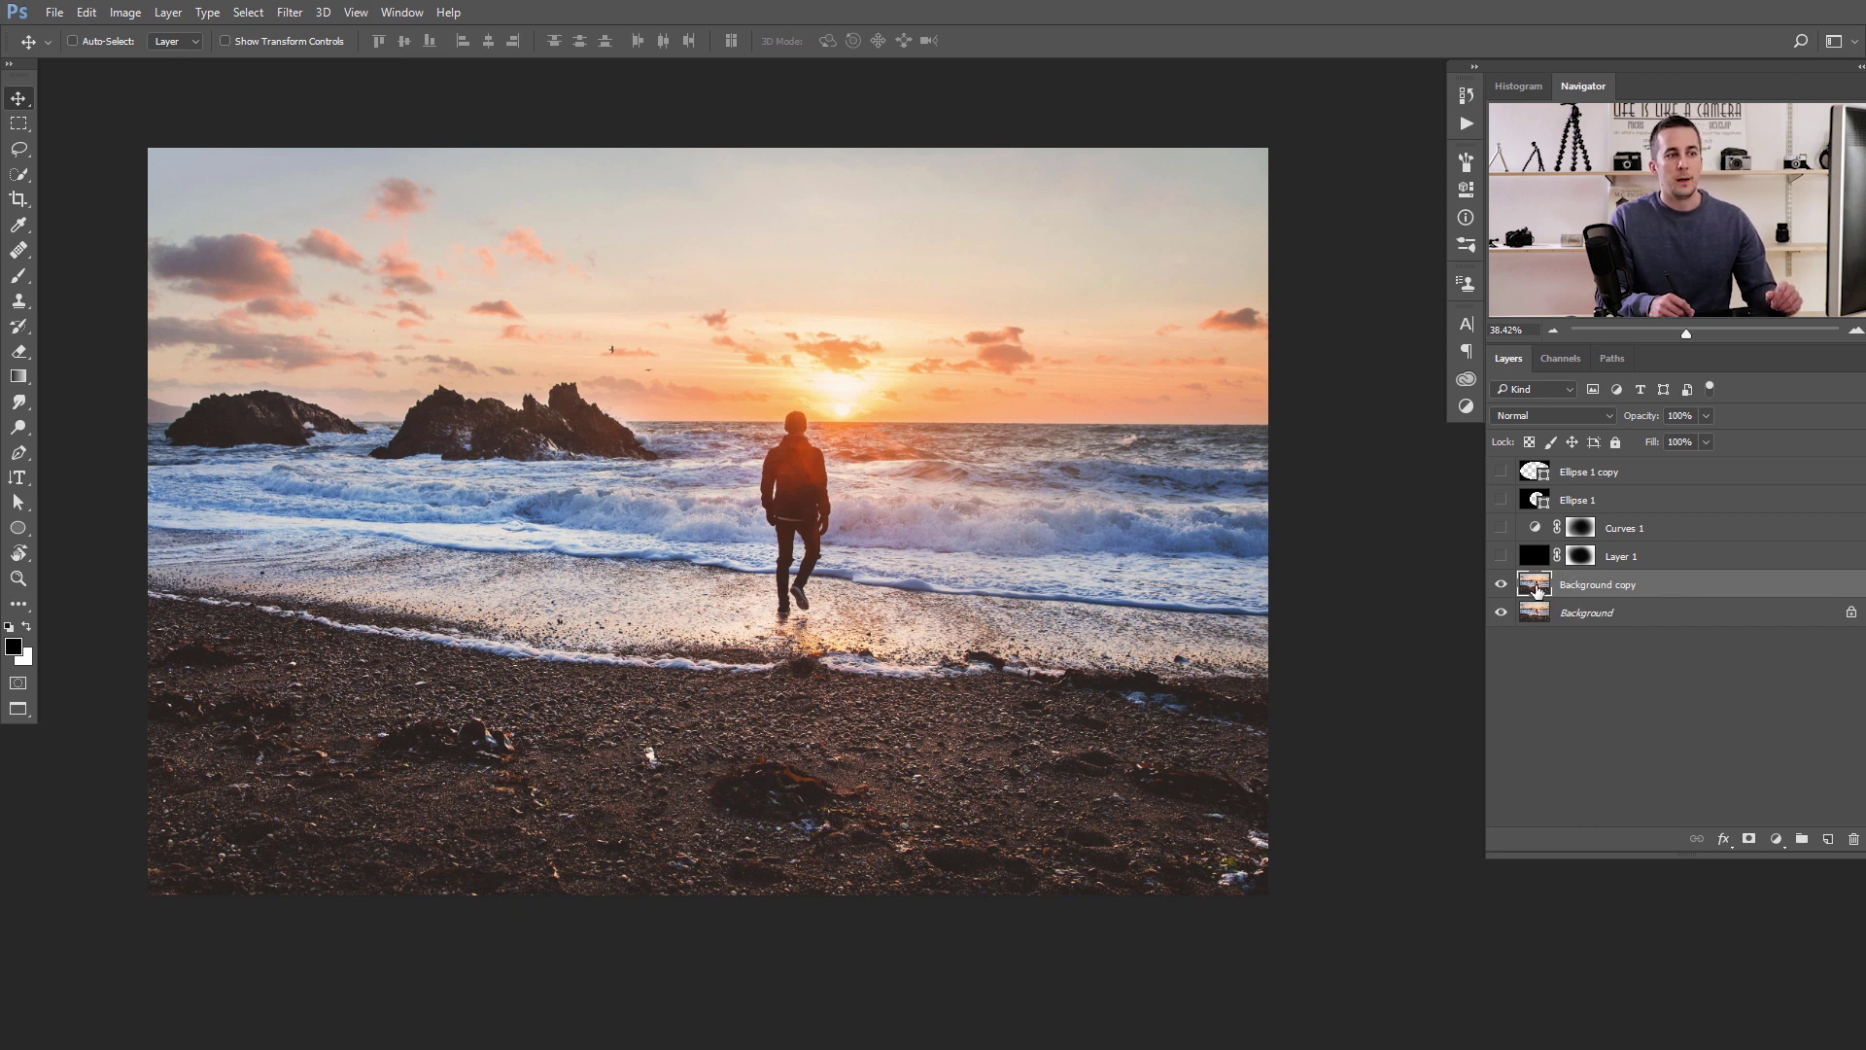
Add a Gradient Overlay layer style to the Background copy layer.
double_click(1671, 584)
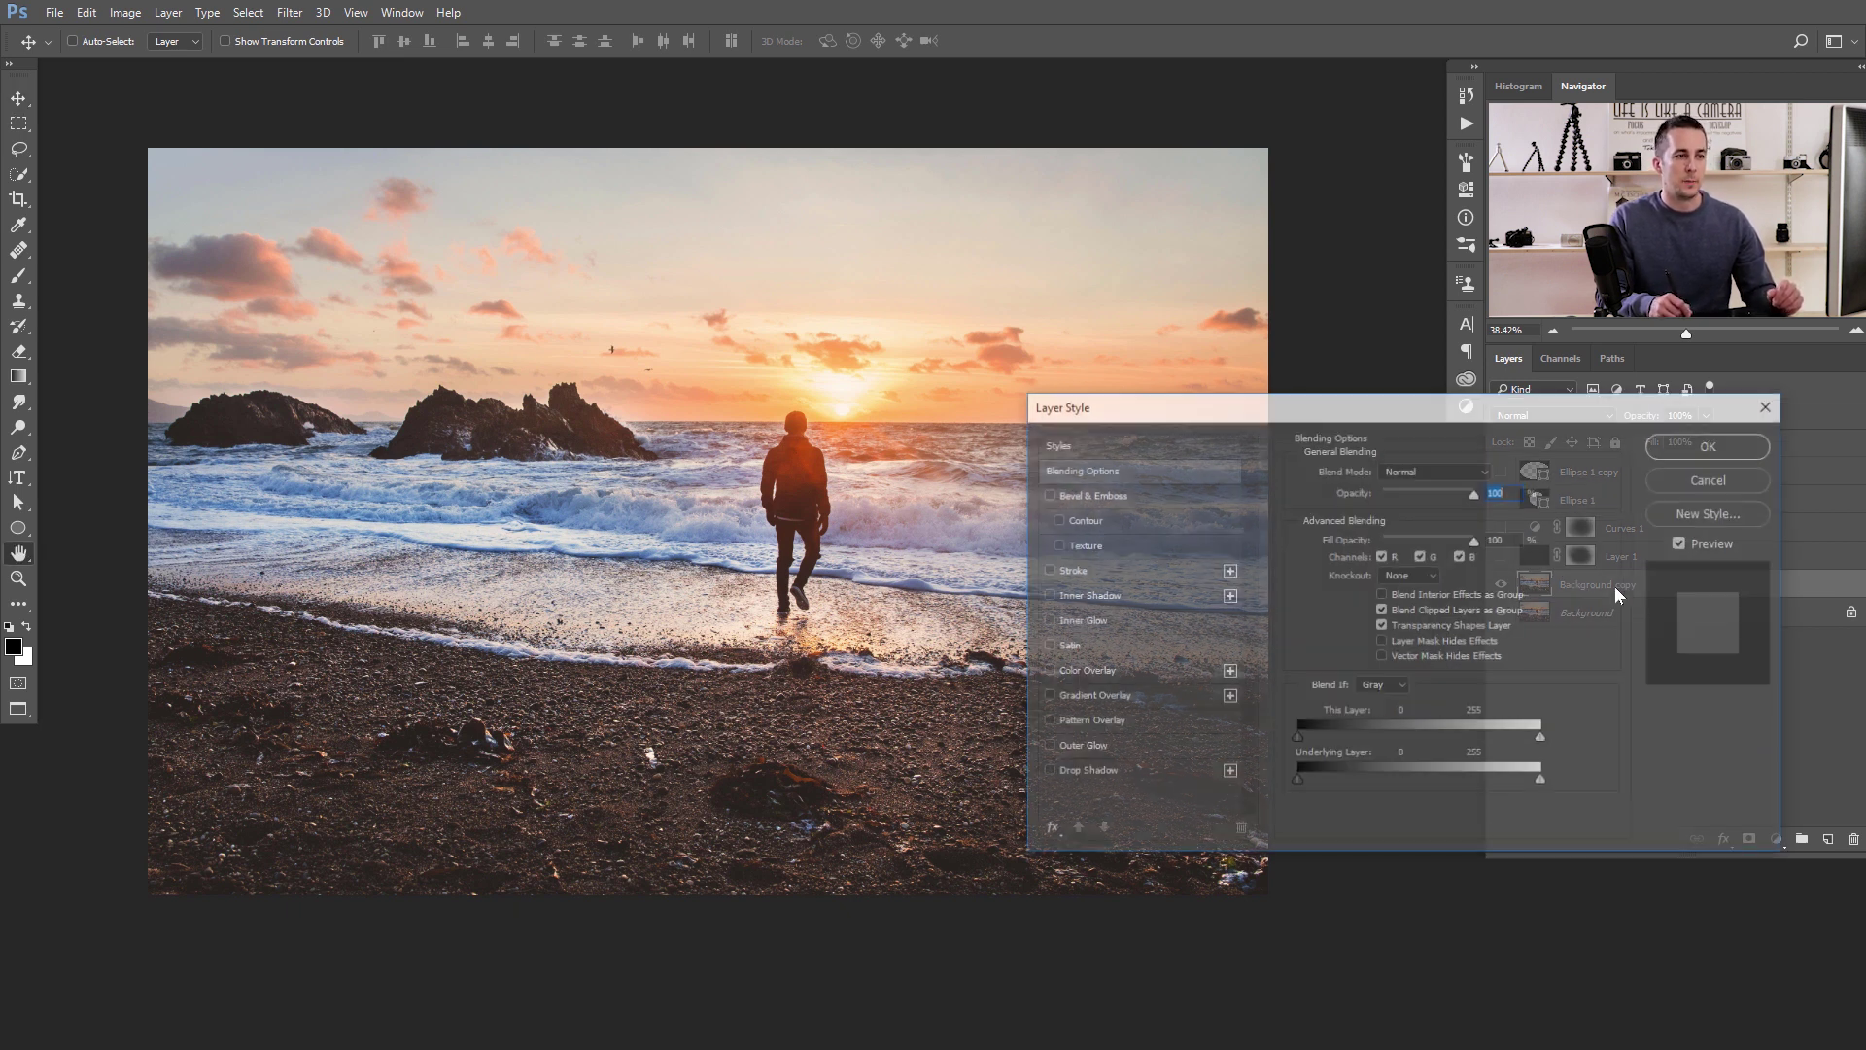
drag(1414, 426, 967, 439)
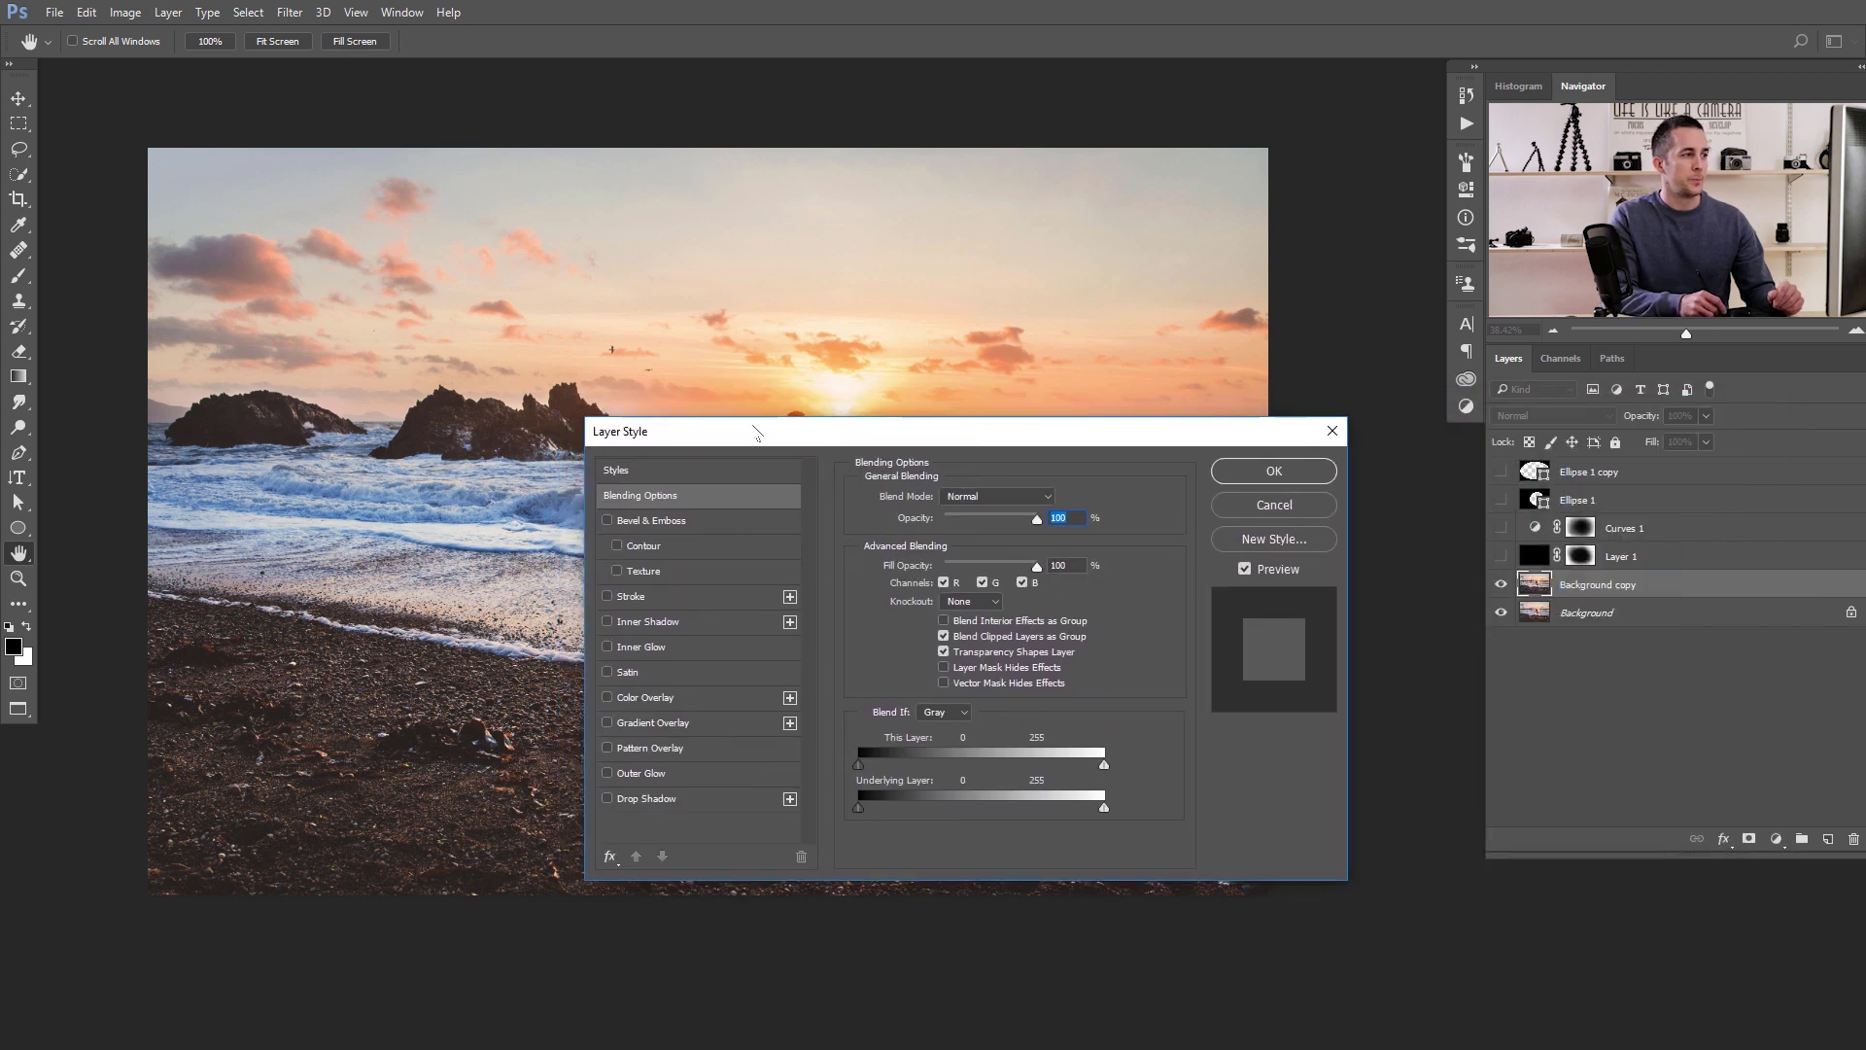
drag(754, 437, 1141, 430)
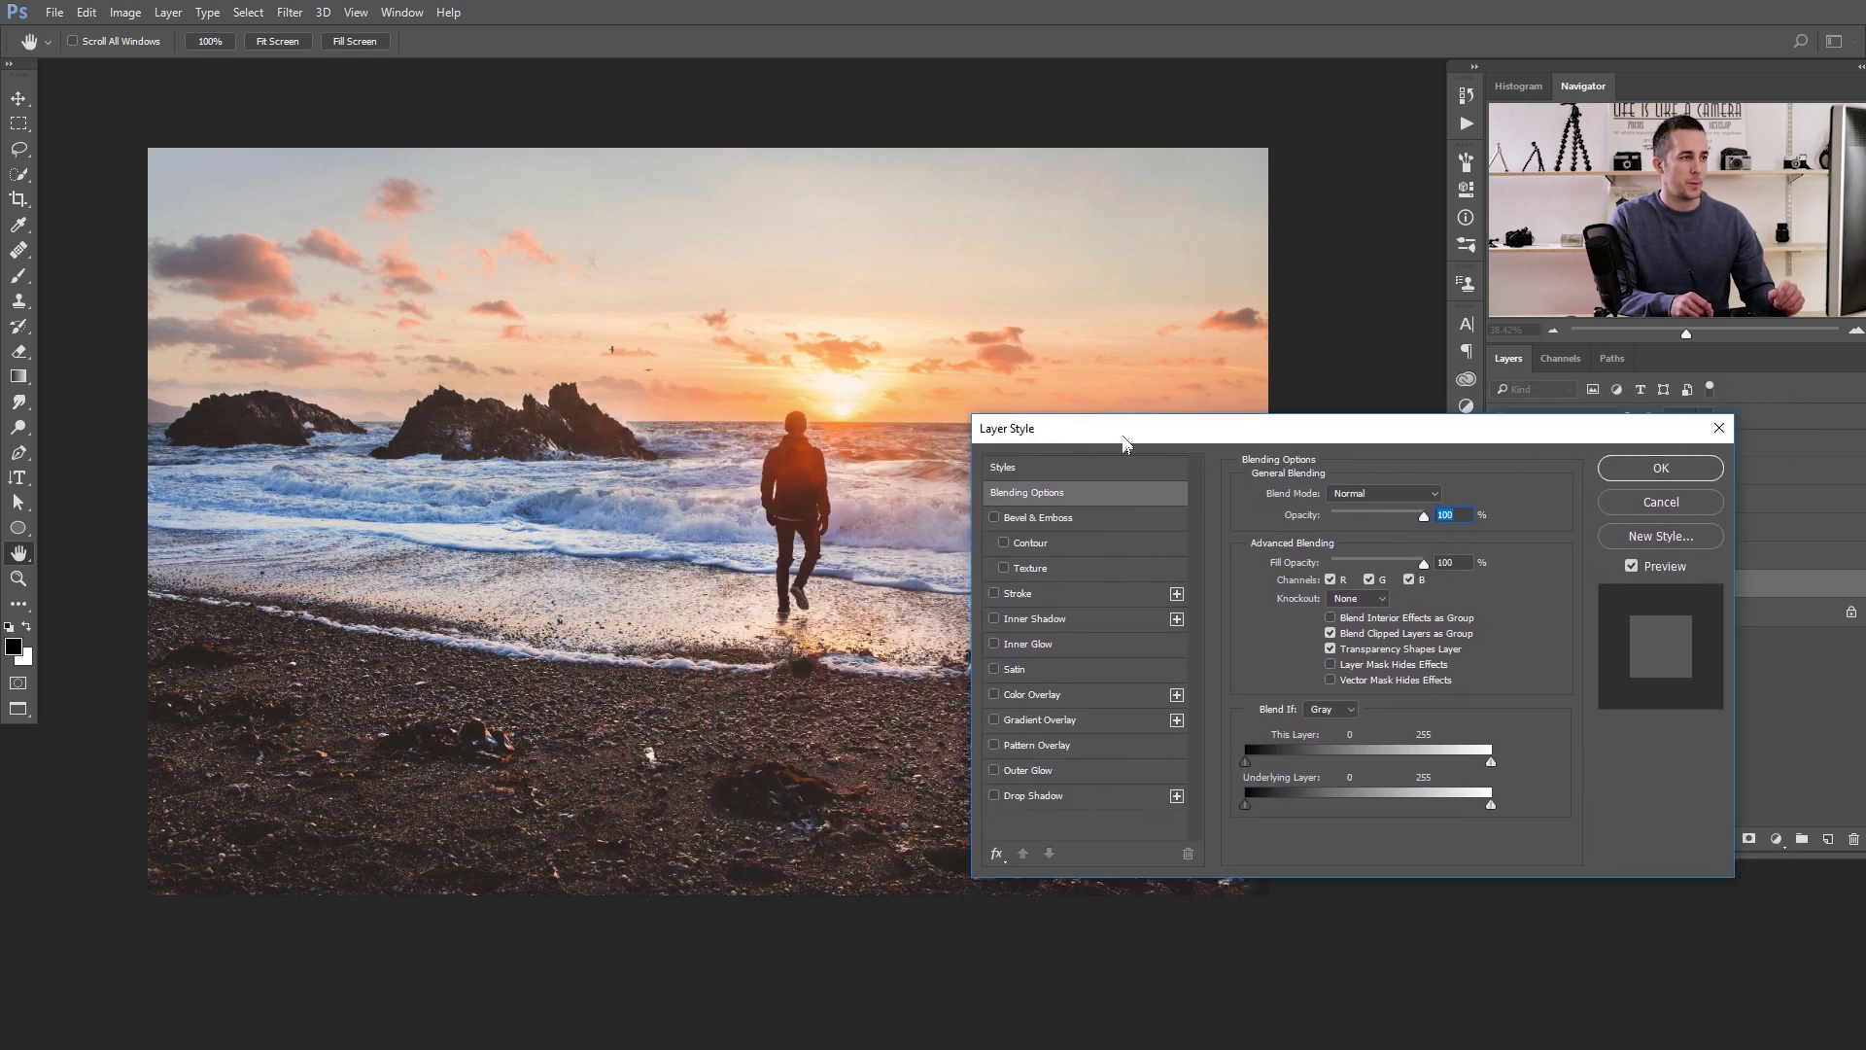
click(1028, 715)
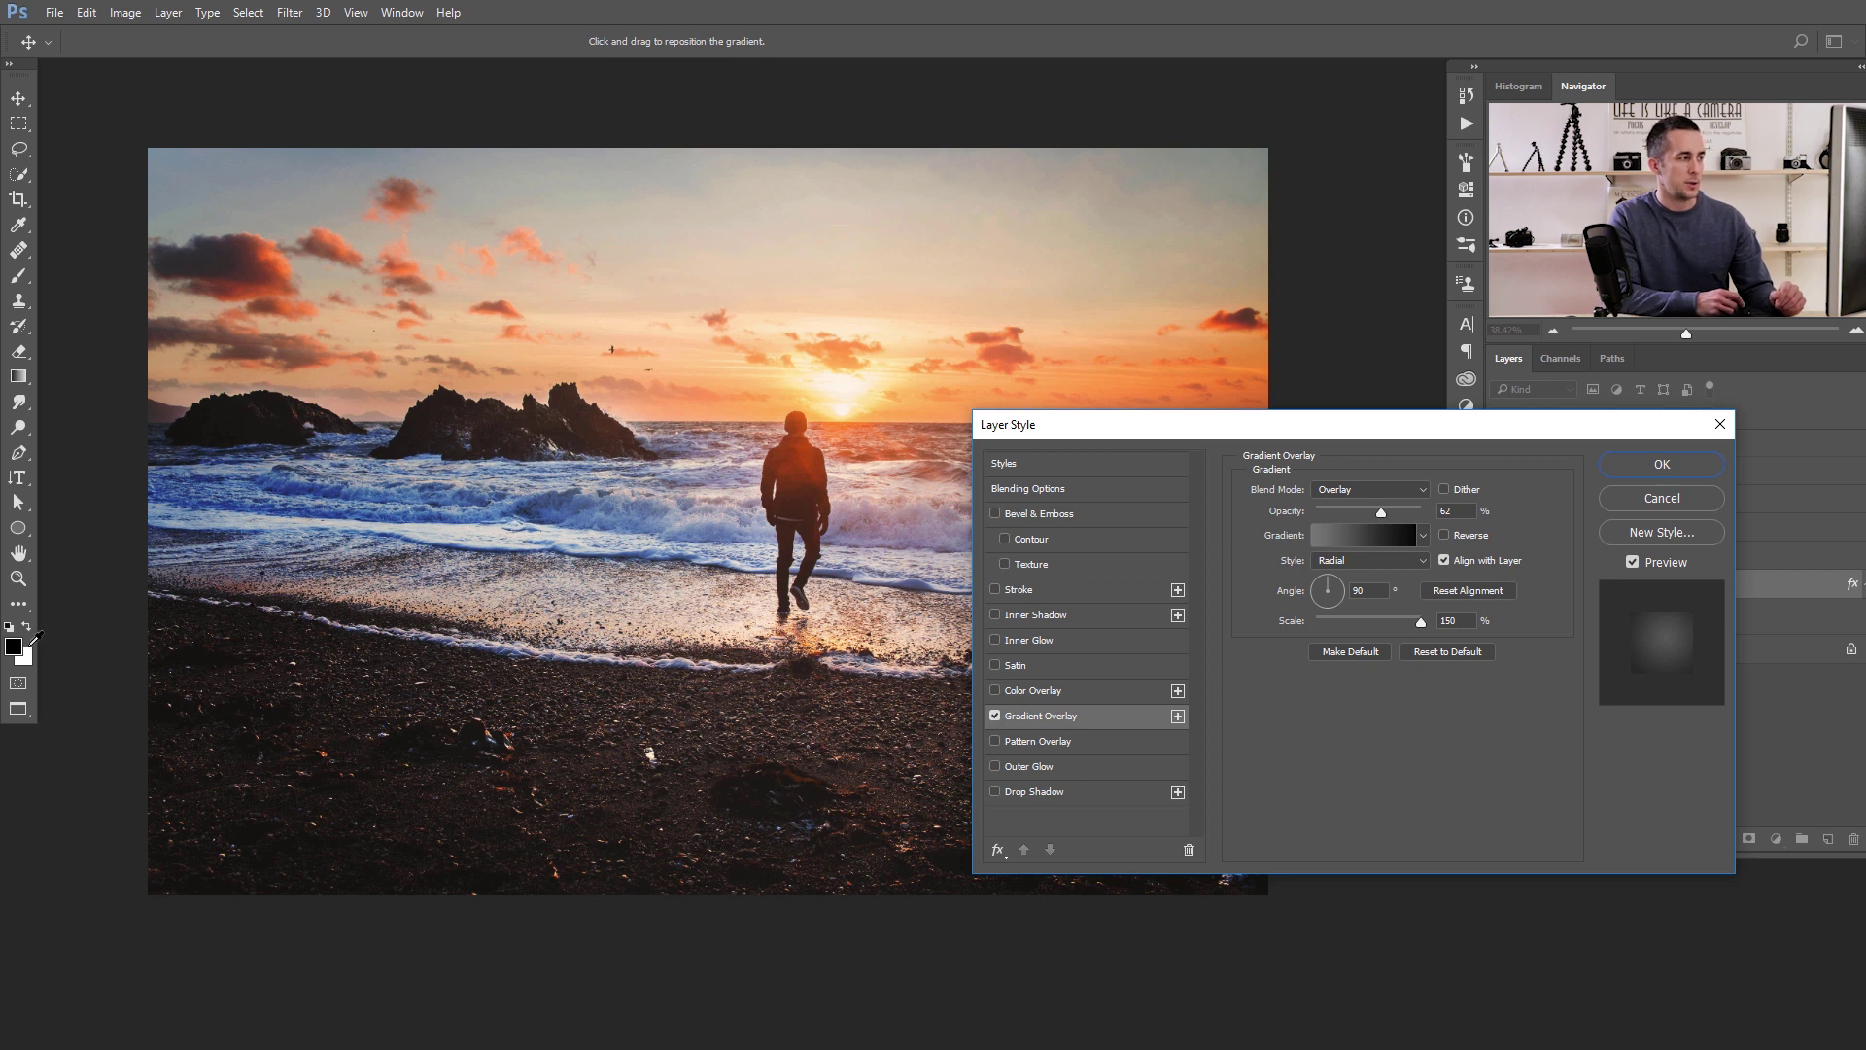
Use the Radial gradient style at 100% opacity and reposition the gradient's centre towards the man and the sun.
click(1358, 564)
click(1345, 571)
click(1358, 562)
click(1346, 584)
drag(1381, 512, 1419, 512)
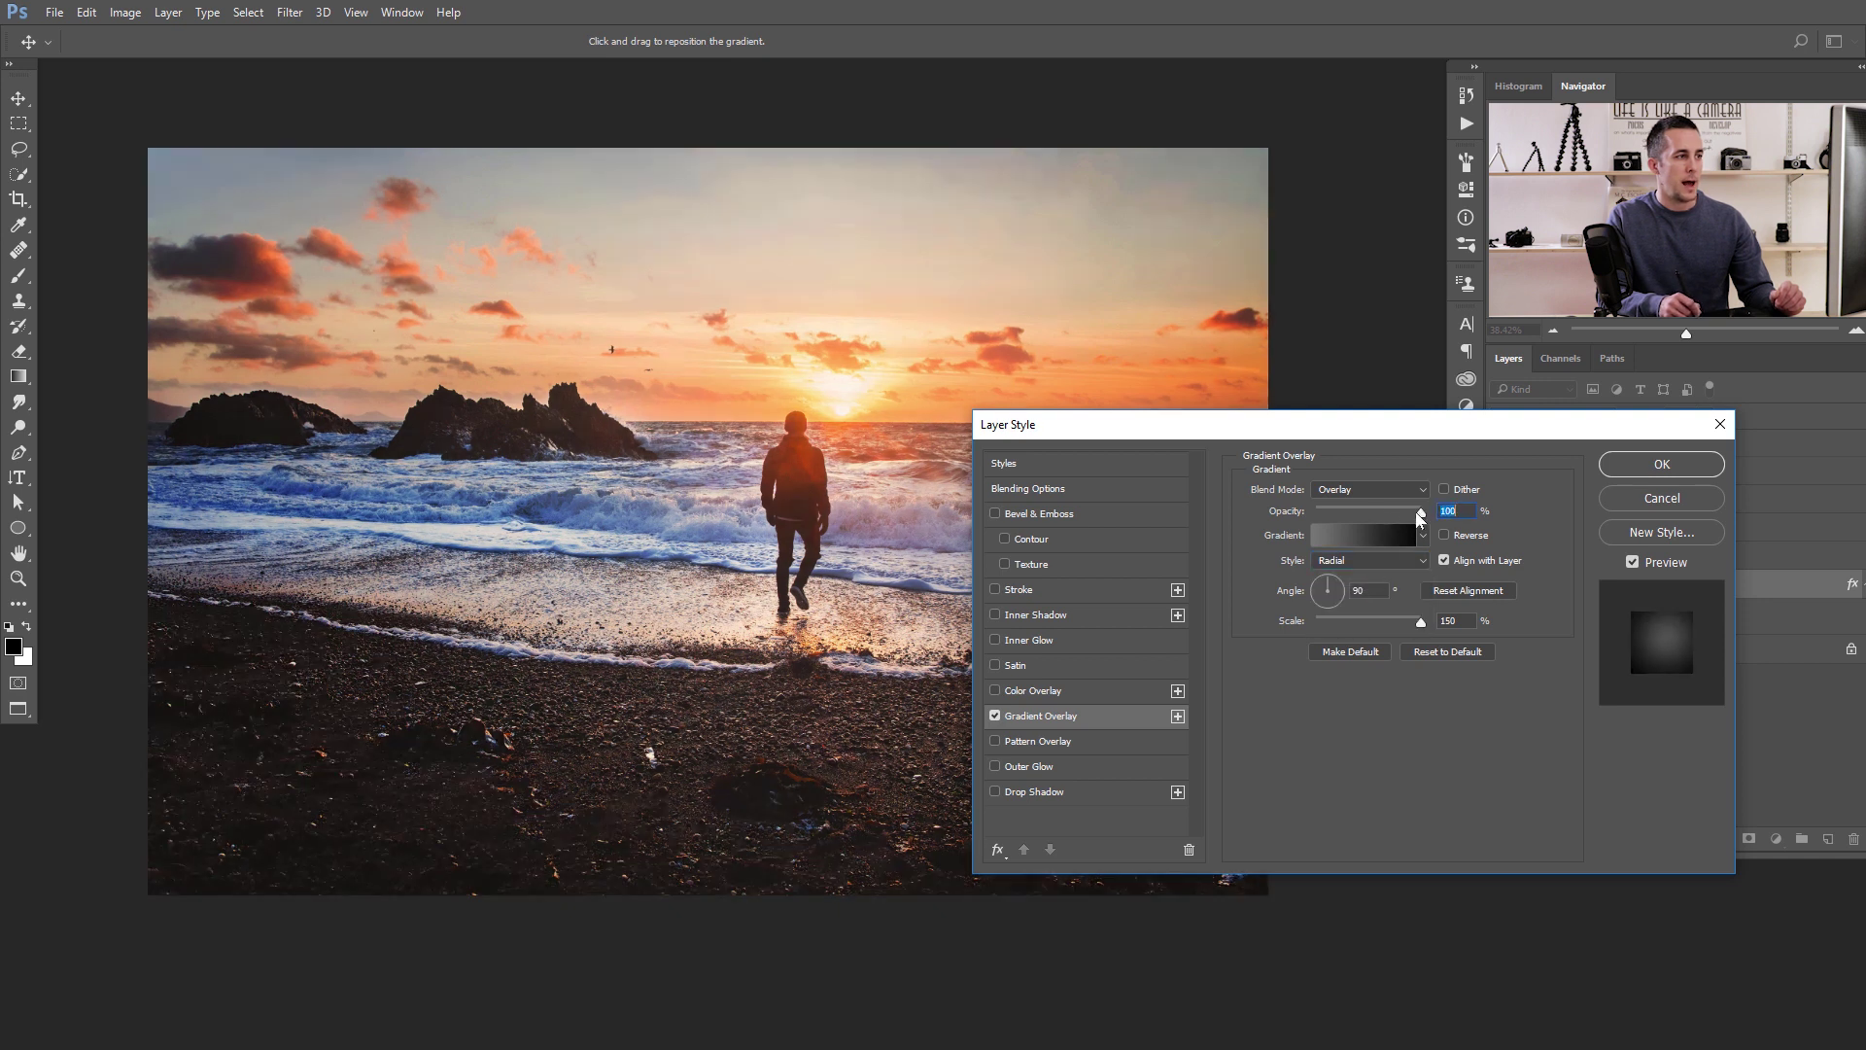
drag(738, 602, 821, 462)
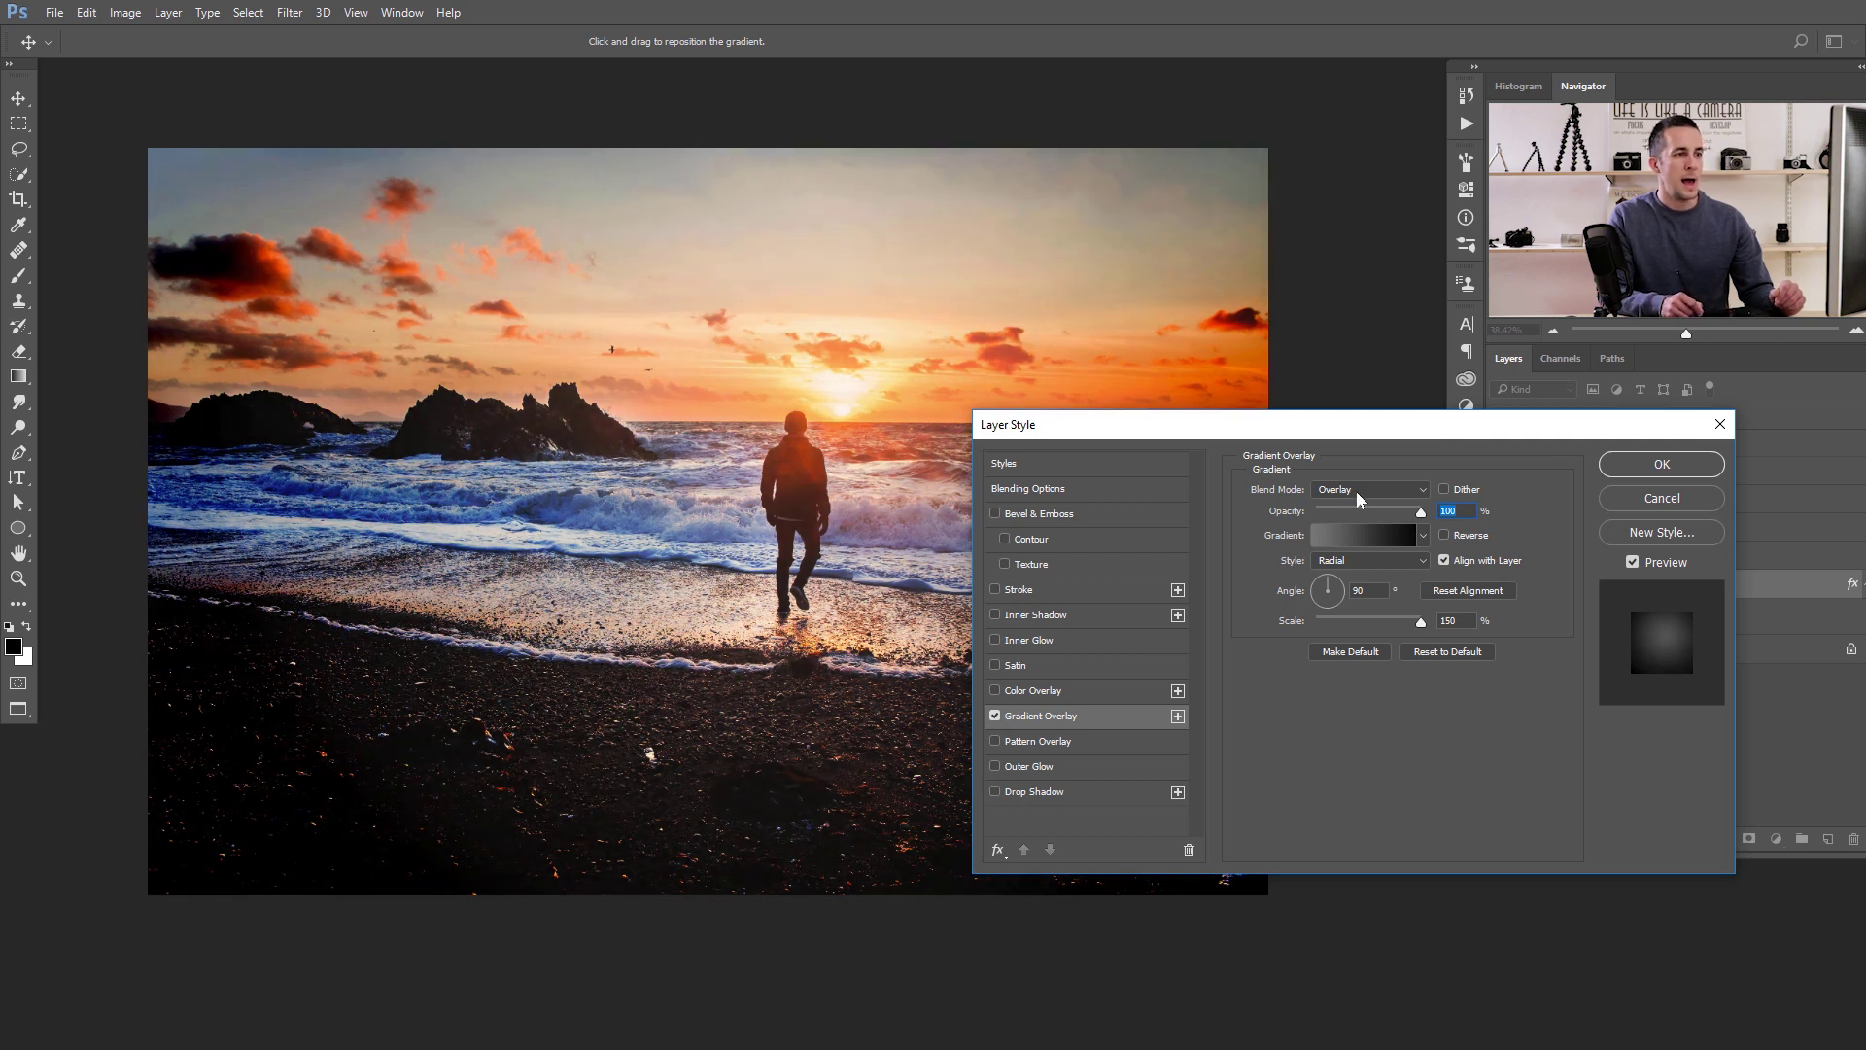
Set the gradient overlay's blend mode to Multiply and recentre the gradient on the man.
click(1356, 492)
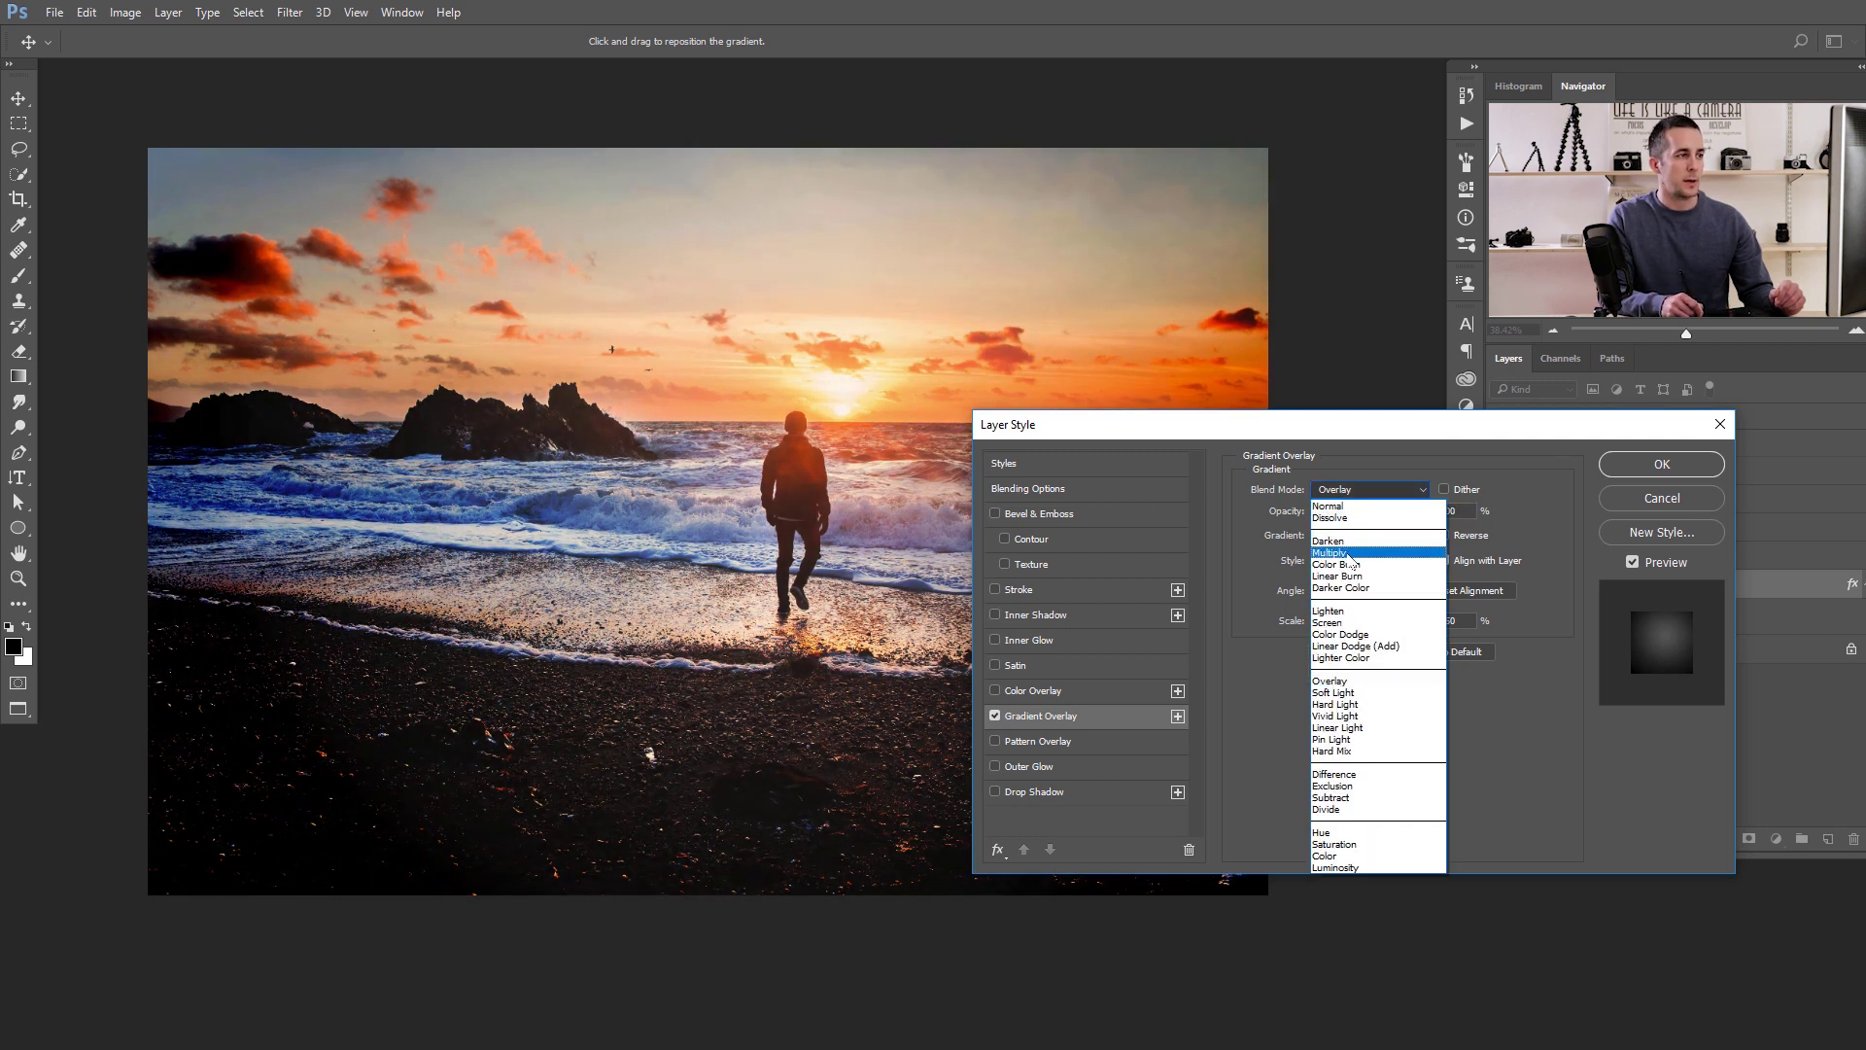
click(1349, 553)
drag(795, 447, 808, 484)
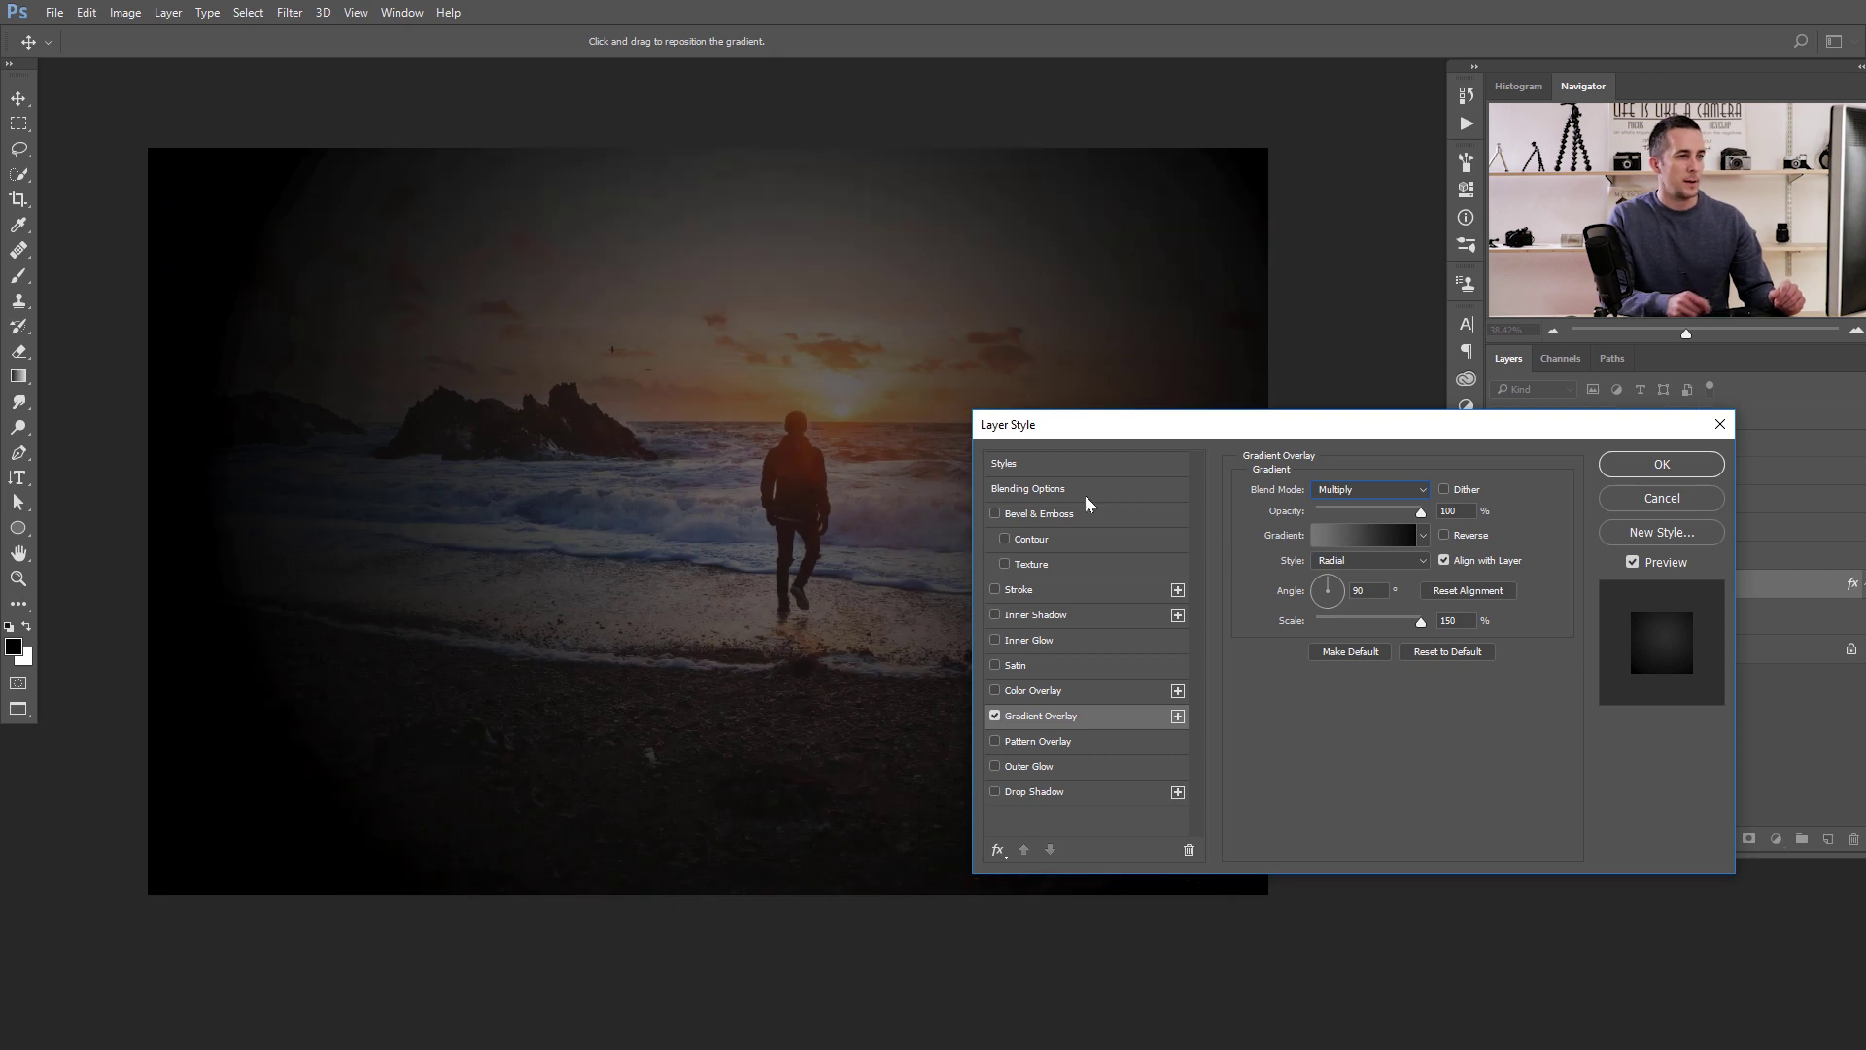
Reduce the gradient overlay's opacity to 28% with the scale at 150%, and shift its centre towards the man.
drag(1419, 517, 1377, 515)
drag(1421, 623, 1383, 625)
click(1419, 621)
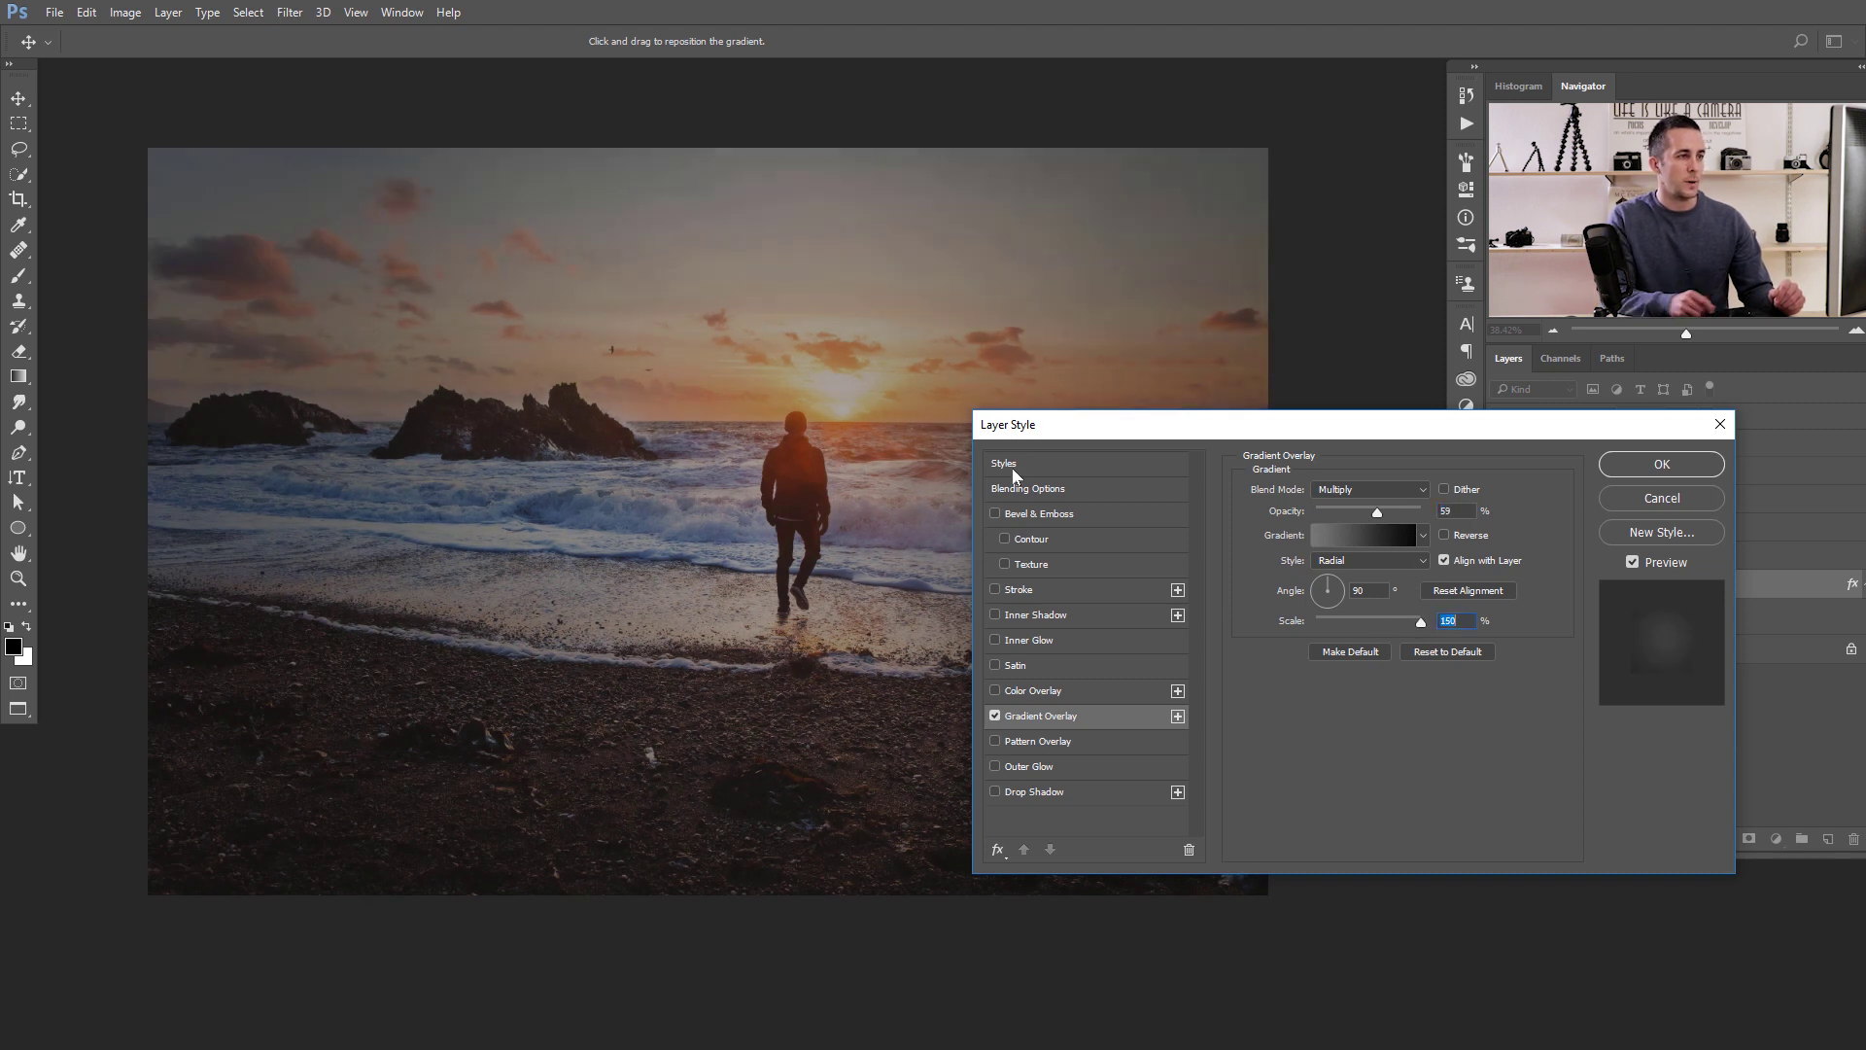
drag(1380, 516, 1339, 515)
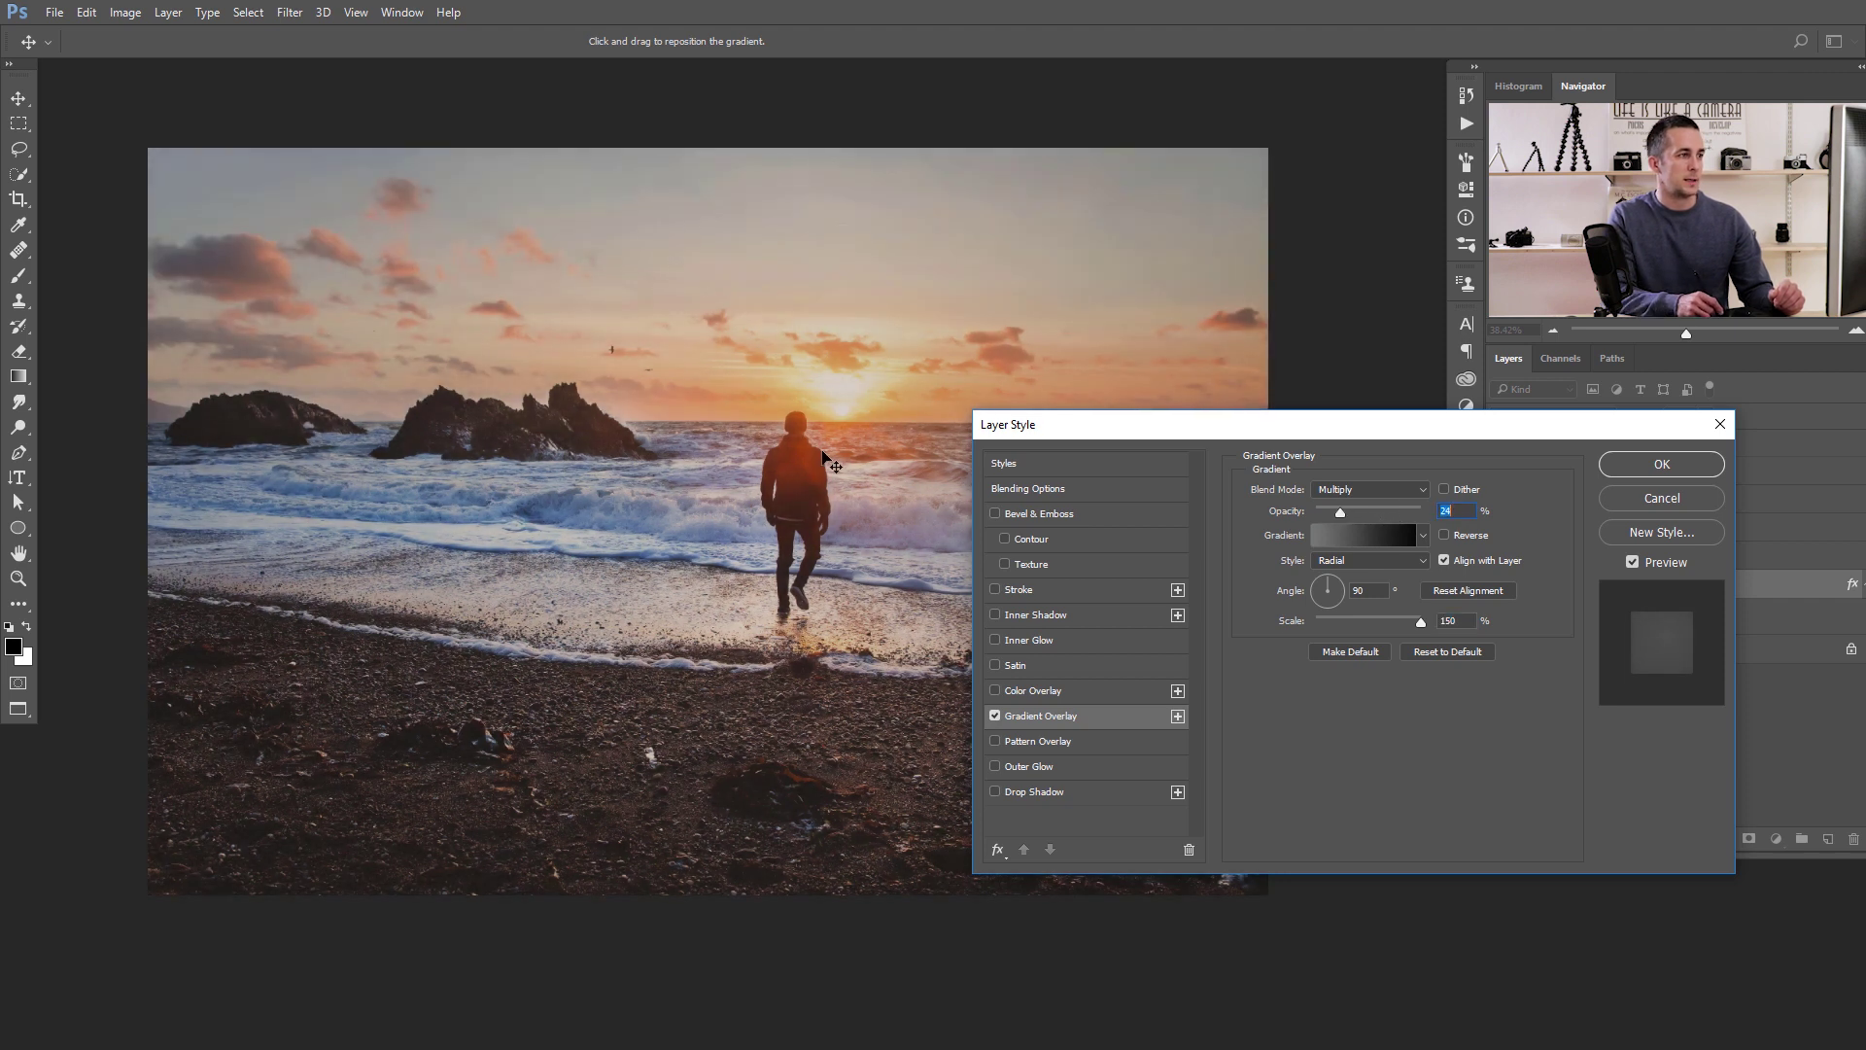
drag(692, 470, 822, 460)
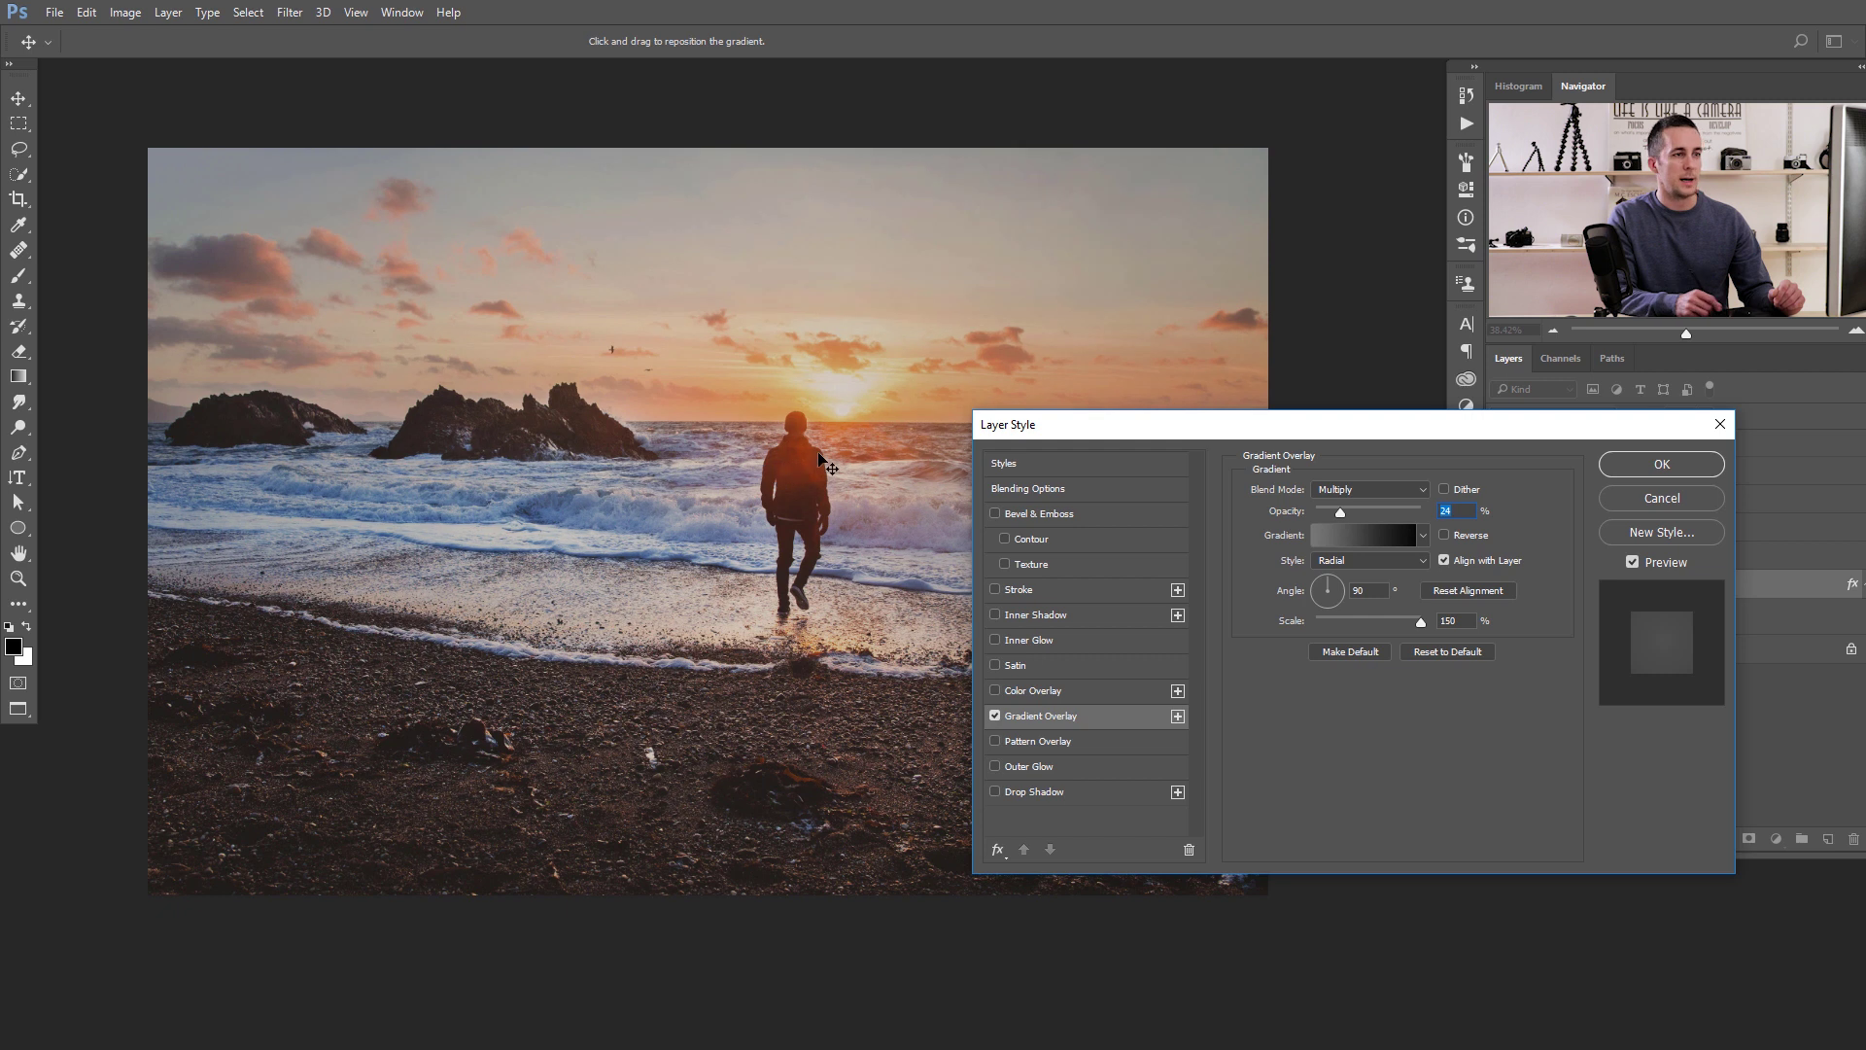
drag(1341, 513, 1347, 518)
Switch the gradient overlay's blend mode to Soft Light and apply the layer style to the Background copy.
click(1349, 491)
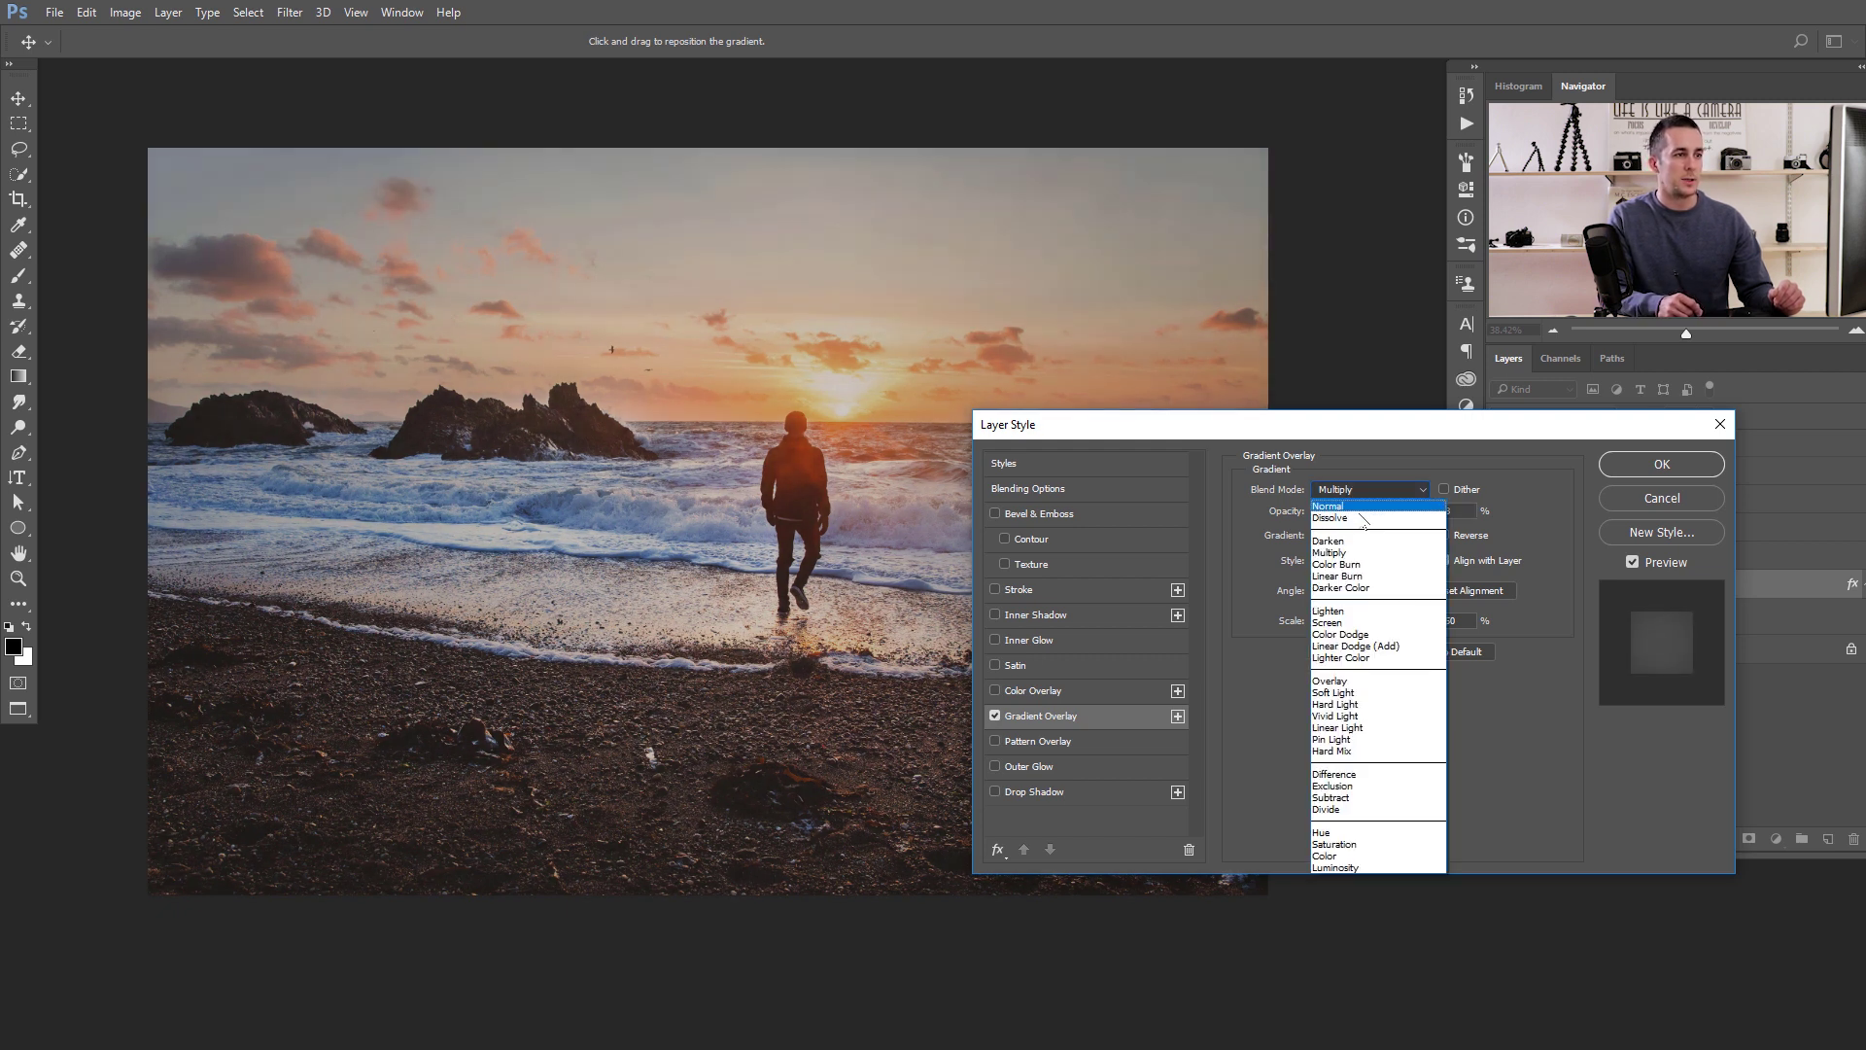
click(1355, 693)
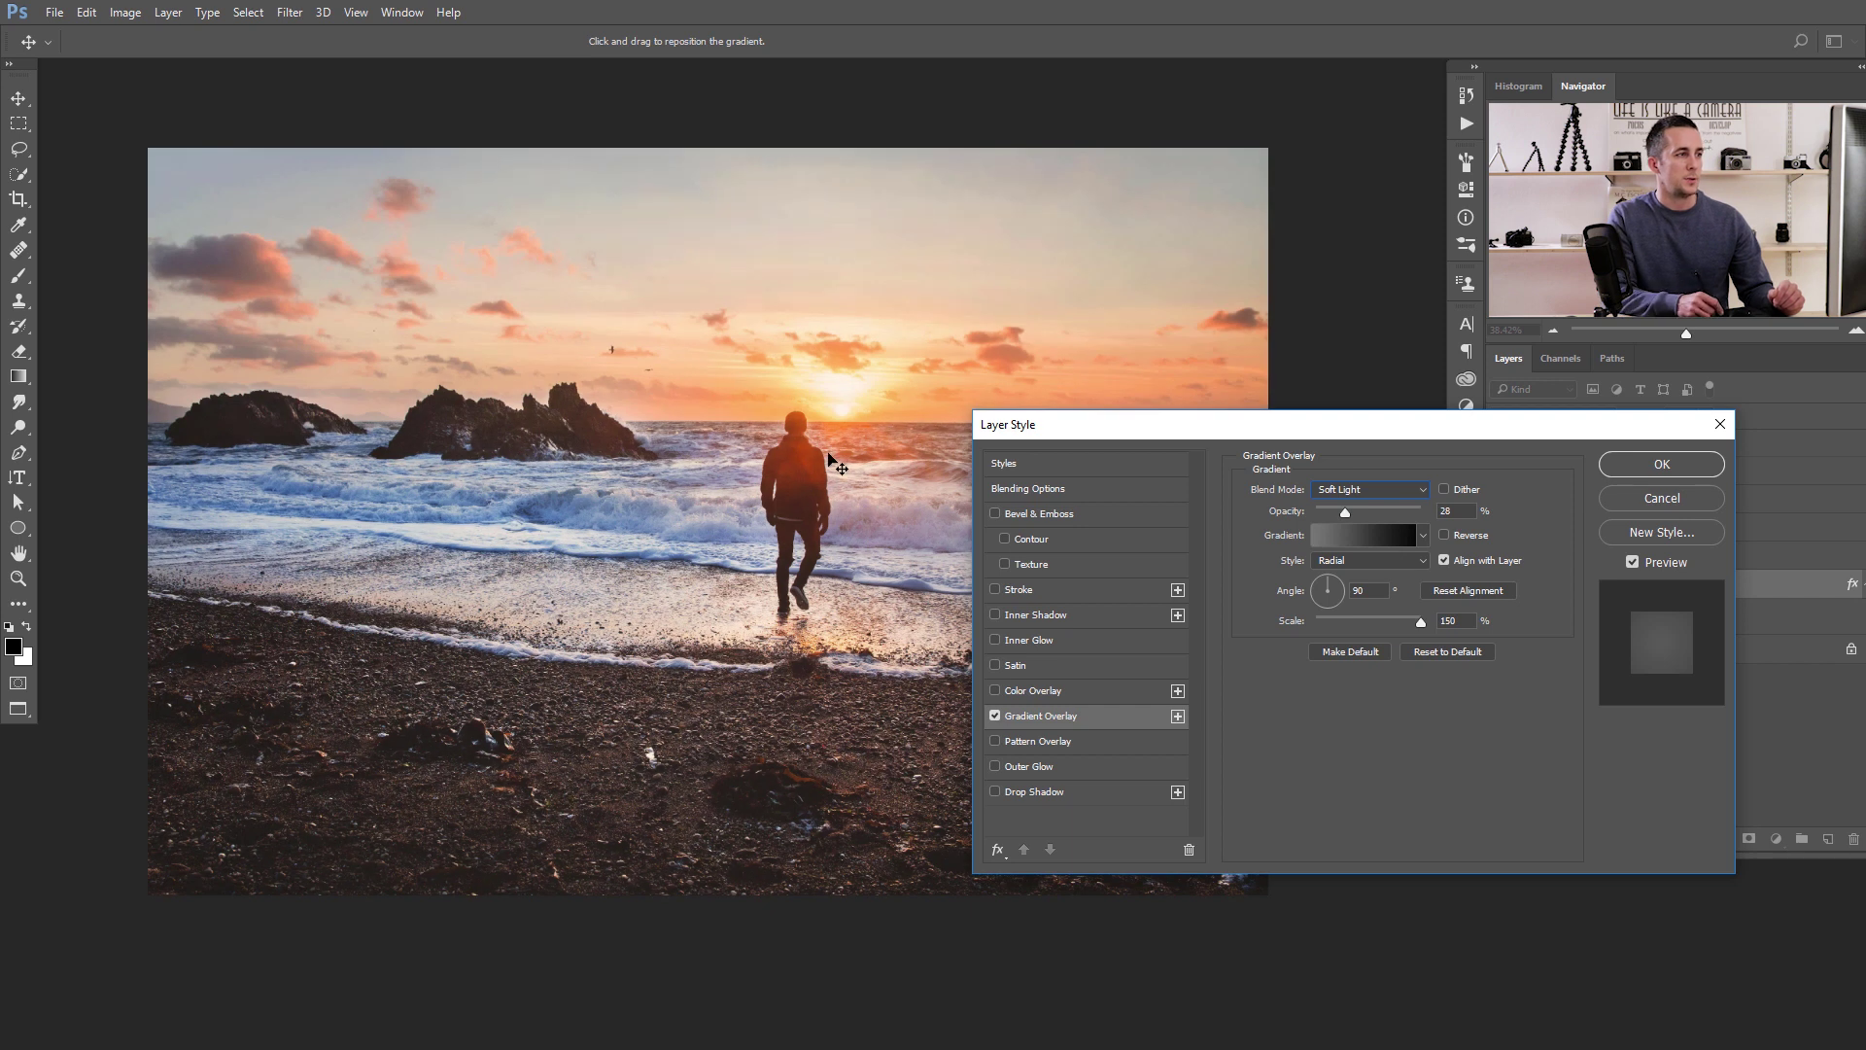
click(1641, 475)
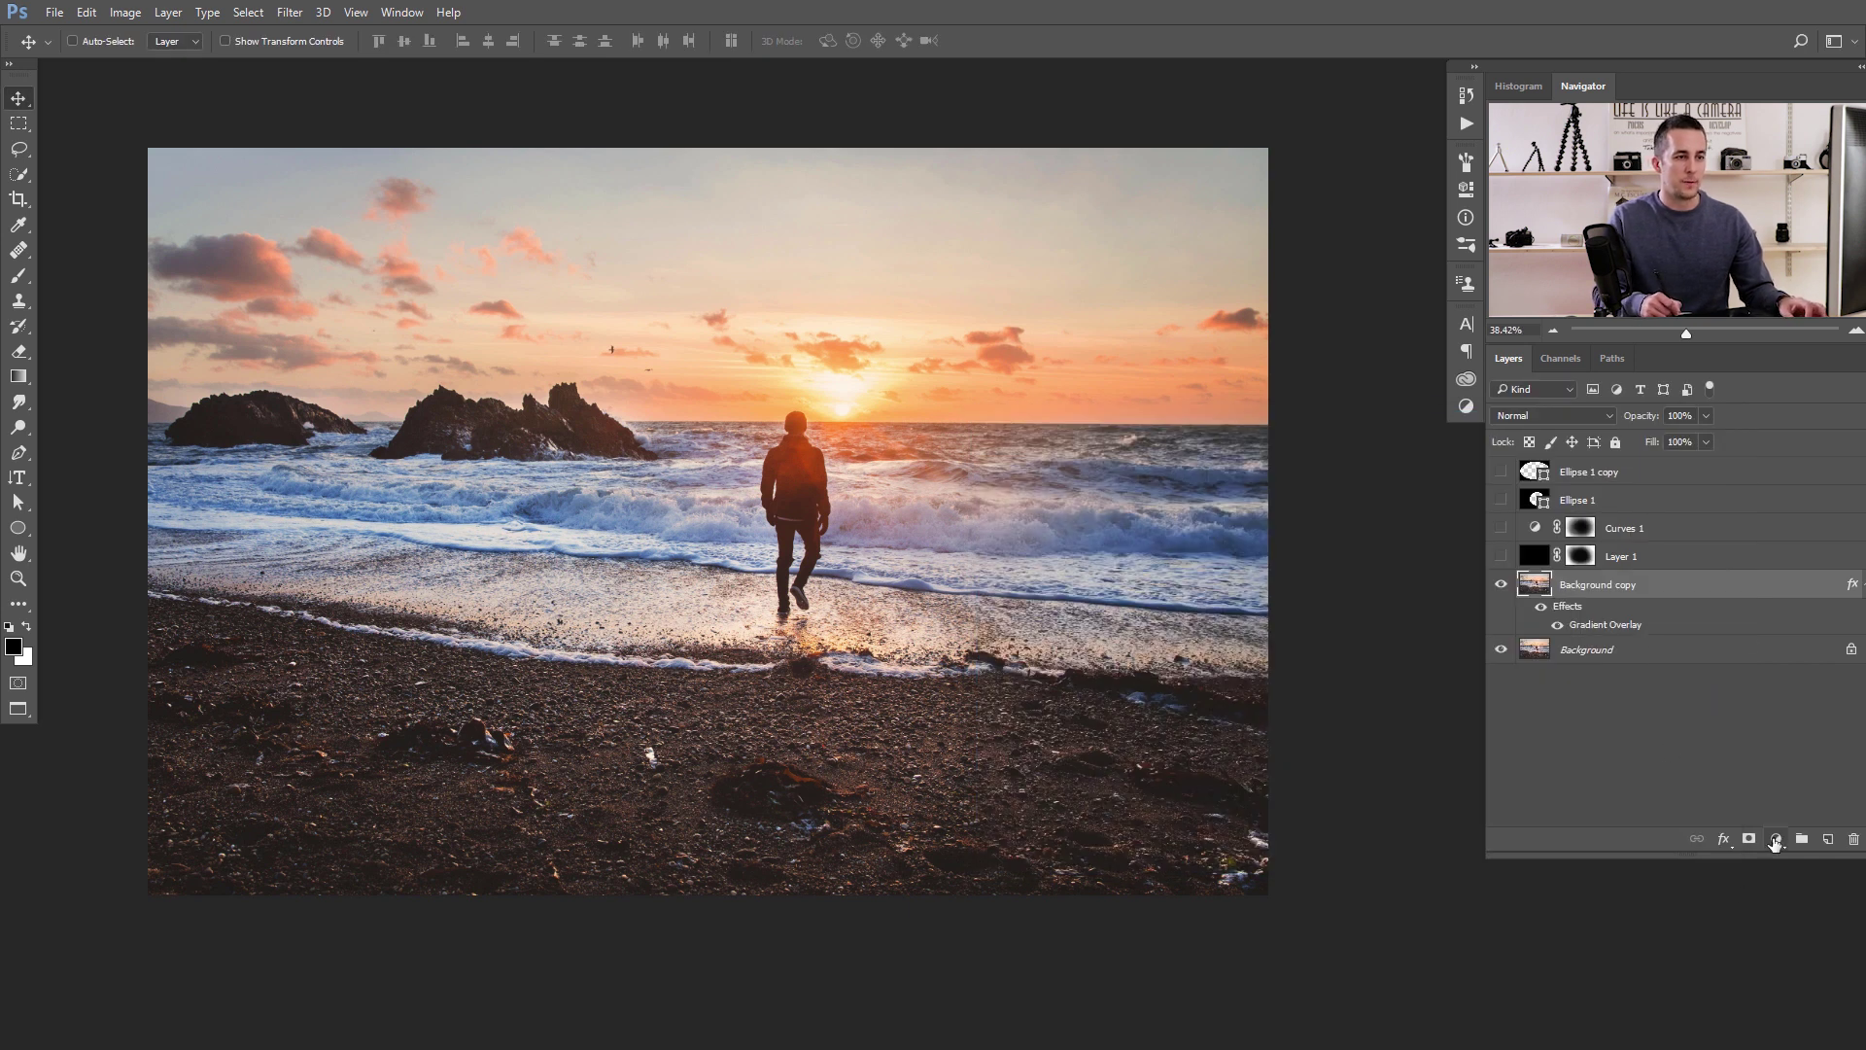
Add a Solid Color fill layer above the Background copy in muted teal (75a39b).
click(1775, 842)
click(1720, 431)
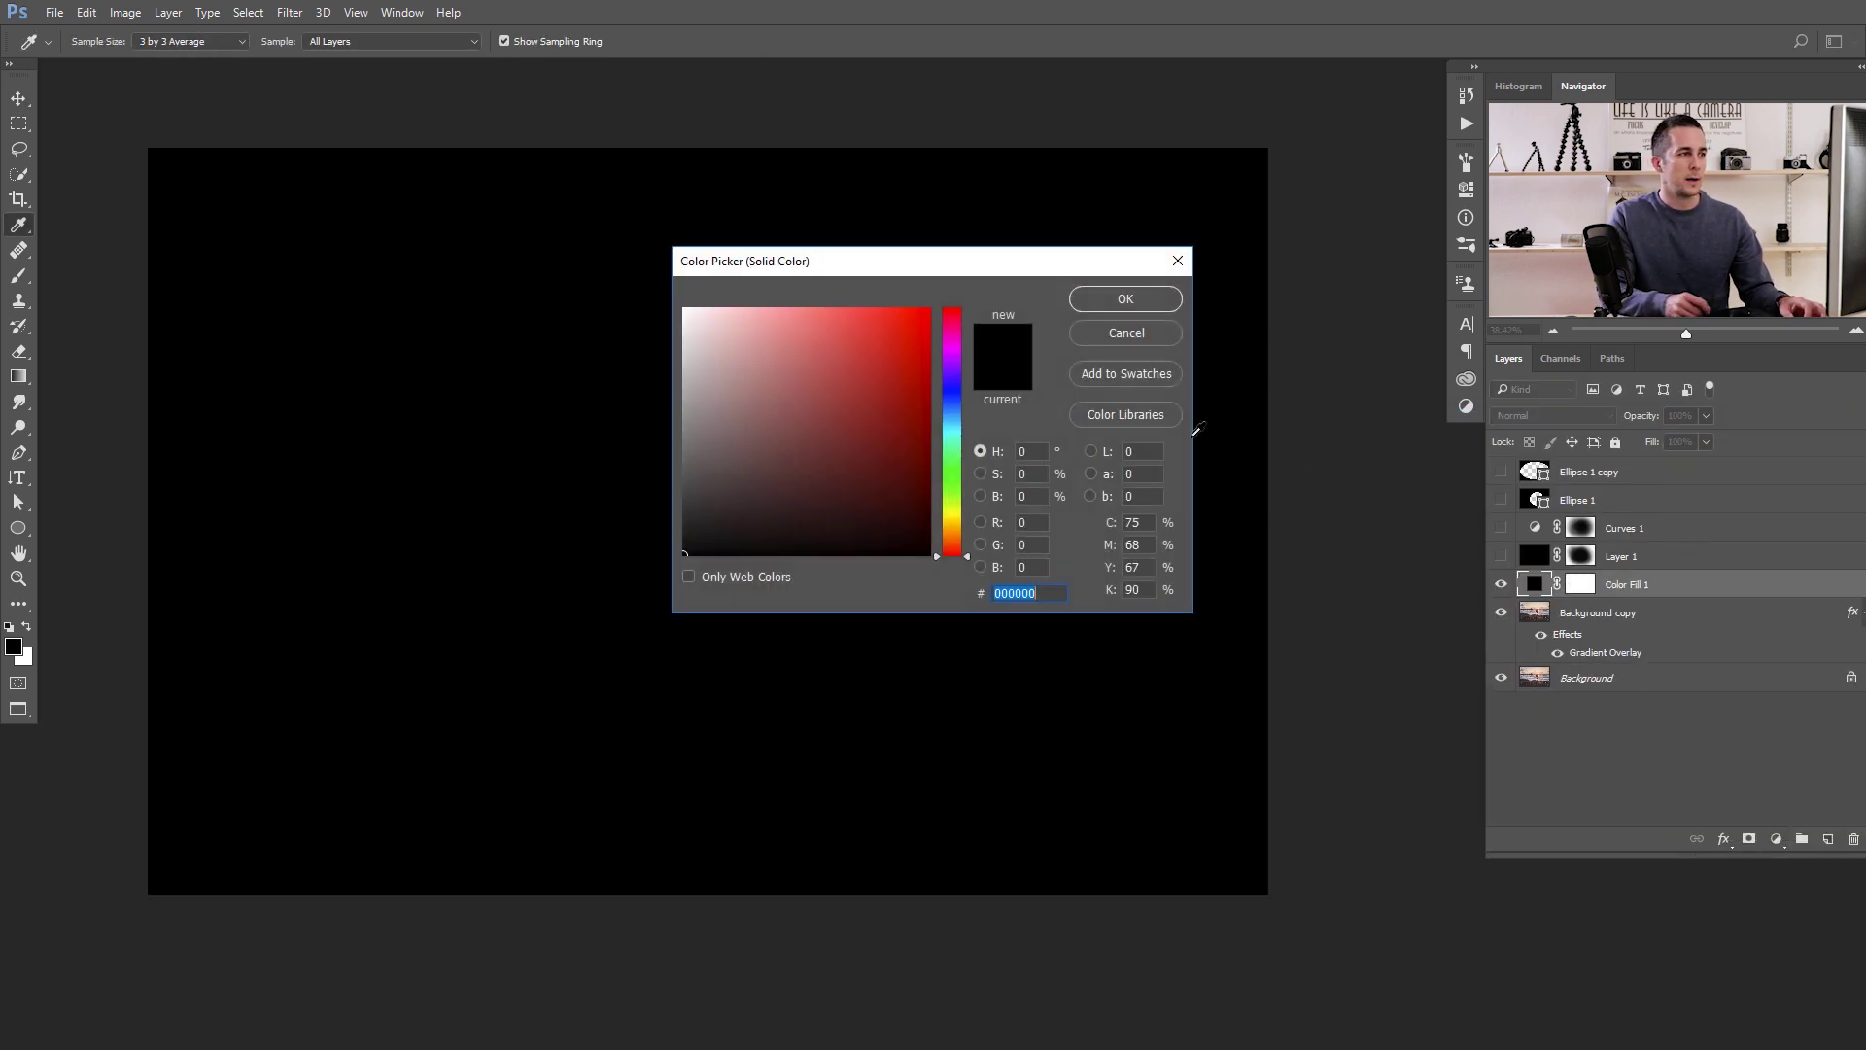
drag(946, 271, 945, 308)
click(951, 505)
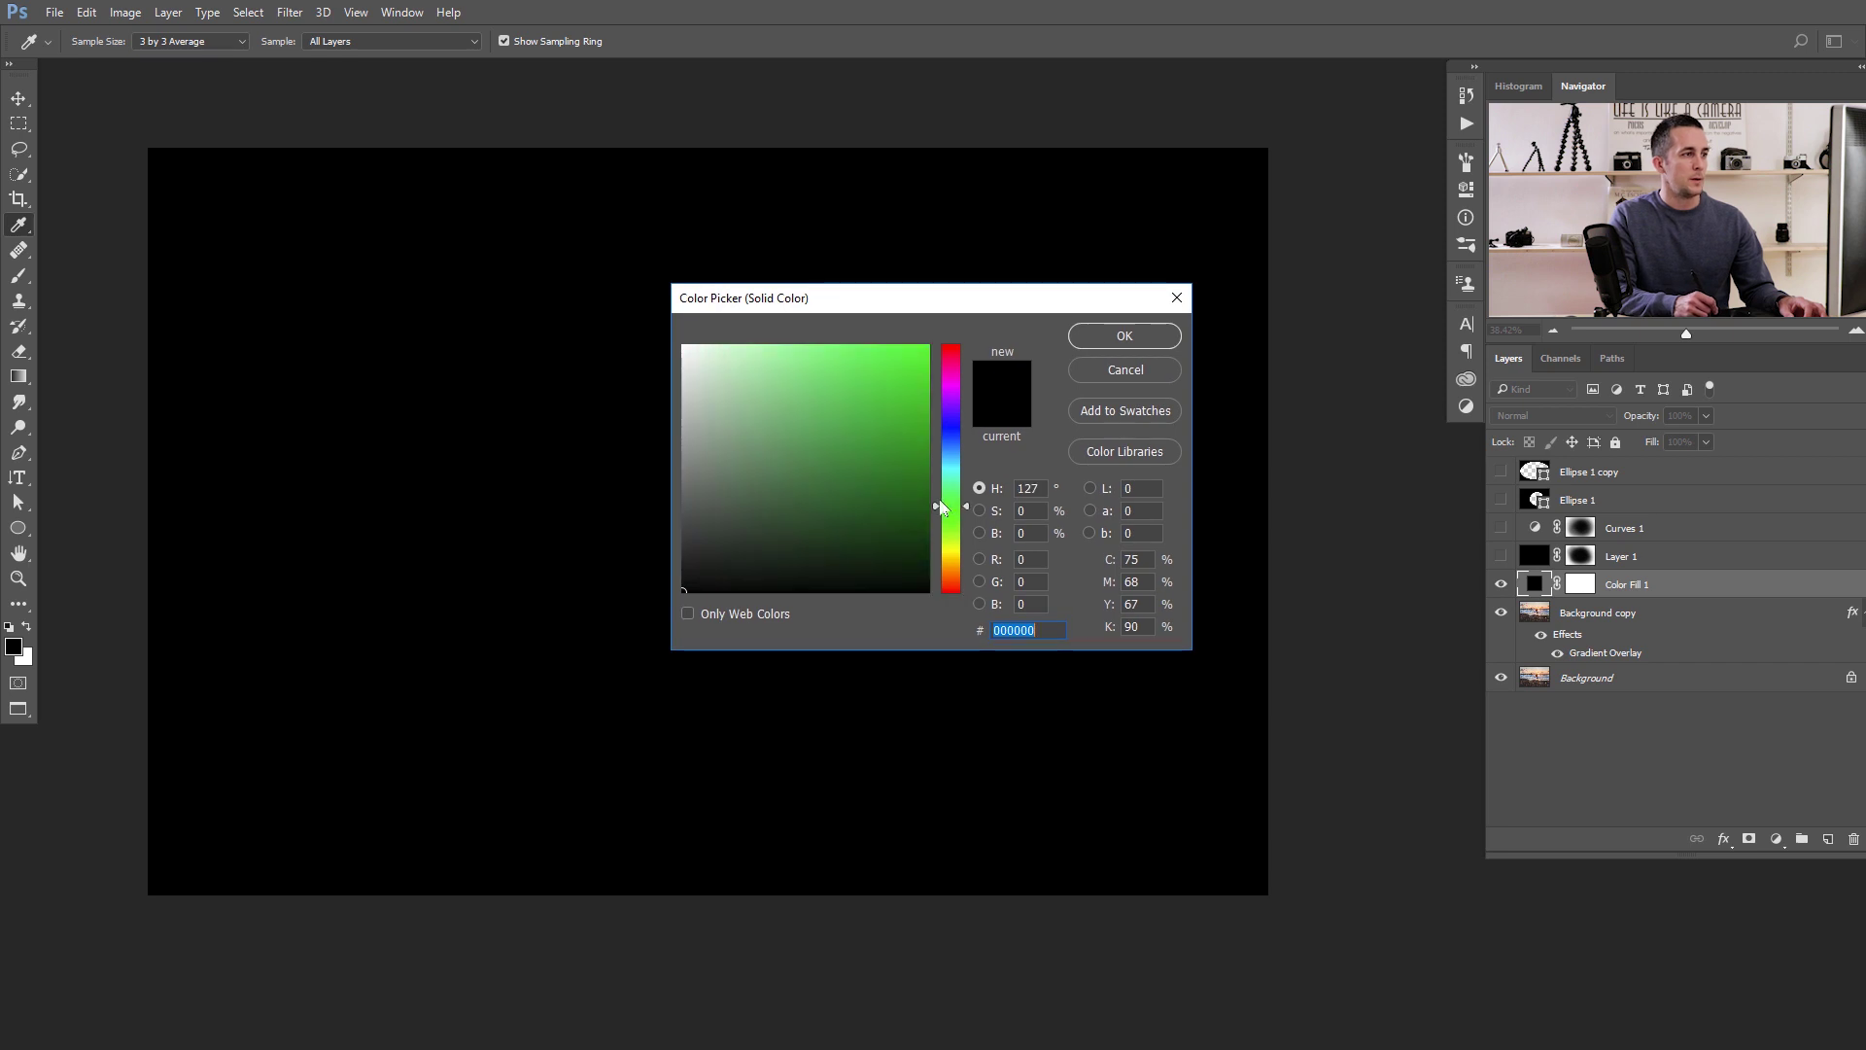
click(790, 413)
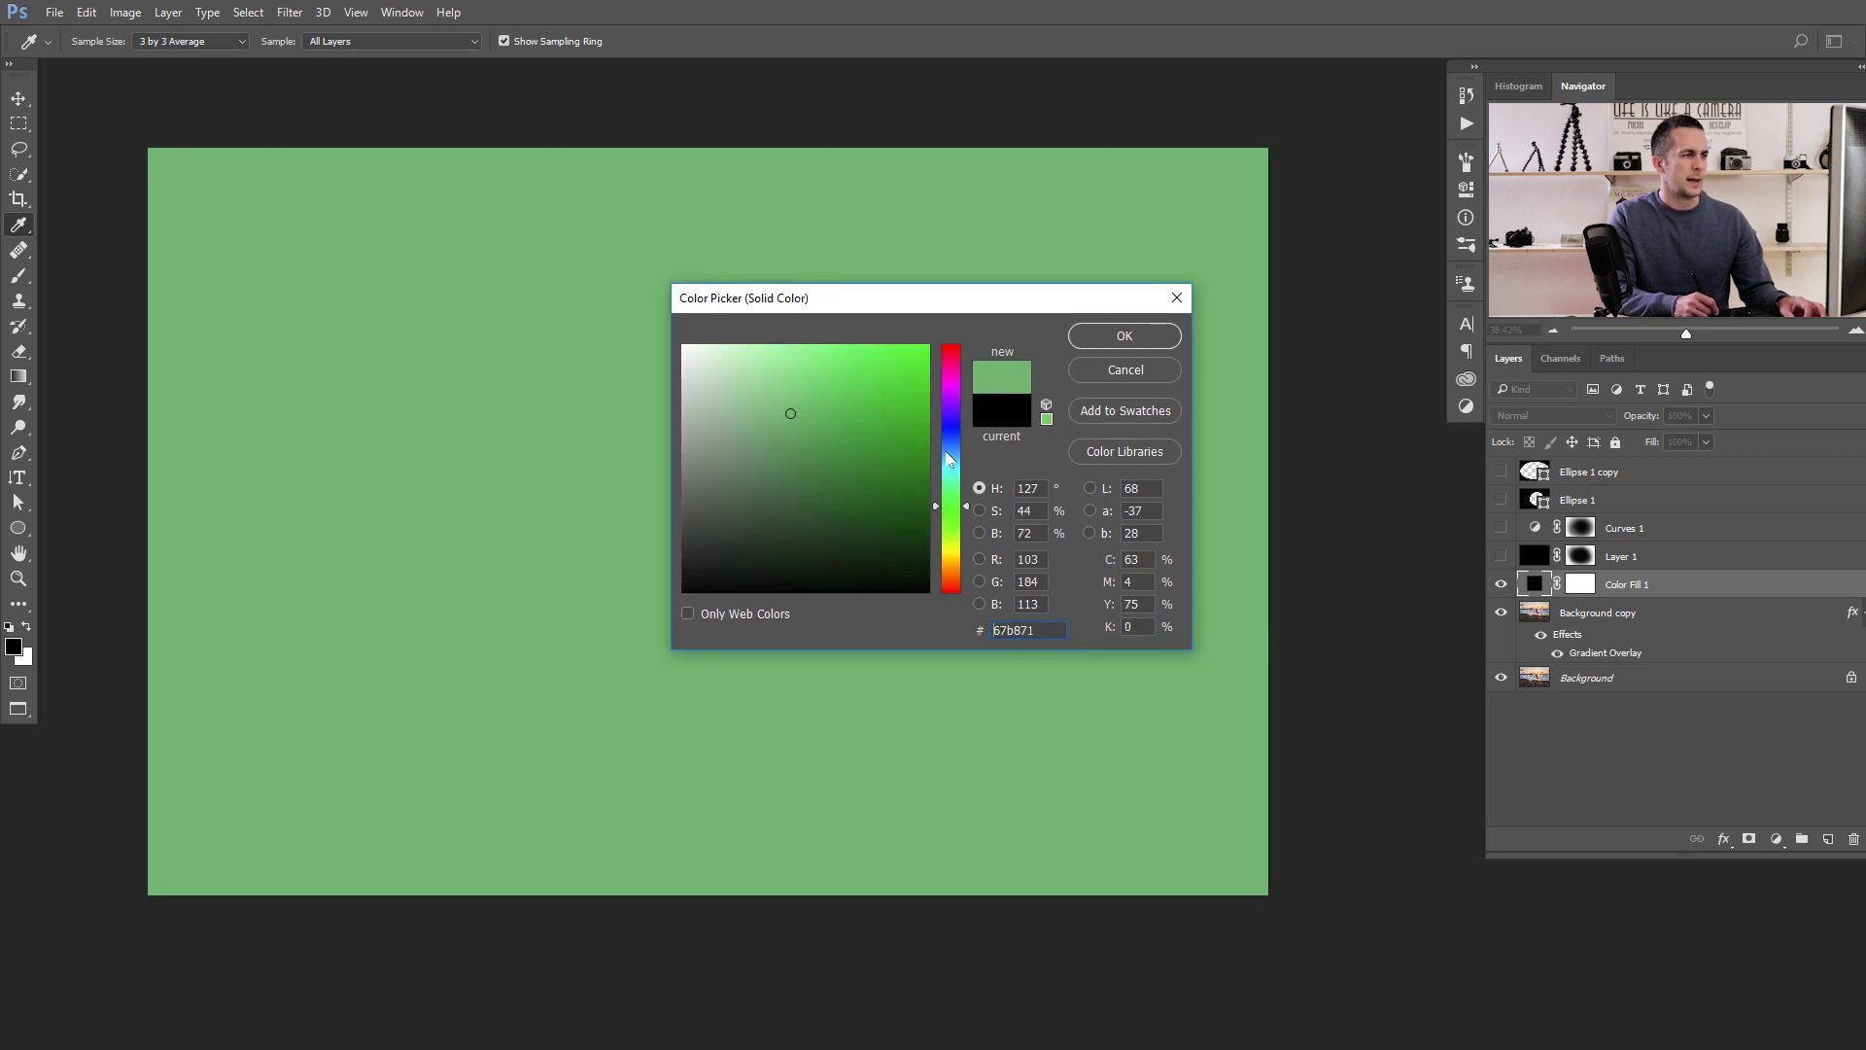
click(945, 477)
click(747, 436)
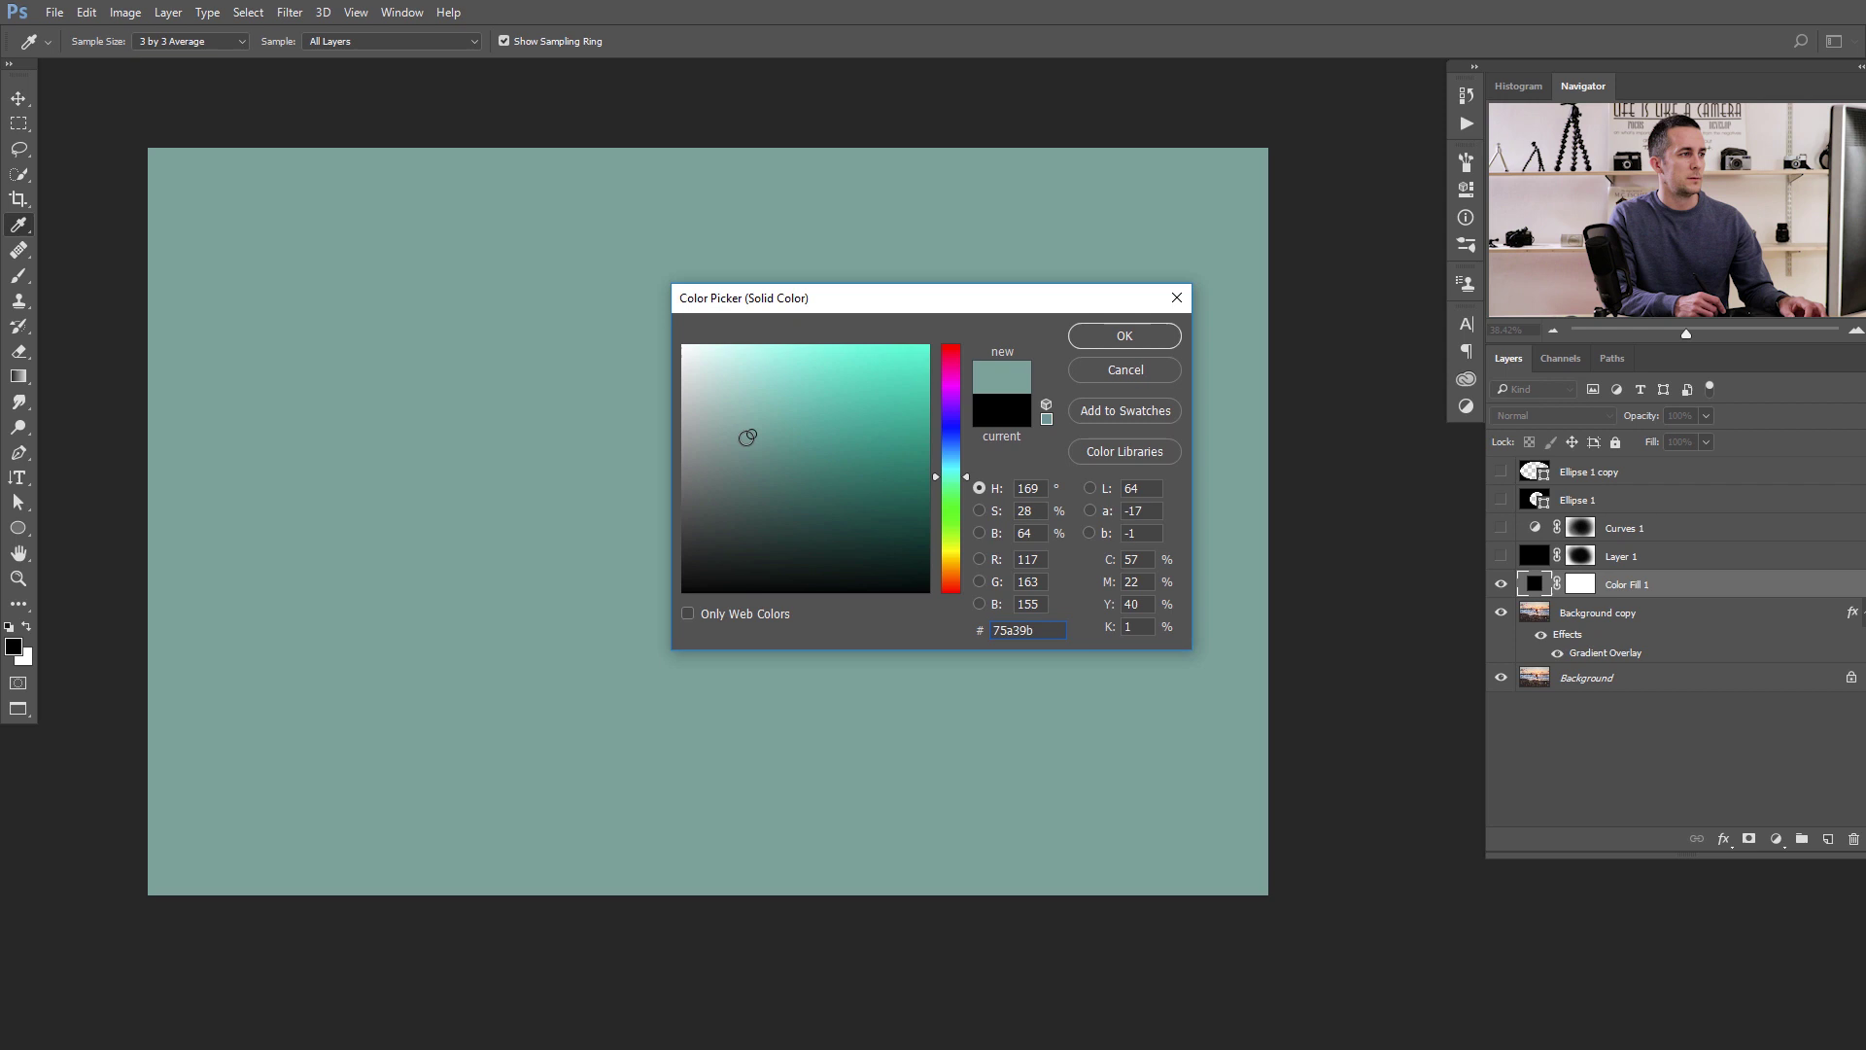
click(1123, 335)
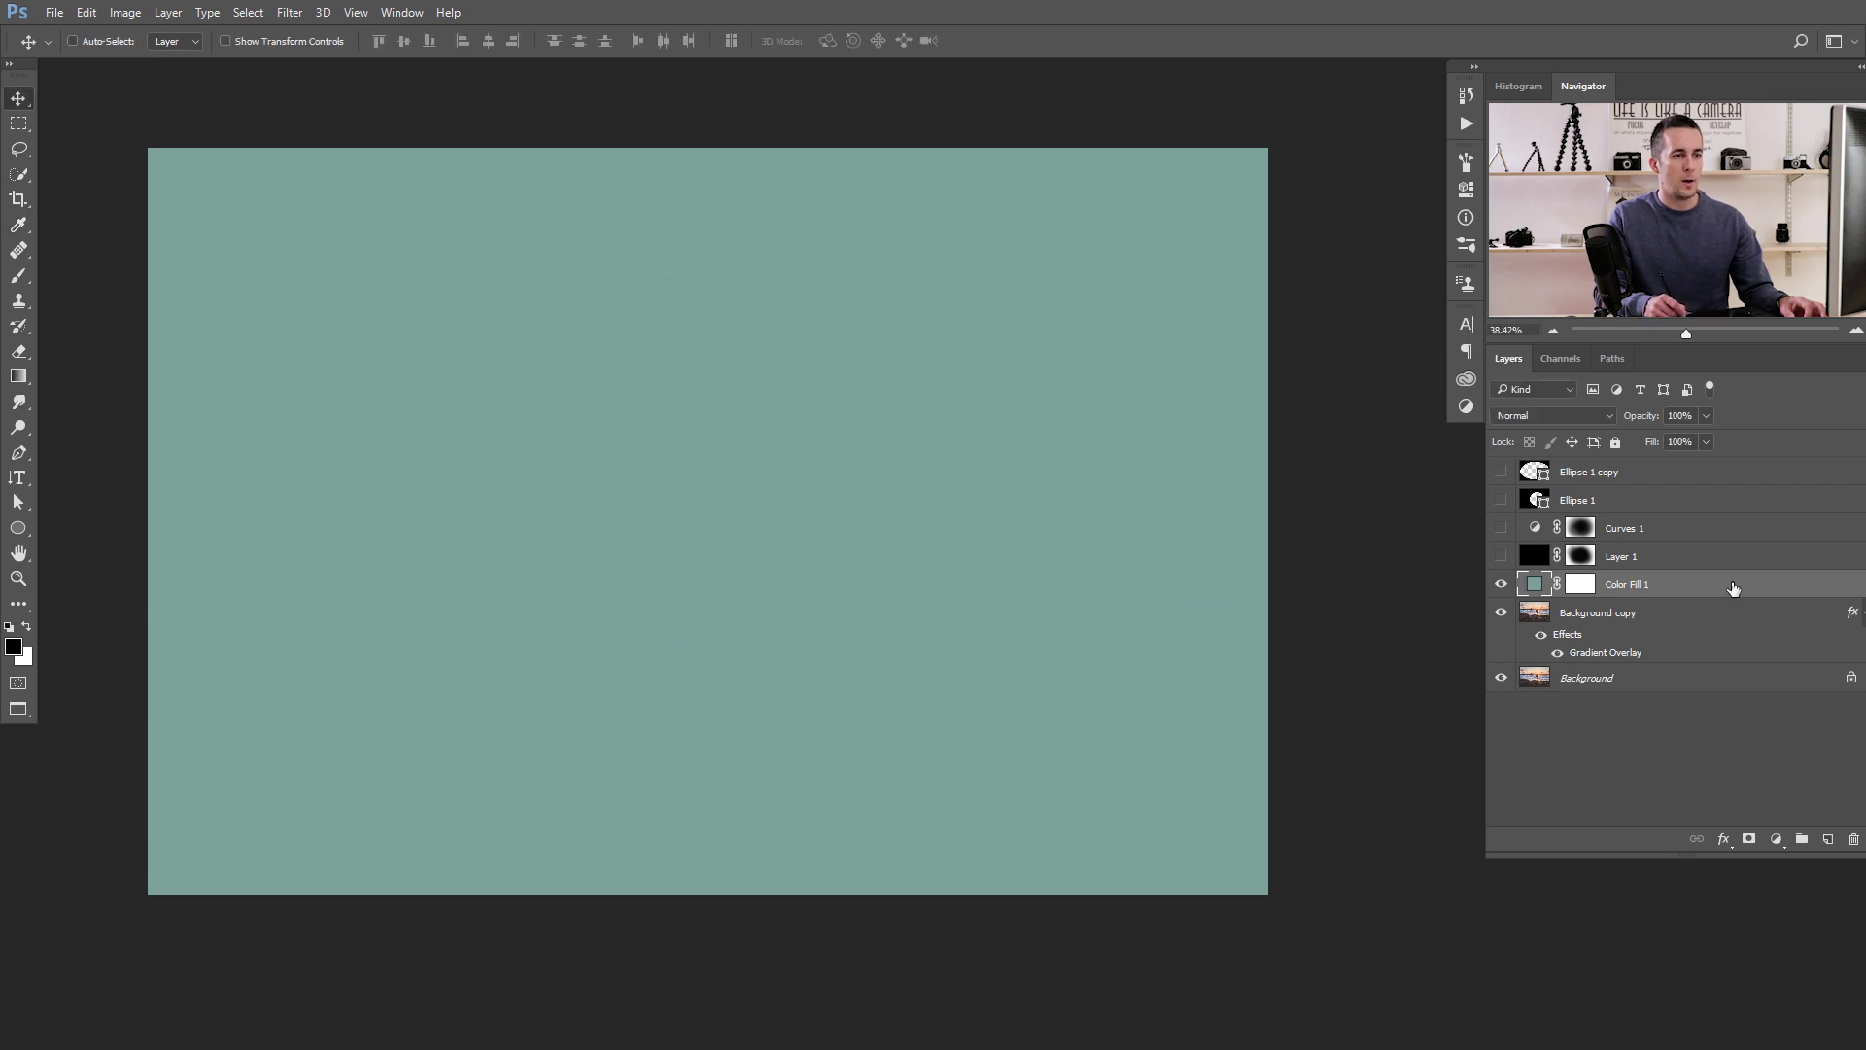
Add a radial Gradient Overlay to the Color Fill 1 layer at 100% opacity in Overlay blend mode.
double_click(1684, 586)
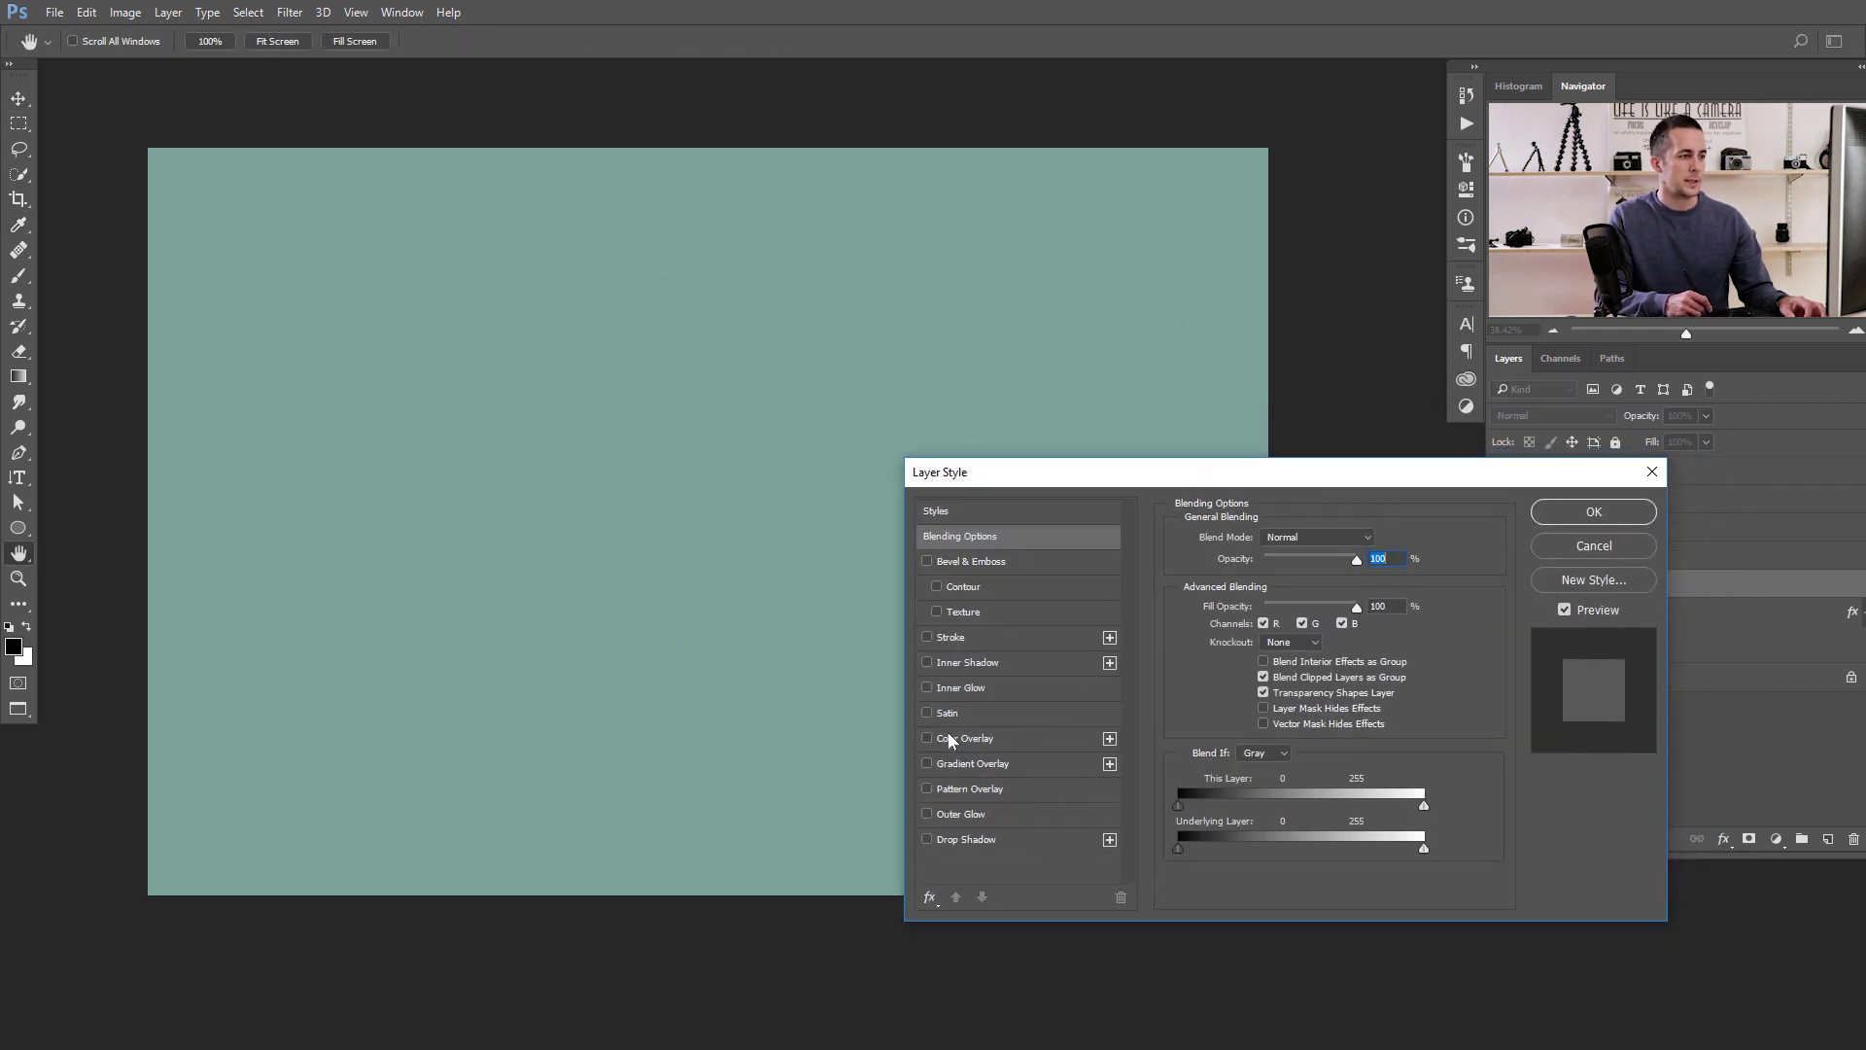
click(968, 764)
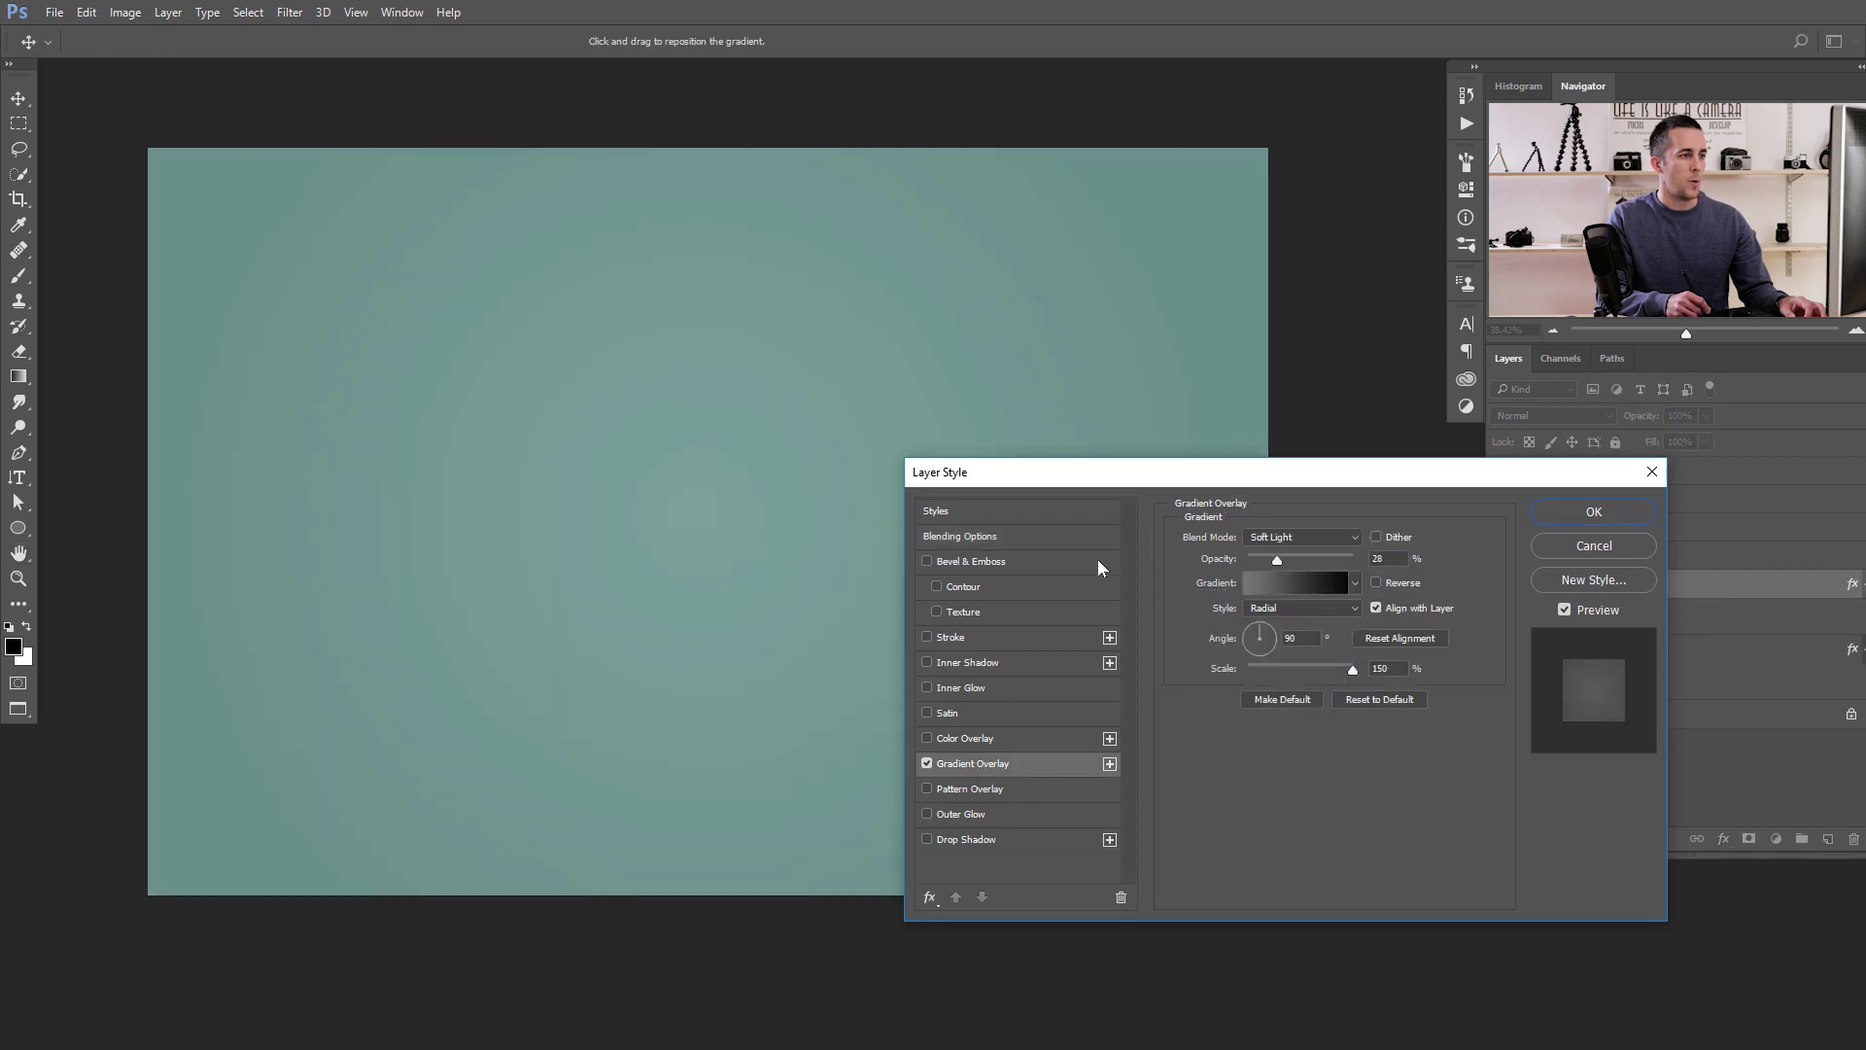
drag(1185, 488, 1270, 480)
drag(1363, 551, 1435, 551)
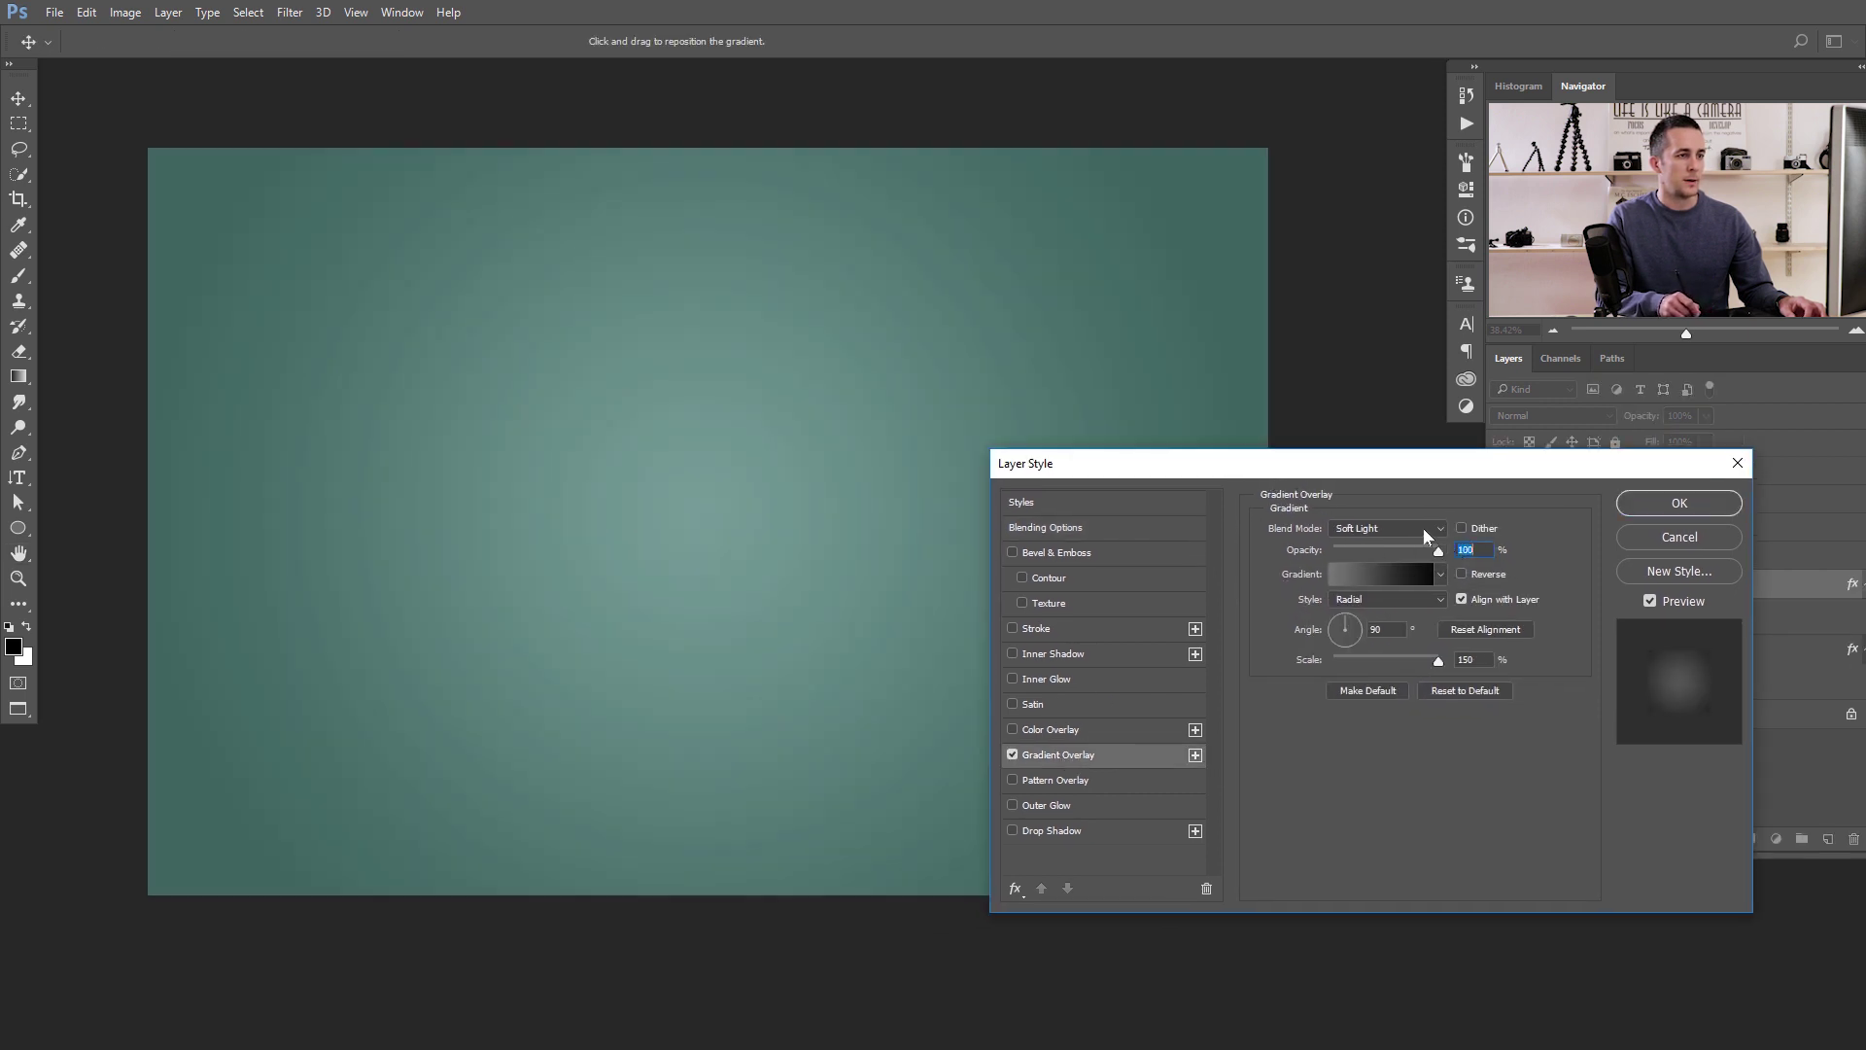
click(1423, 528)
click(1373, 721)
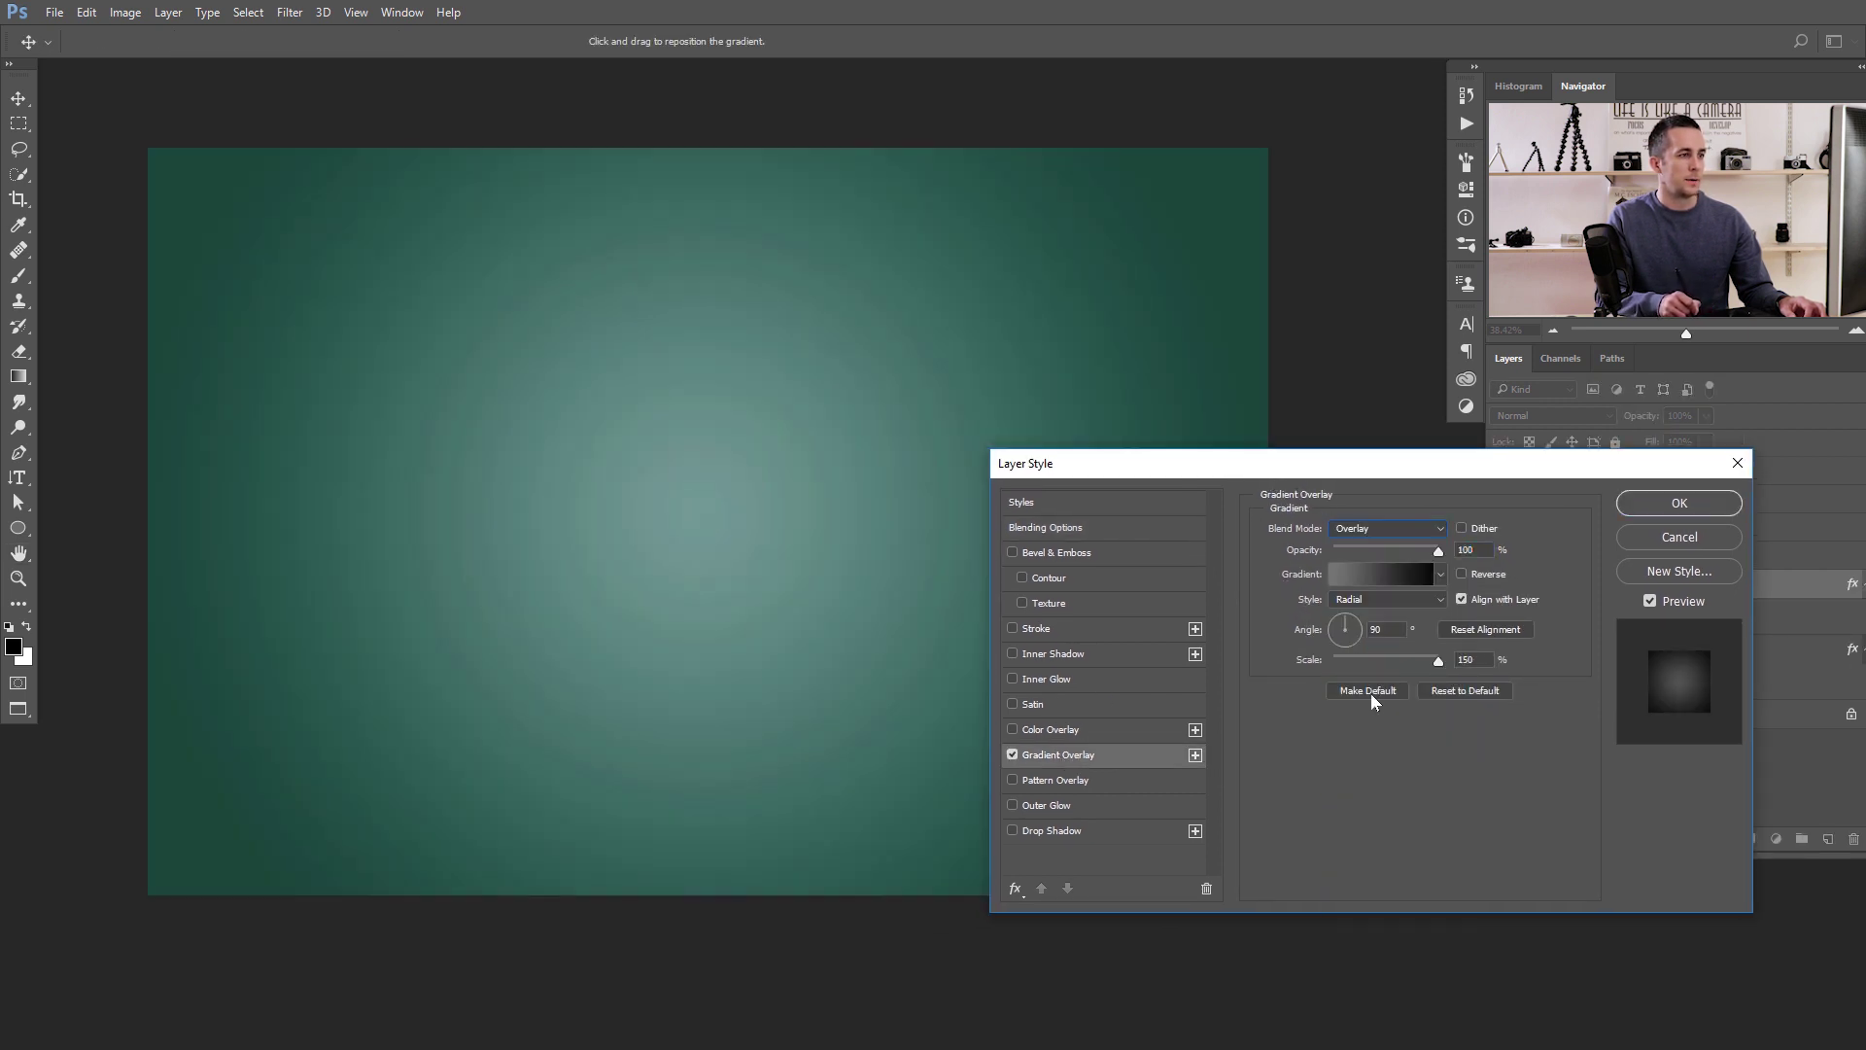
Reposition the gradient's centre with the scale at 150%, lower its opacity and apply the layer style.
drag(783, 578, 763, 533)
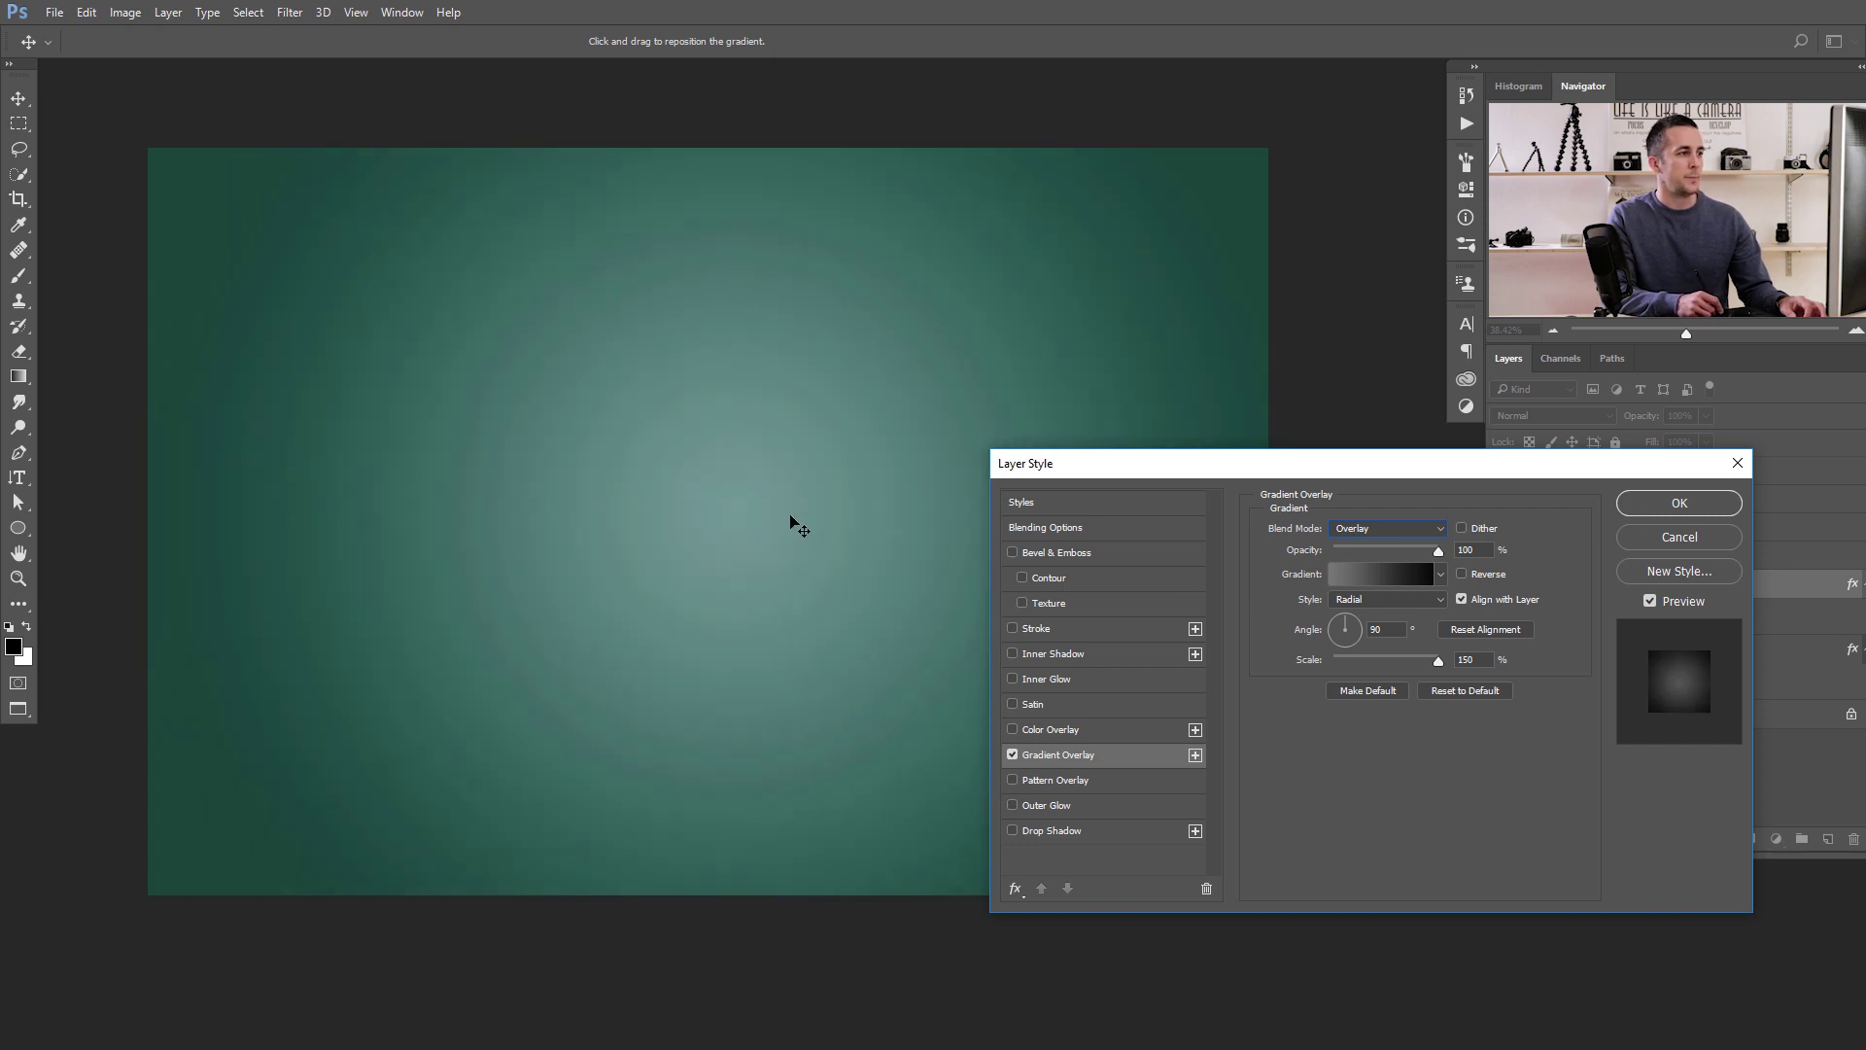
drag(1408, 662, 1437, 663)
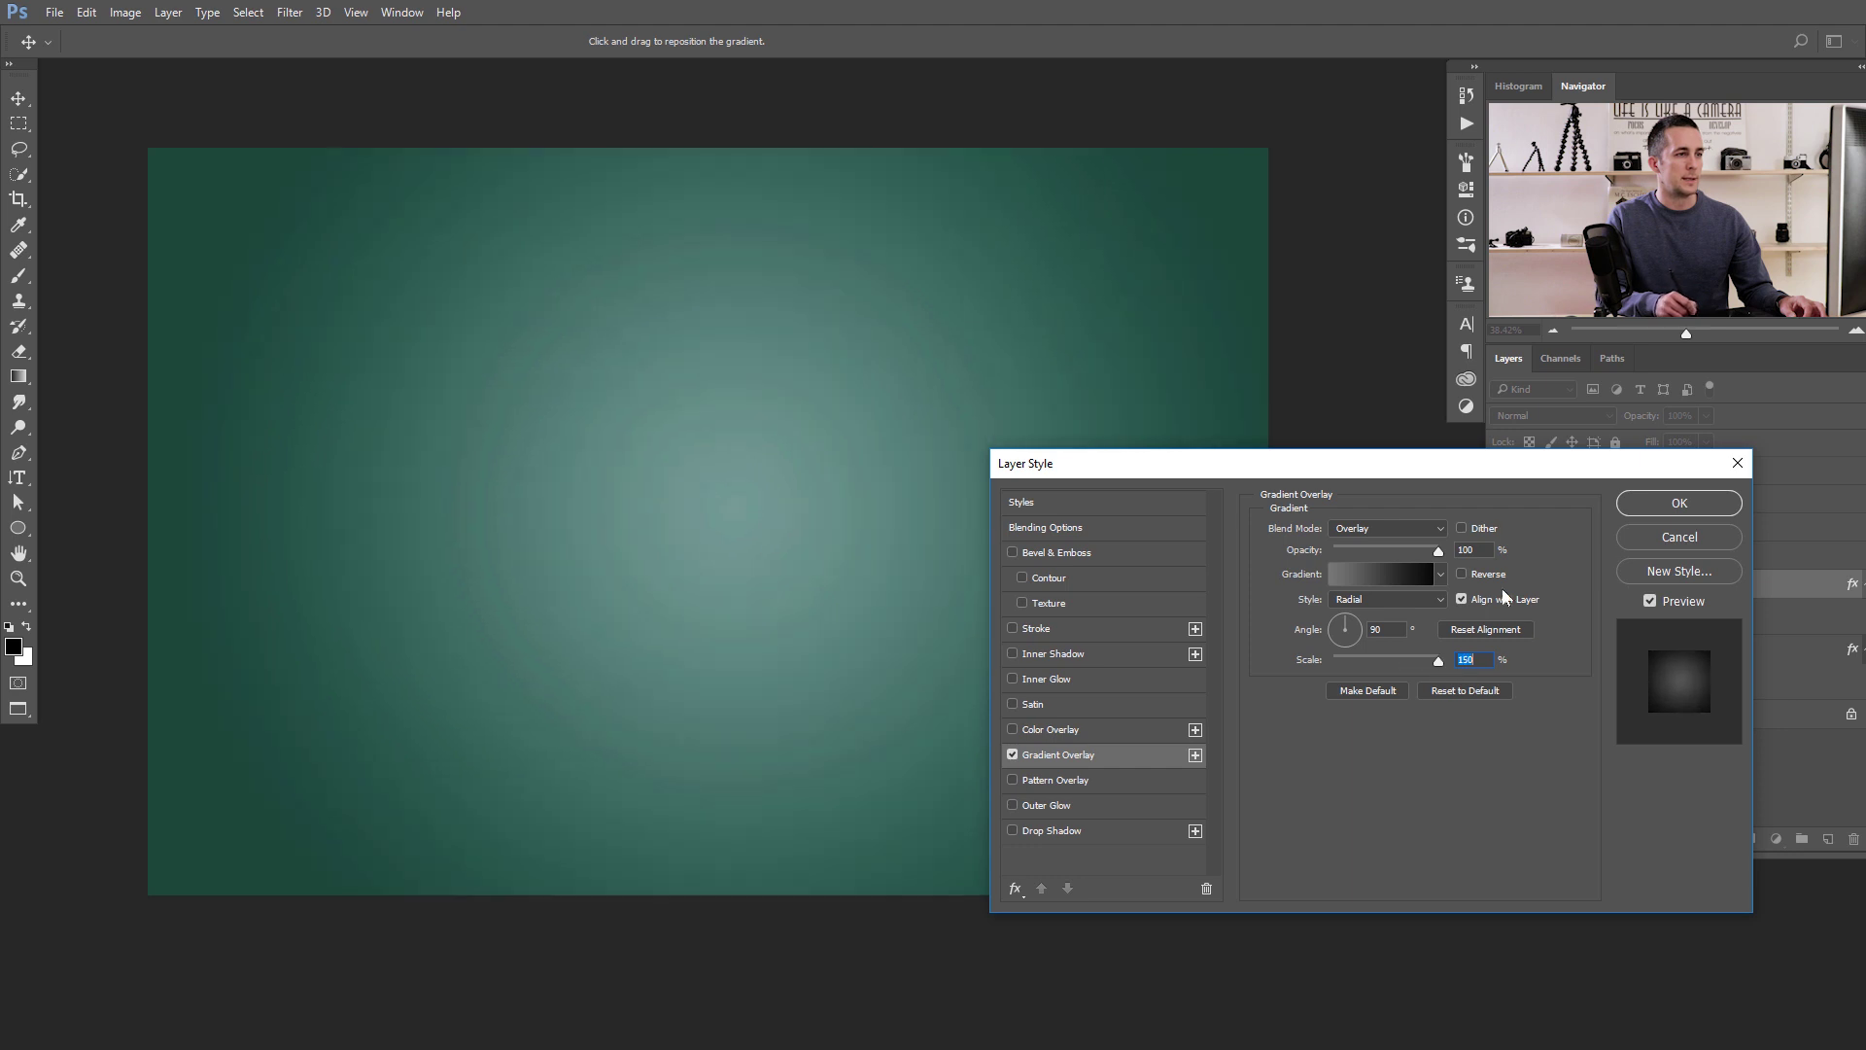
drag(1431, 550, 1407, 550)
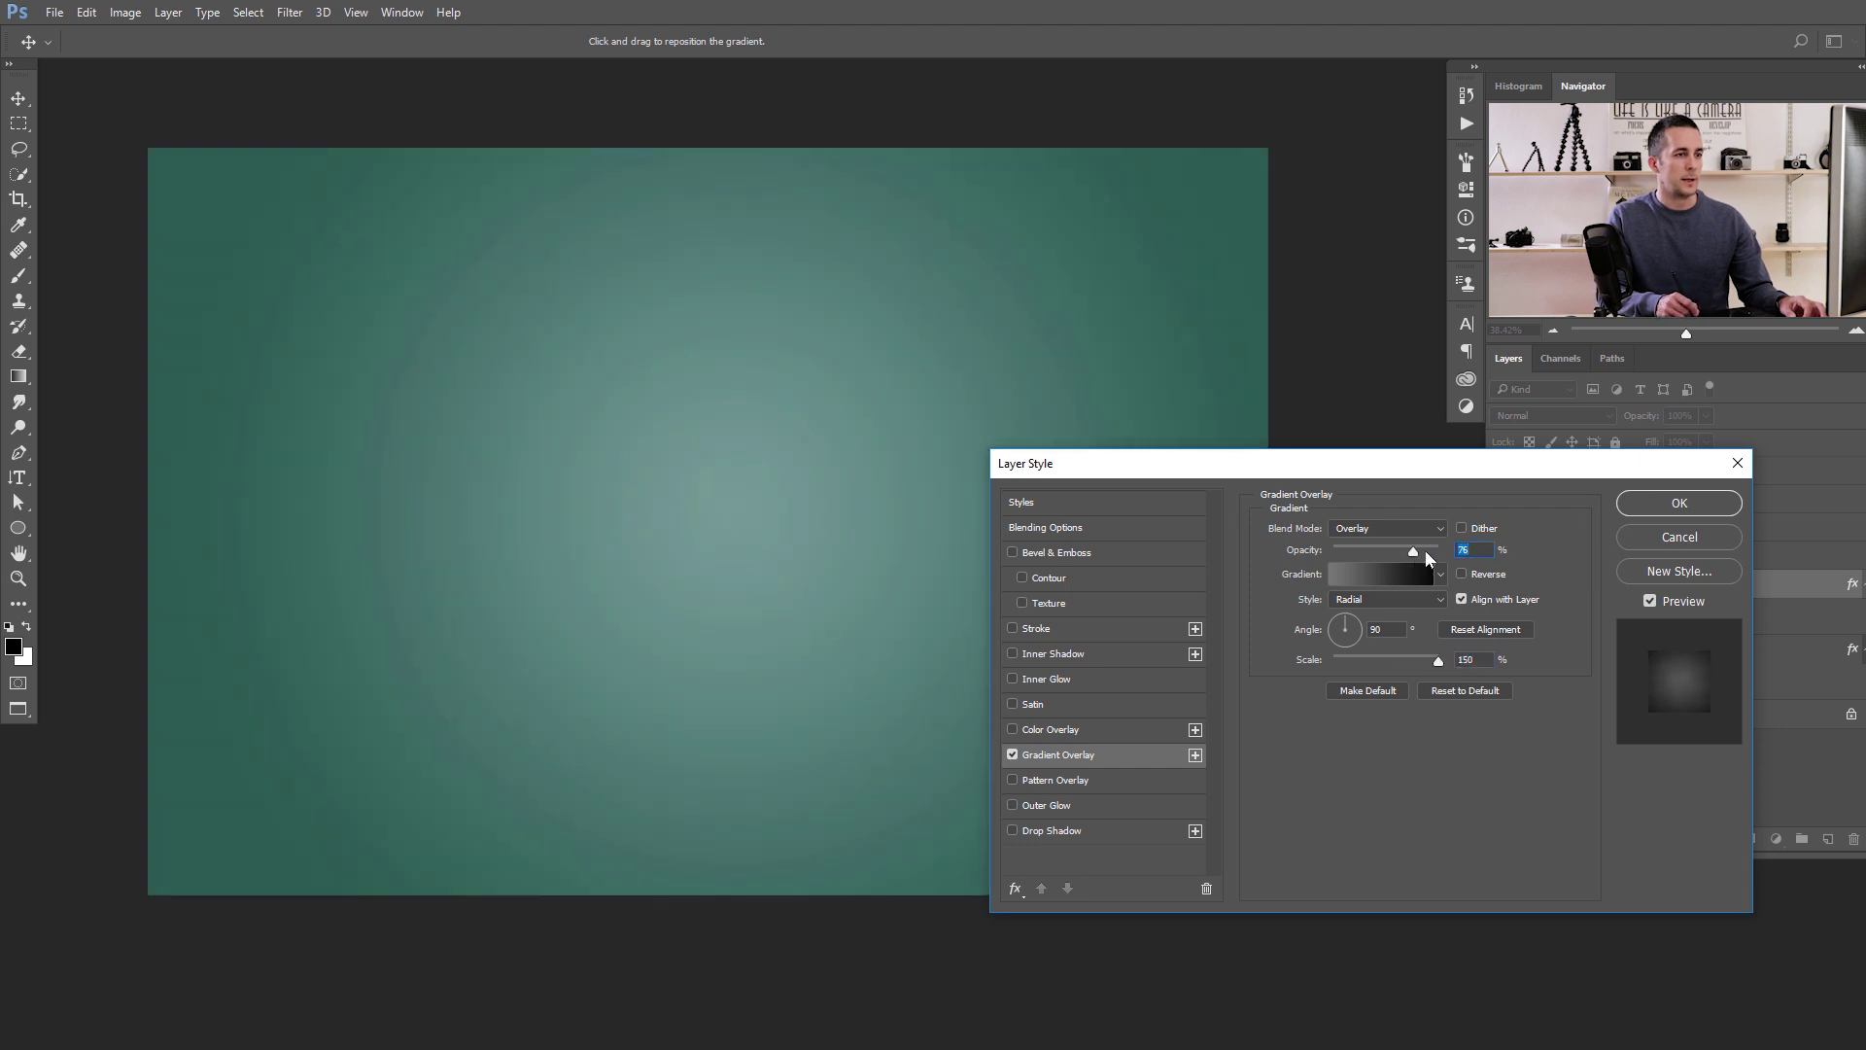
click(1696, 502)
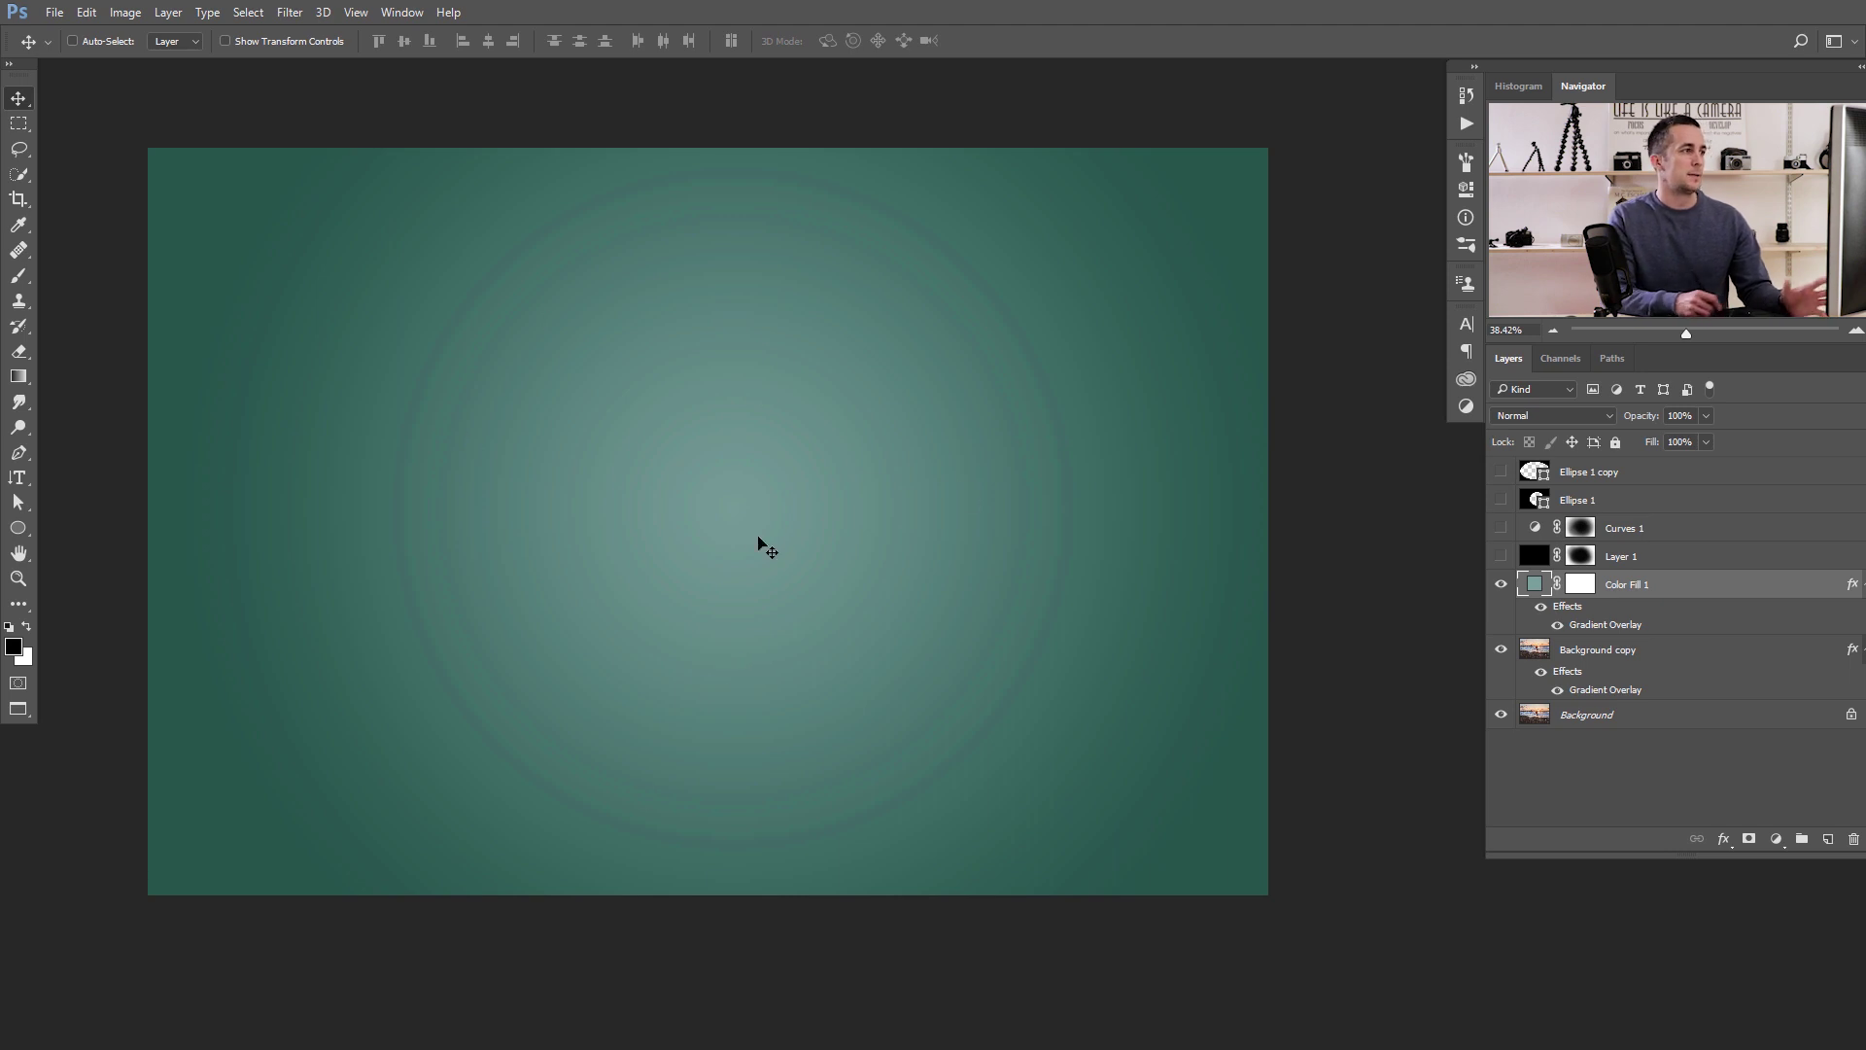
Change the Color Fill 1 layer's colour to green (75a377).
double_click(1527, 589)
click(951, 508)
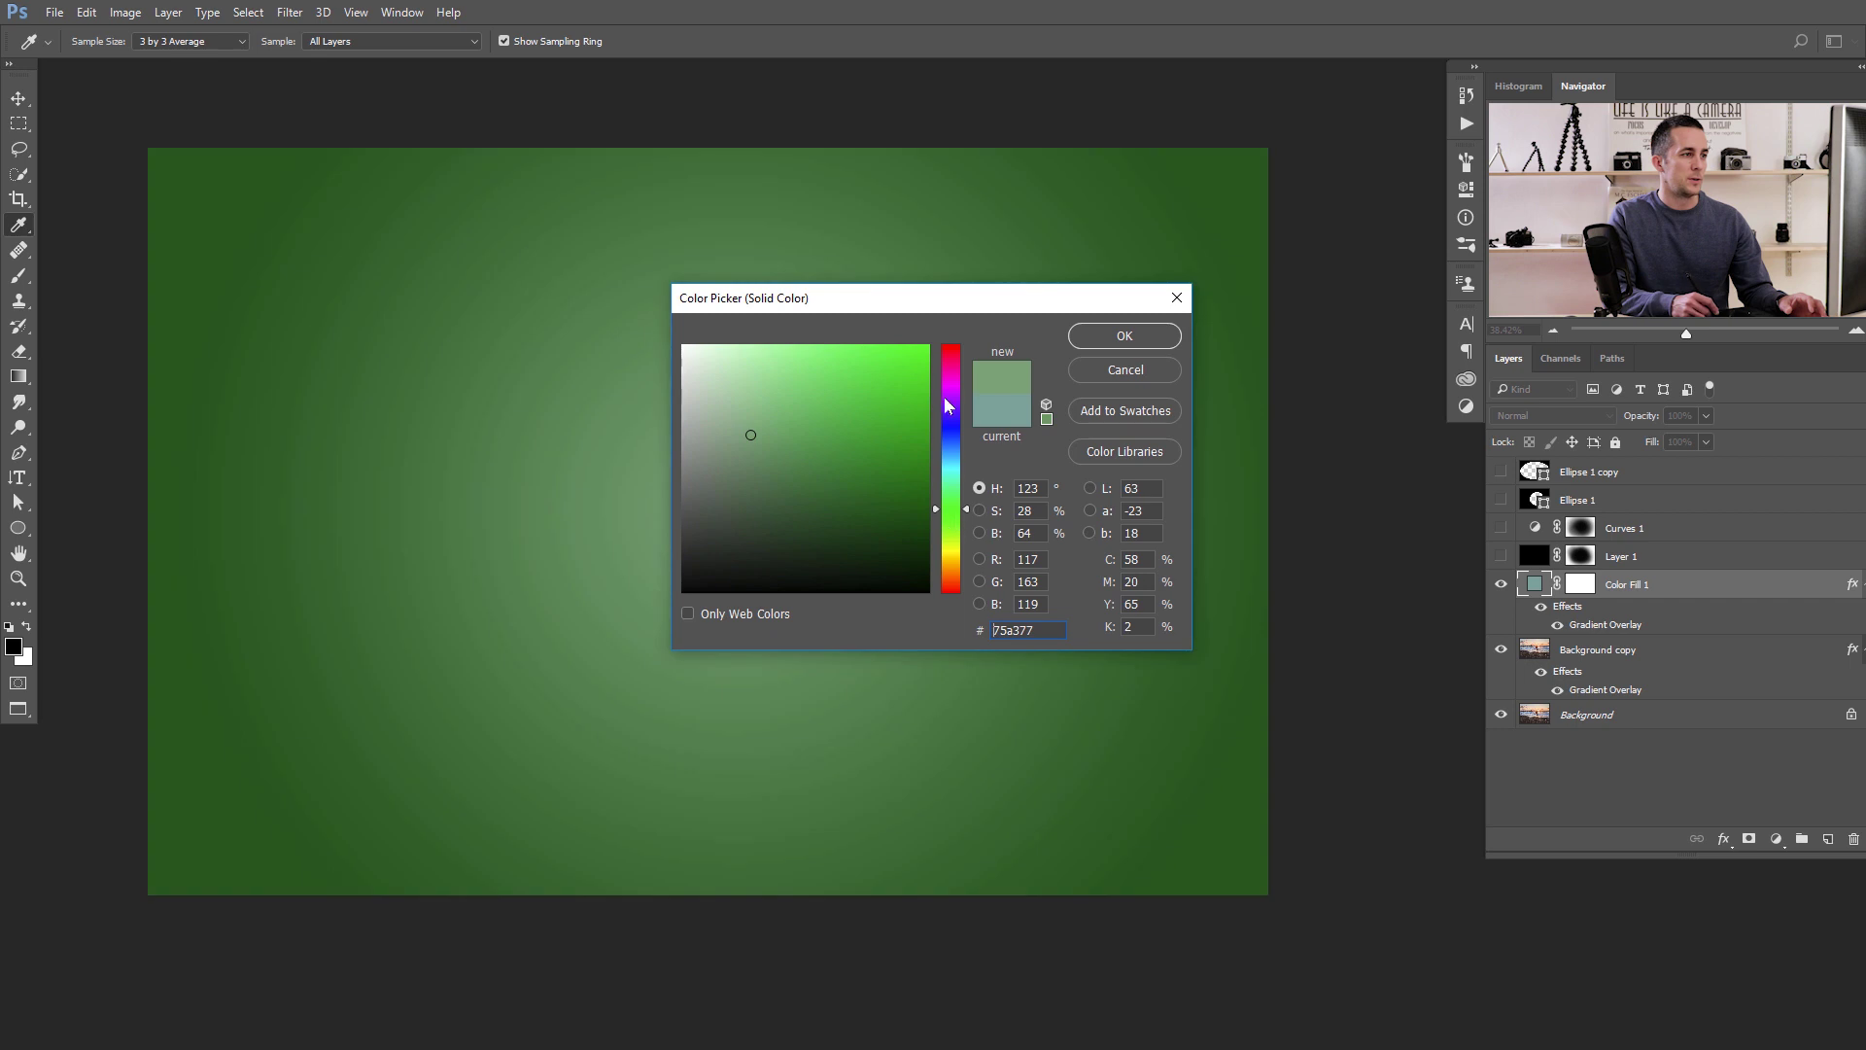
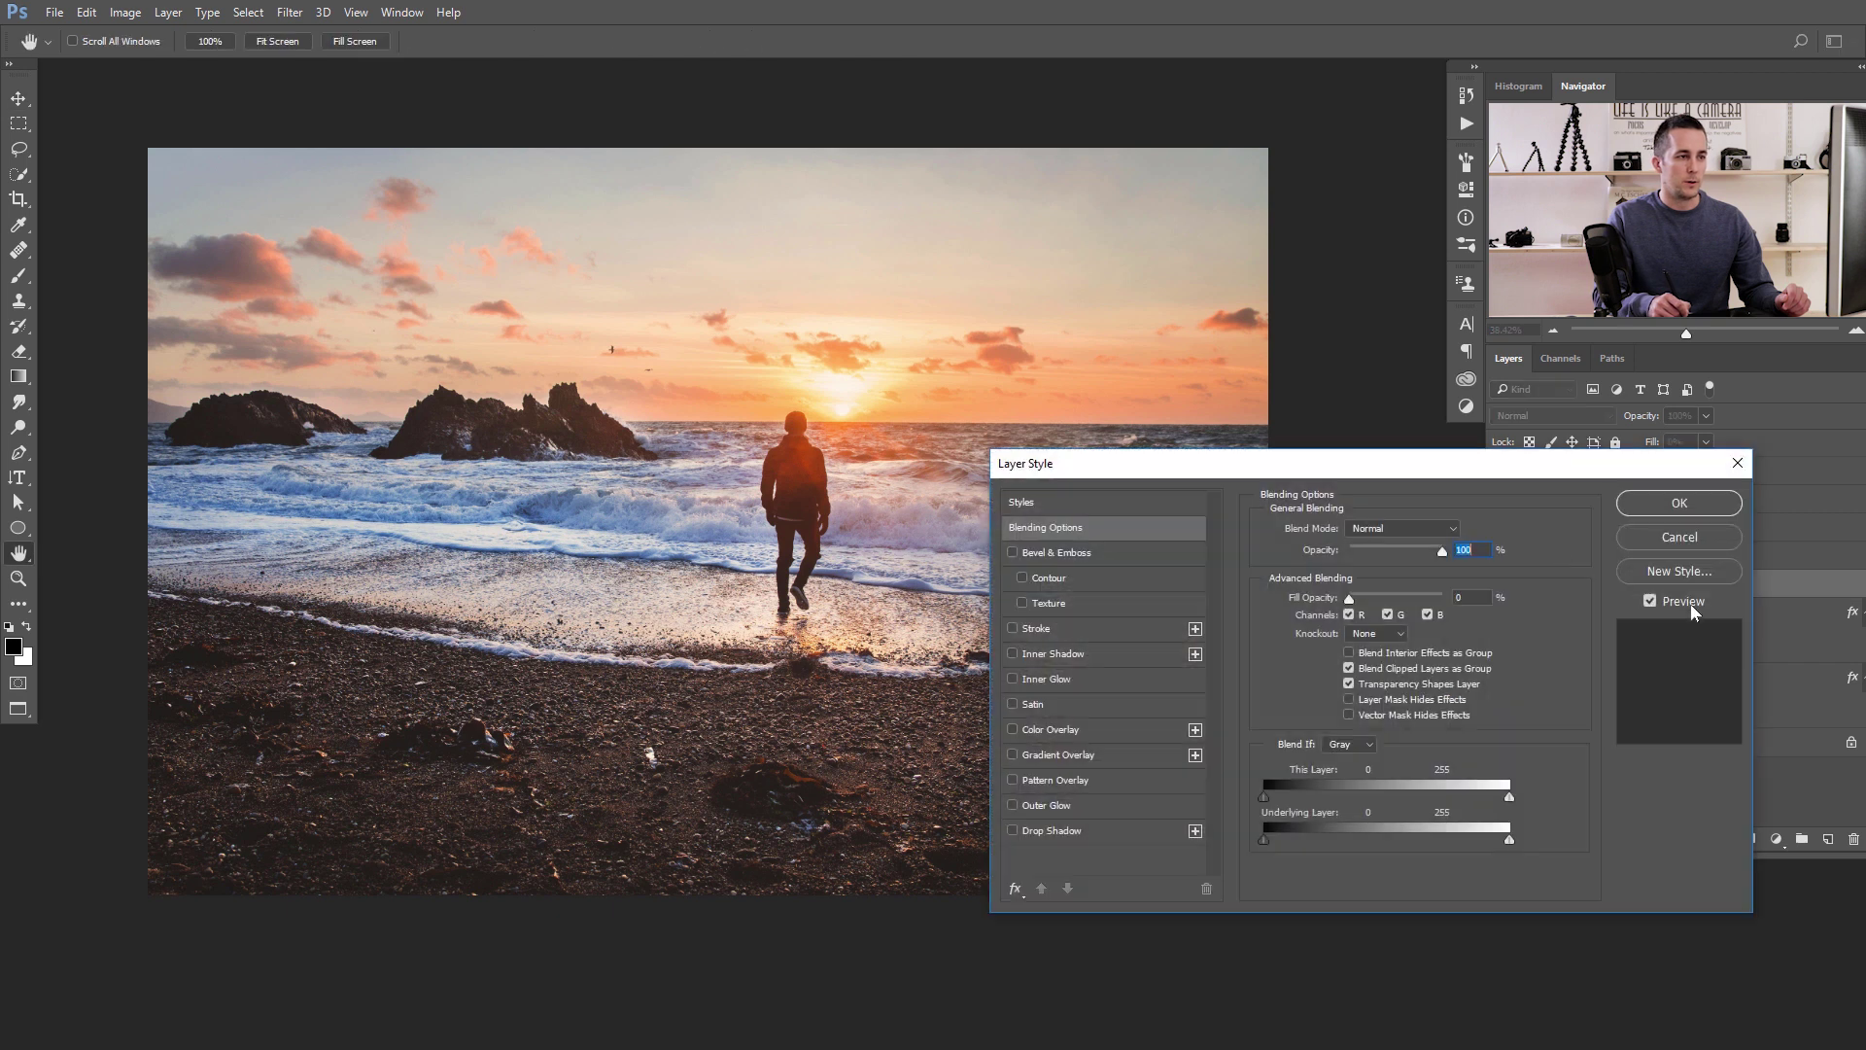
Add an Inner Glow style to the black layer with 0% fill, using black (000000) in Normal blend mode.
drag(1388, 468, 1297, 502)
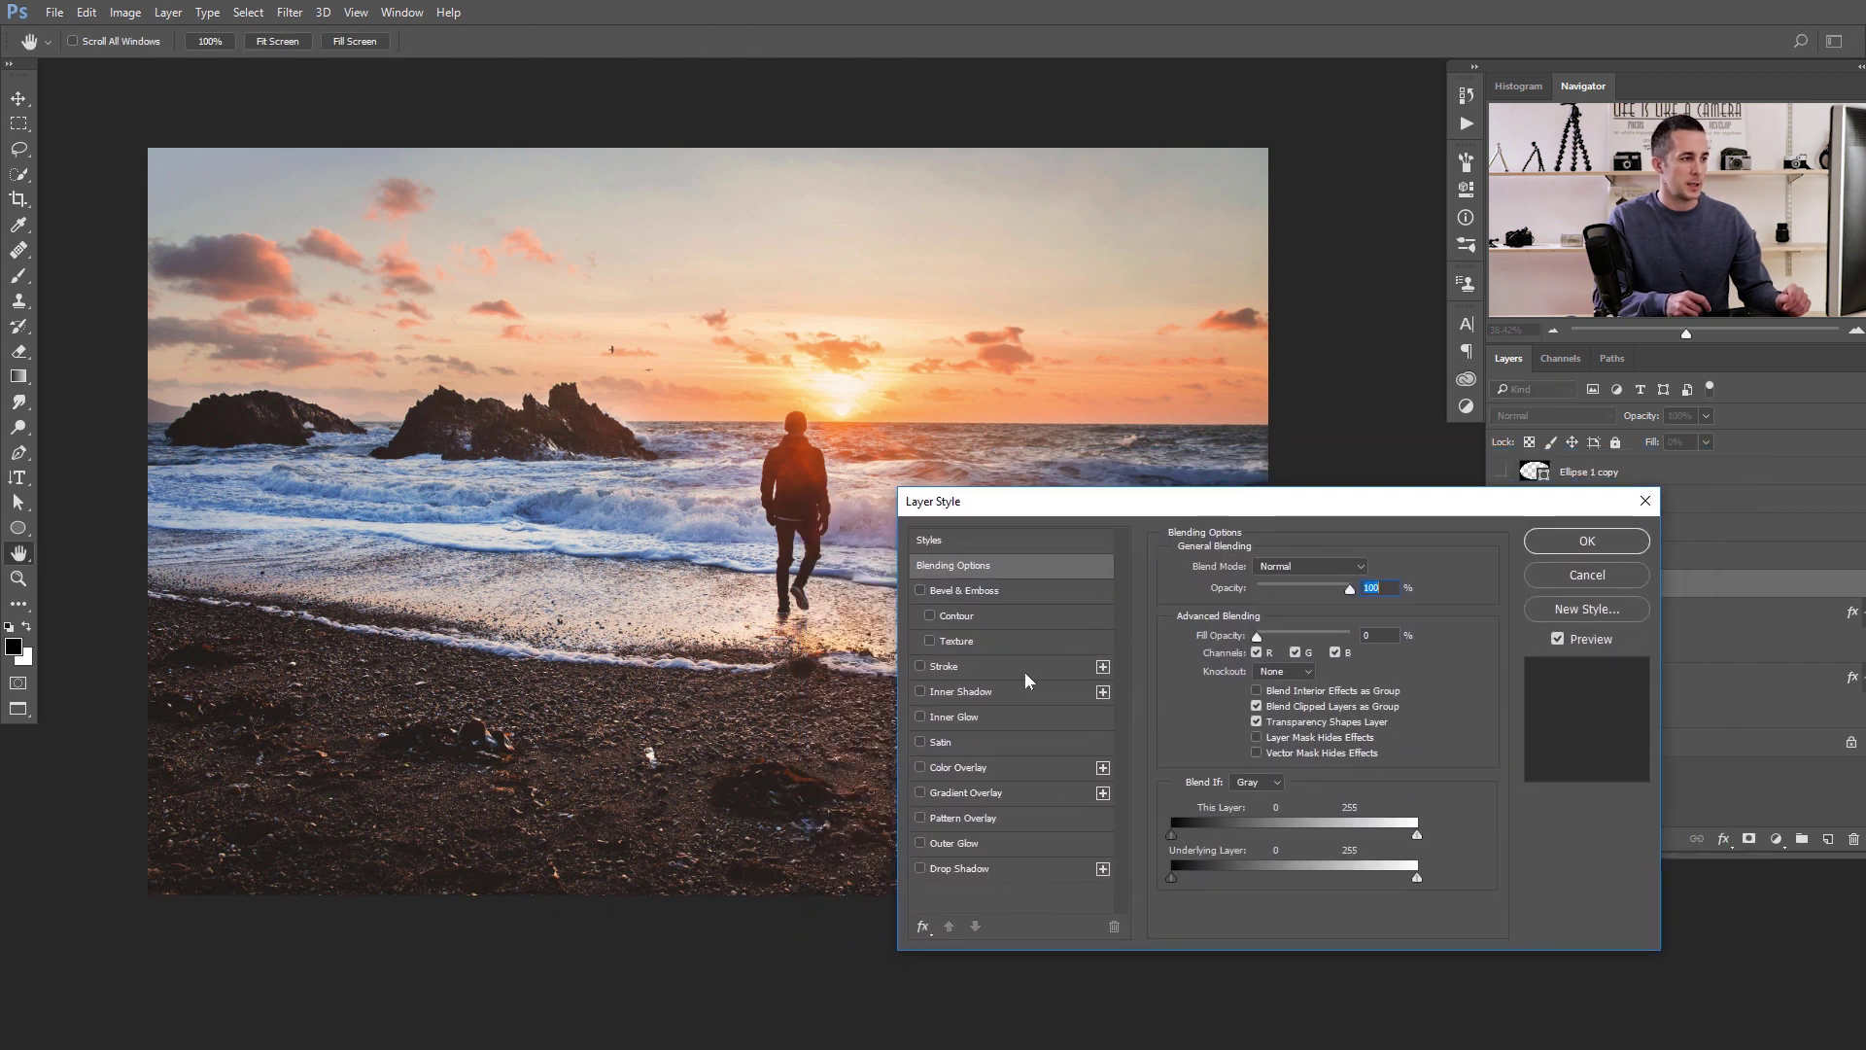
click(947, 717)
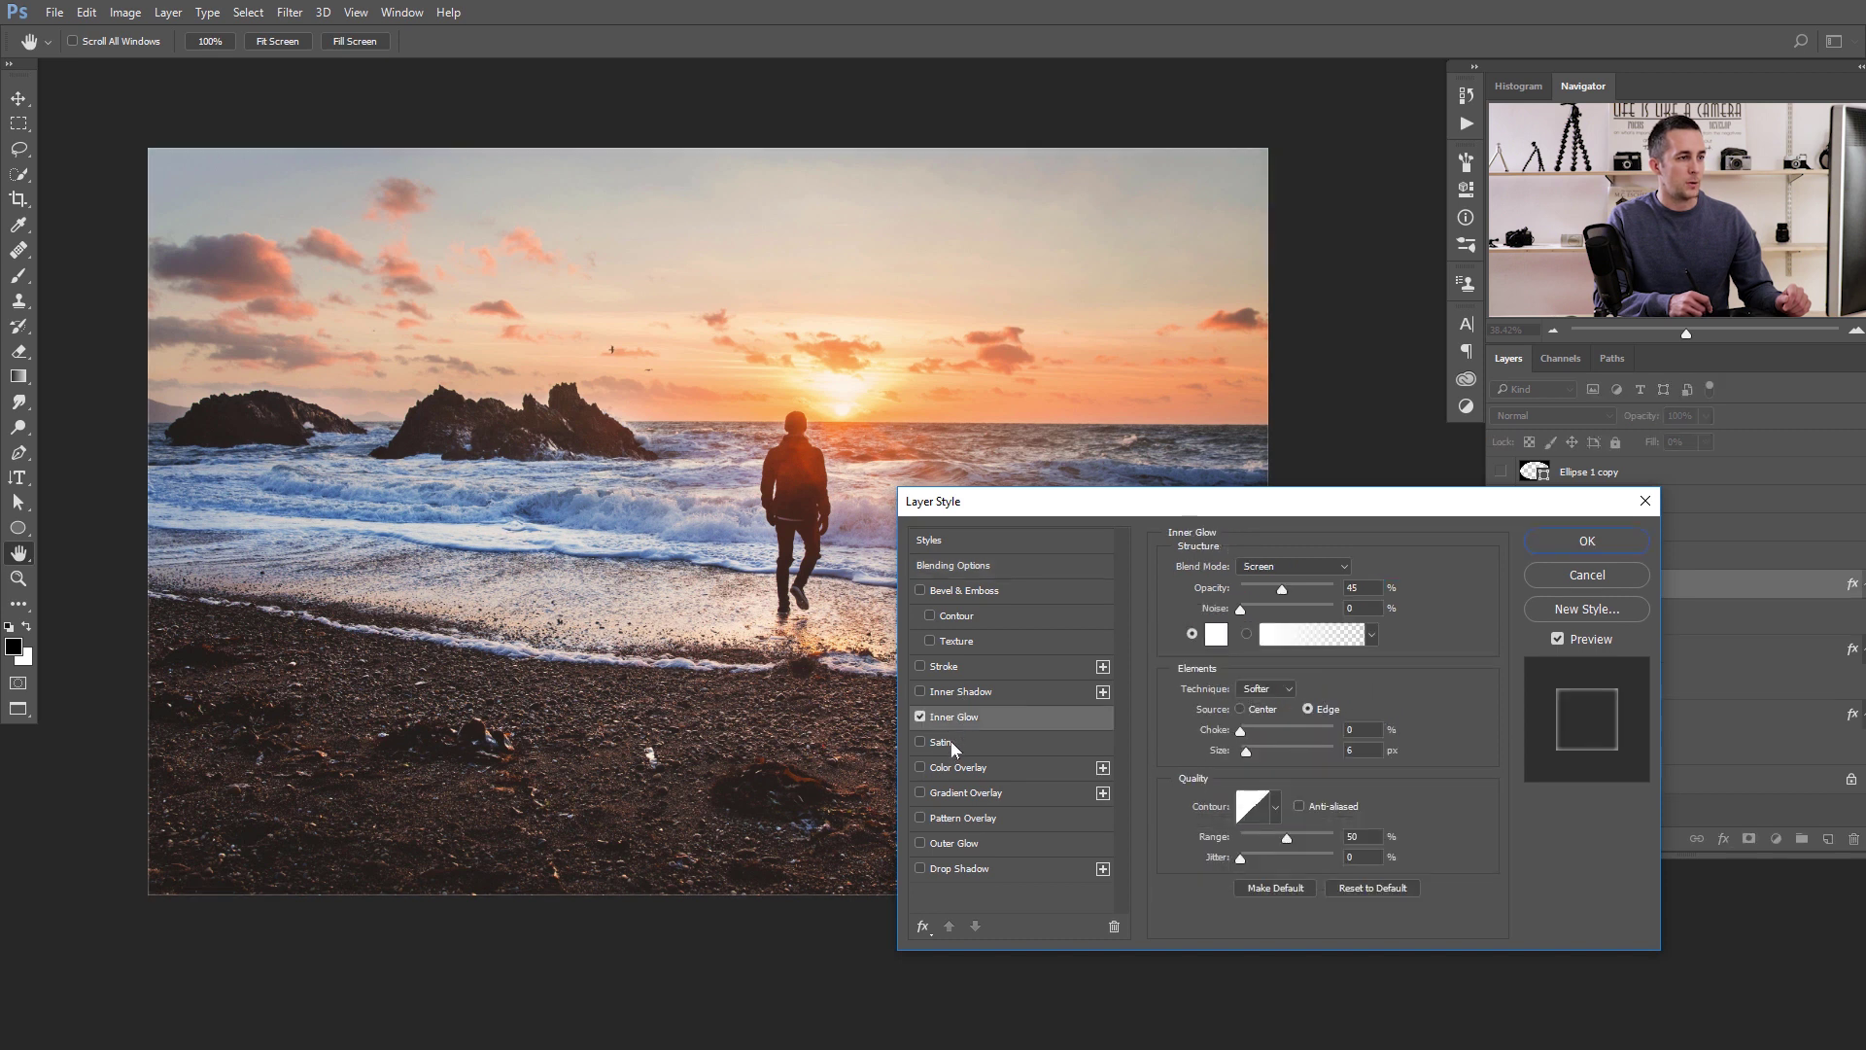
click(1217, 637)
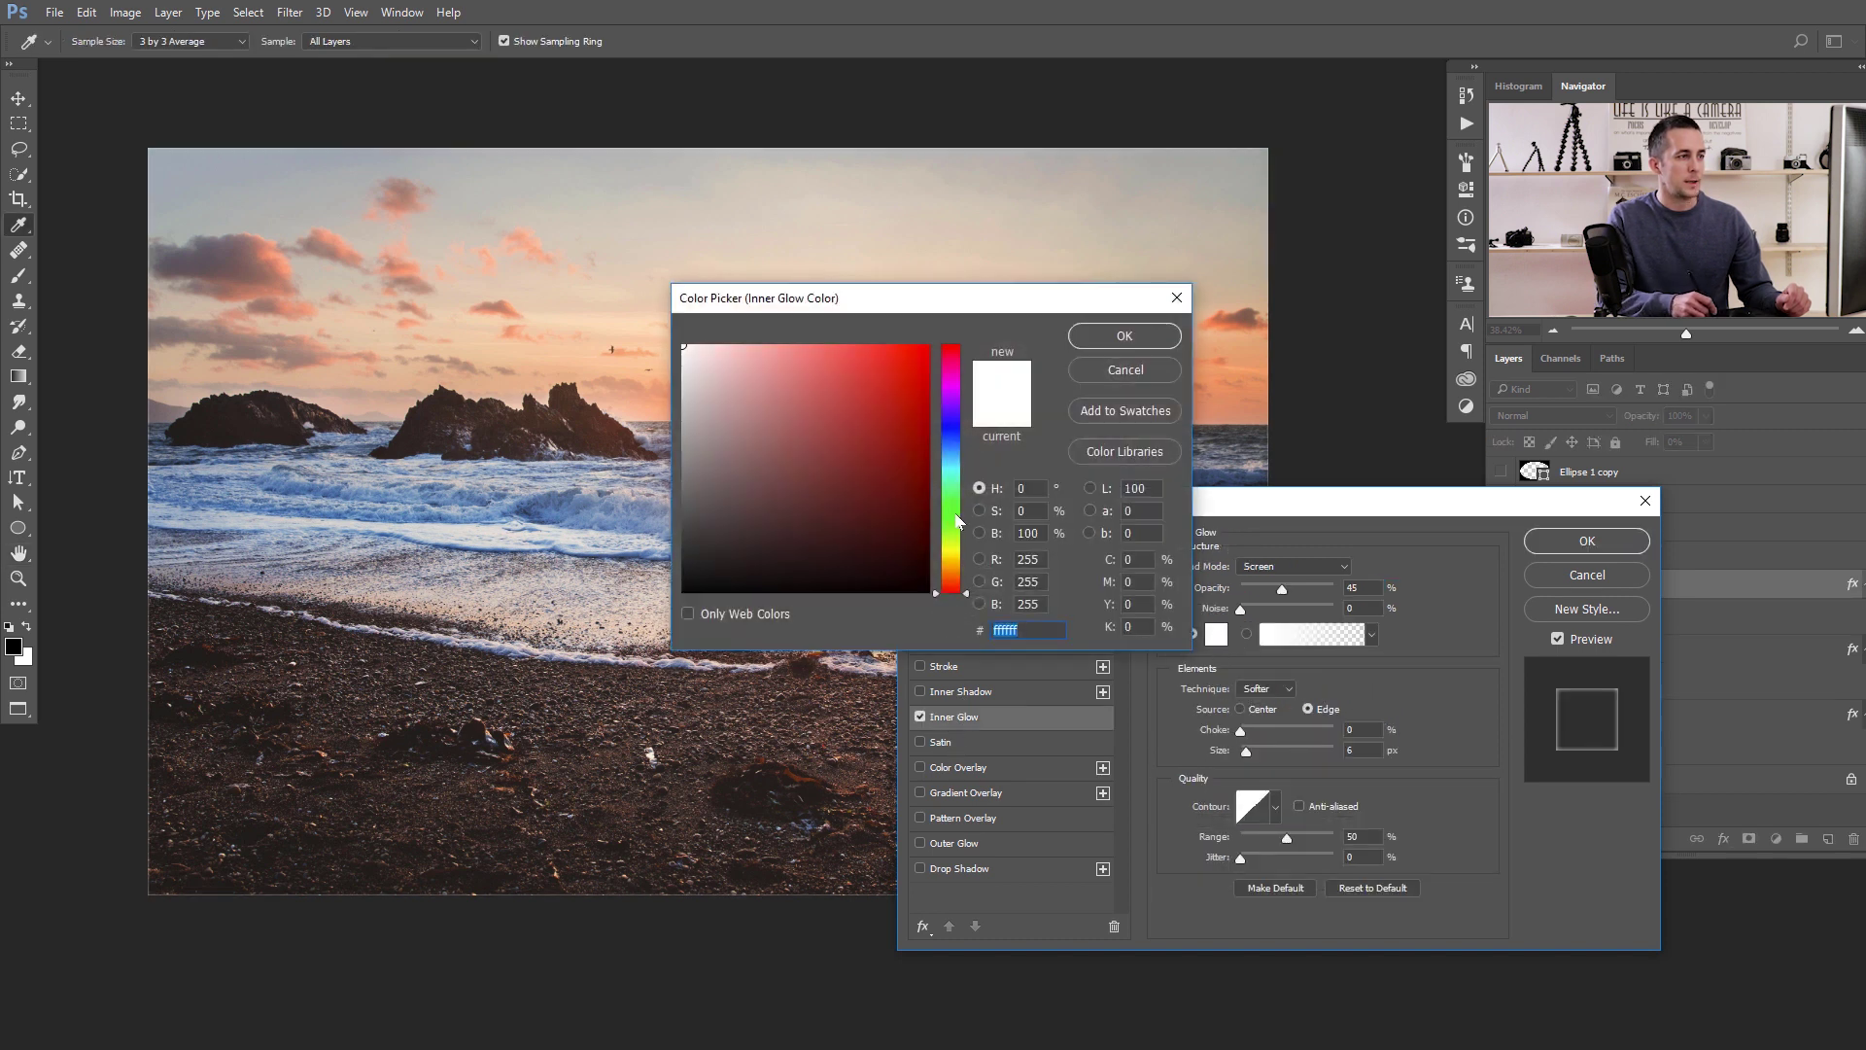
text(000000)
click(1139, 336)
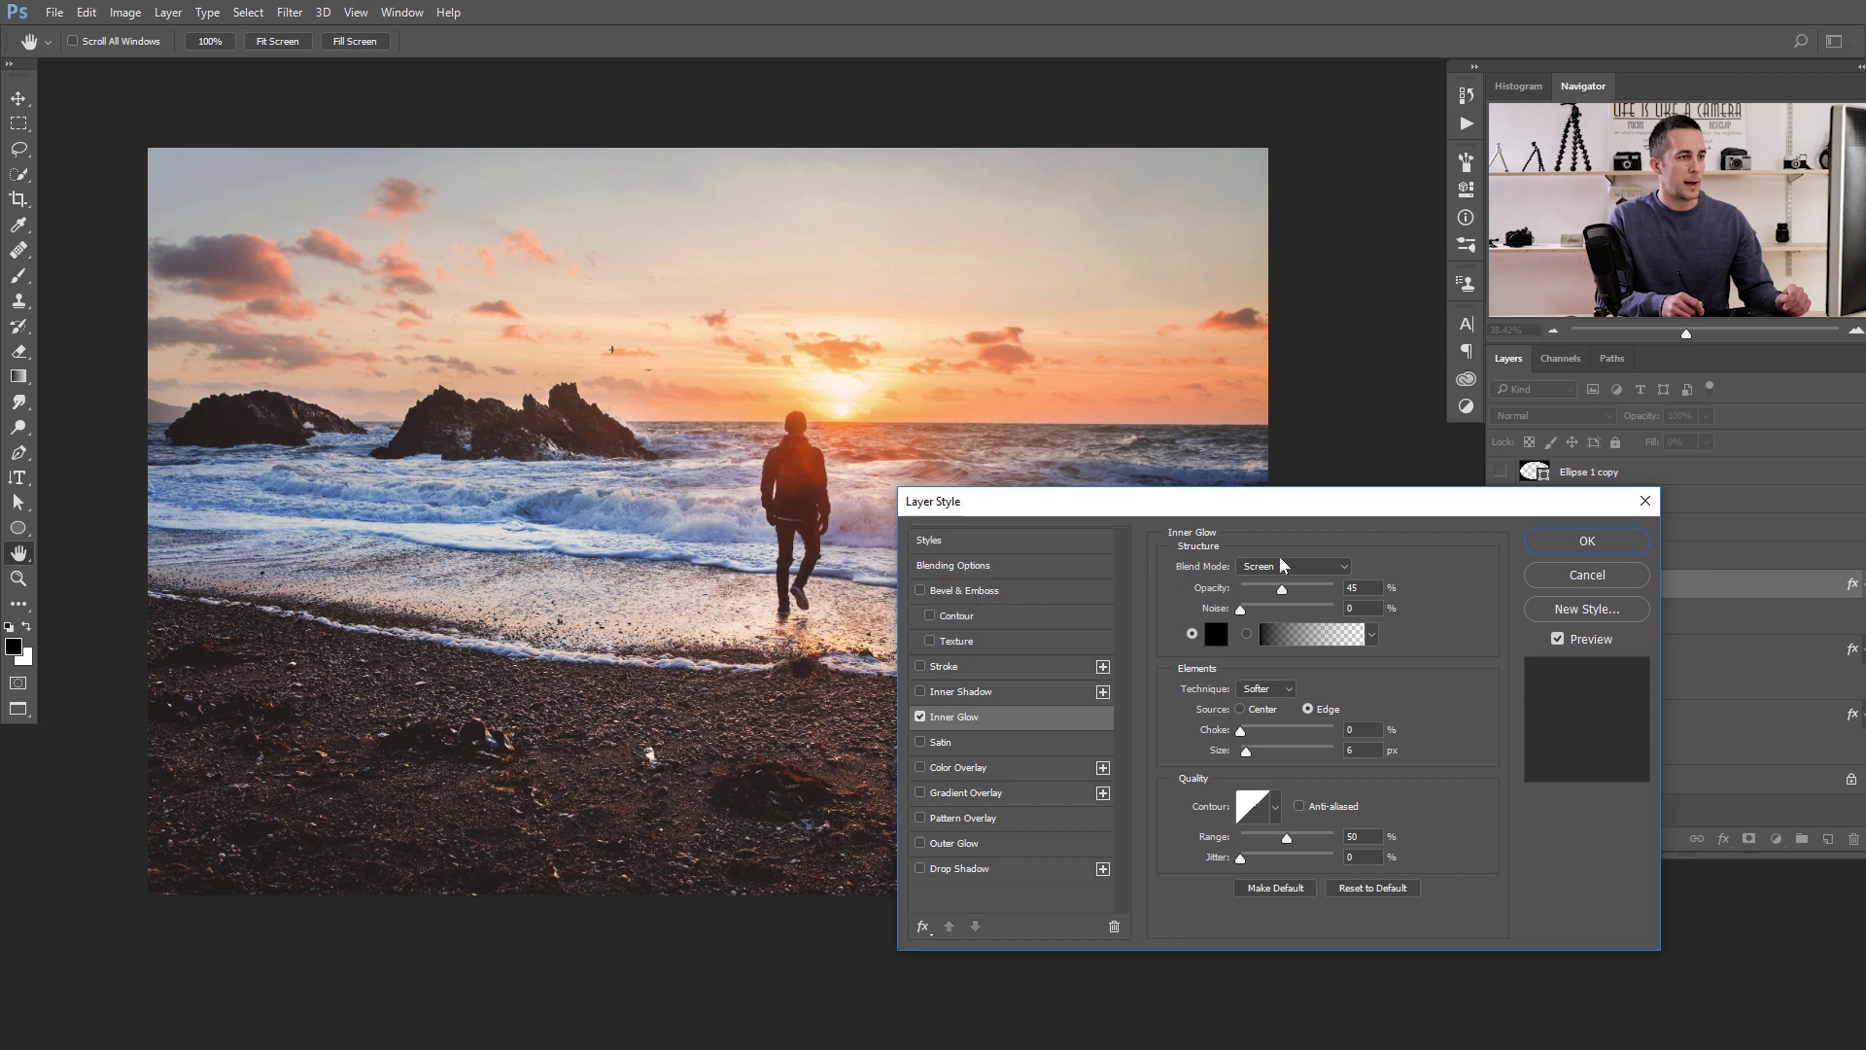
click(1281, 564)
click(1271, 585)
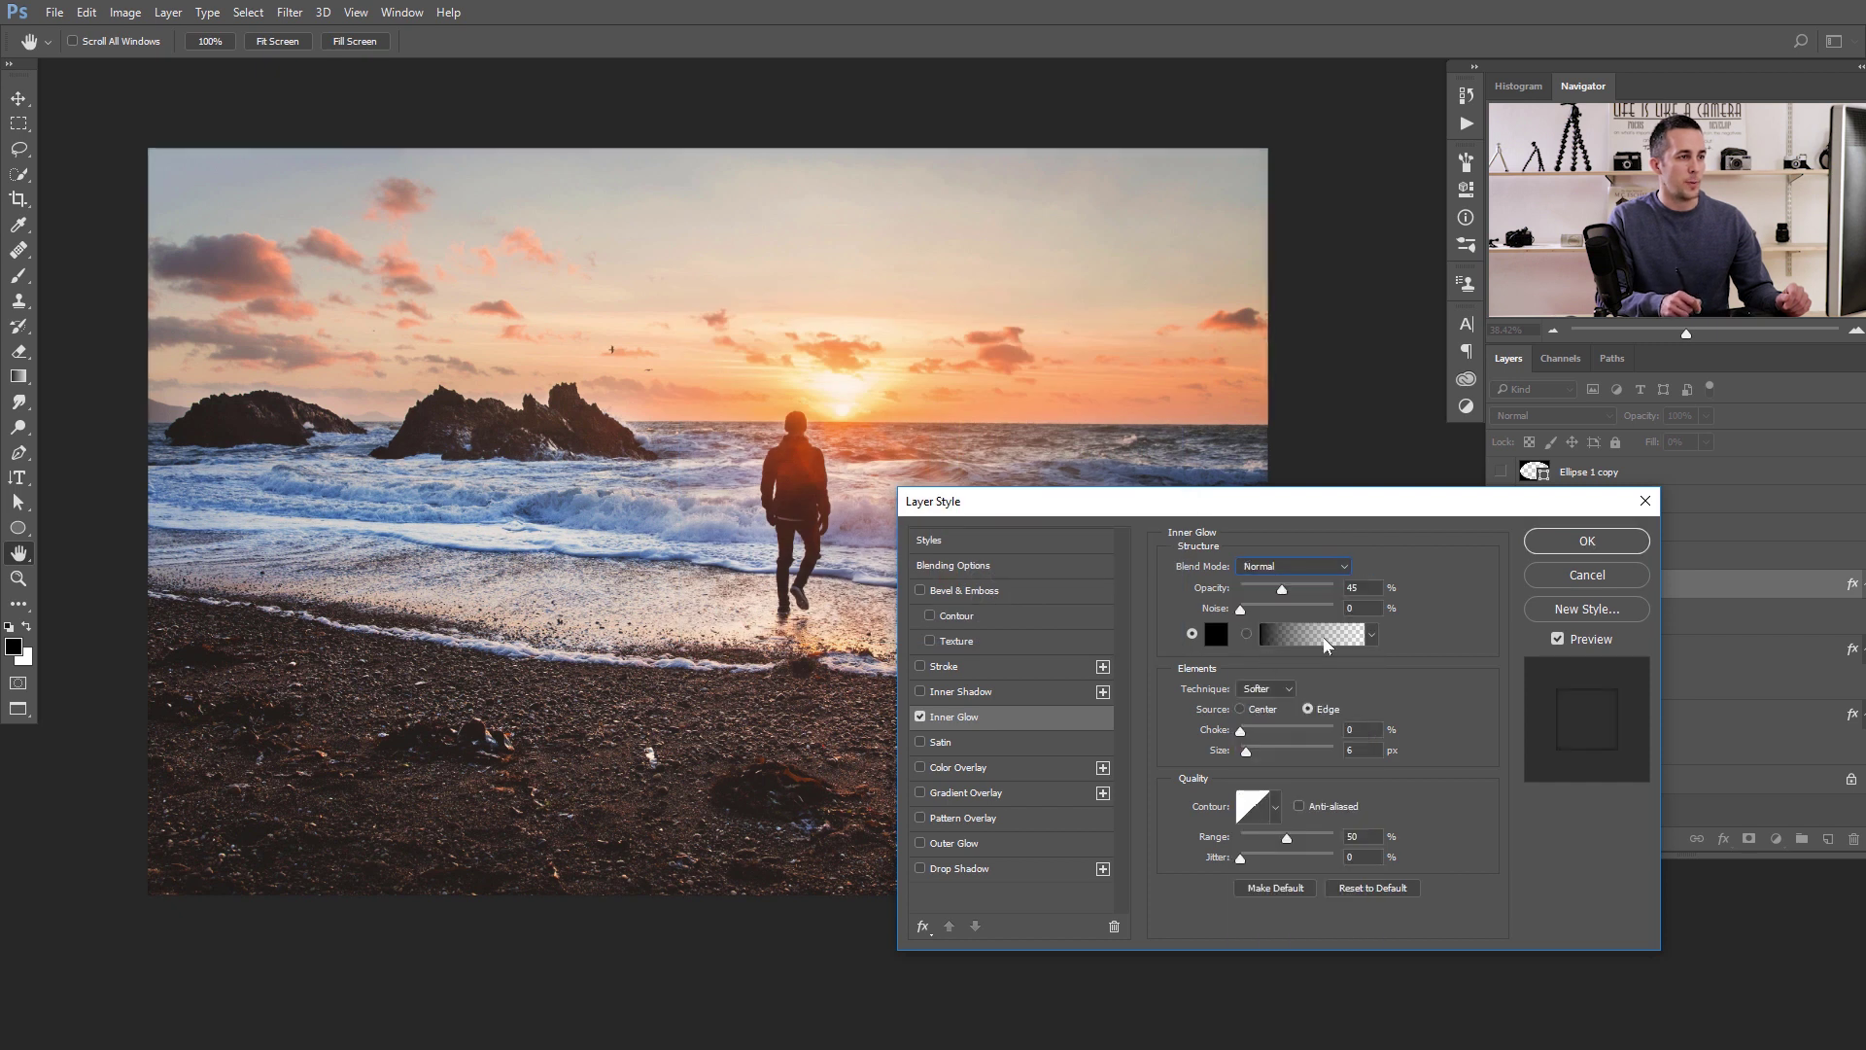
Enlarge and strengthen the inner glow into a soft dark border around the photo, and apply the layer style.
drag(1249, 750, 1311, 754)
drag(1240, 610, 1319, 593)
drag(1243, 514, 1379, 662)
click(1777, 698)
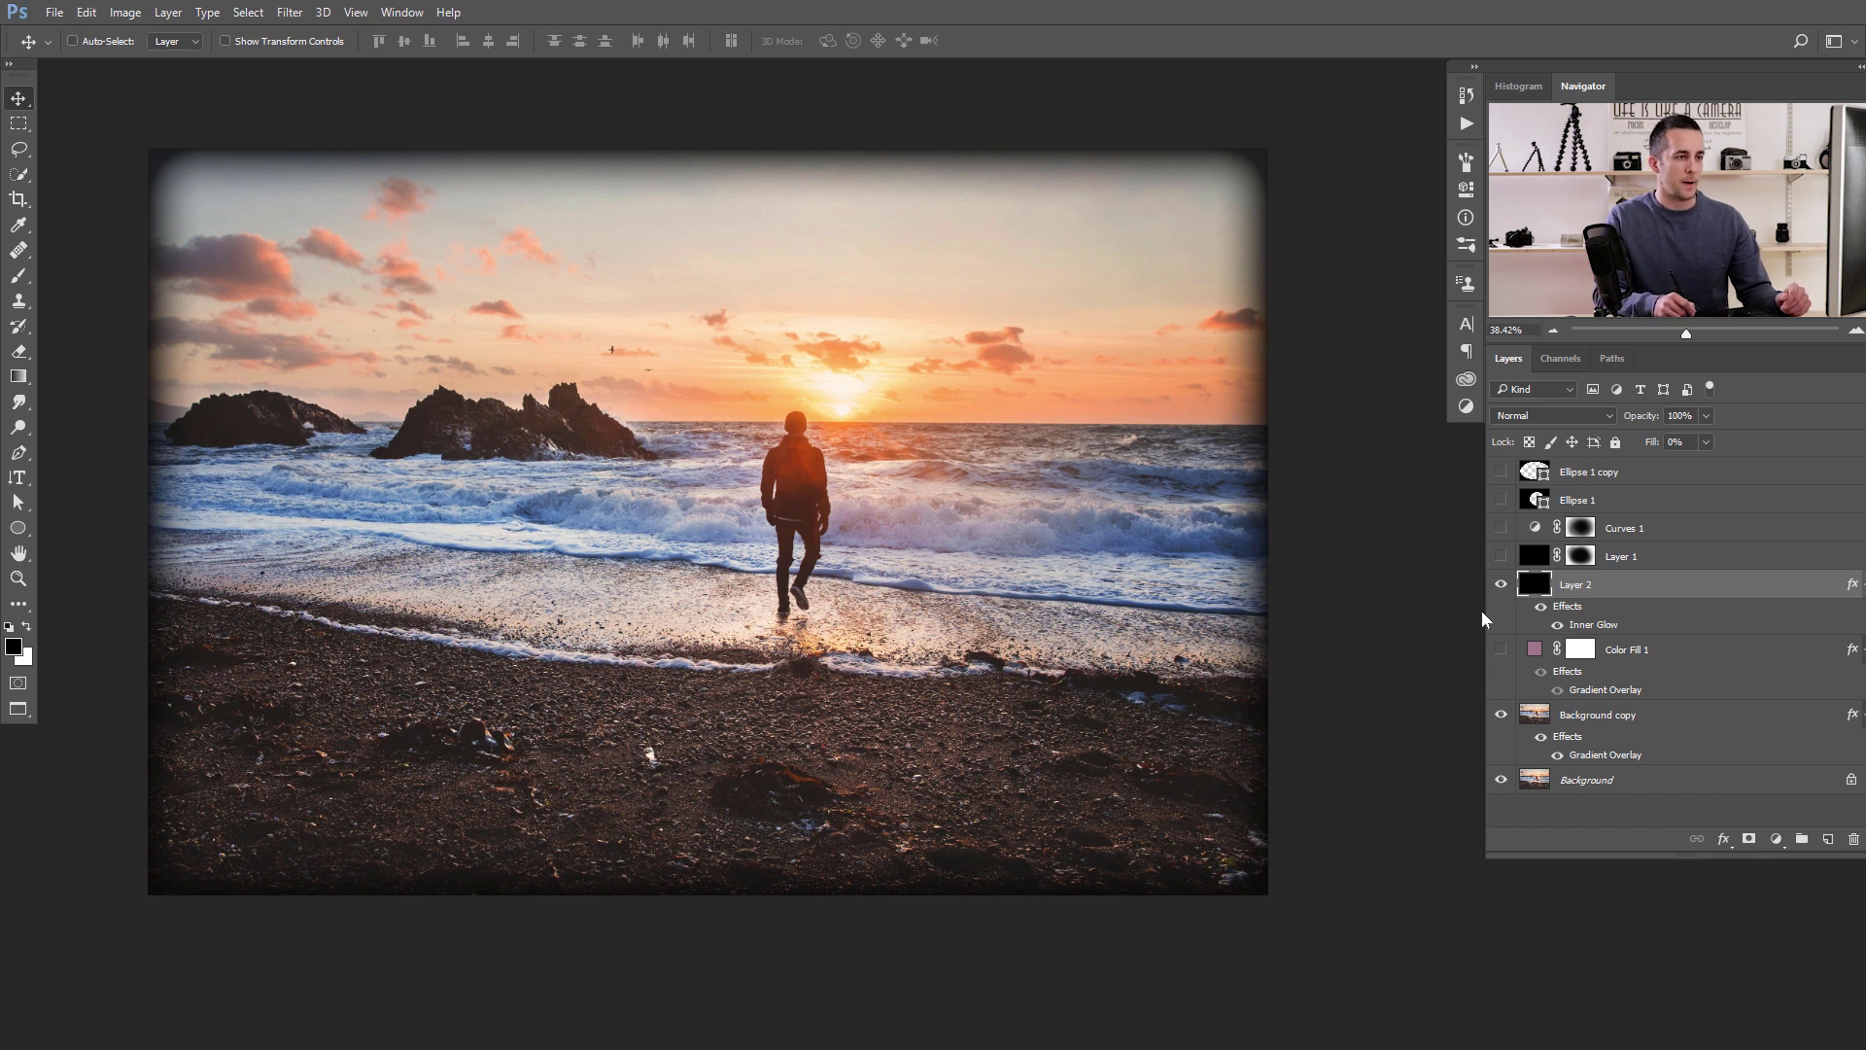
Hide Layer 2, duplicate the Background layer and place the copy at the top of the layer stack.
click(1502, 584)
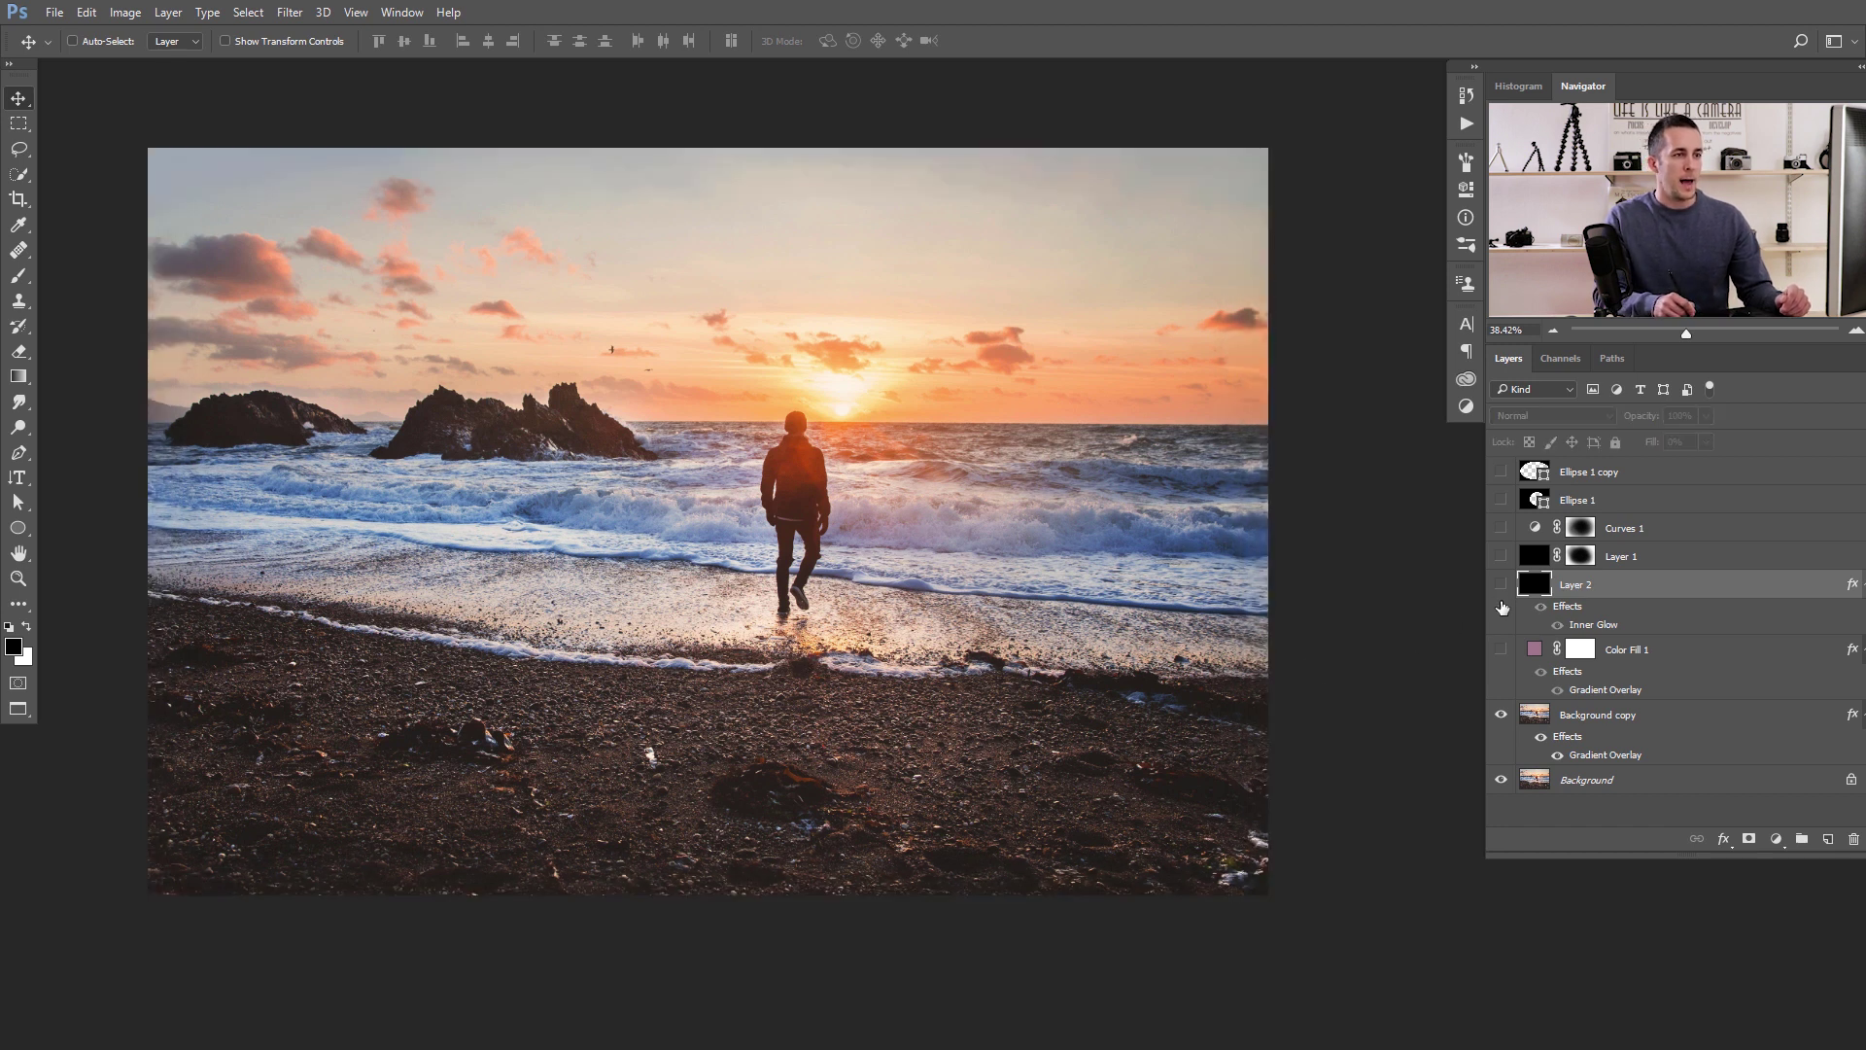
click(1553, 716)
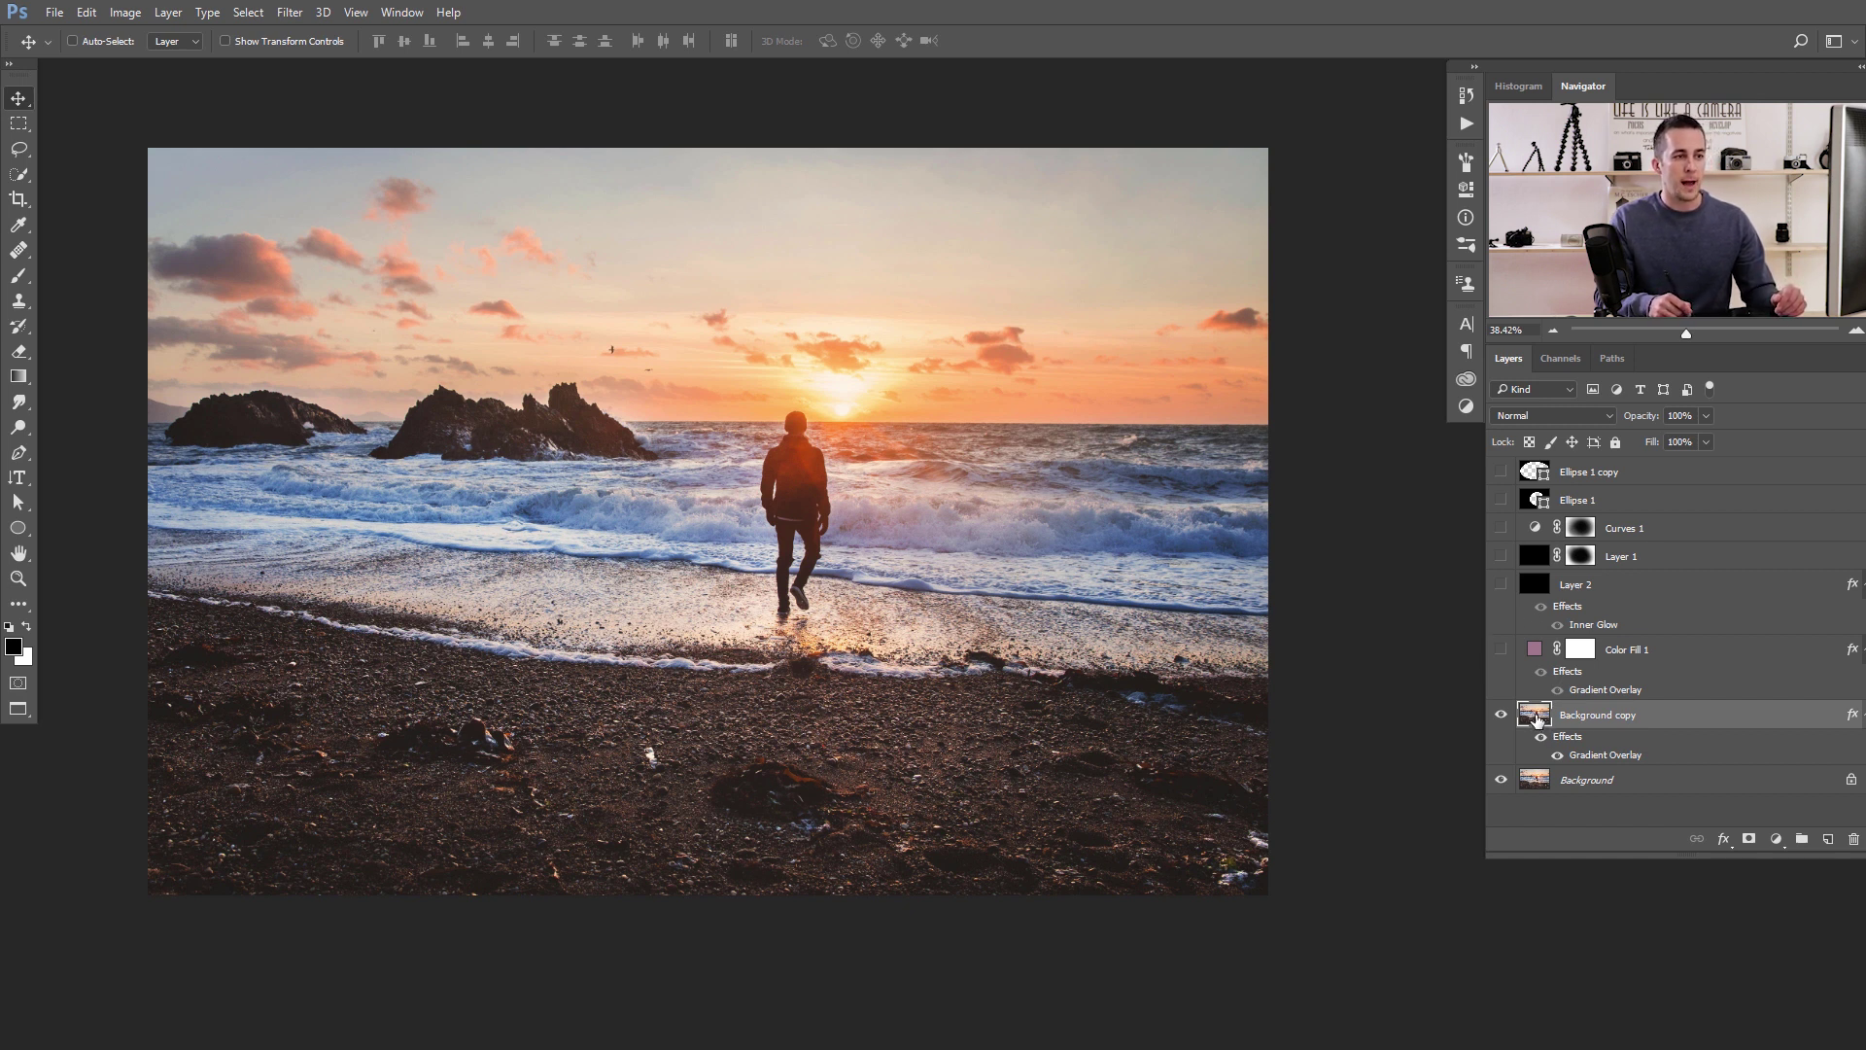
click(1545, 780)
key(ctrl+j)
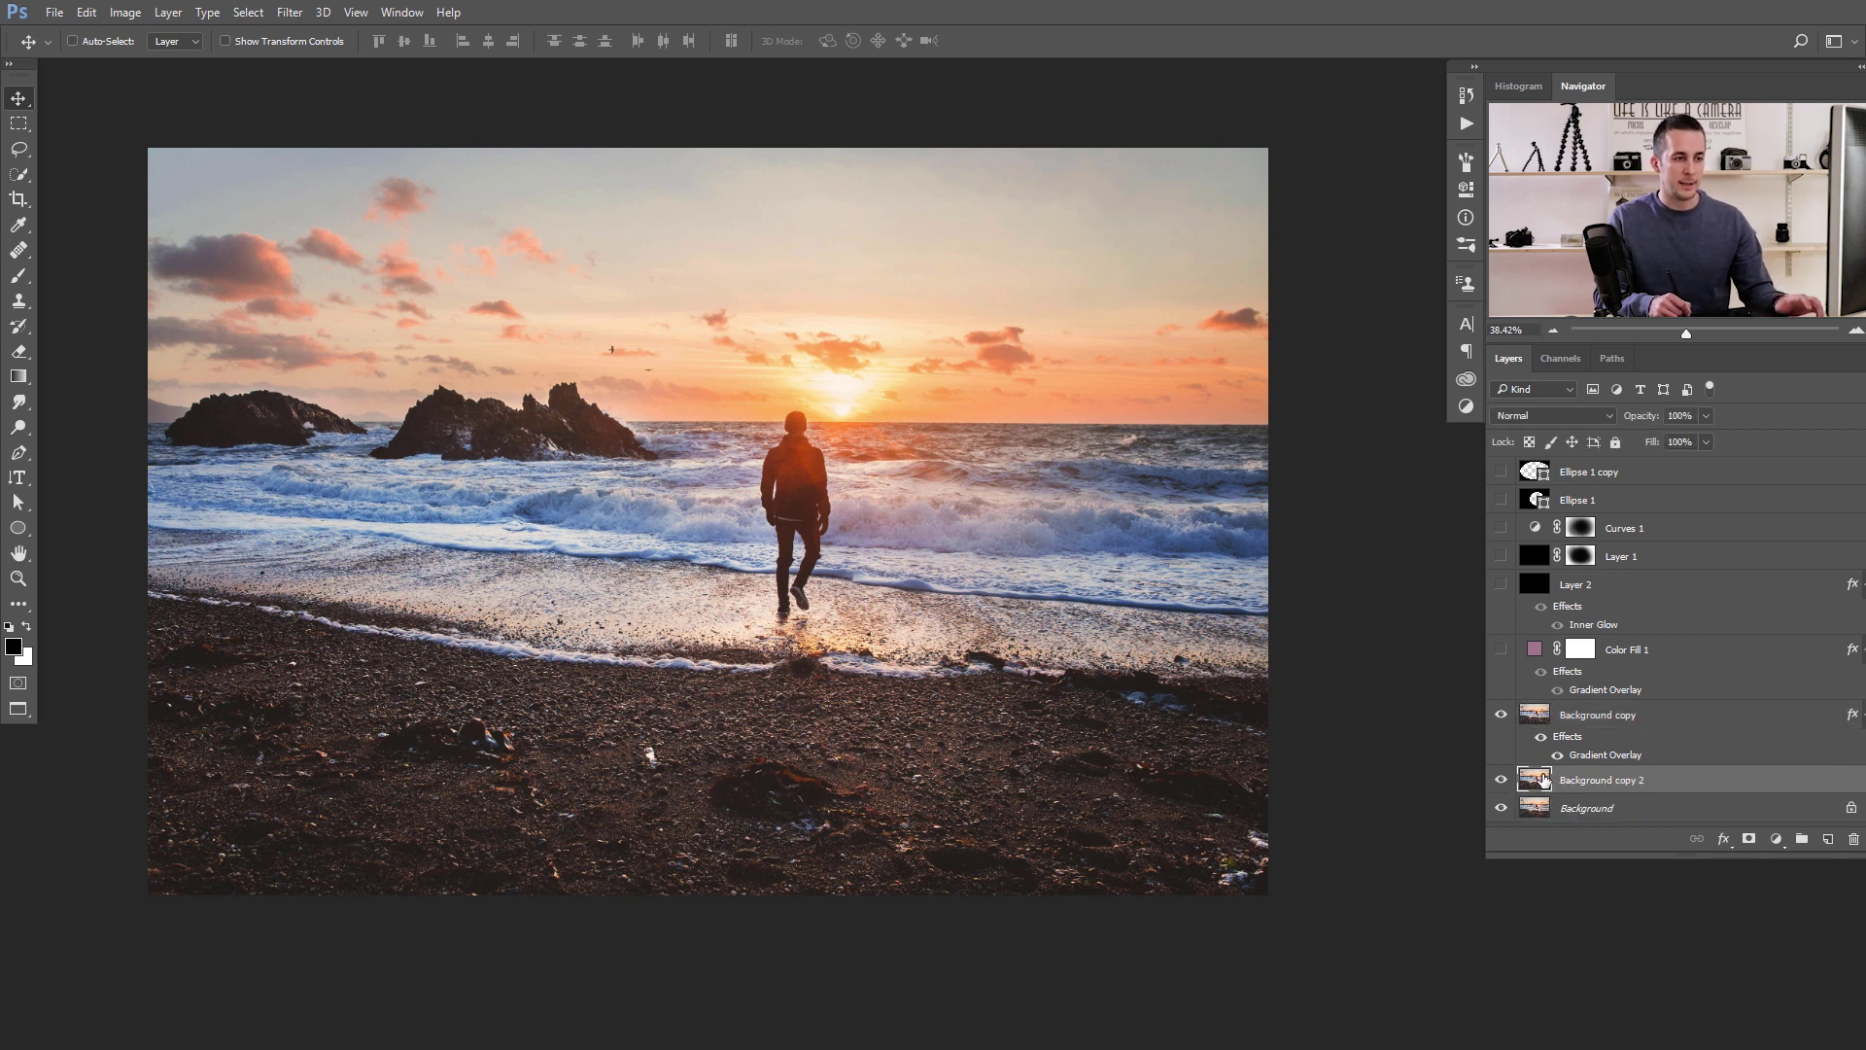
drag(1545, 776, 1552, 465)
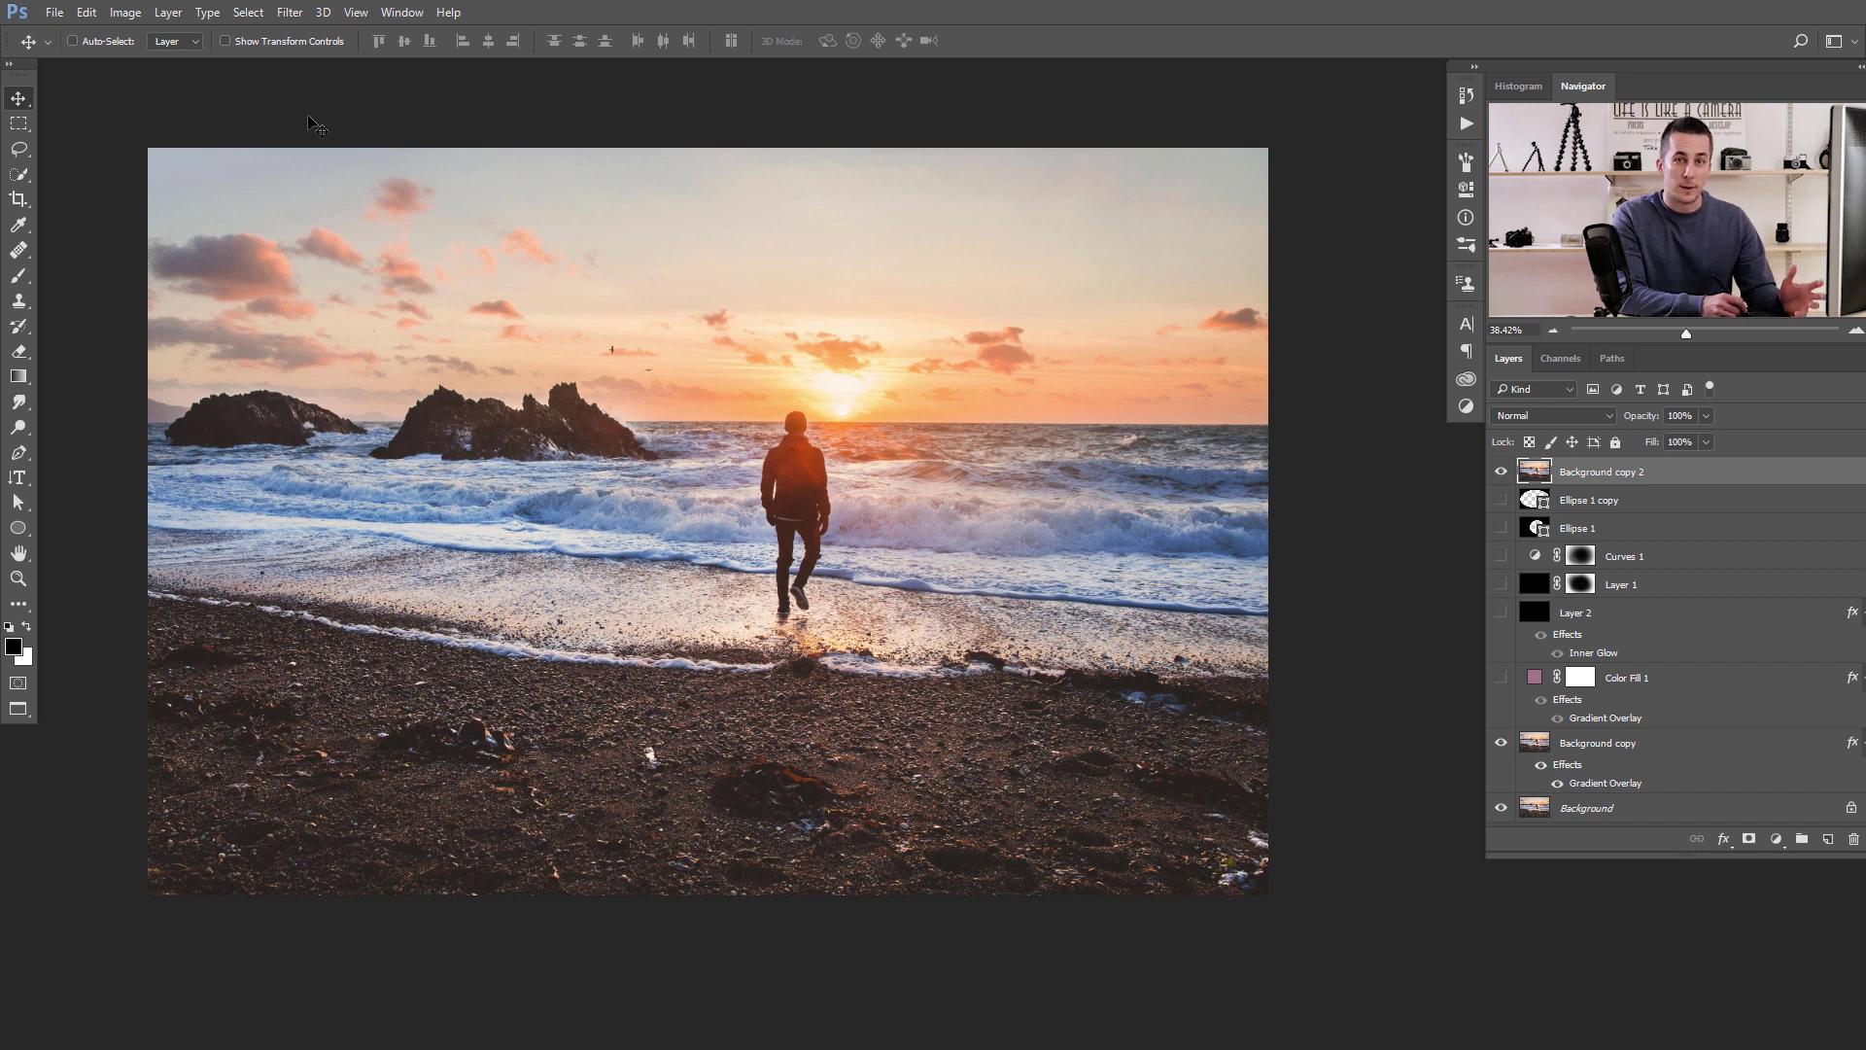
Open the Camera Raw Filter on the top layer and set a post-crop vignette with Amount -41, Midpoint 26 and Roundness -1.
click(289, 11)
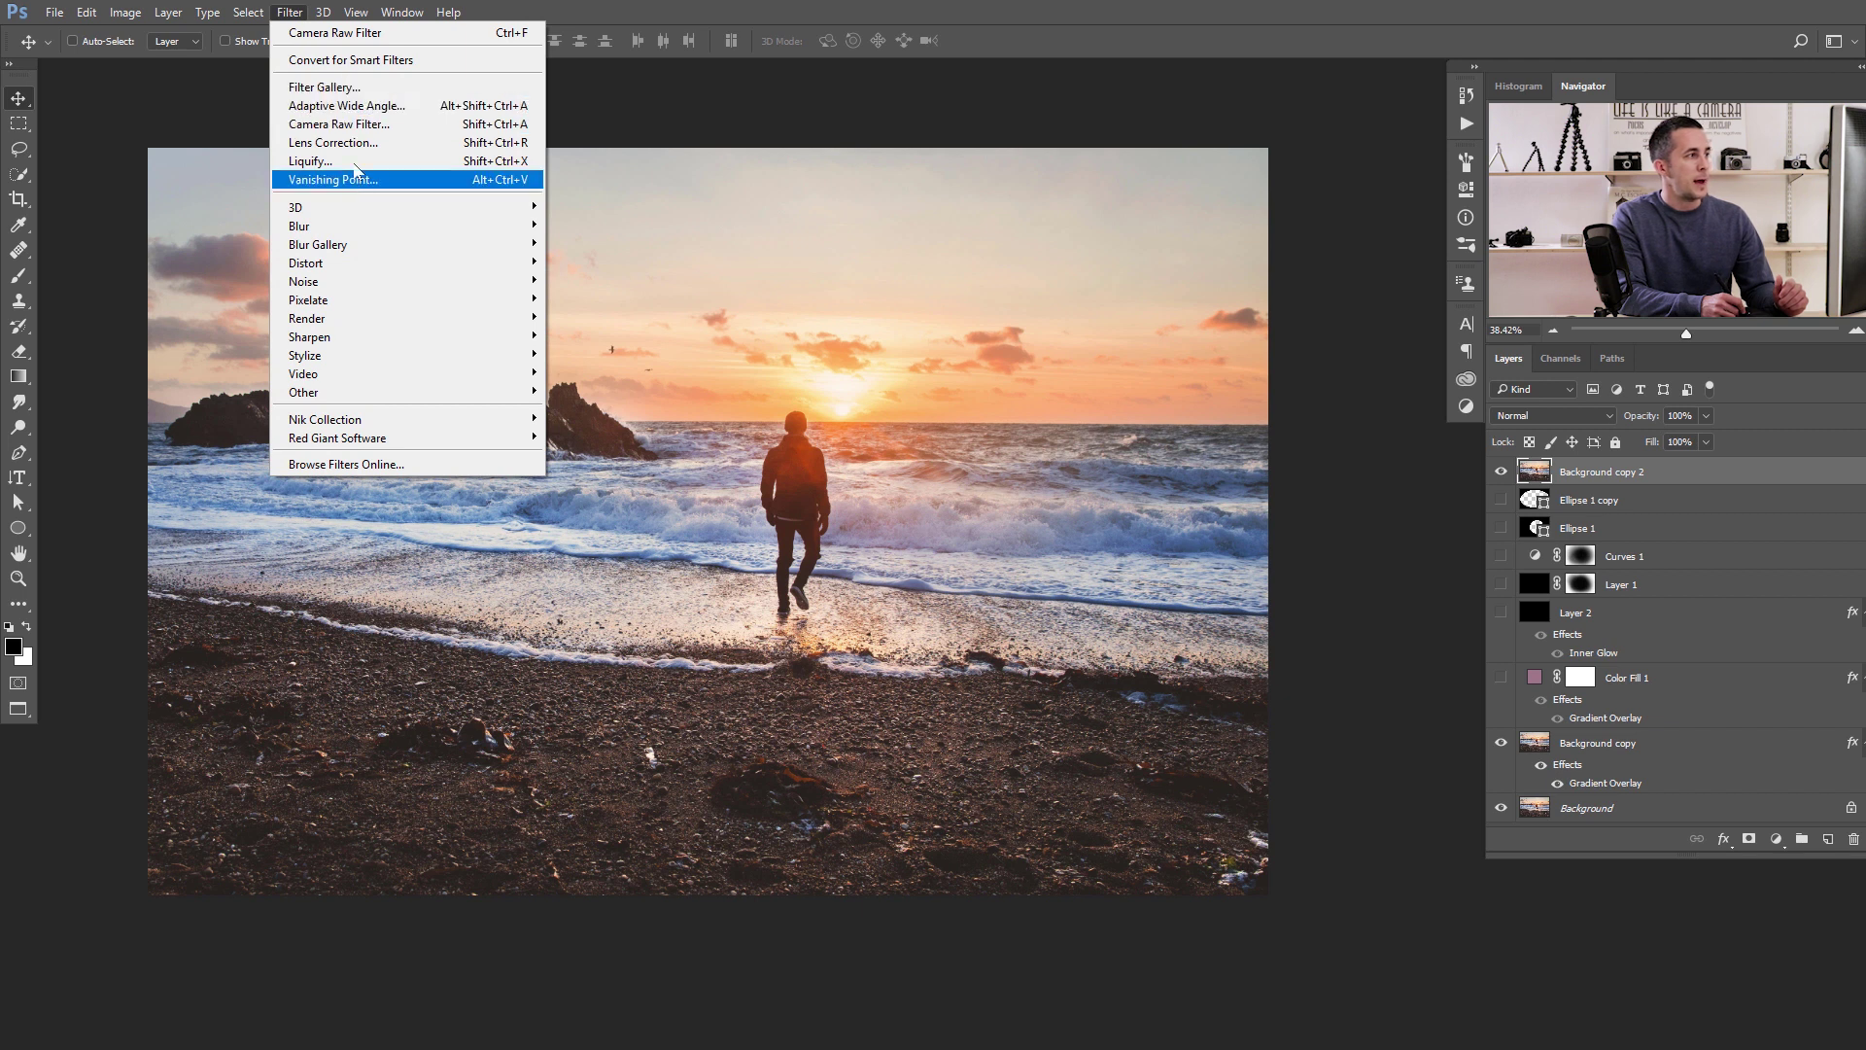
click(363, 133)
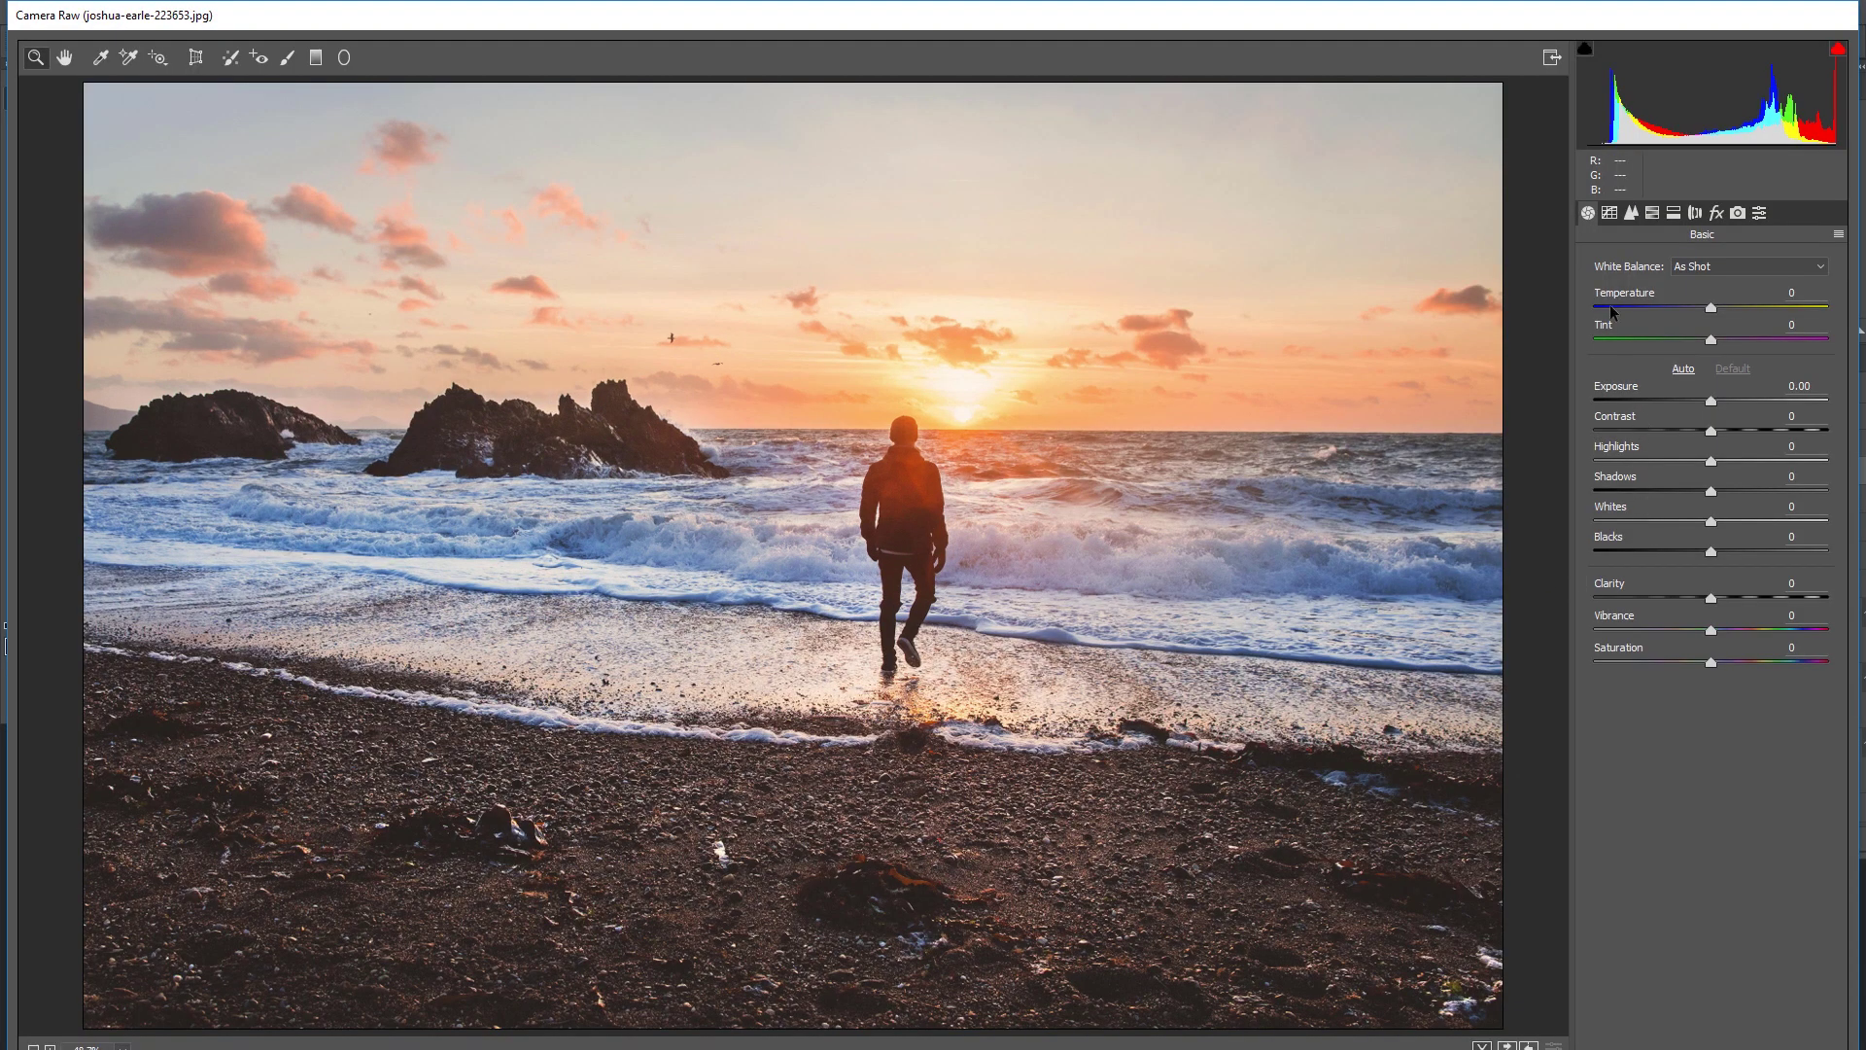
click(1718, 214)
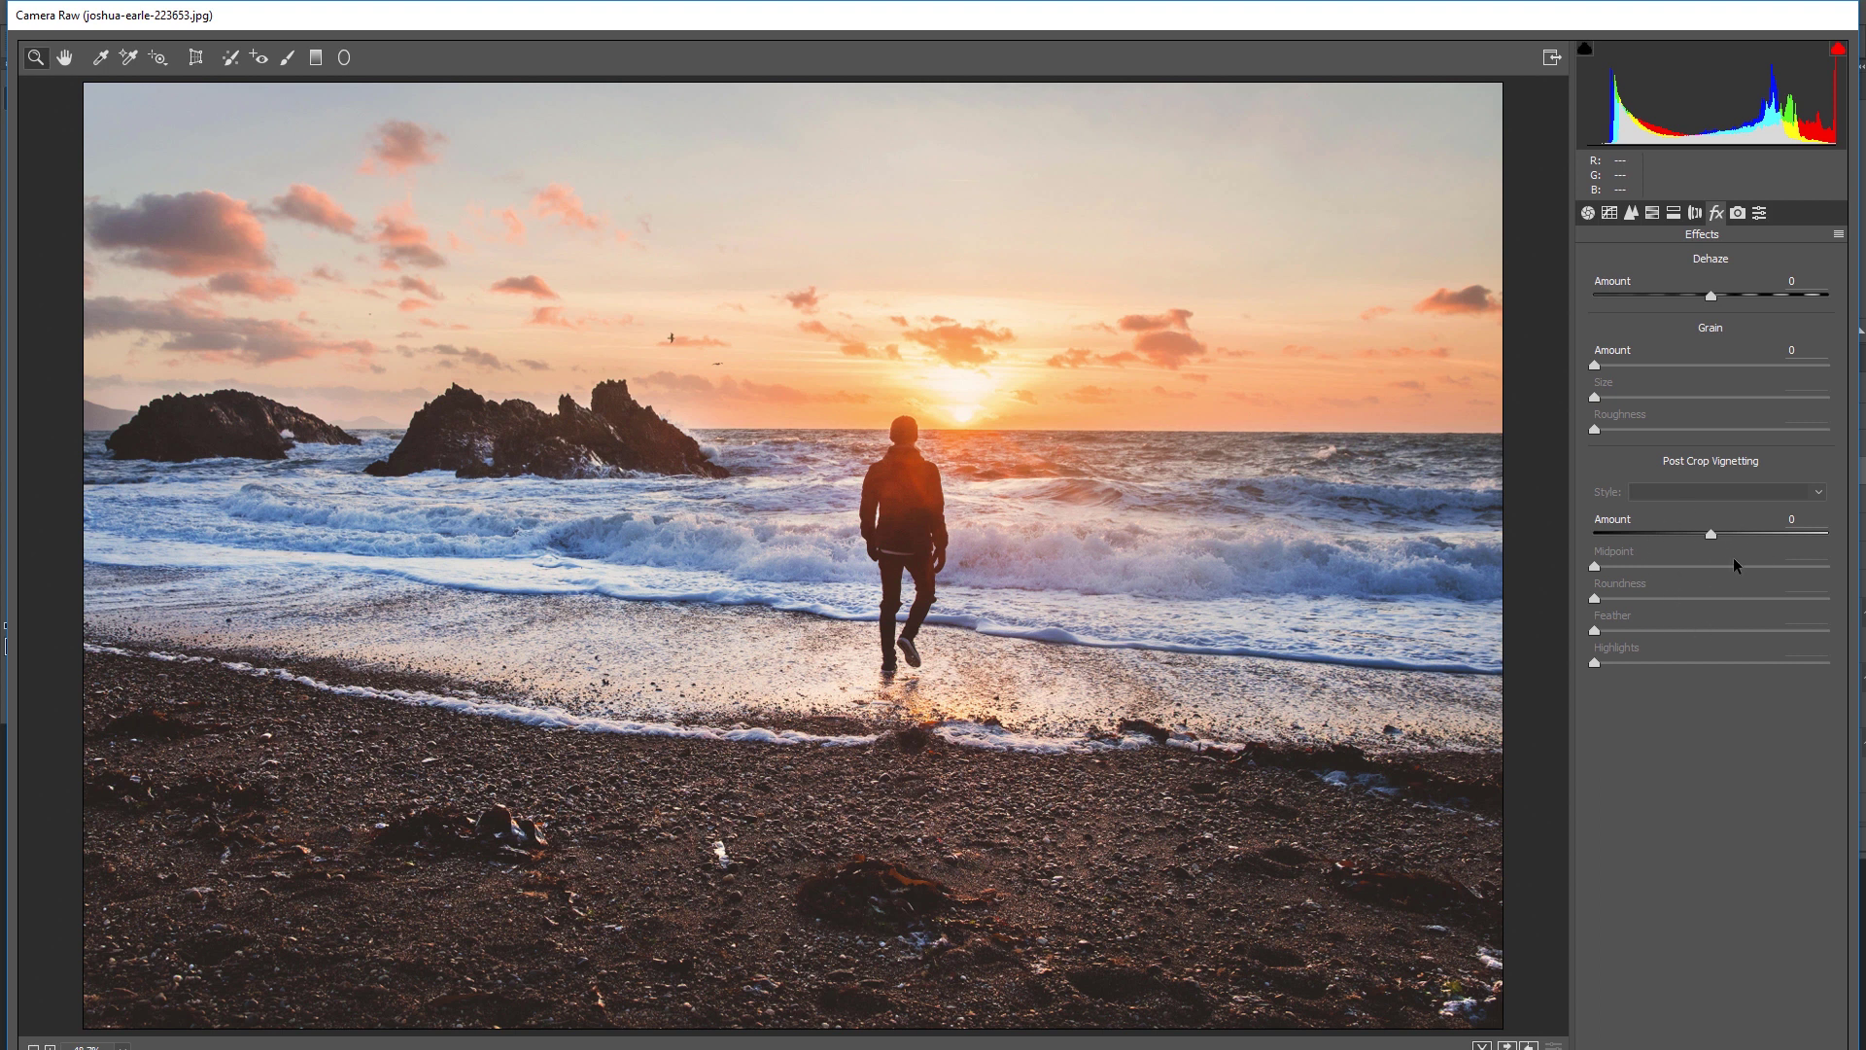
drag(1711, 537, 1664, 557)
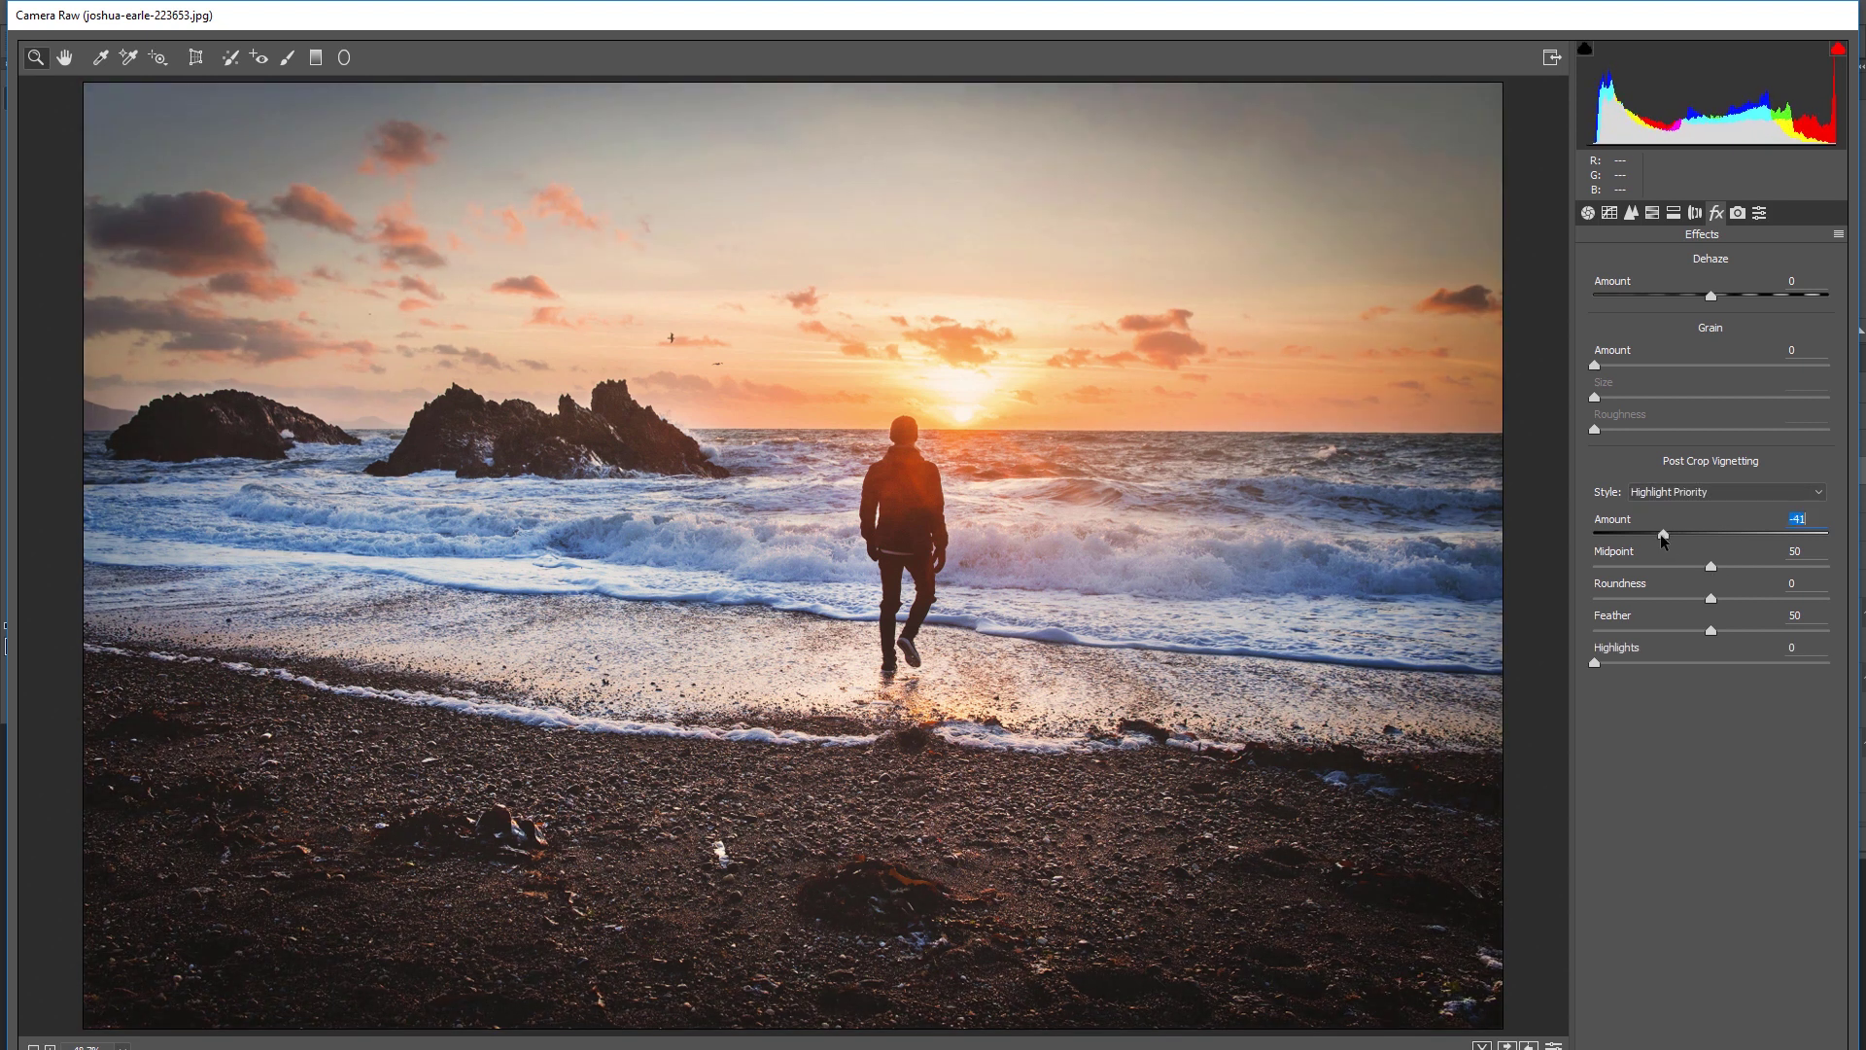
drag(1712, 572, 1777, 576)
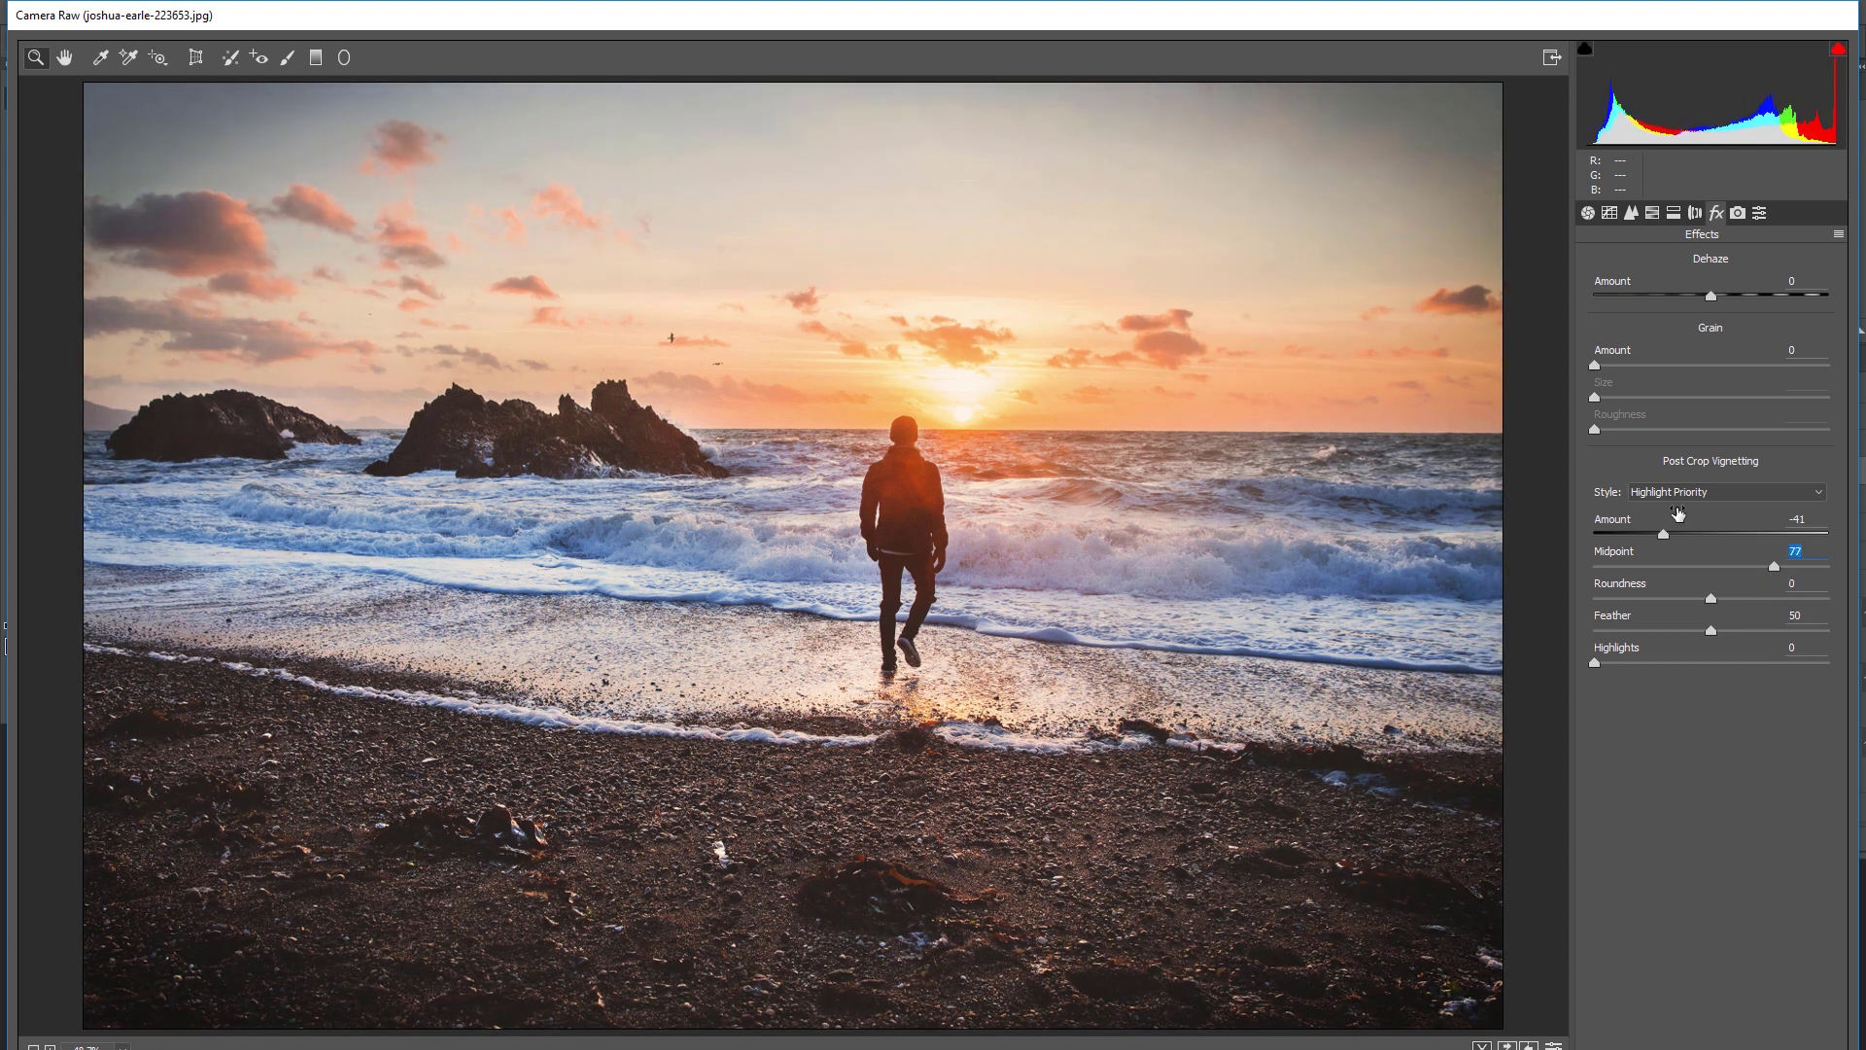
drag(1778, 579, 1709, 599)
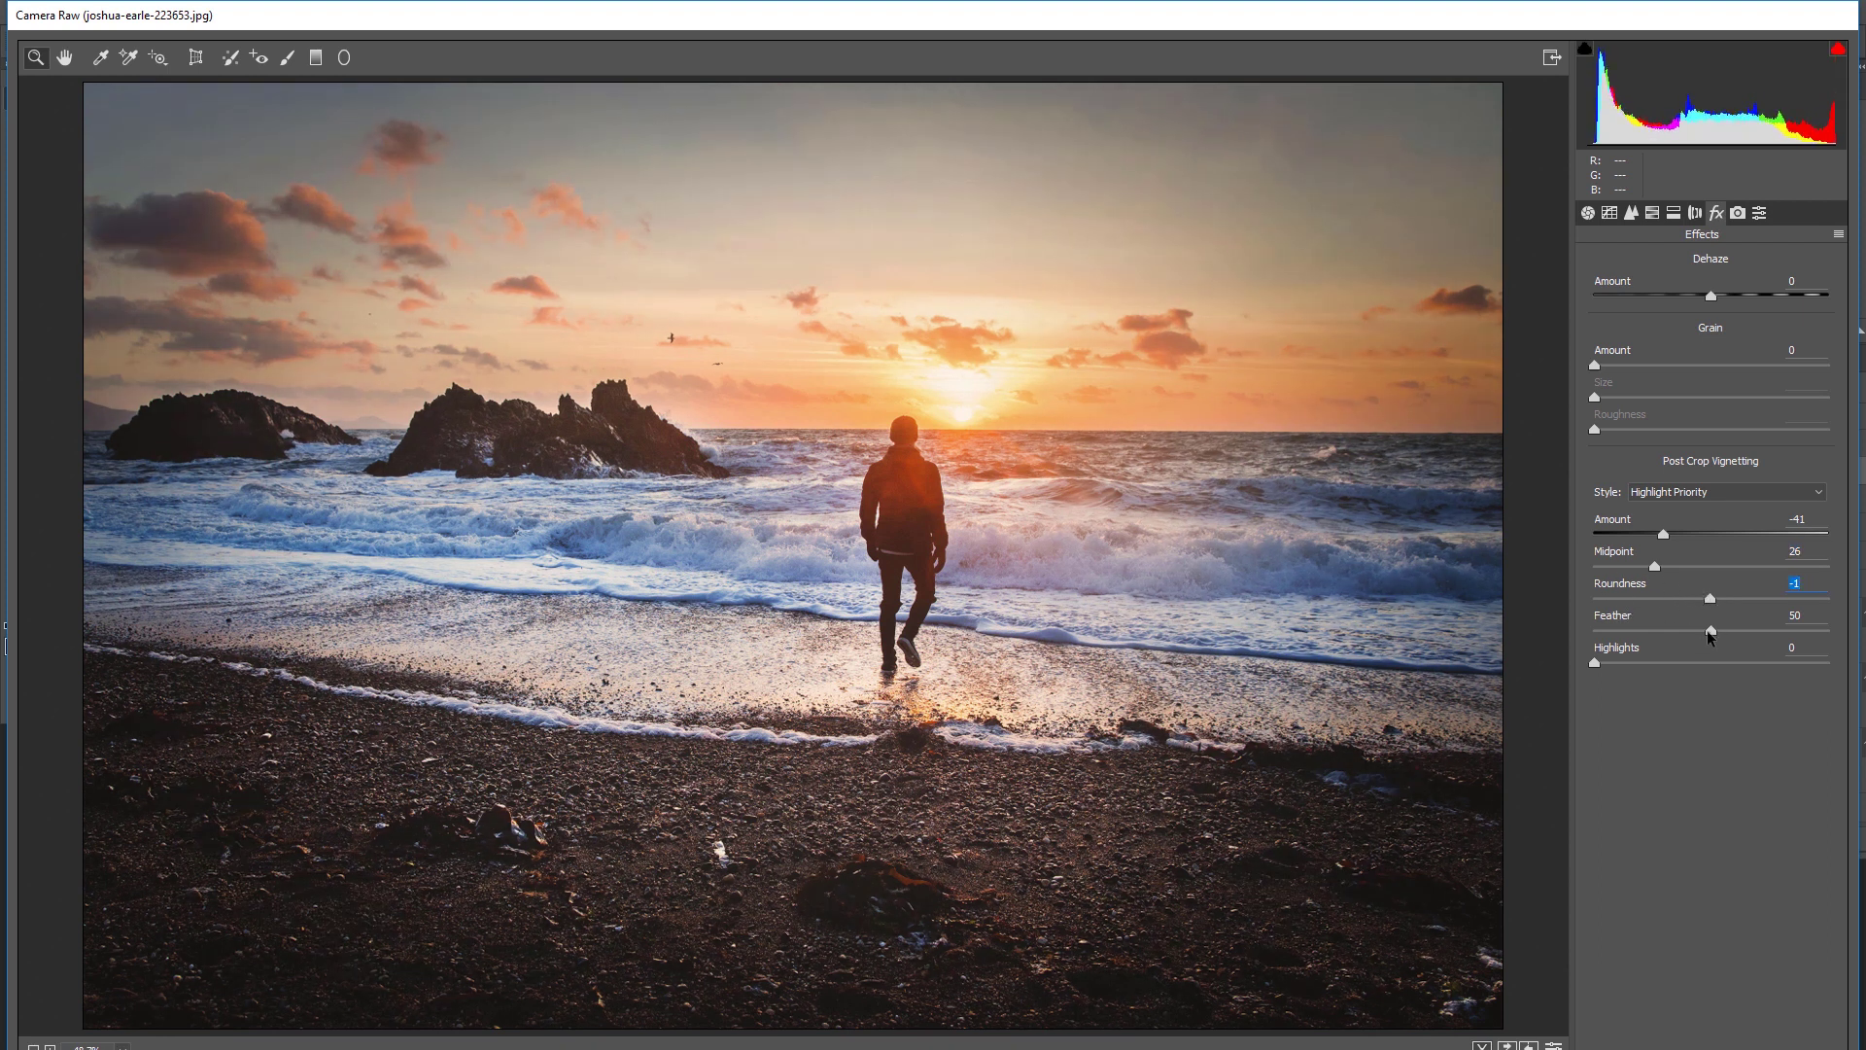
Give the post-crop vignette a hard edge with Feather 0 and a rounded-rectangle shape with Roundness -100.
drag(1712, 634, 1595, 634)
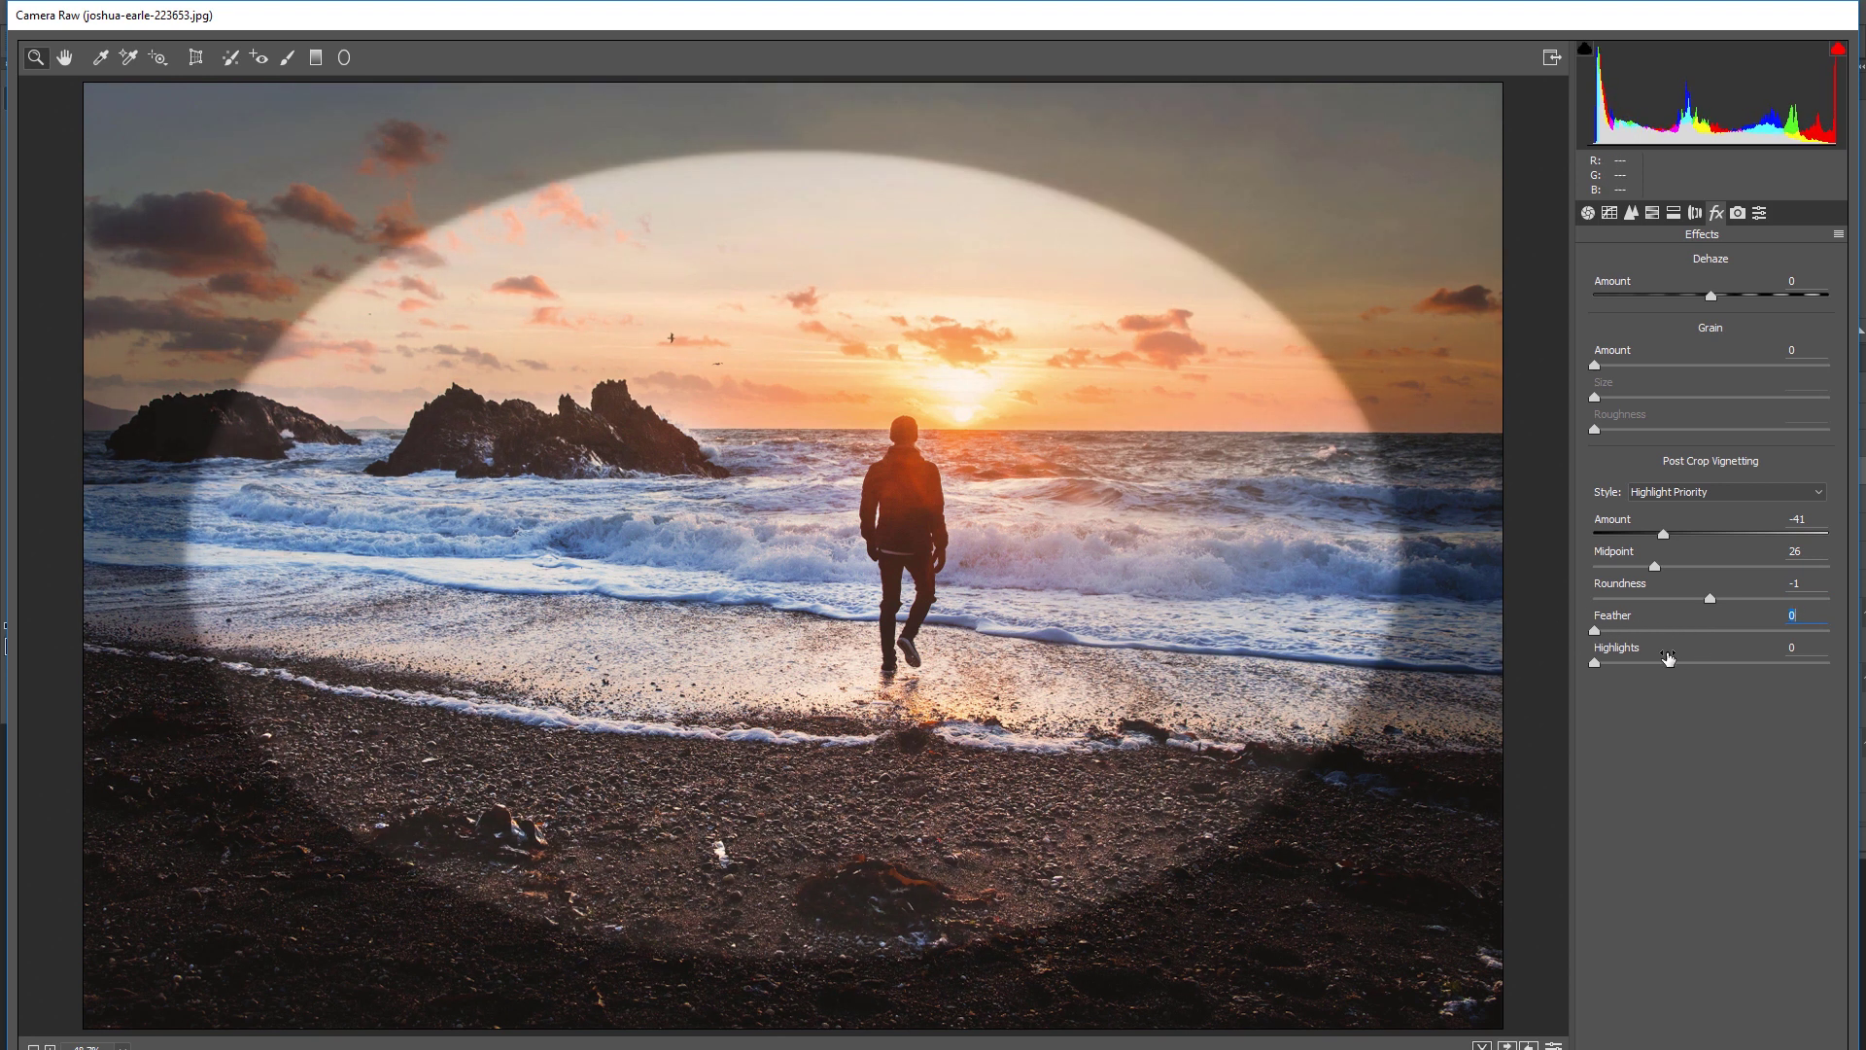
mouse_move(1597, 635)
mouse_down()
mouse_move(1859, 637)
mouse_move(1596, 643)
mouse_up()
drag(1710, 603, 1592, 603)
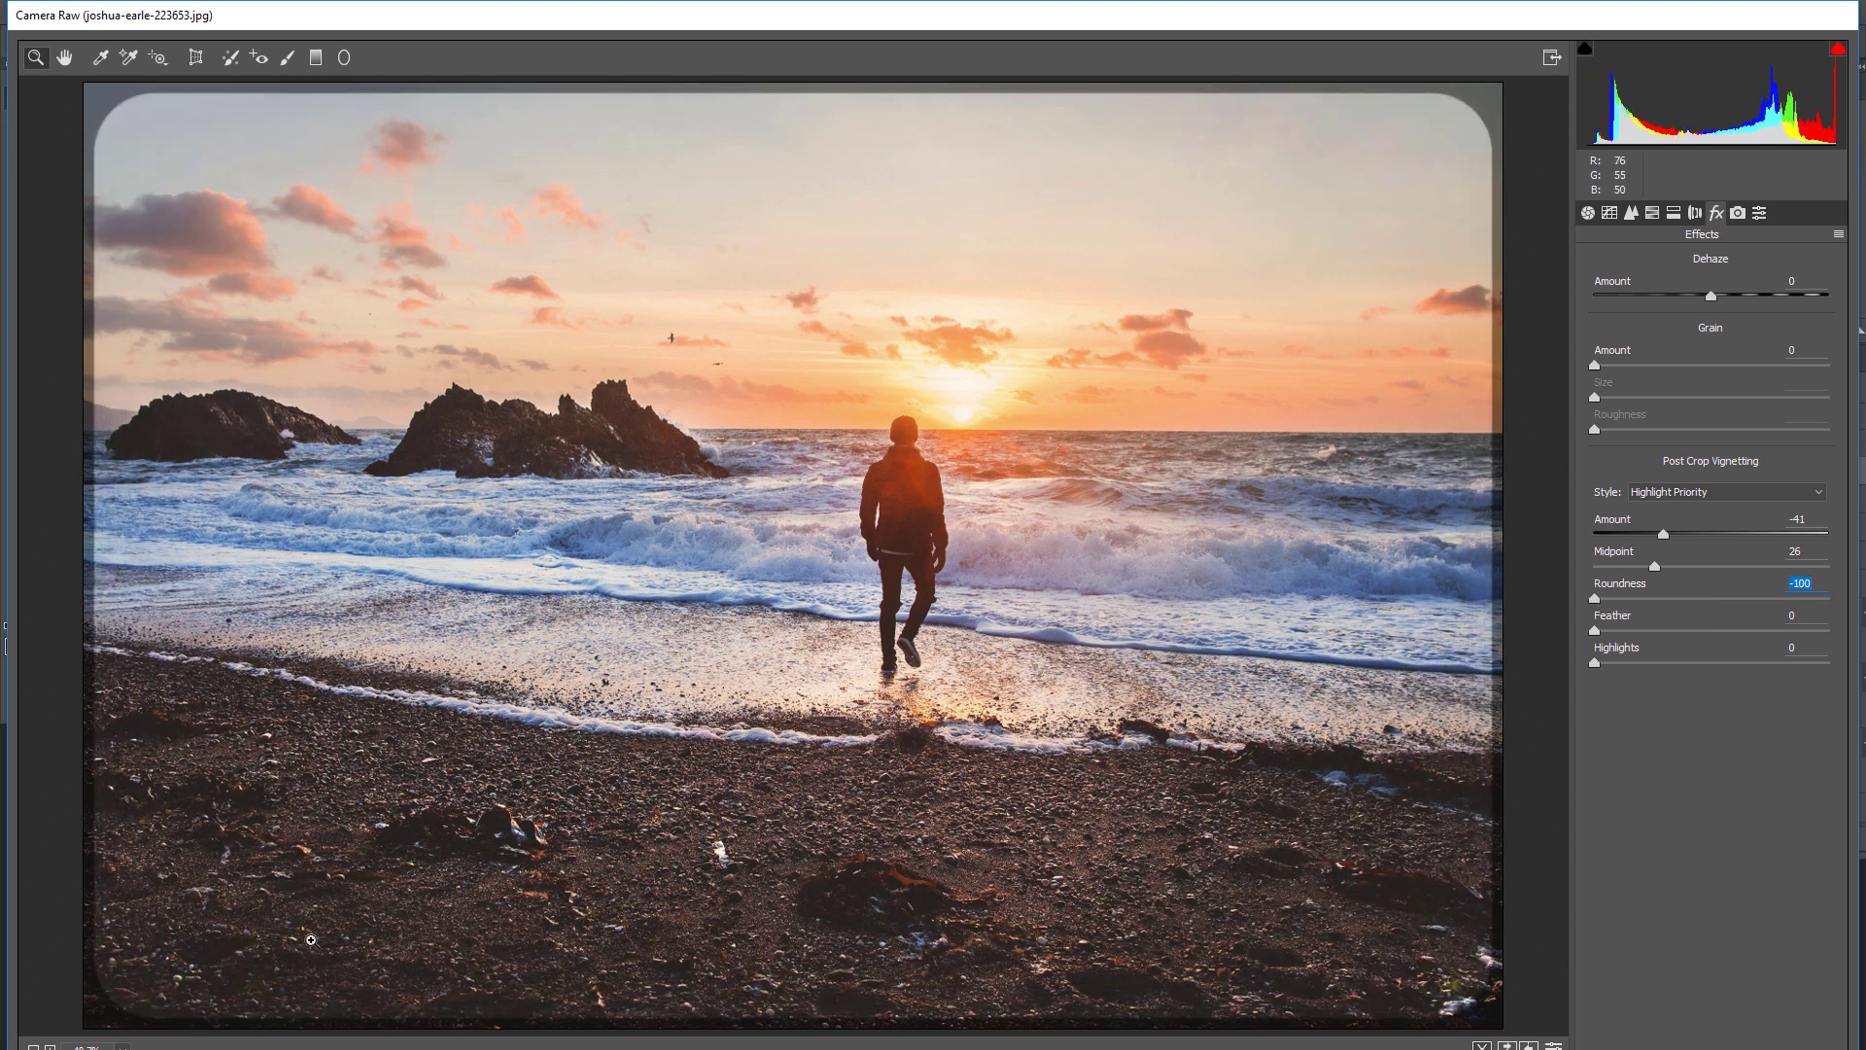
Darken the vignette fully with Amount -100, and try Roundness values of -84 and +100.
drag(1663, 534, 1591, 540)
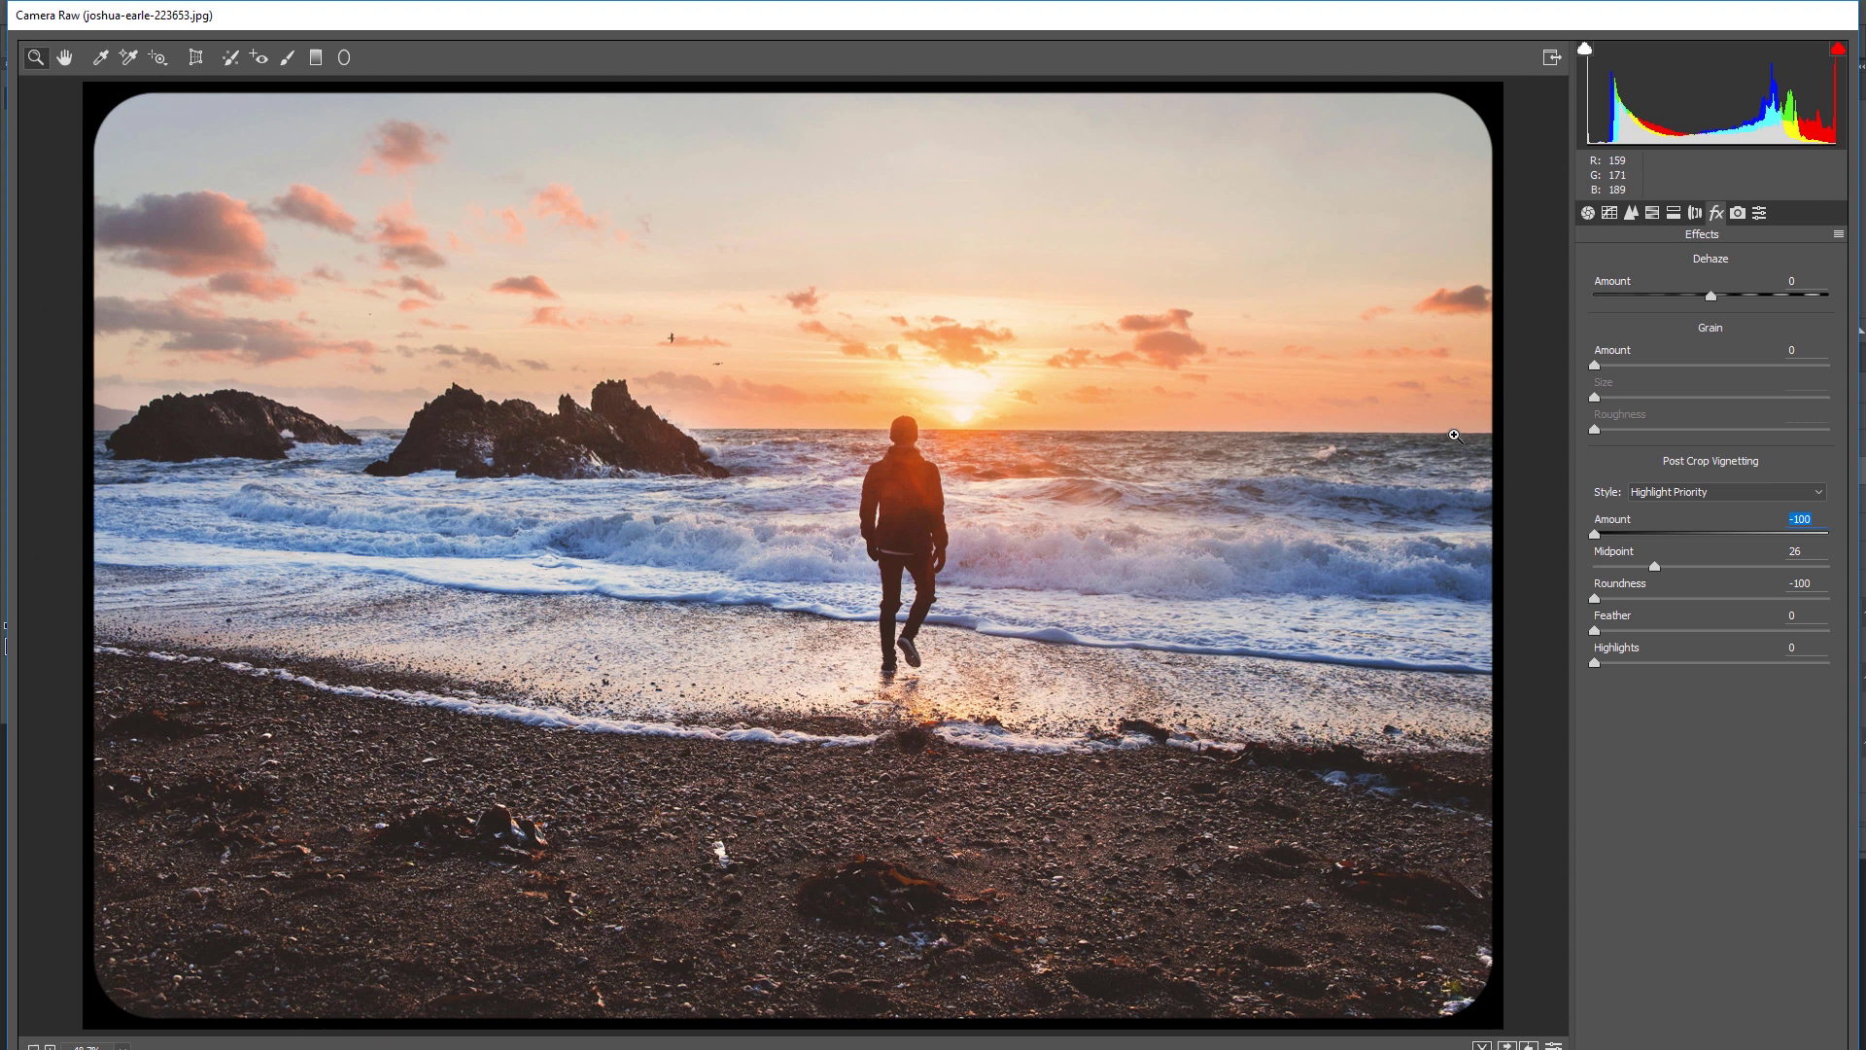
drag(1597, 601, 1612, 605)
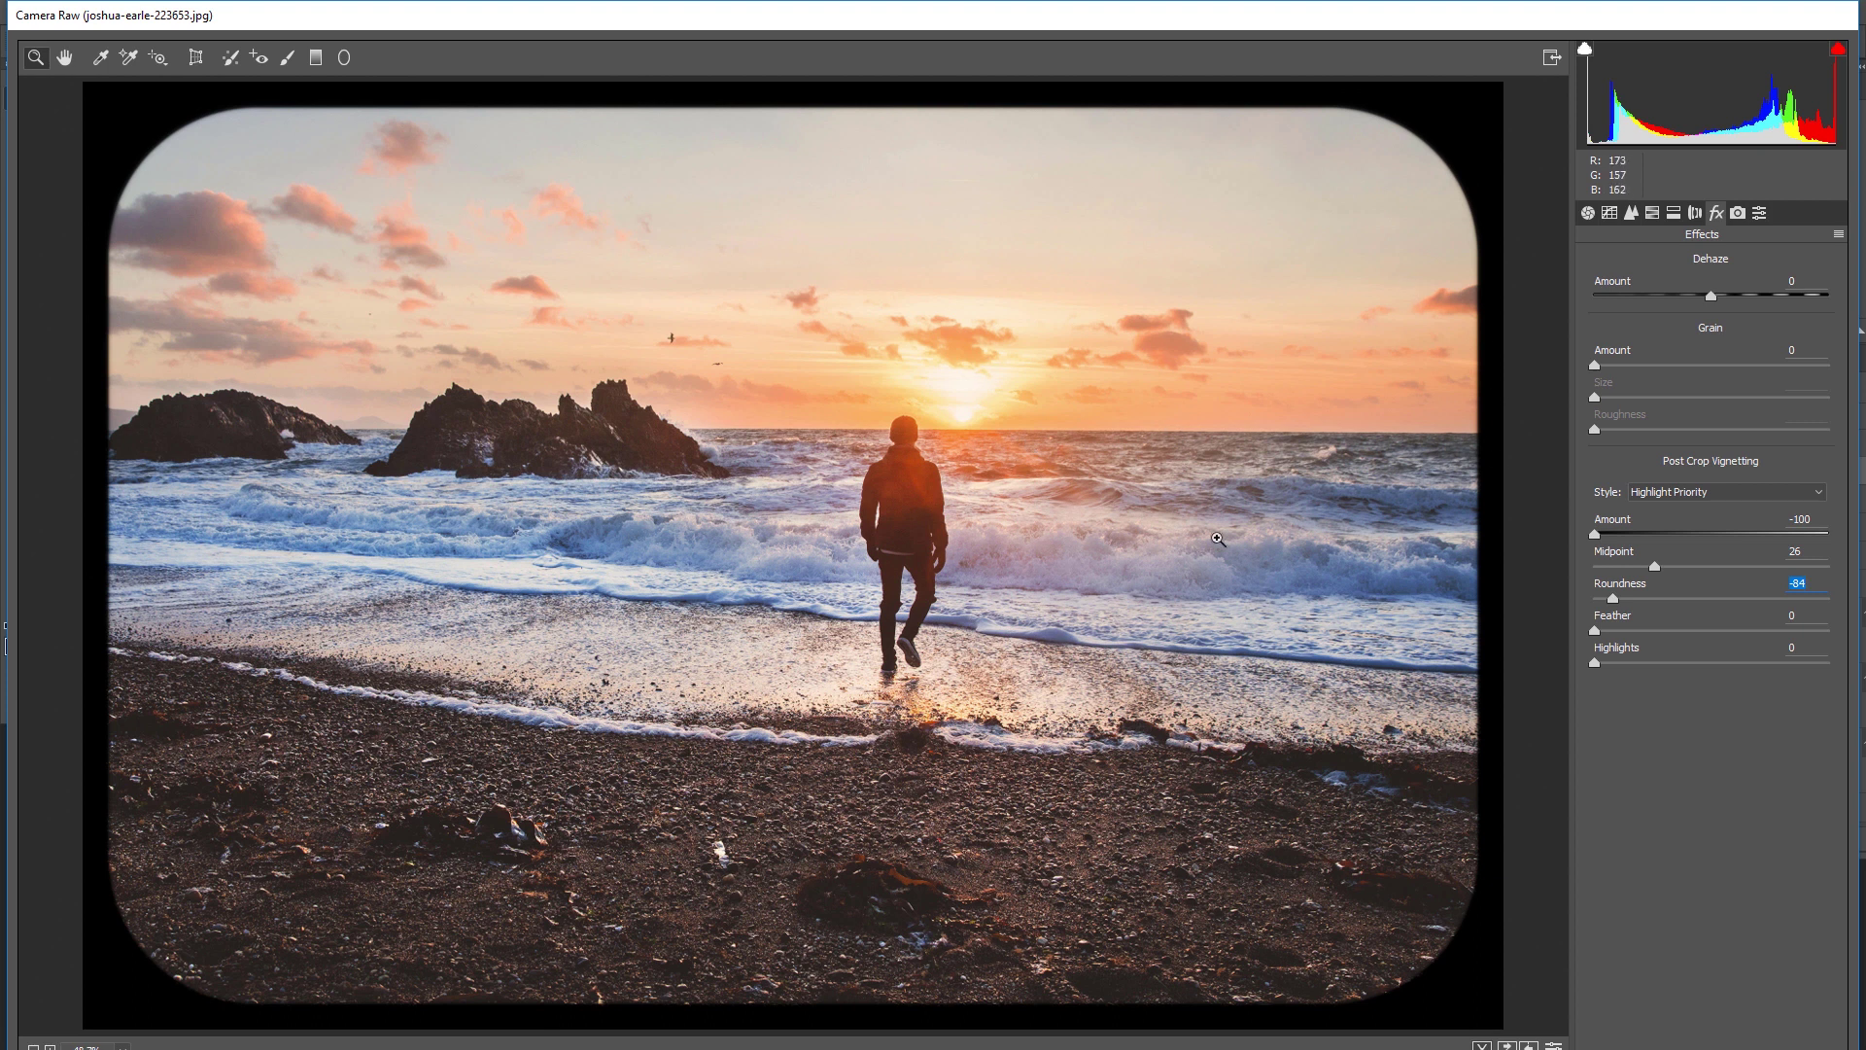
drag(1615, 606, 1845, 613)
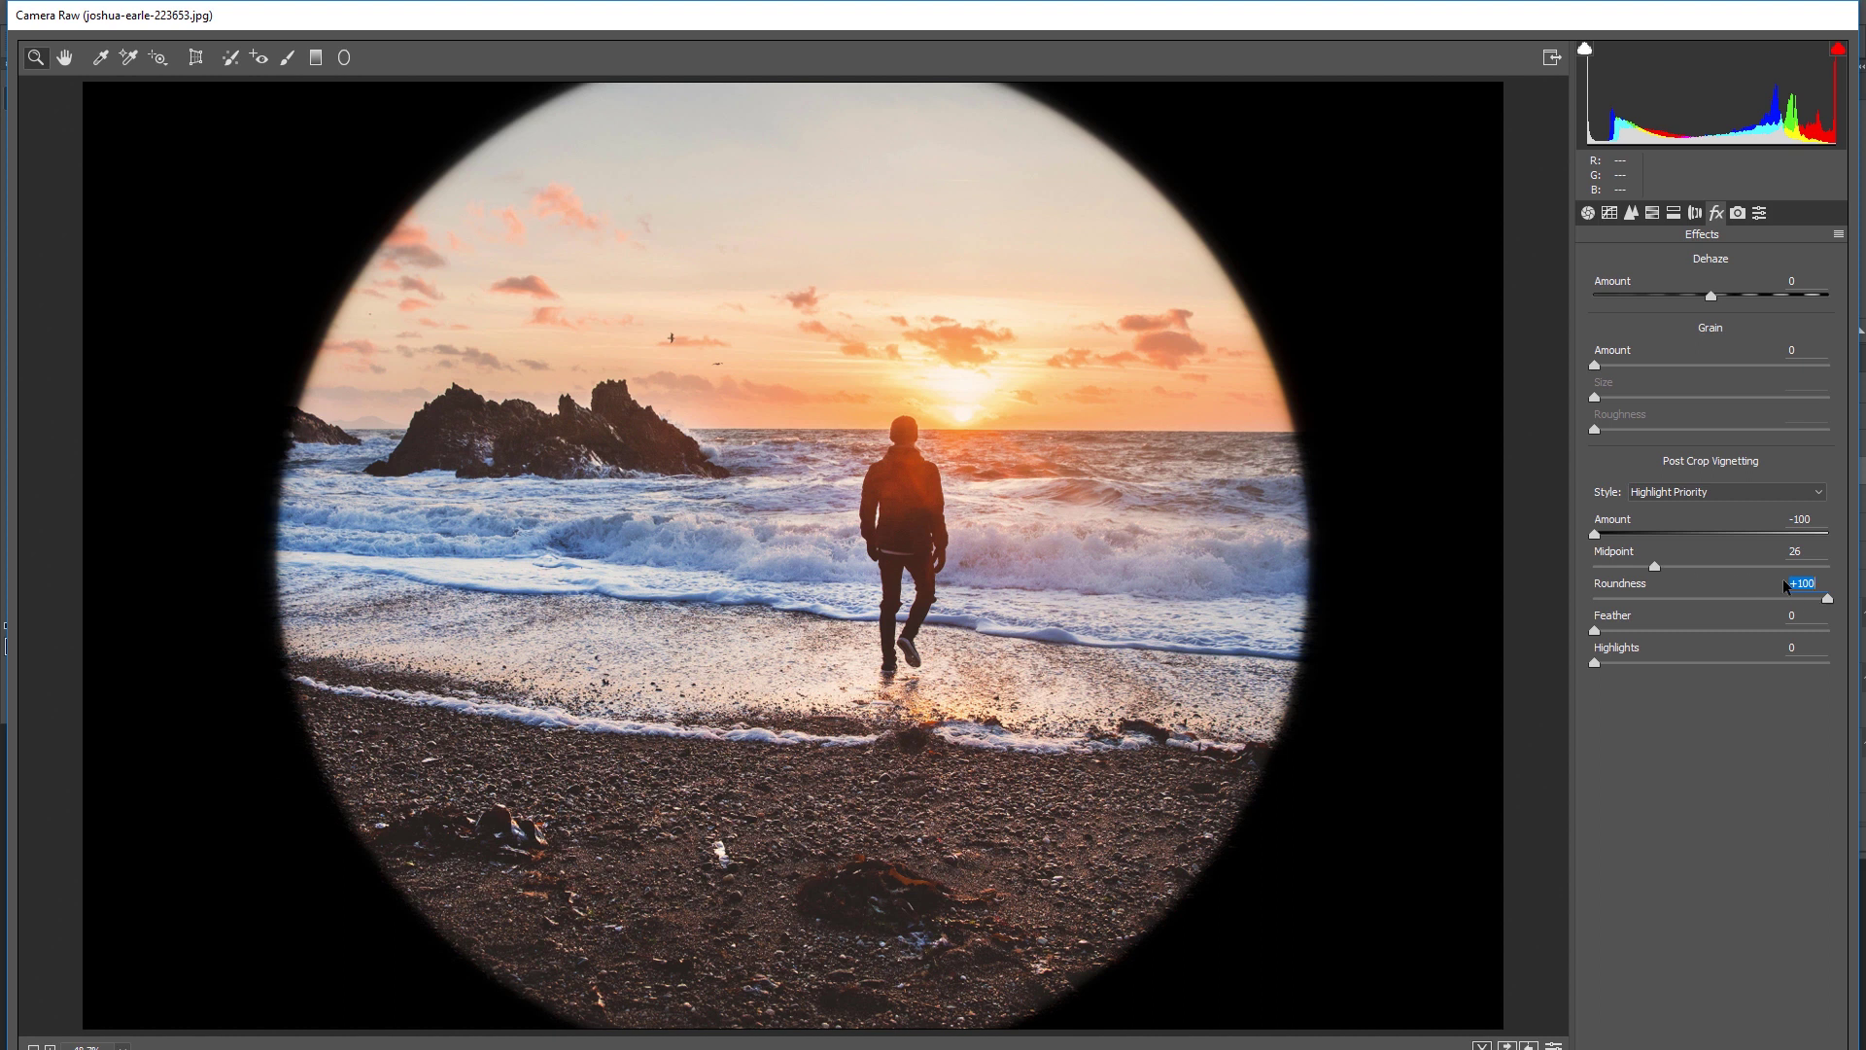
Soften the post-crop vignette with Amount -31, Midpoint 29, Roundness -22 and Feather 60.
mouse_move(1658, 573)
mouse_down()
mouse_move(1686, 574)
mouse_move(1592, 573)
mouse_move(1798, 567)
mouse_move(1584, 570)
mouse_move(1757, 573)
mouse_move(1675, 573)
mouse_up()
drag(1827, 598, 1734, 630)
drag(1594, 533, 1661, 566)
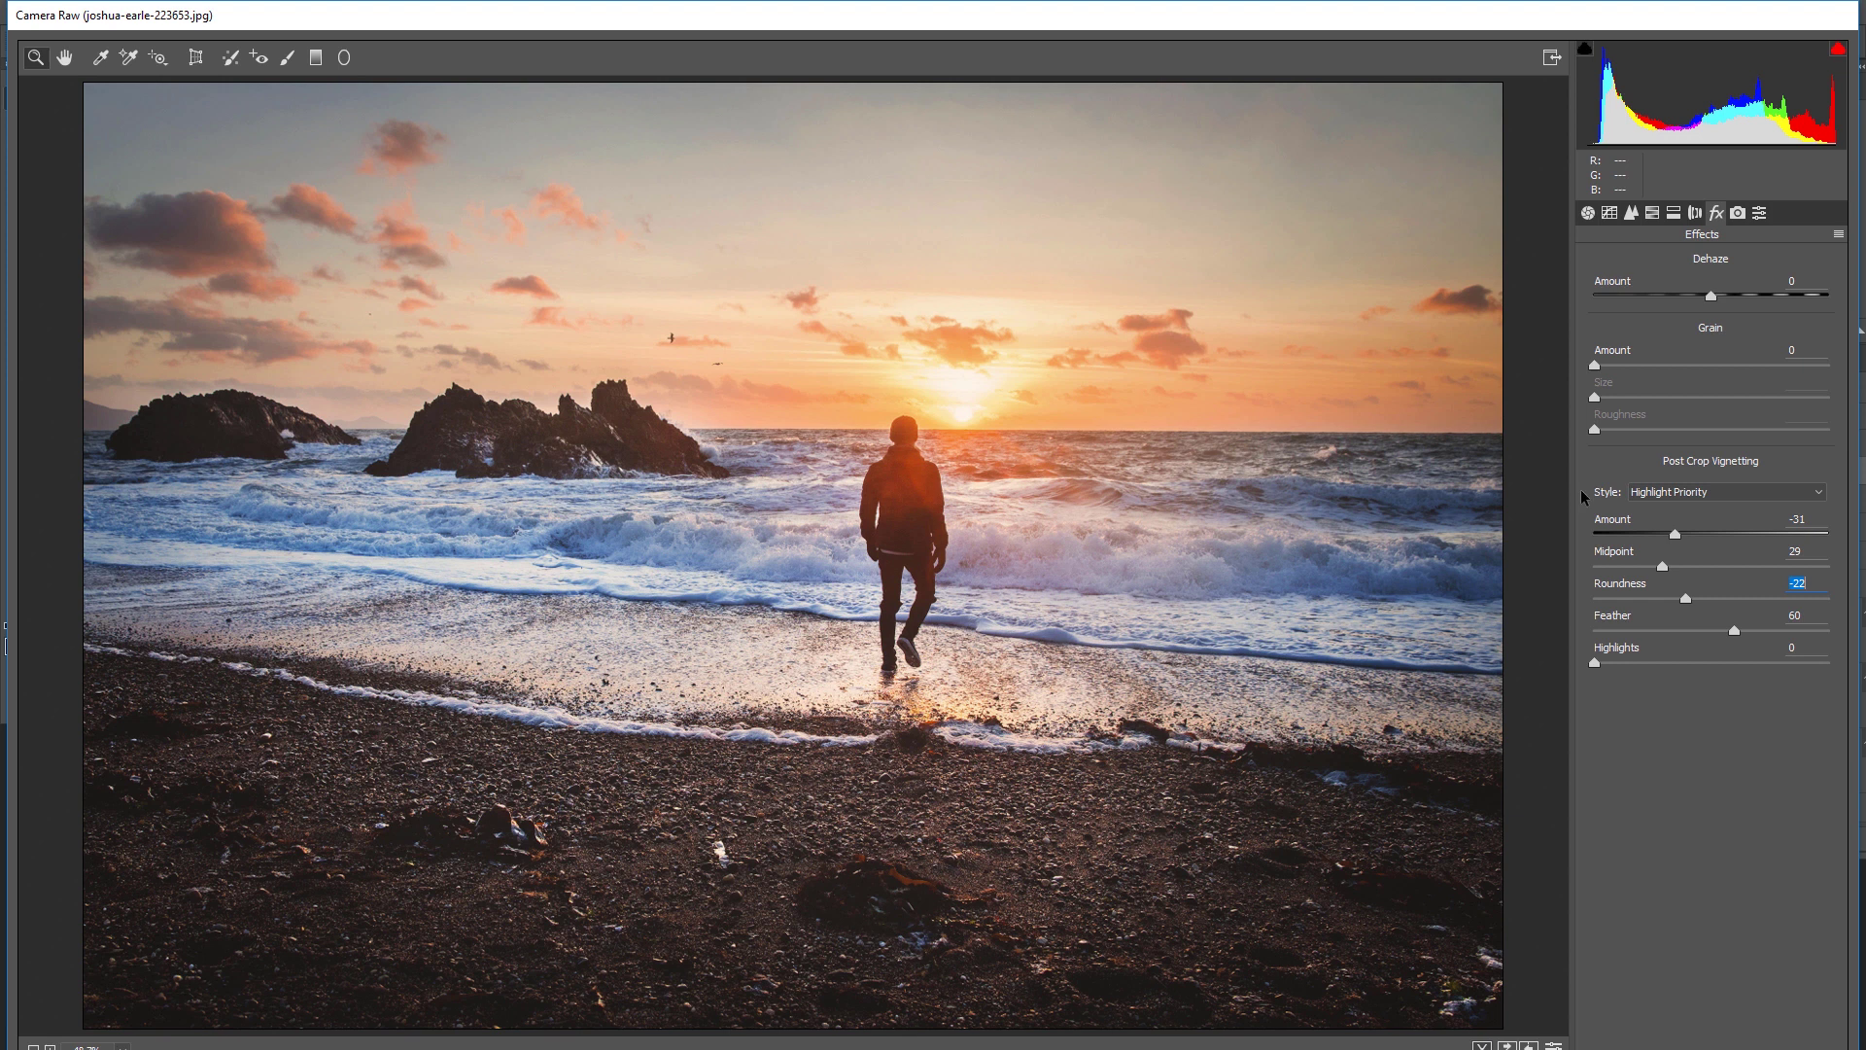
Try the Color Priority and Paint Overlay vignette styles, and return the style to Highlight Priority.
click(1659, 493)
click(1662, 526)
click(1666, 493)
click(1657, 535)
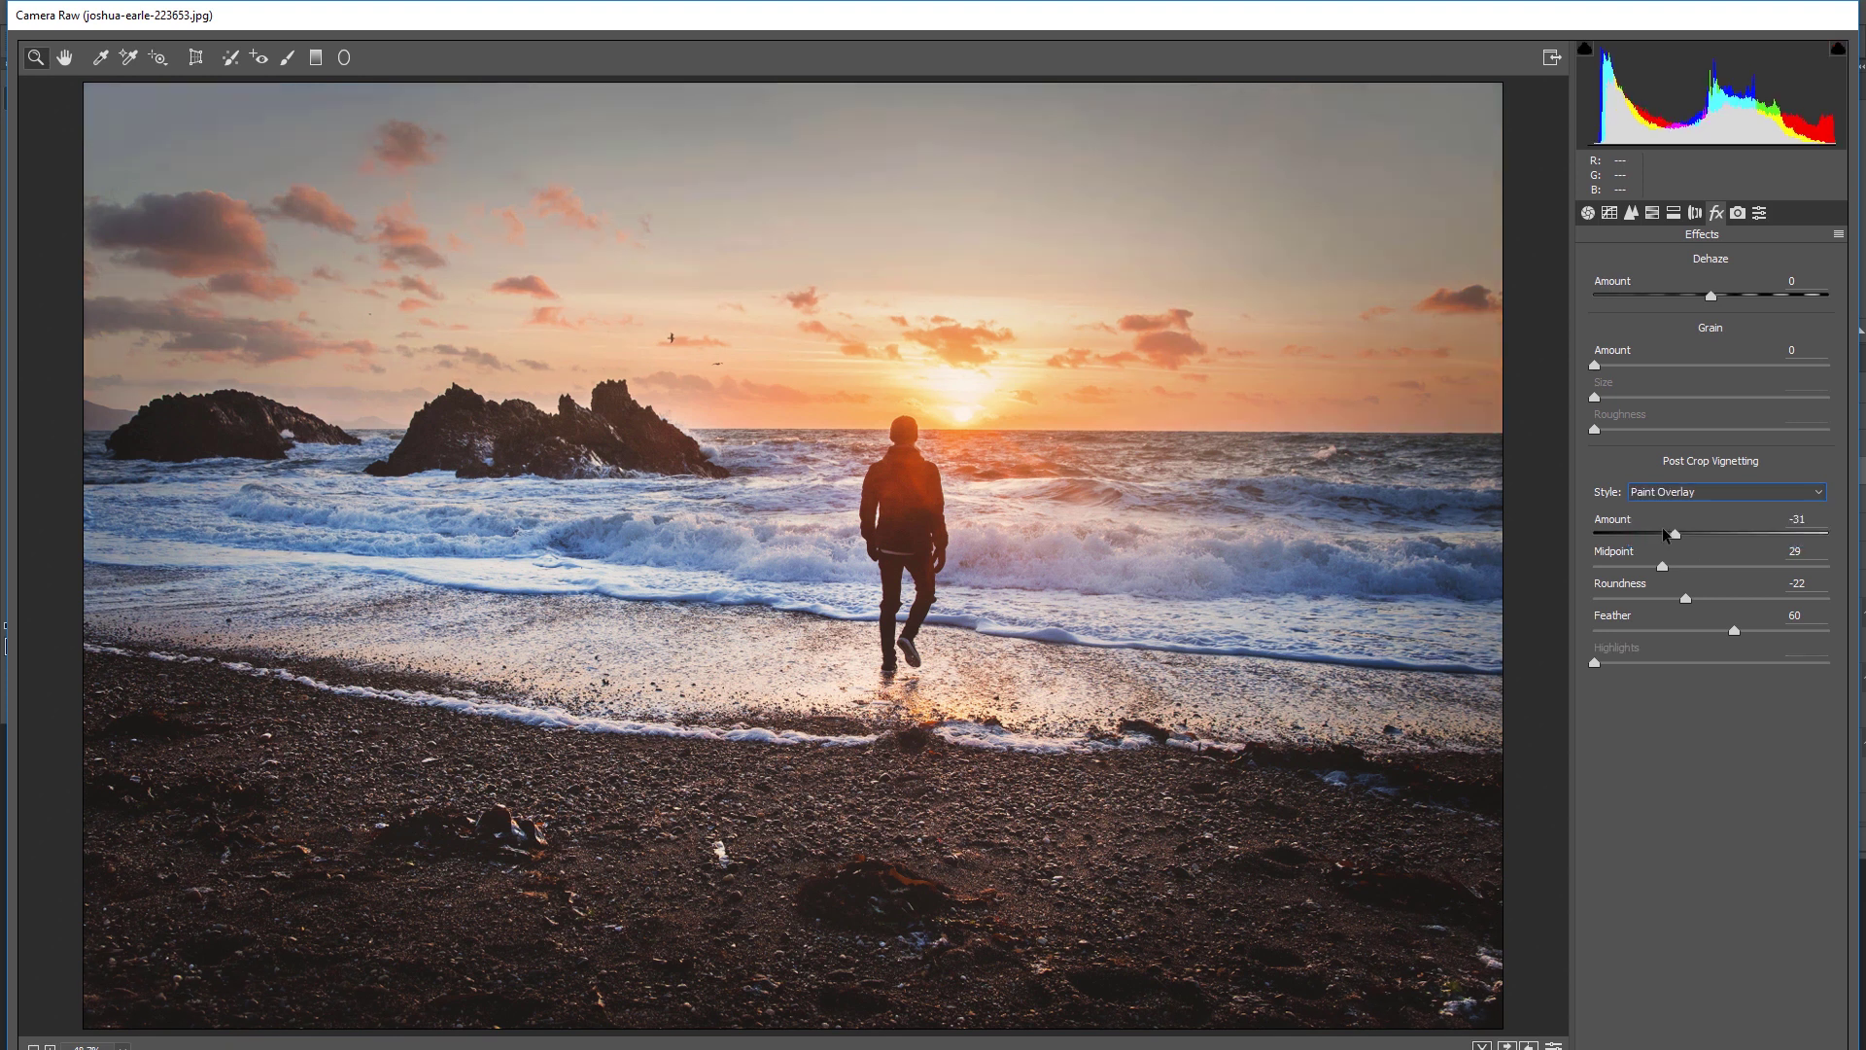
click(1665, 493)
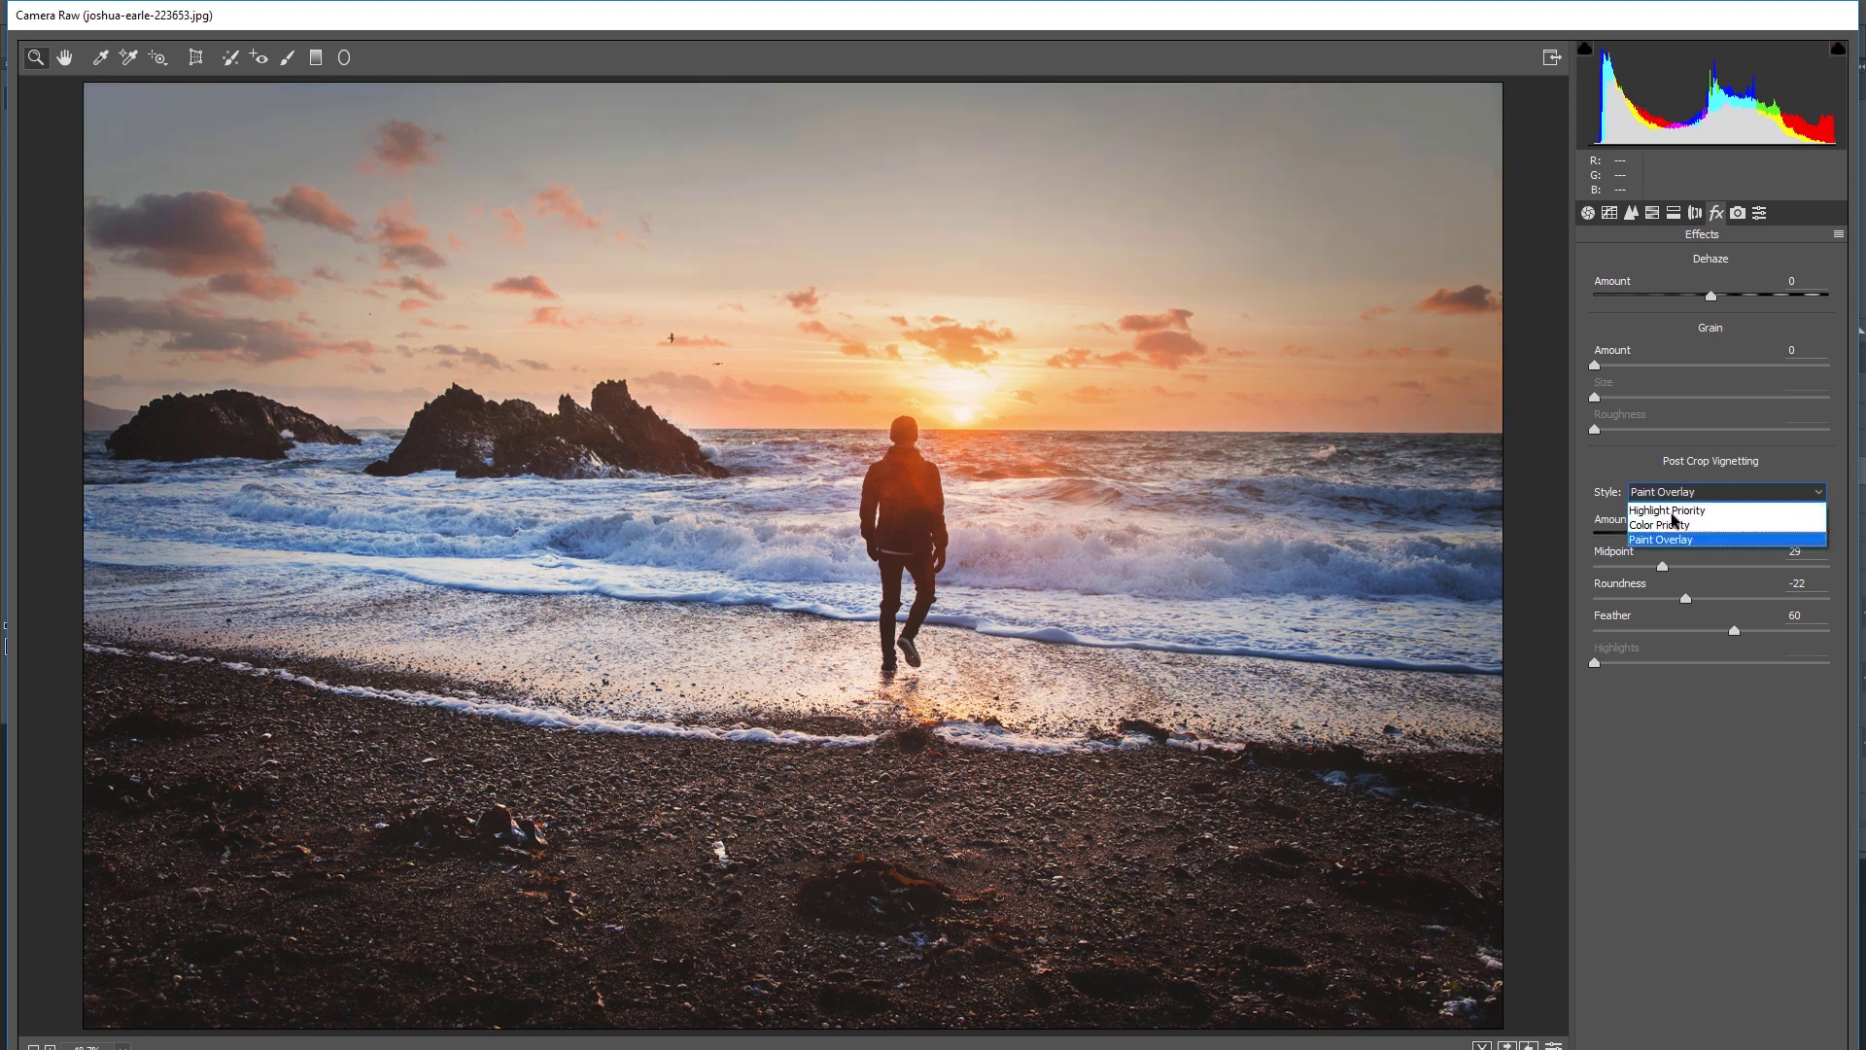
click(1668, 511)
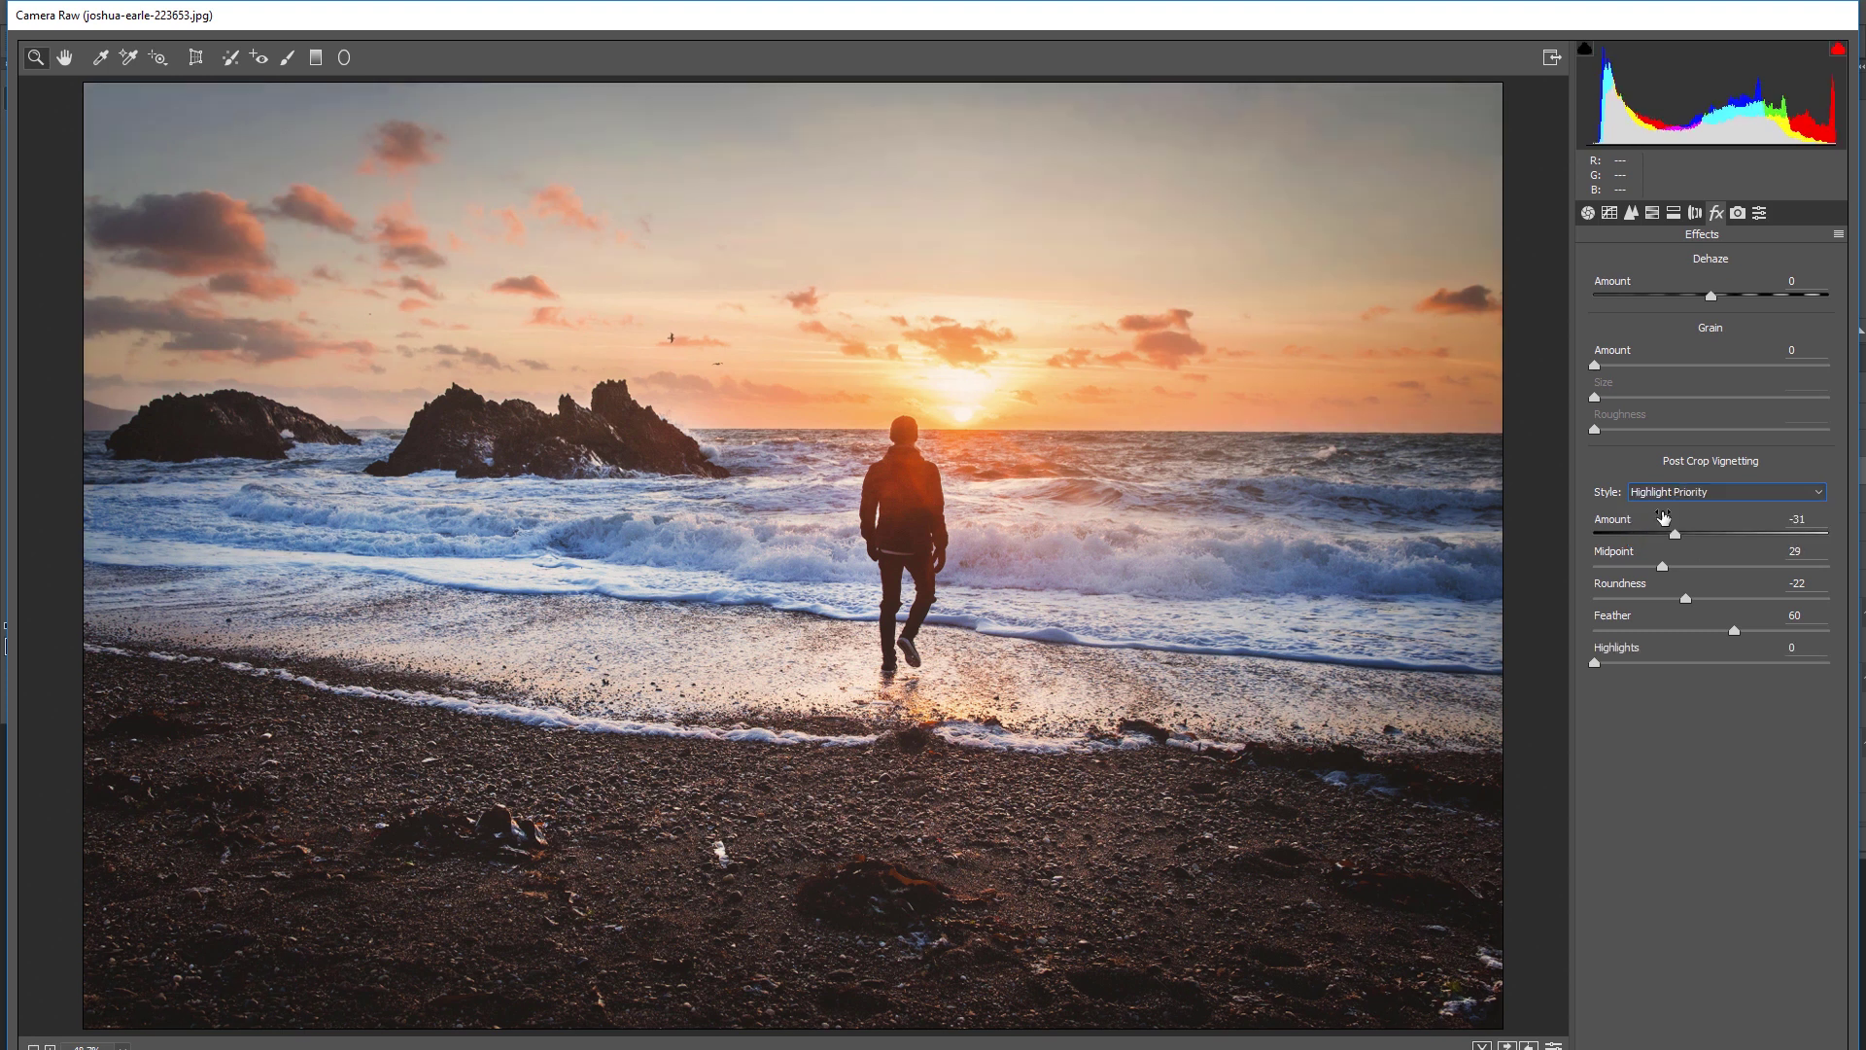